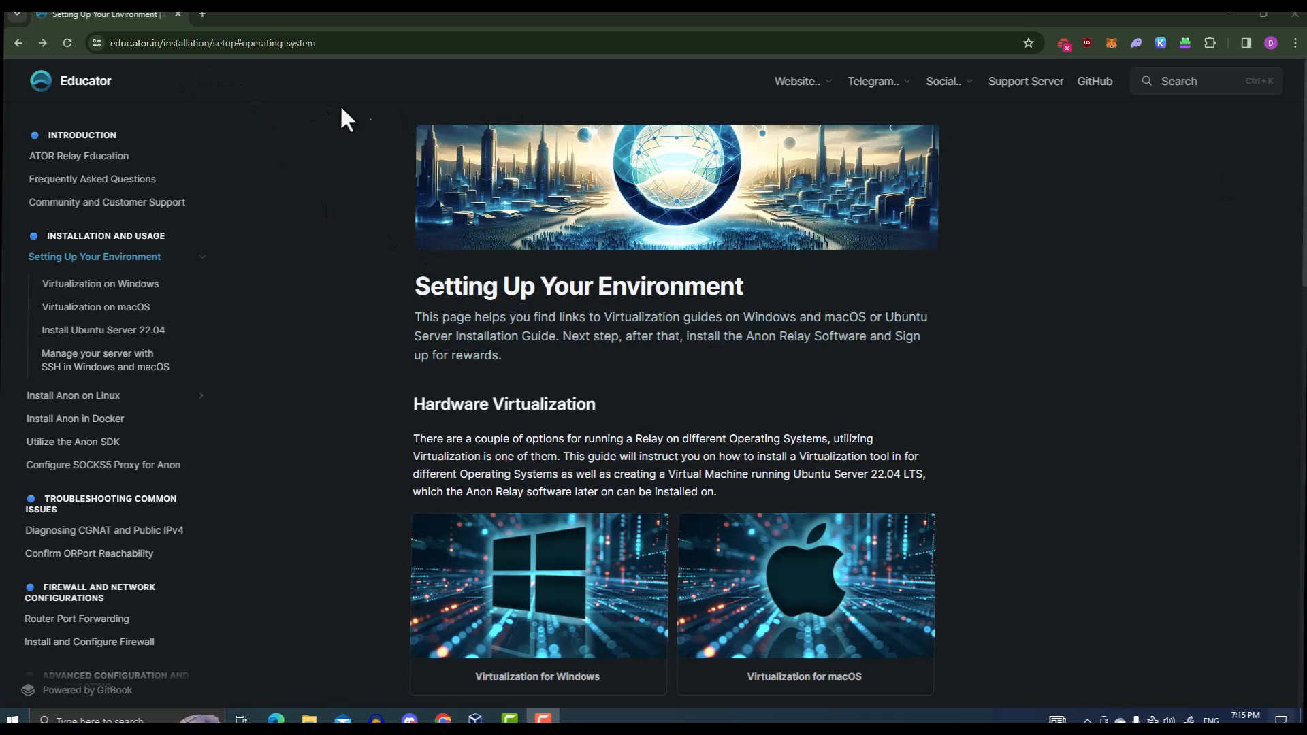
Go from the documentation home page to the Setting Up Your Environment guide
left_click(95, 92)
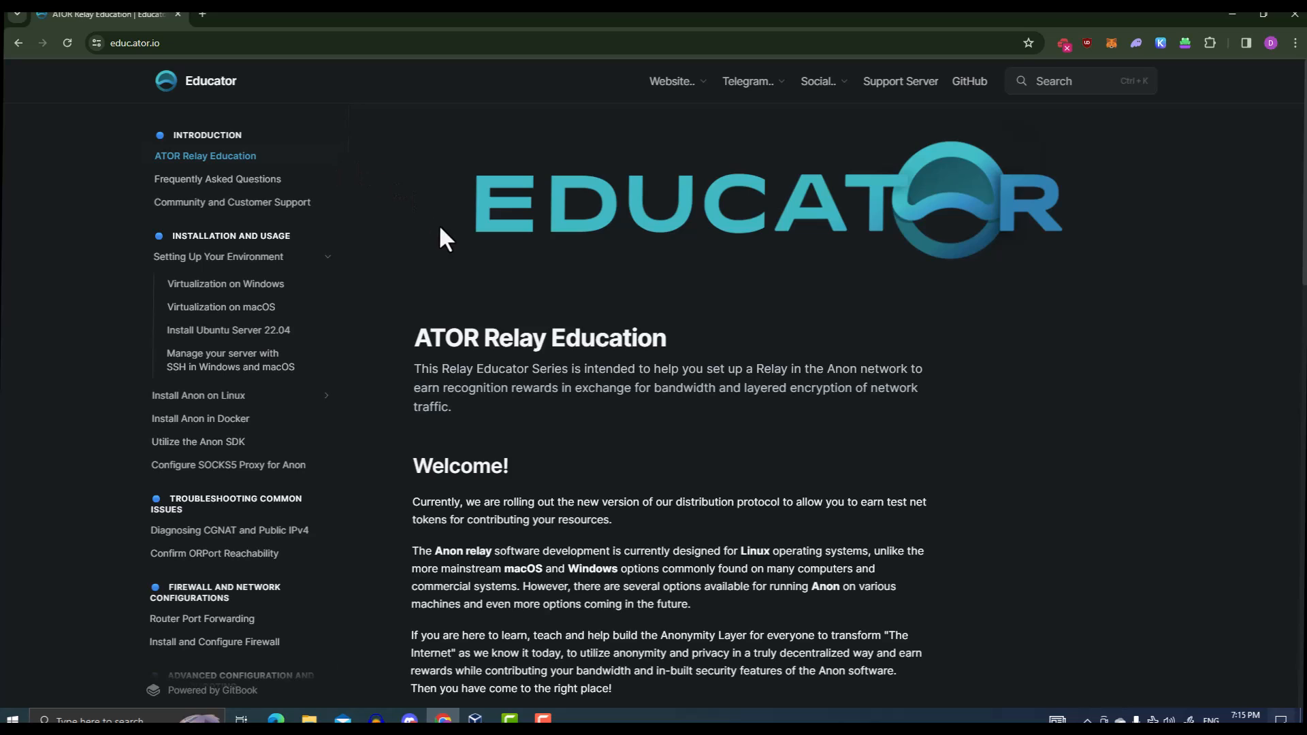
left_click(200, 260)
scroll(490, 286, "down", 2)
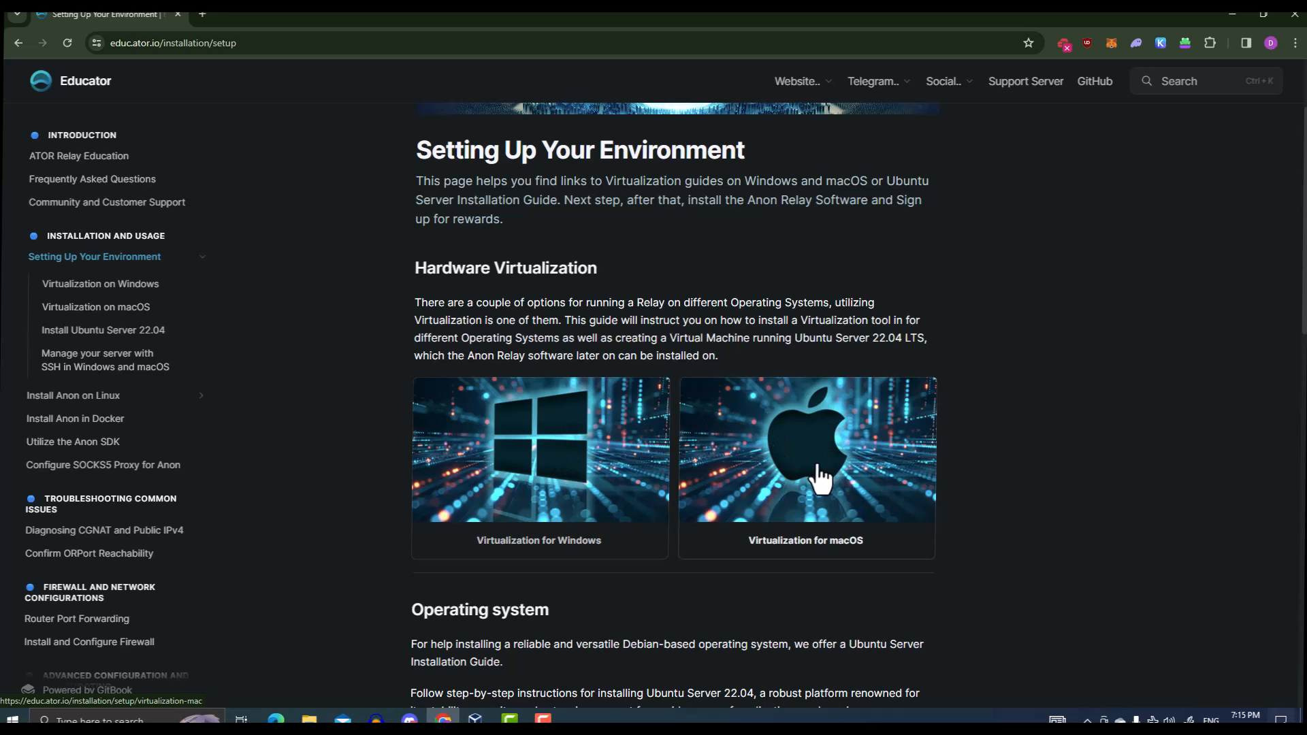
Read the Virtualization for Windows guide, returning to 'Prepare Installation files for the VM'
left_click(537, 465)
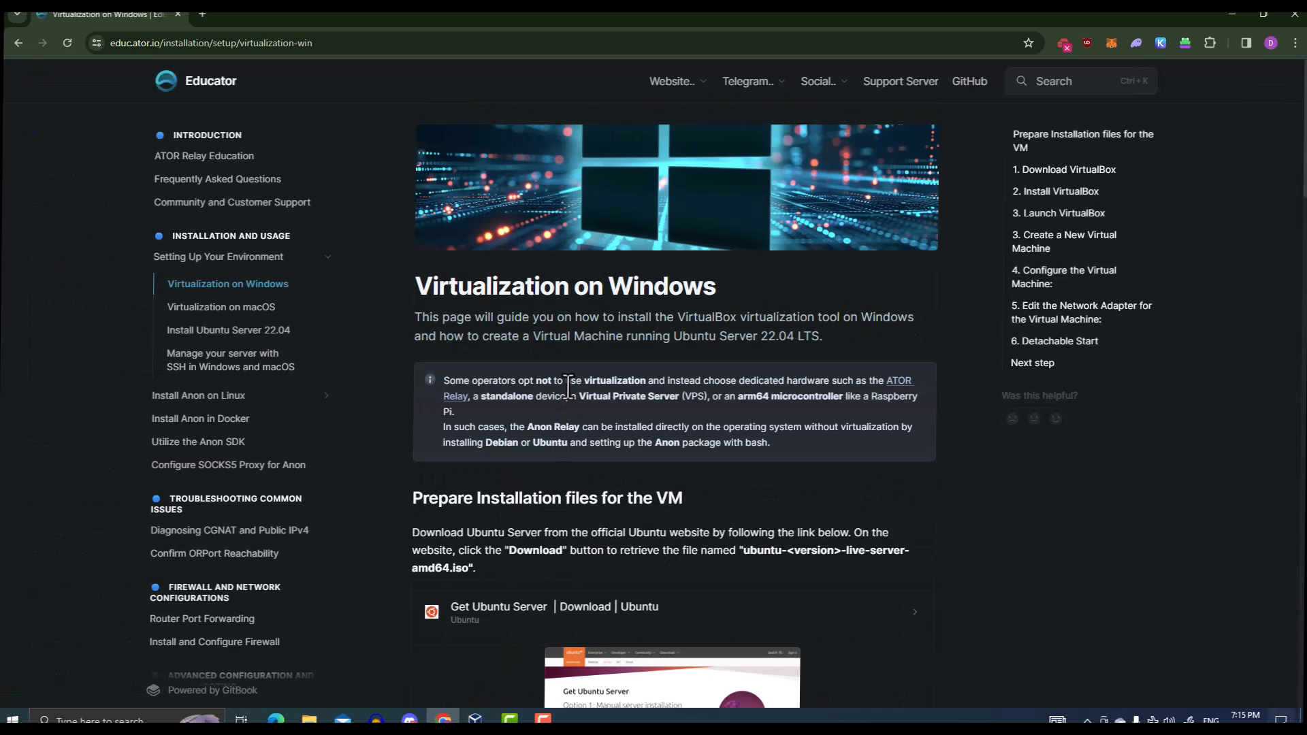
scroll(569, 383, "down", 4)
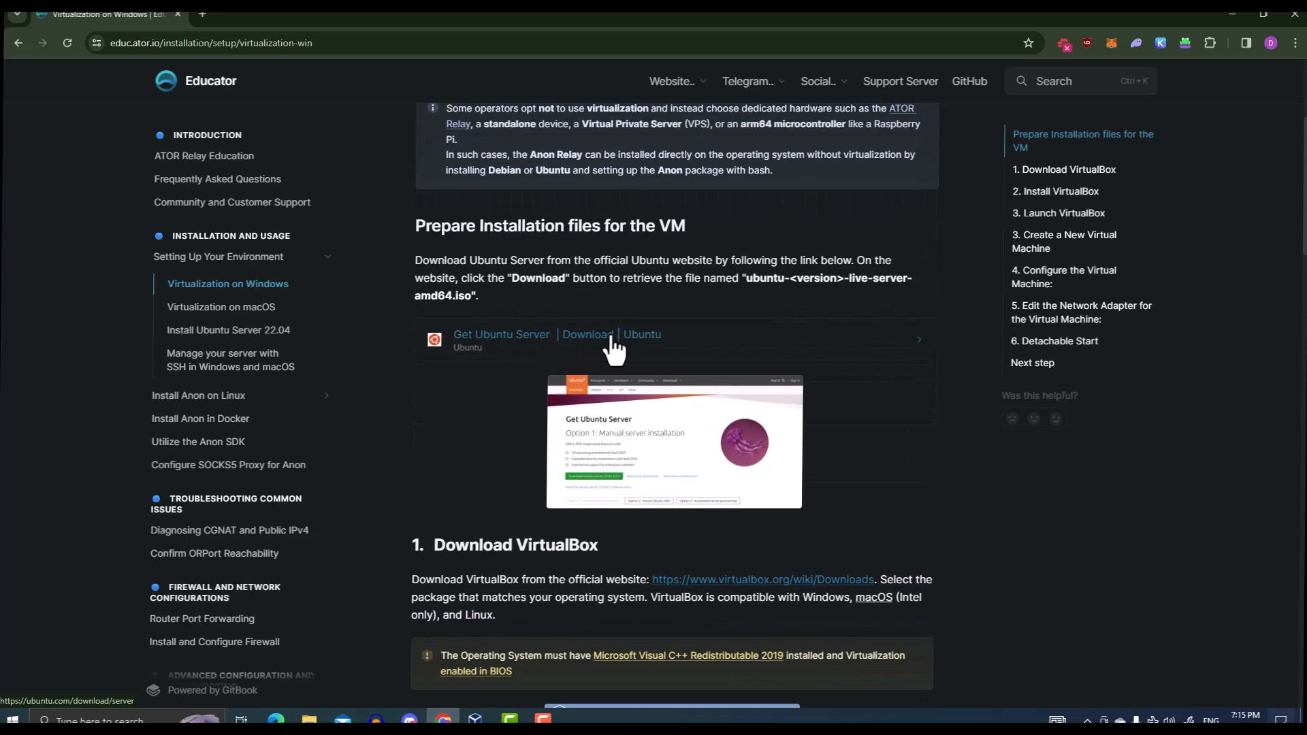
scroll(599, 351, "down", 1)
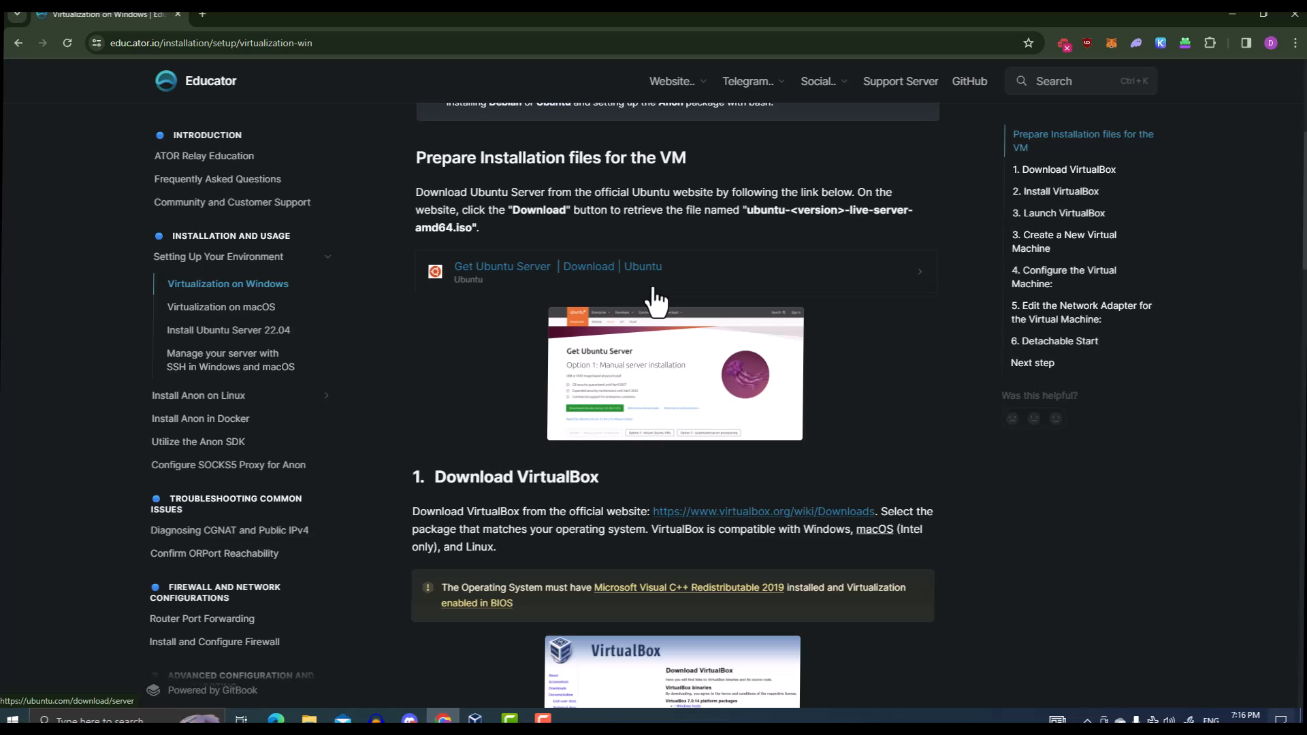
scroll(565, 382, "down", 1)
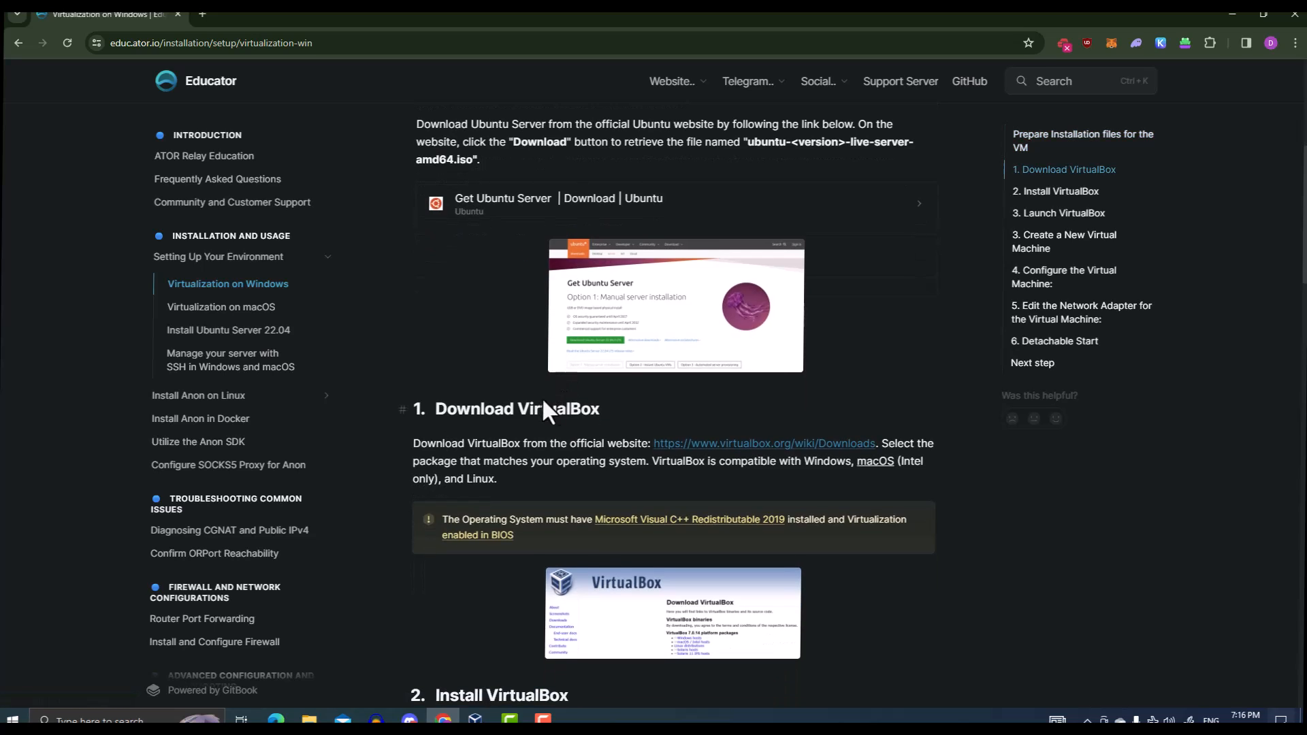
scroll(497, 416, "down", 1)
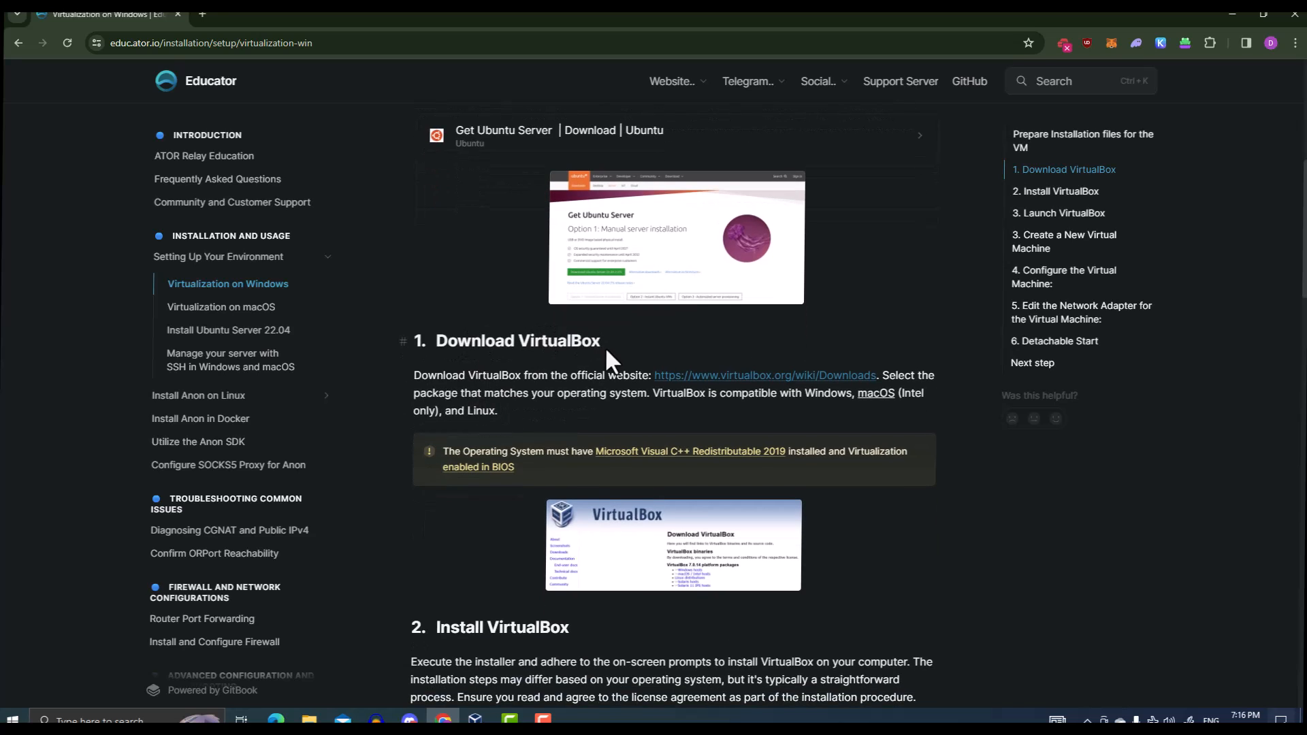
scroll(612, 358, "down", 2)
scroll(608, 359, "down", 1)
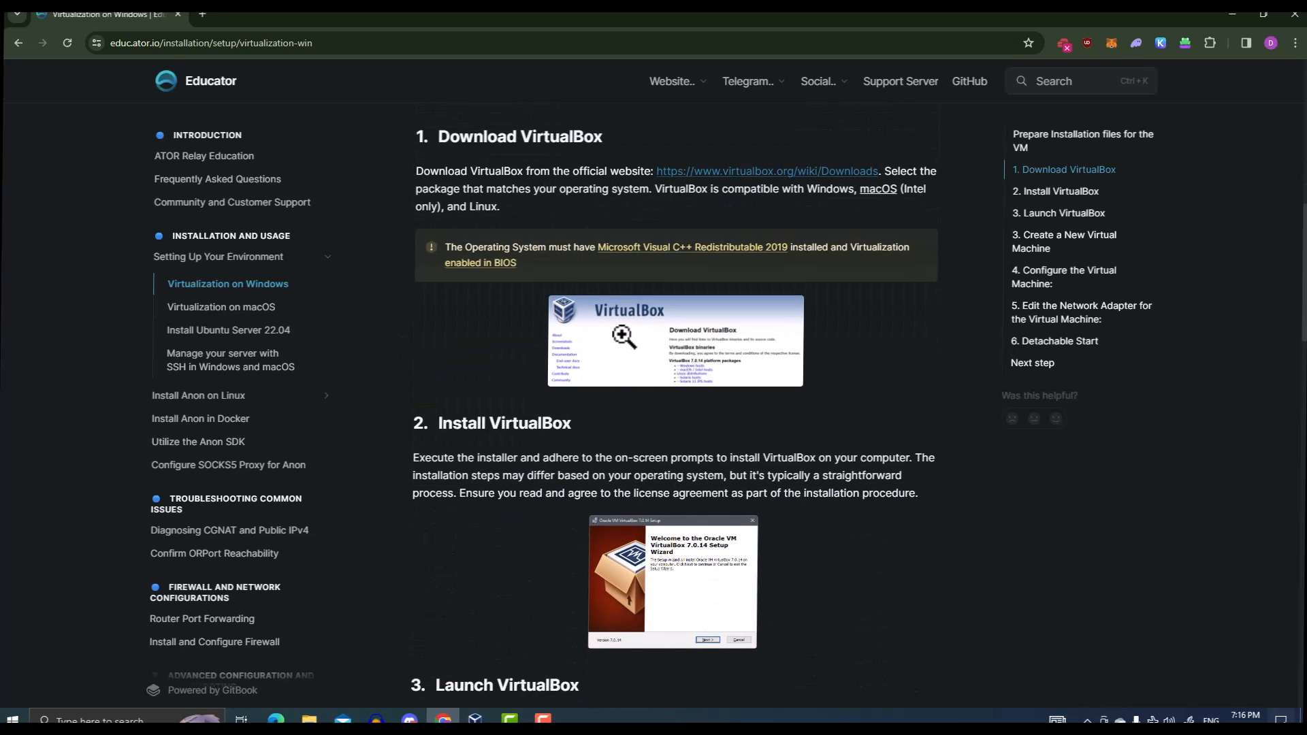
scroll(625, 331, "down", 2)
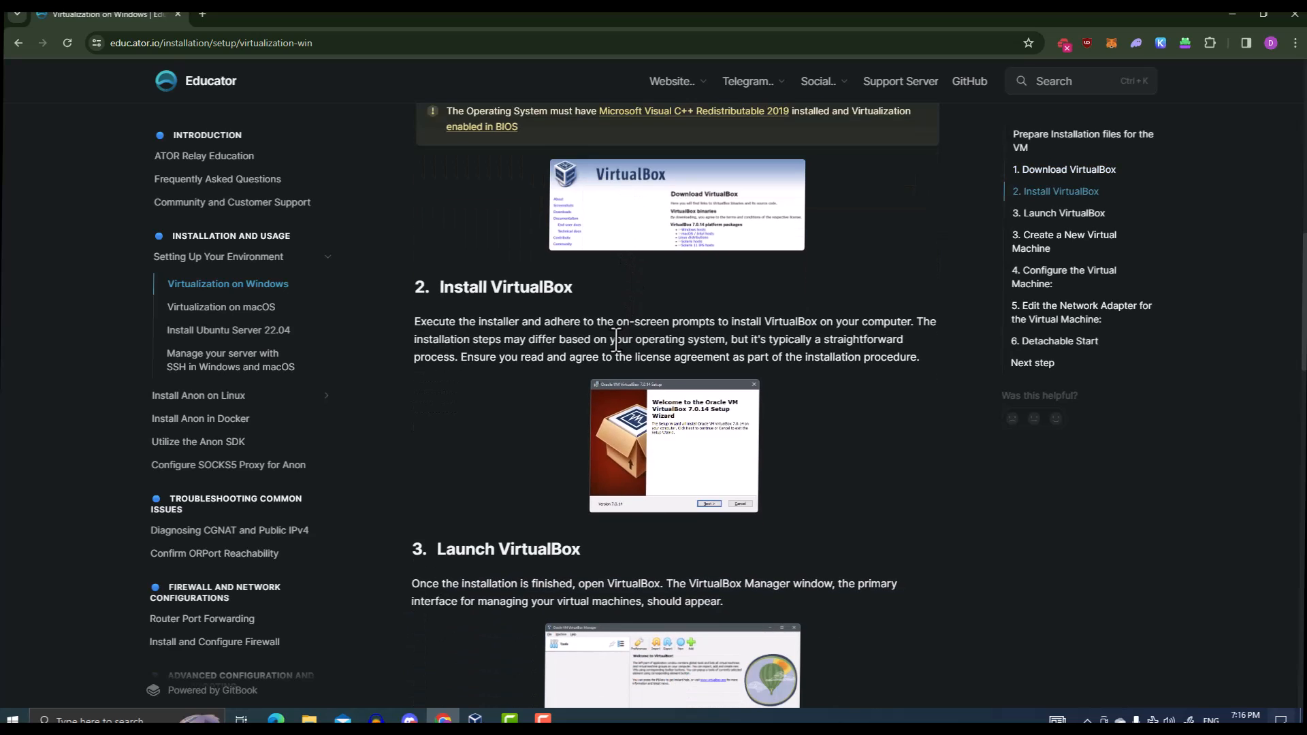
scroll(613, 336, "up", 1)
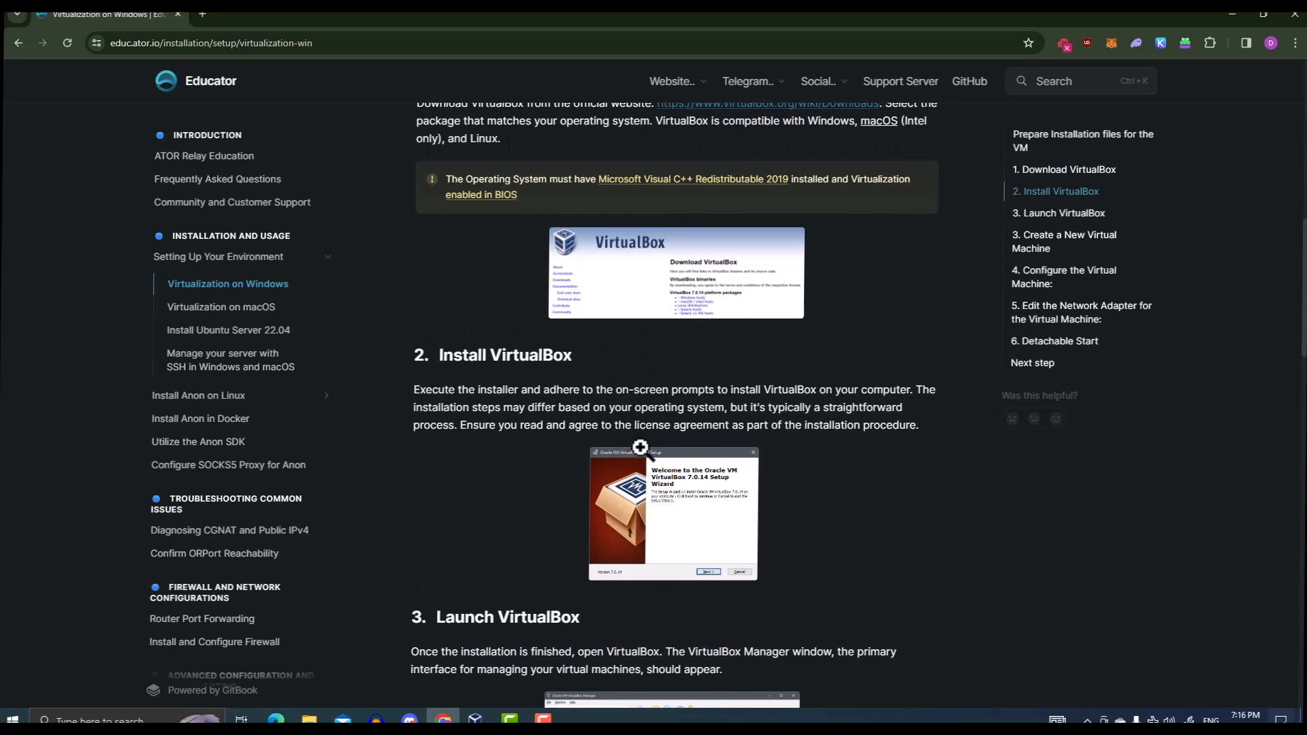
scroll(640, 471, "down", 3)
scroll(644, 500, "down", 4)
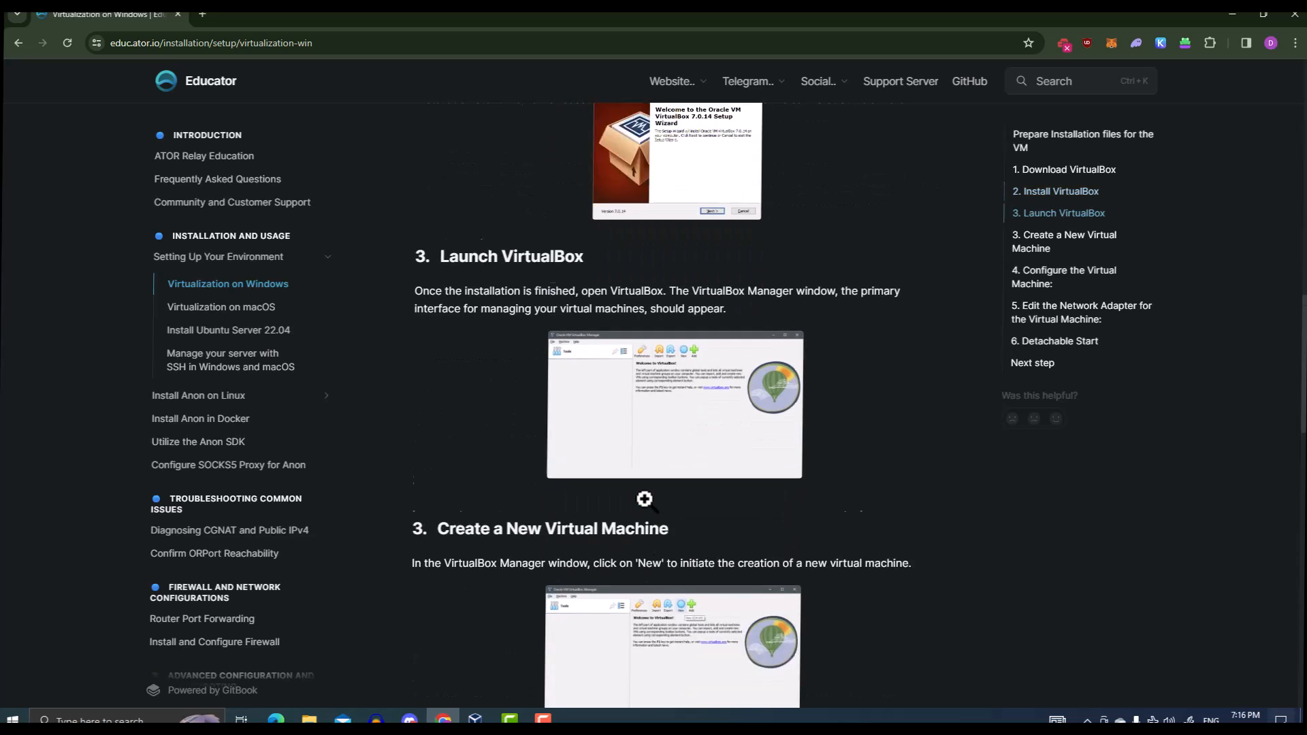
scroll(644, 500, "up", 6)
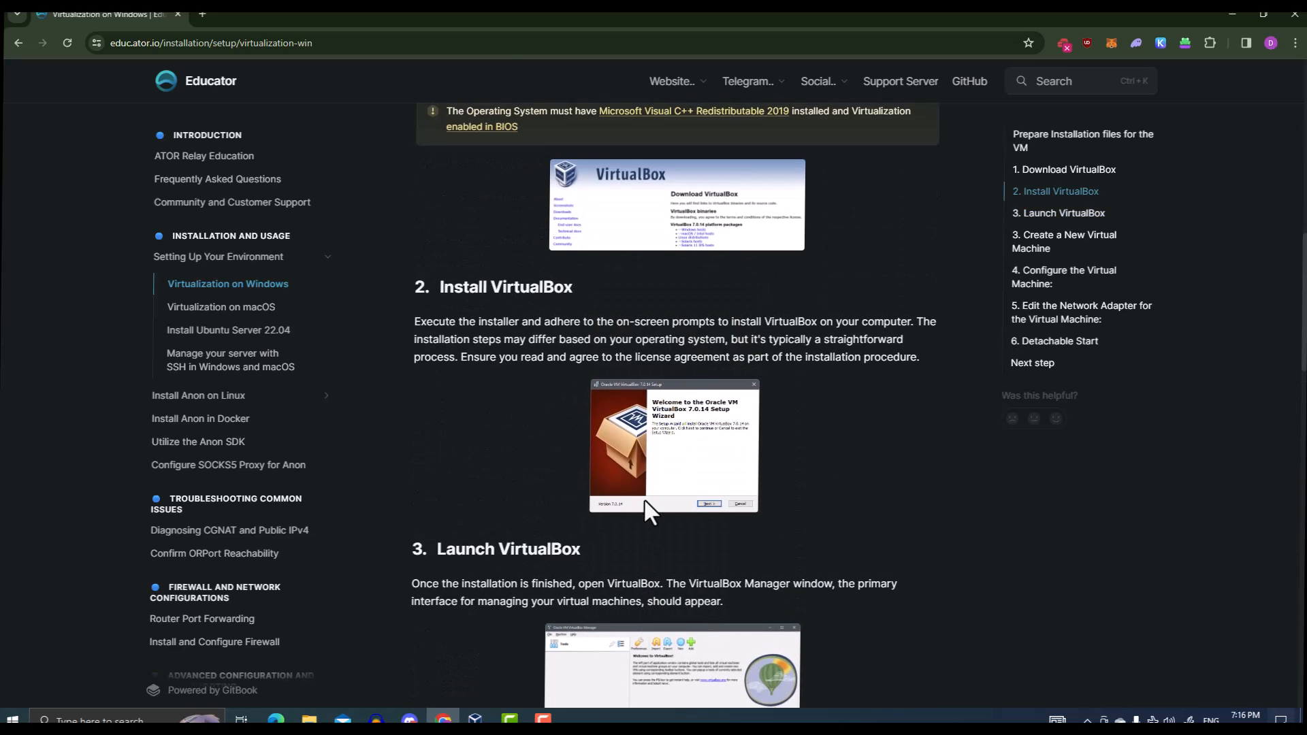
scroll(647, 509, "up", 3)
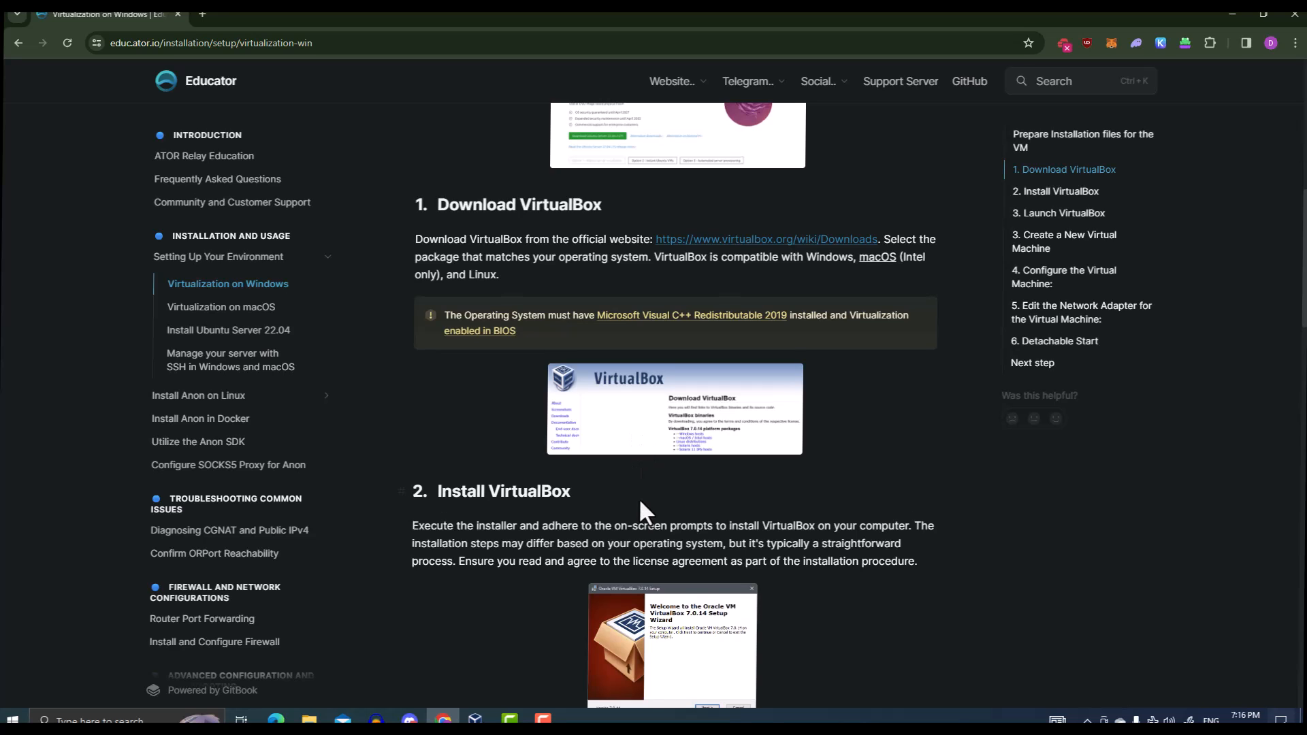
scroll(643, 533, "down", 4)
scroll(643, 533, "down", 3)
scroll(642, 531, "down", 5)
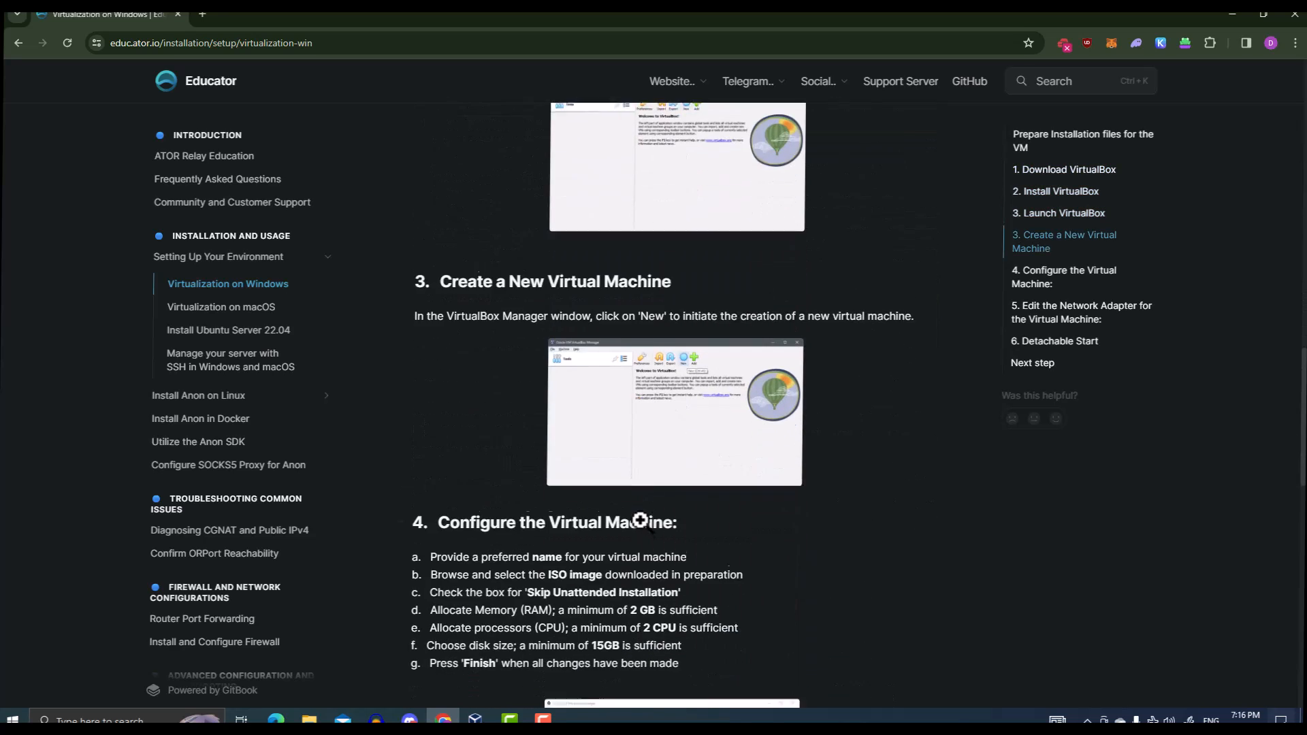
scroll(640, 520, "down", 2)
scroll(640, 522, "up", 18)
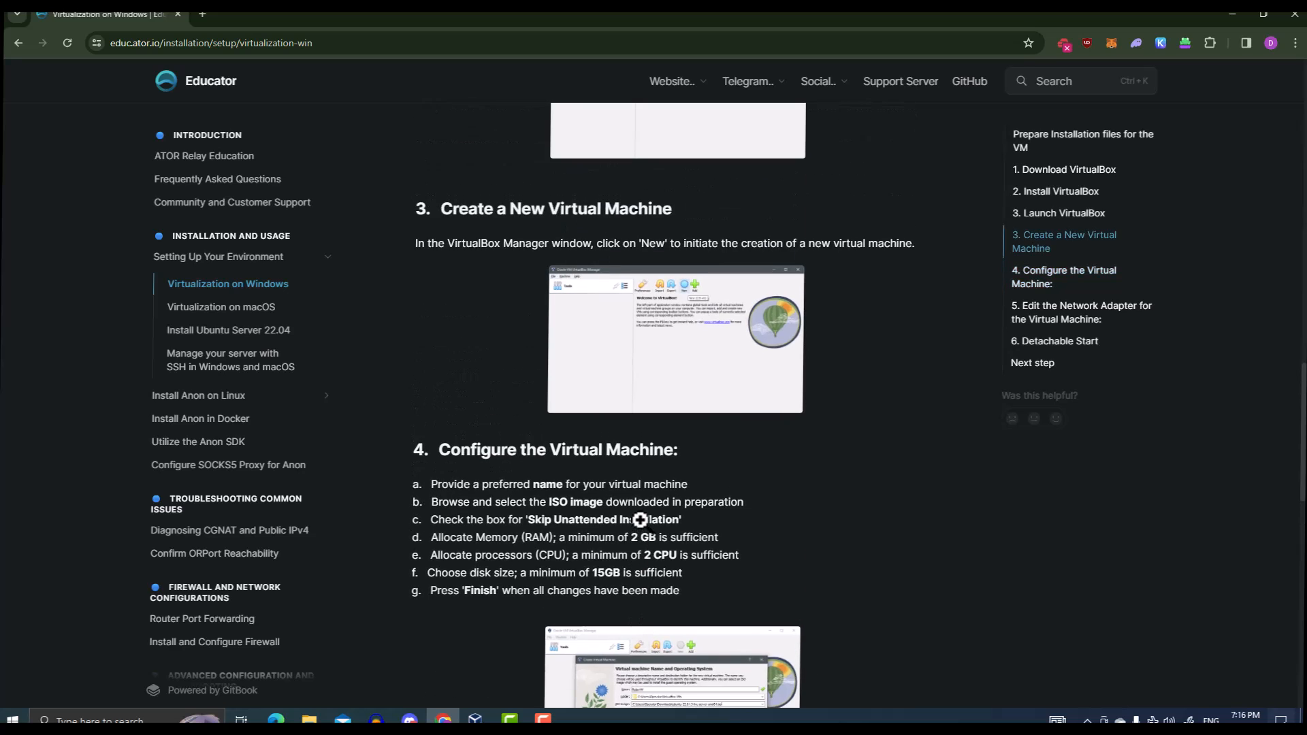
scroll(639, 505, "up", 3)
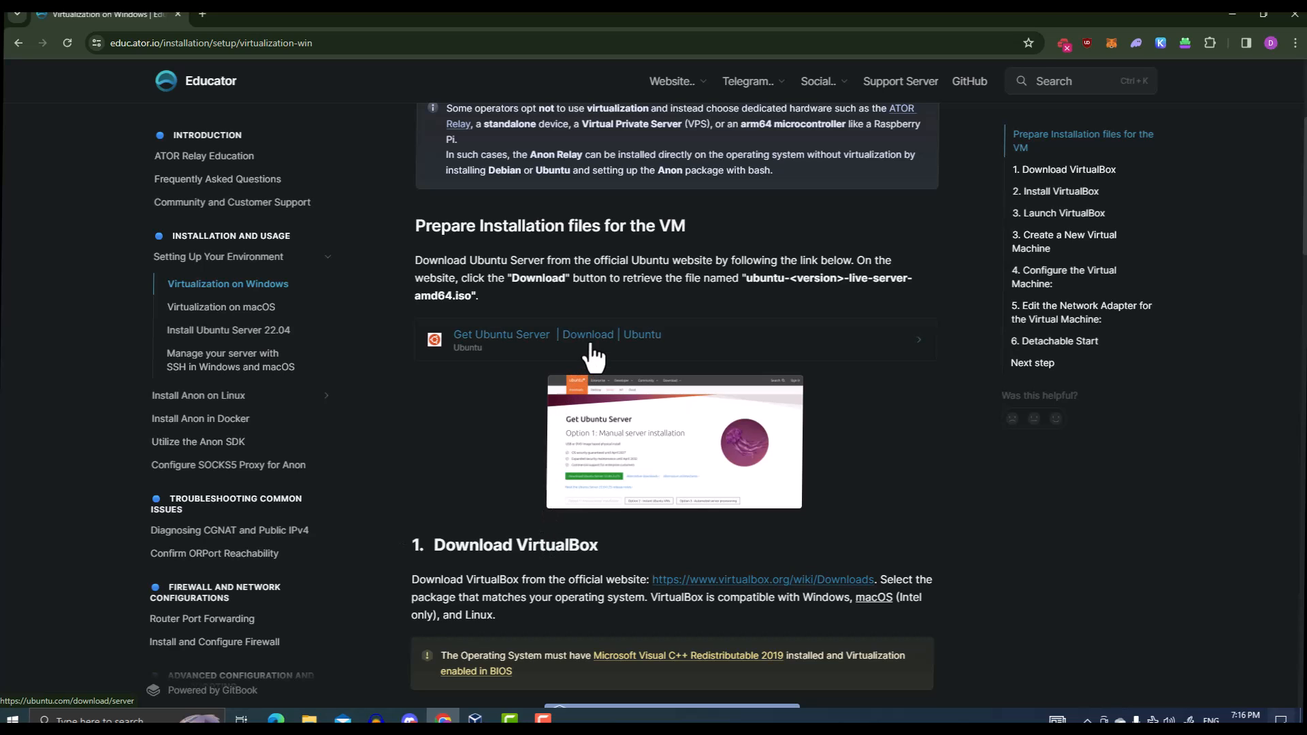
left_click(572, 346)
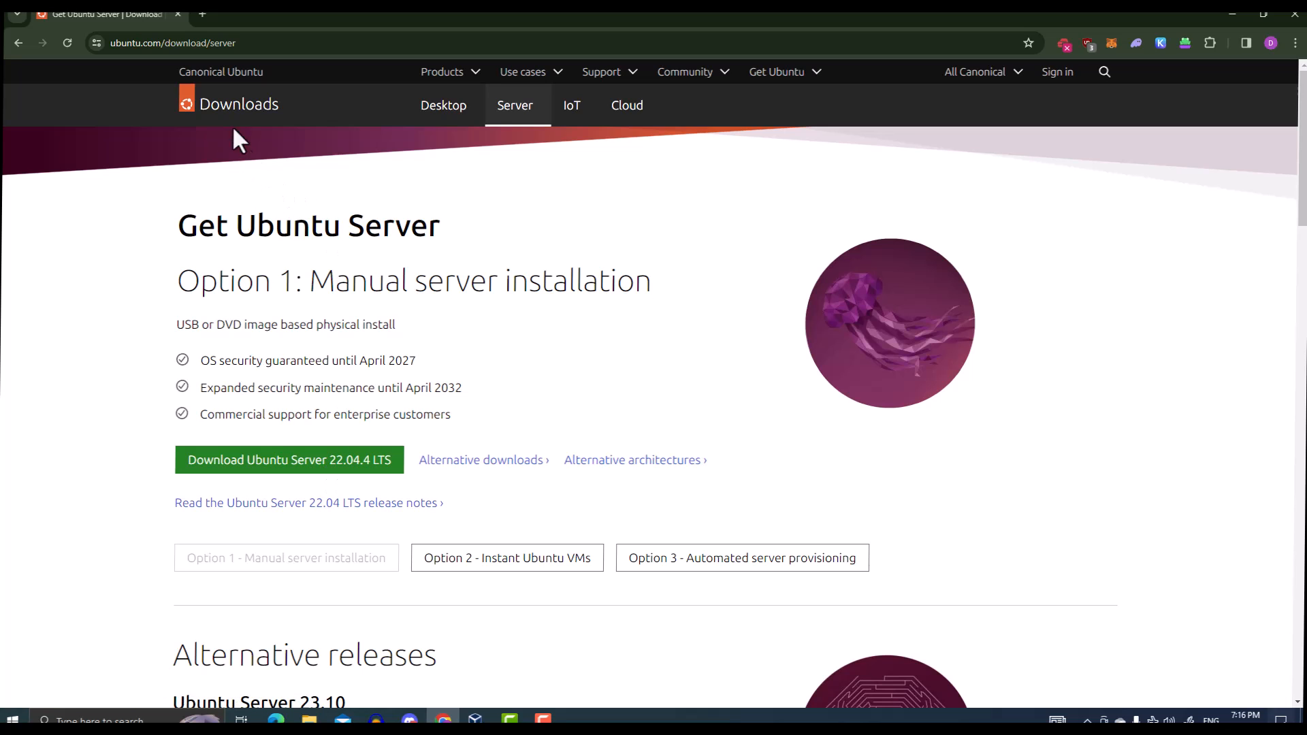
left_click(18, 44)
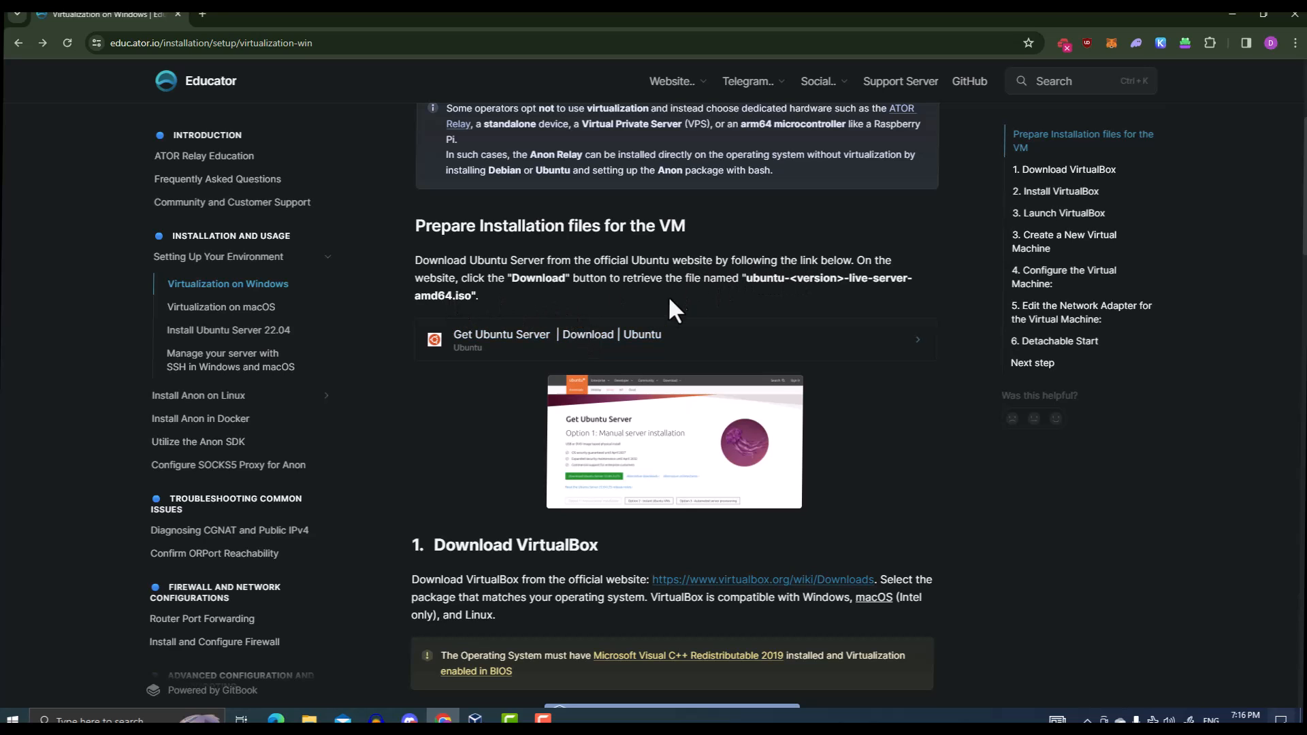
scroll(671, 333, "down", 1)
scroll(663, 319, "up", 3)
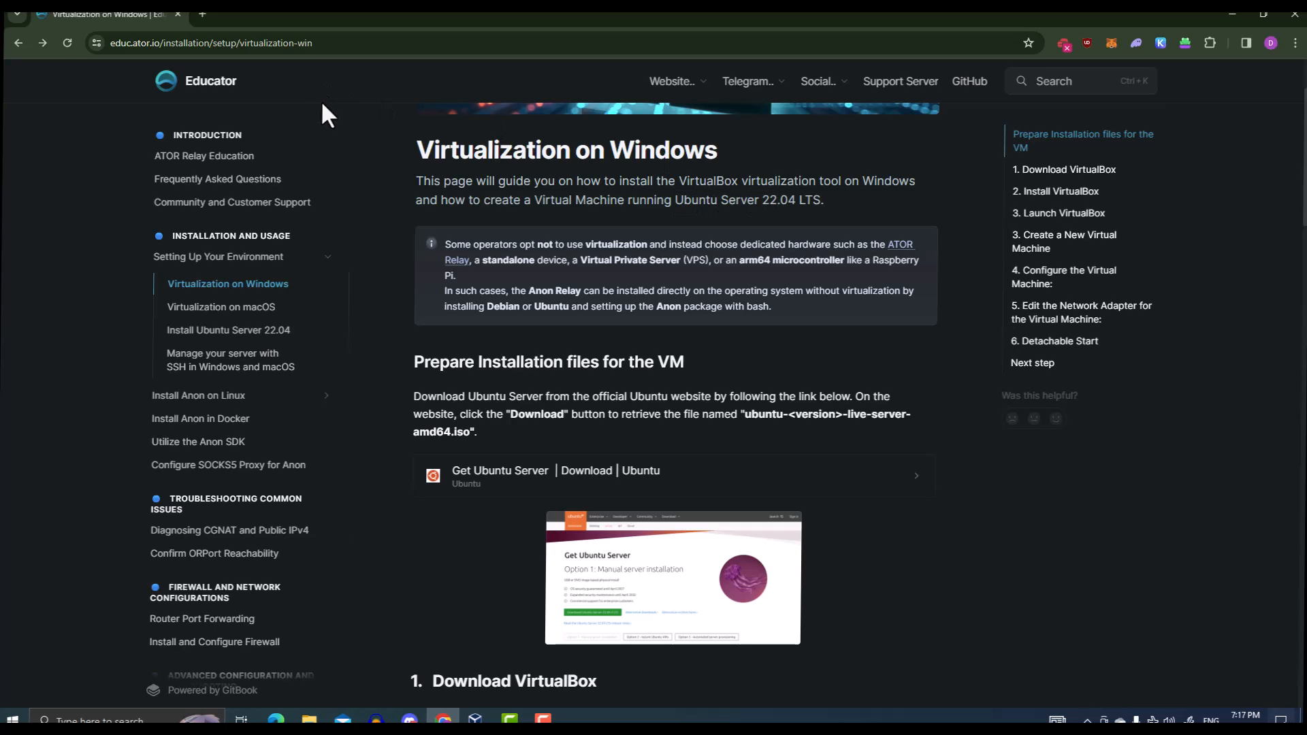
left_click(599, 476)
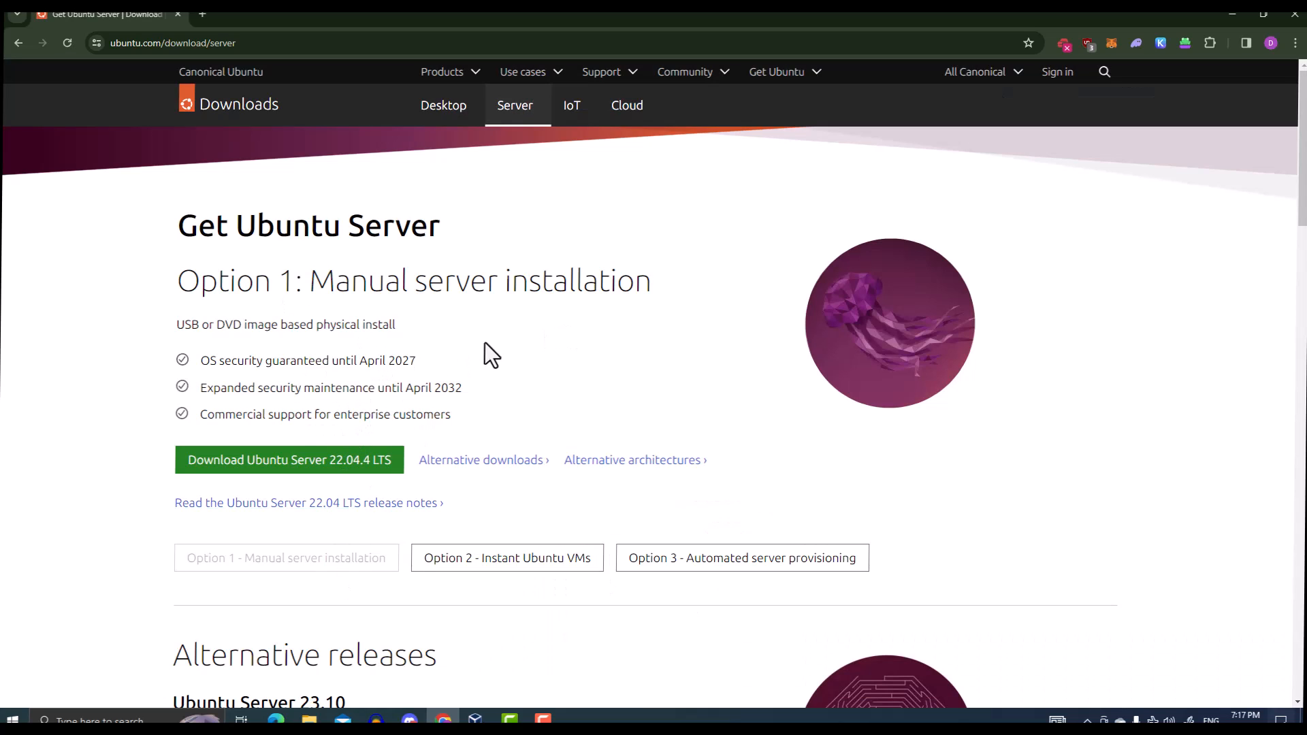
key("alt+Left")
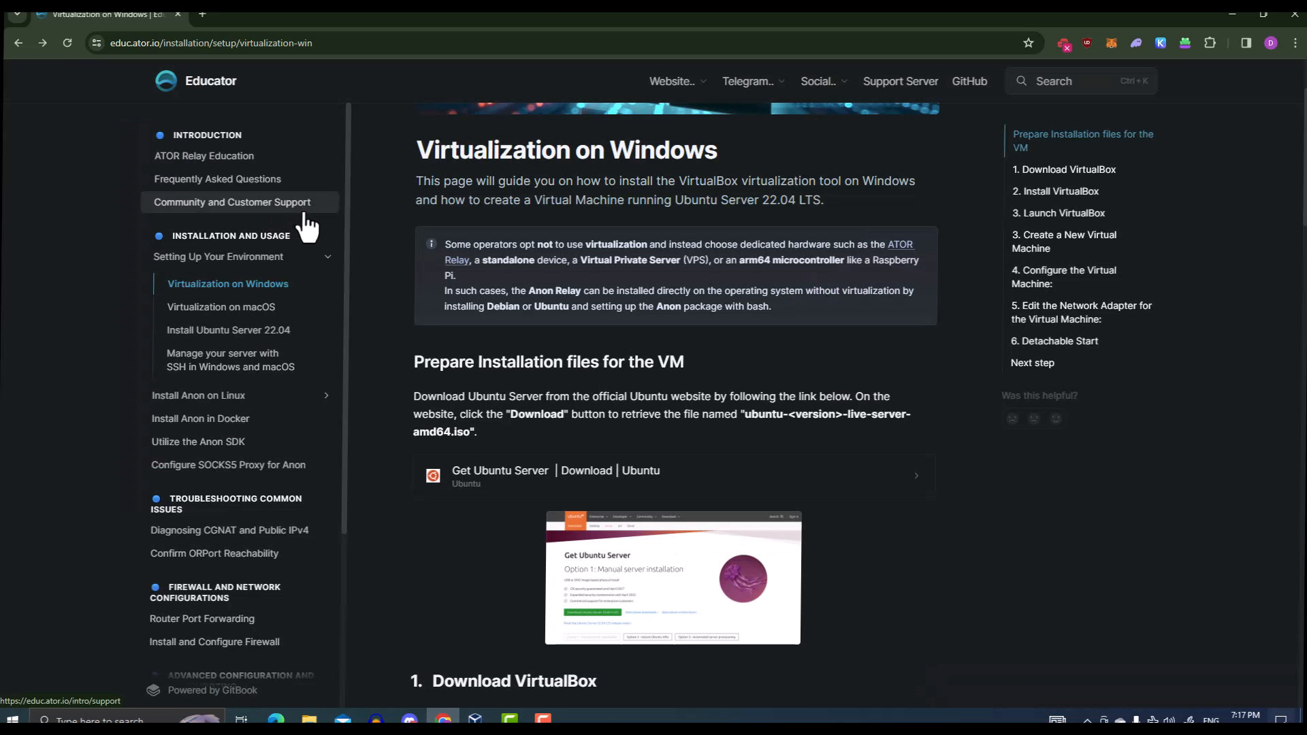
Snap the guide browser to the right half and VirtualBox Manager to the left half
scroll(402, 309, "down", 6)
scroll(447, 330, "down", 5)
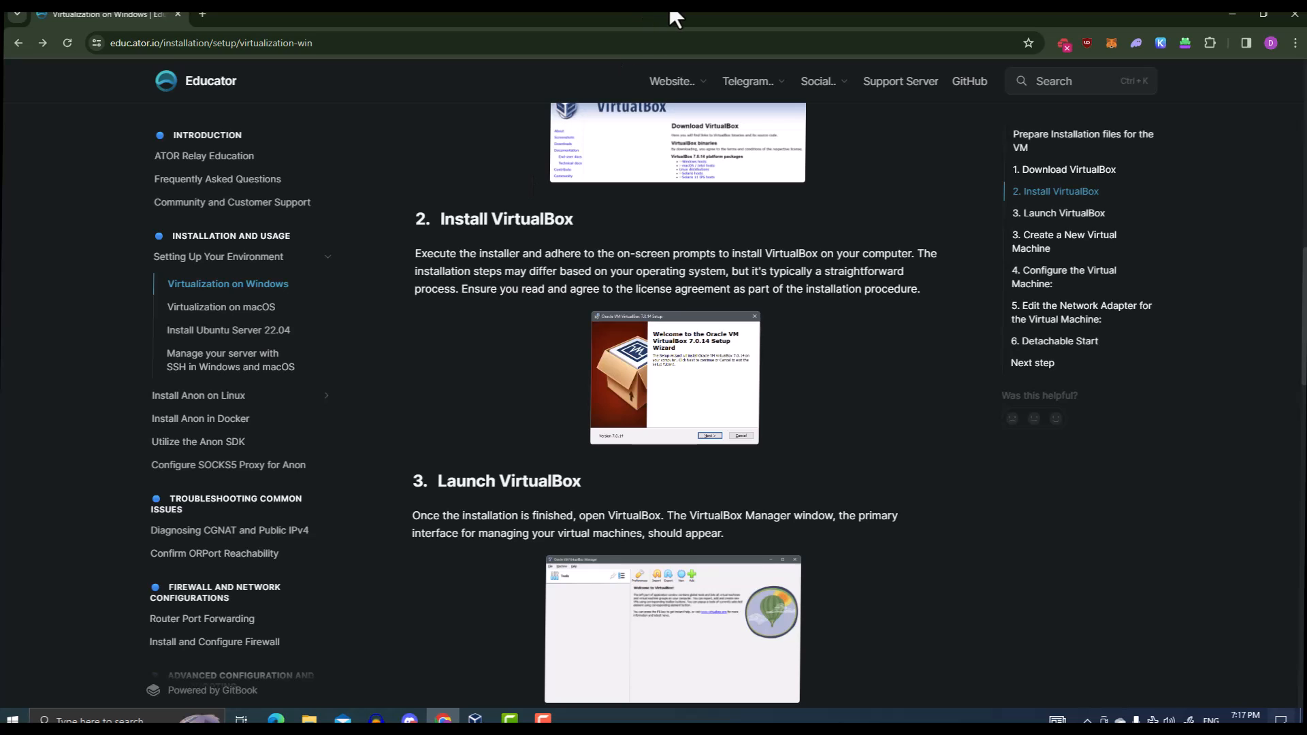
left_click_drag(673, 15, 1304, 71)
left_click(431, 326)
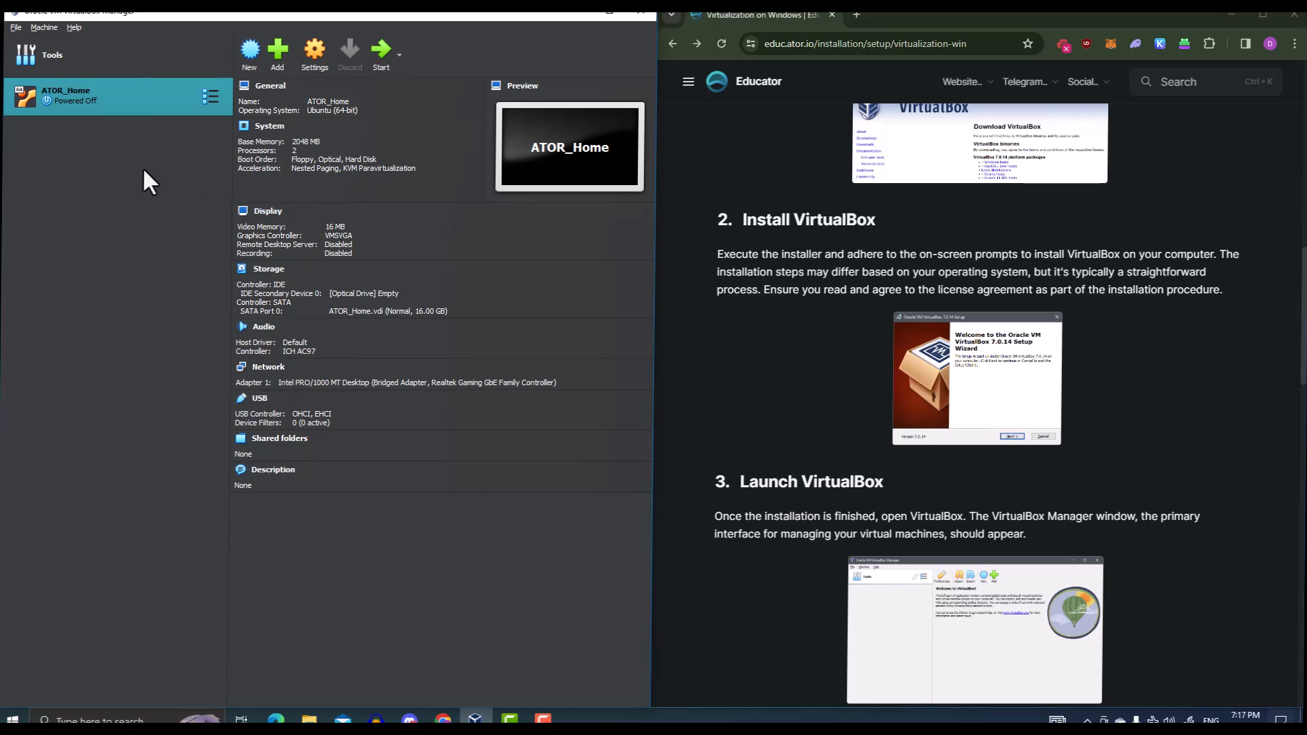
Scroll through the Virtualization on Windows guide beside the VirtualBox Manager
scroll(715, 246, "down", 3)
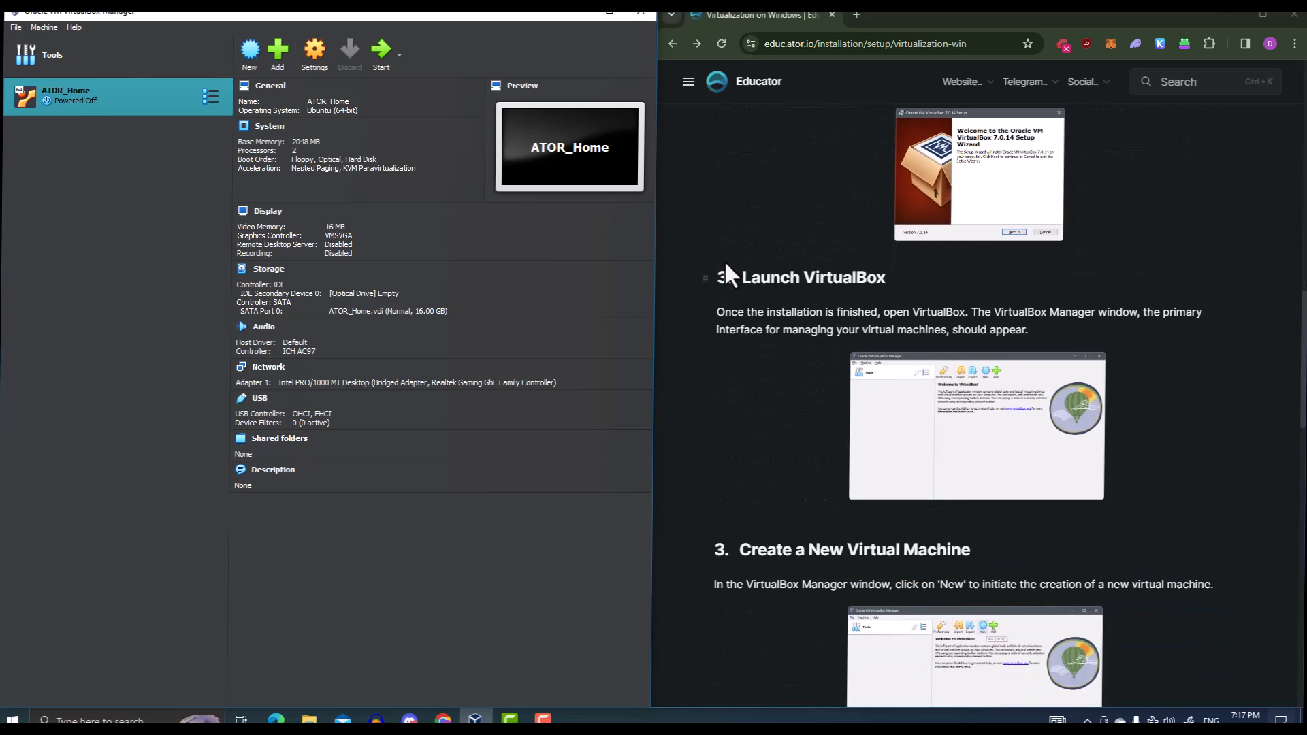
scroll(769, 255, "up", 5)
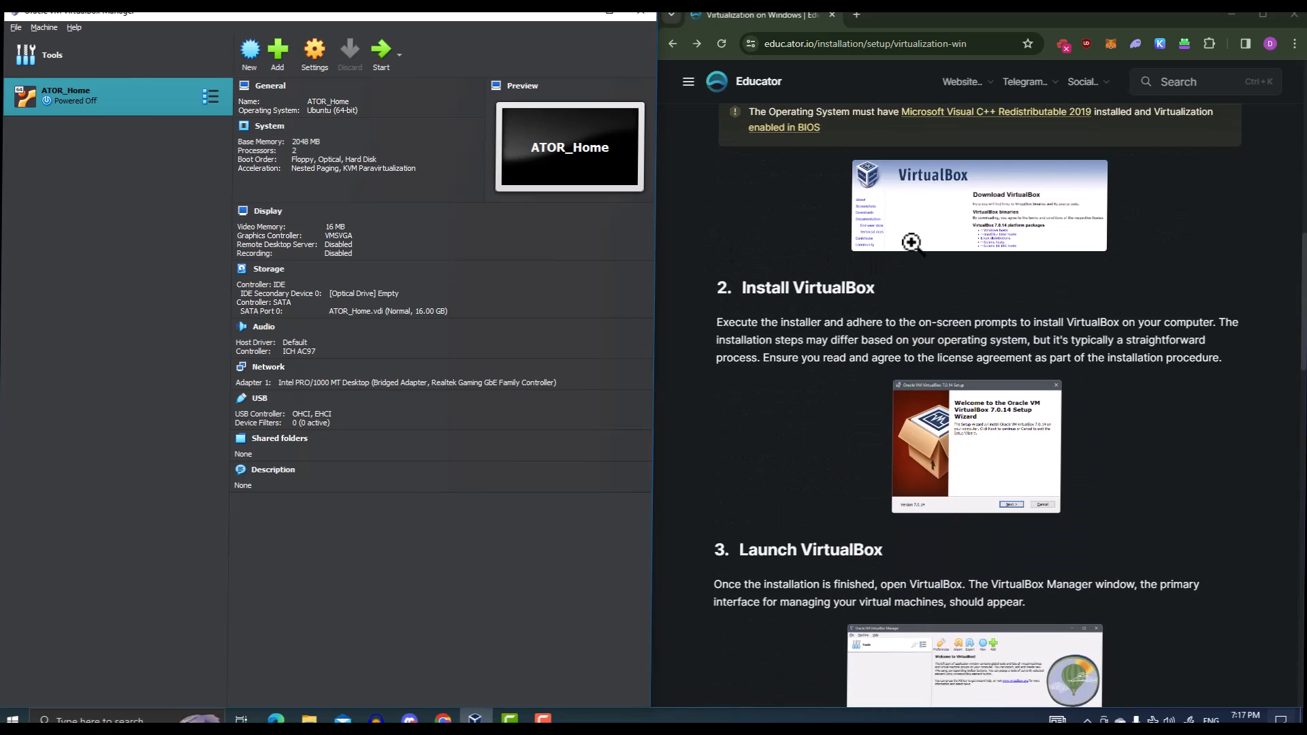
scroll(927, 208, "up", 3)
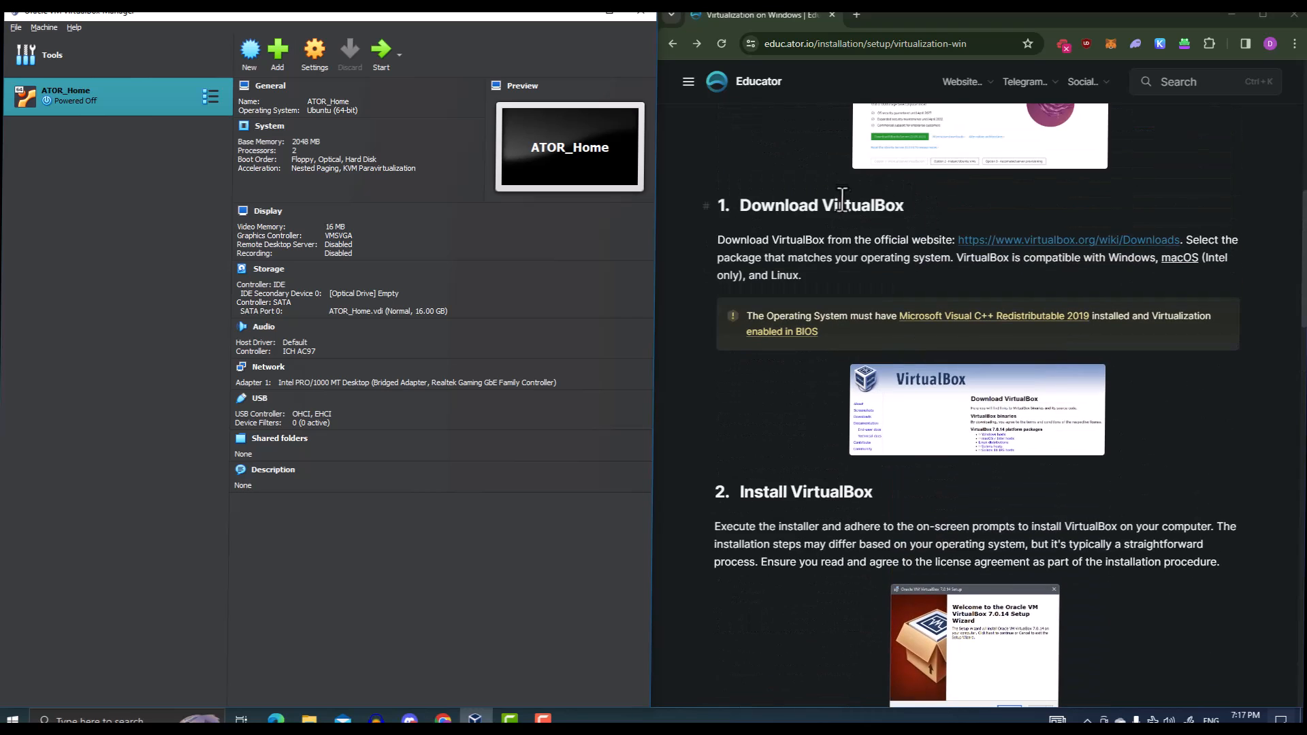
scroll(861, 211, "up", 3)
scroll(899, 296, "down", 6)
scroll(894, 300, "down", 2)
scroll(850, 279, "down", 4)
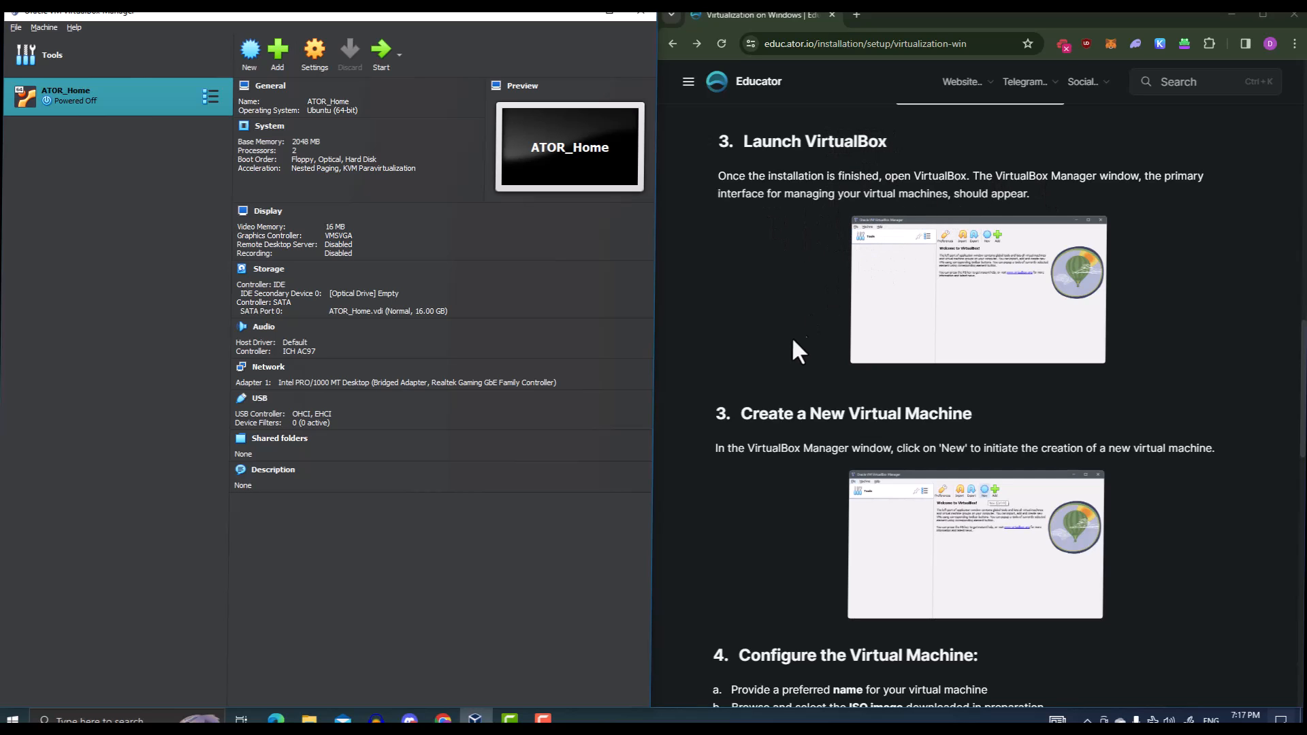
scroll(797, 340, "down", 1)
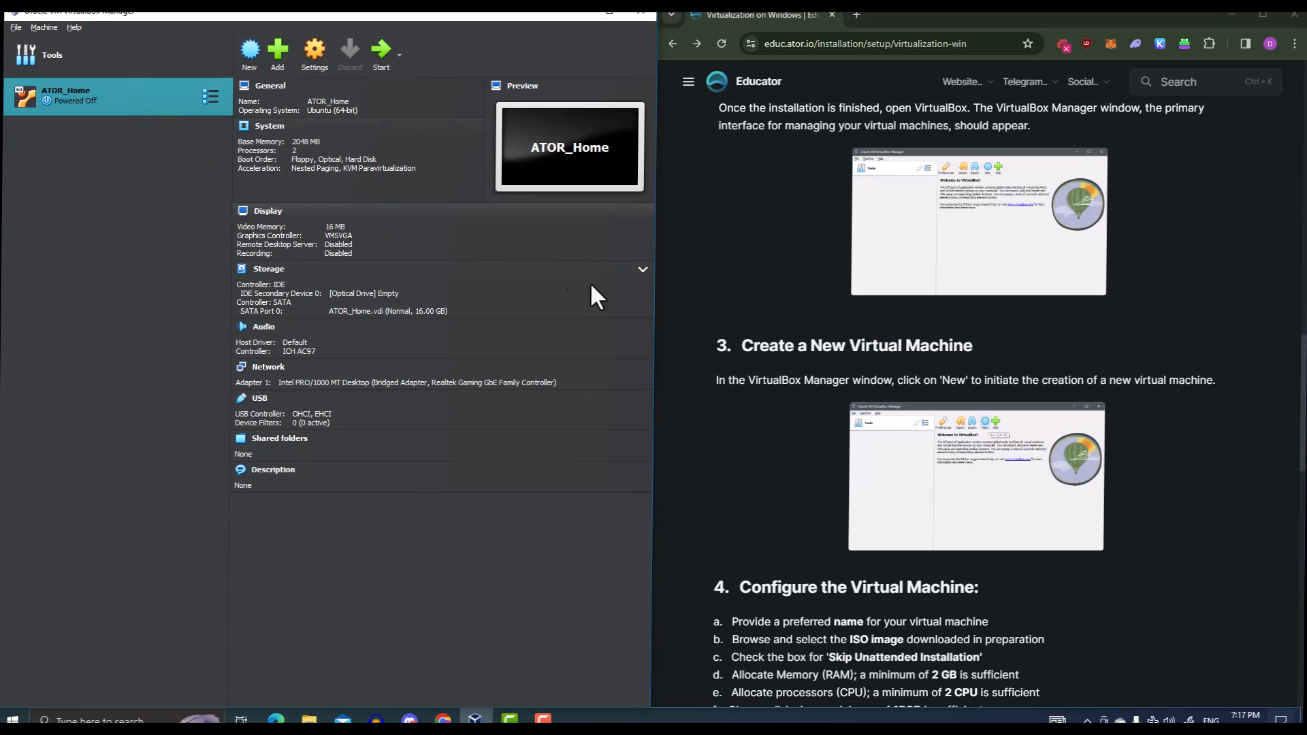
scroll(709, 305, "down", 1)
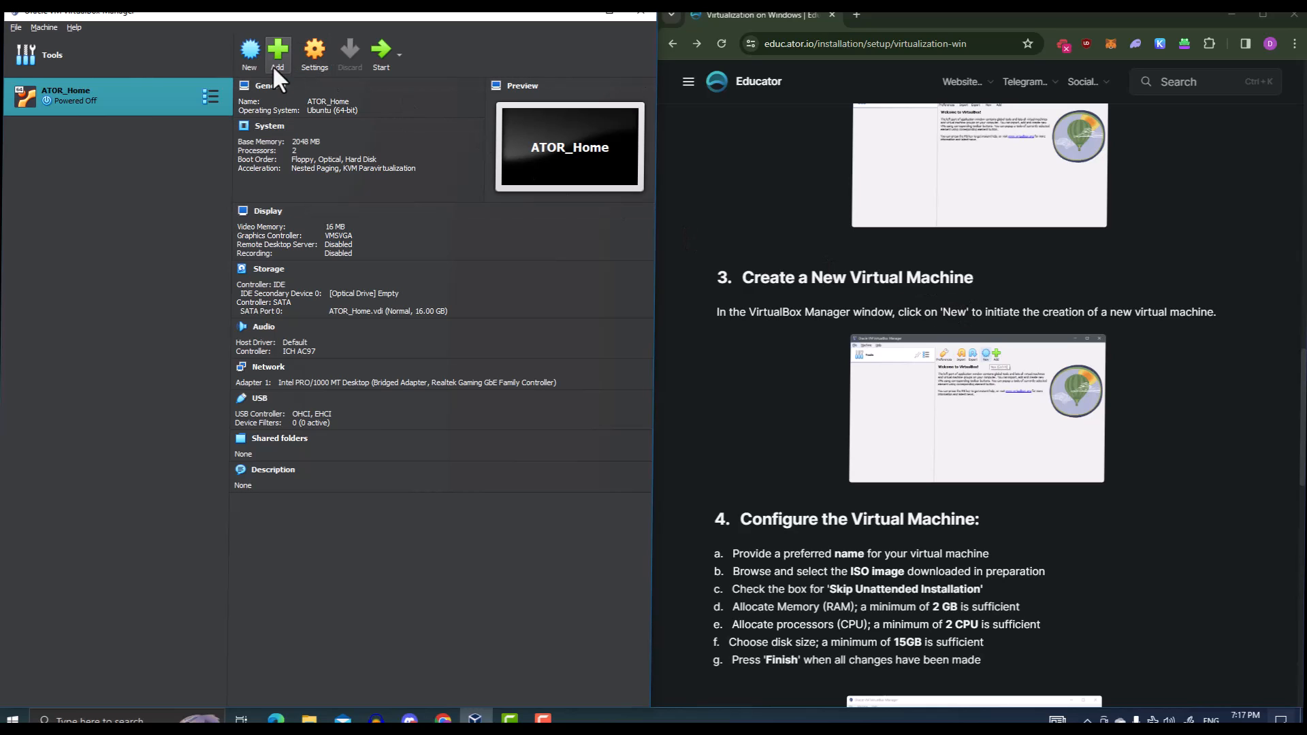
Create a new VM named DEPINspirationHub with type Linux and version Ubuntu (64-bit)
left_click(252, 61)
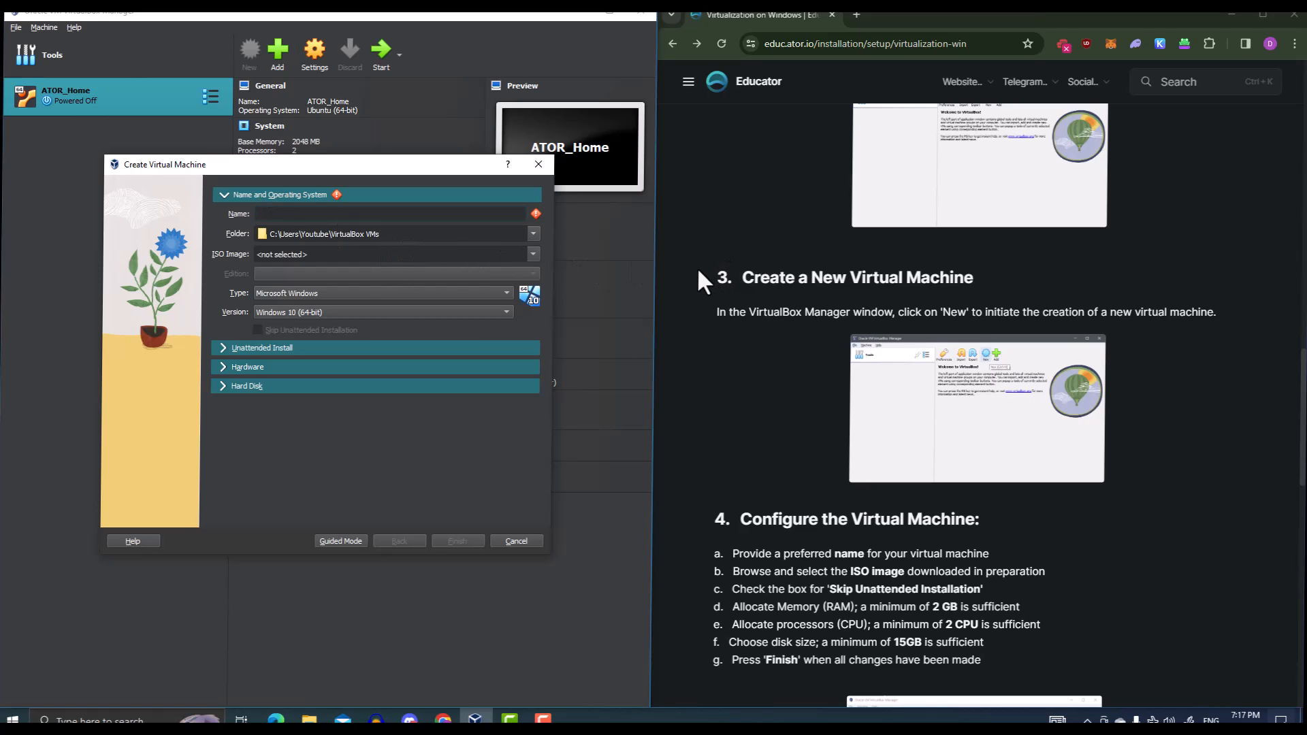
scroll(697, 267, "down", 1)
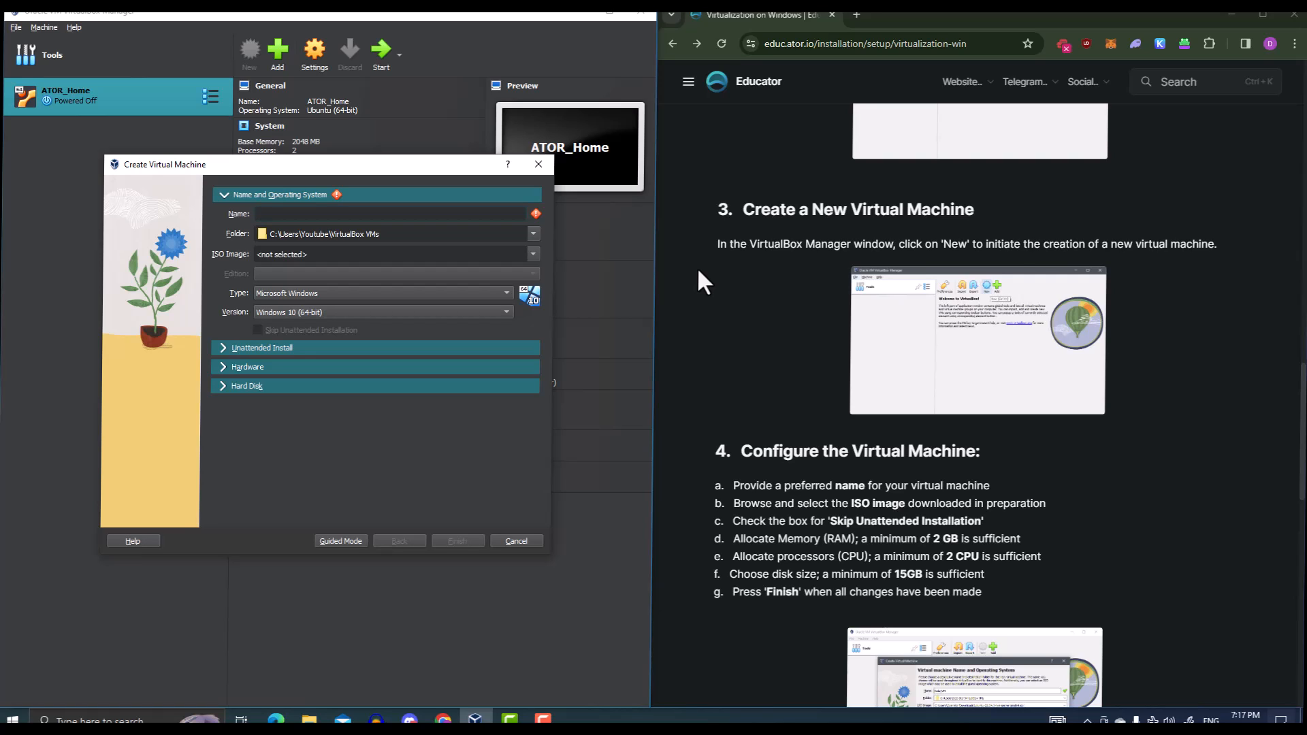
scroll(701, 280, "down", 1)
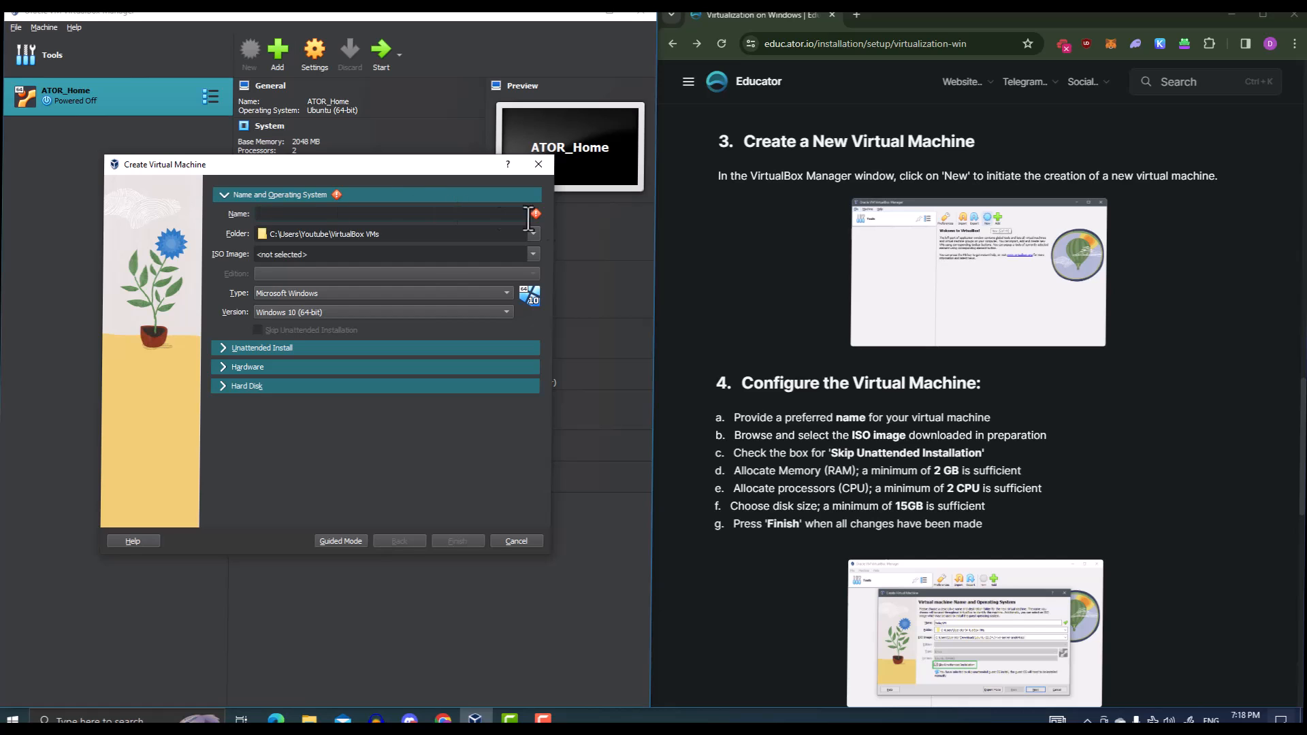
scroll(851, 354, "down", 3)
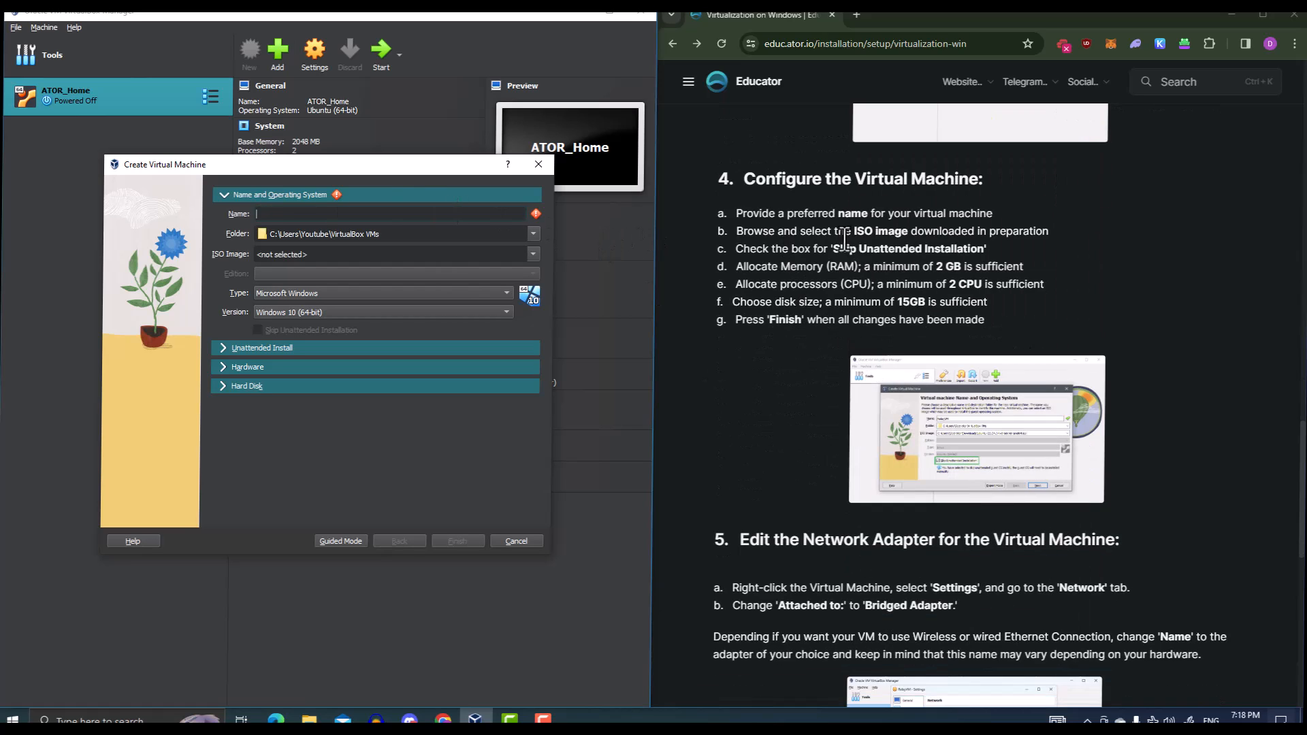
type("DEPIN")
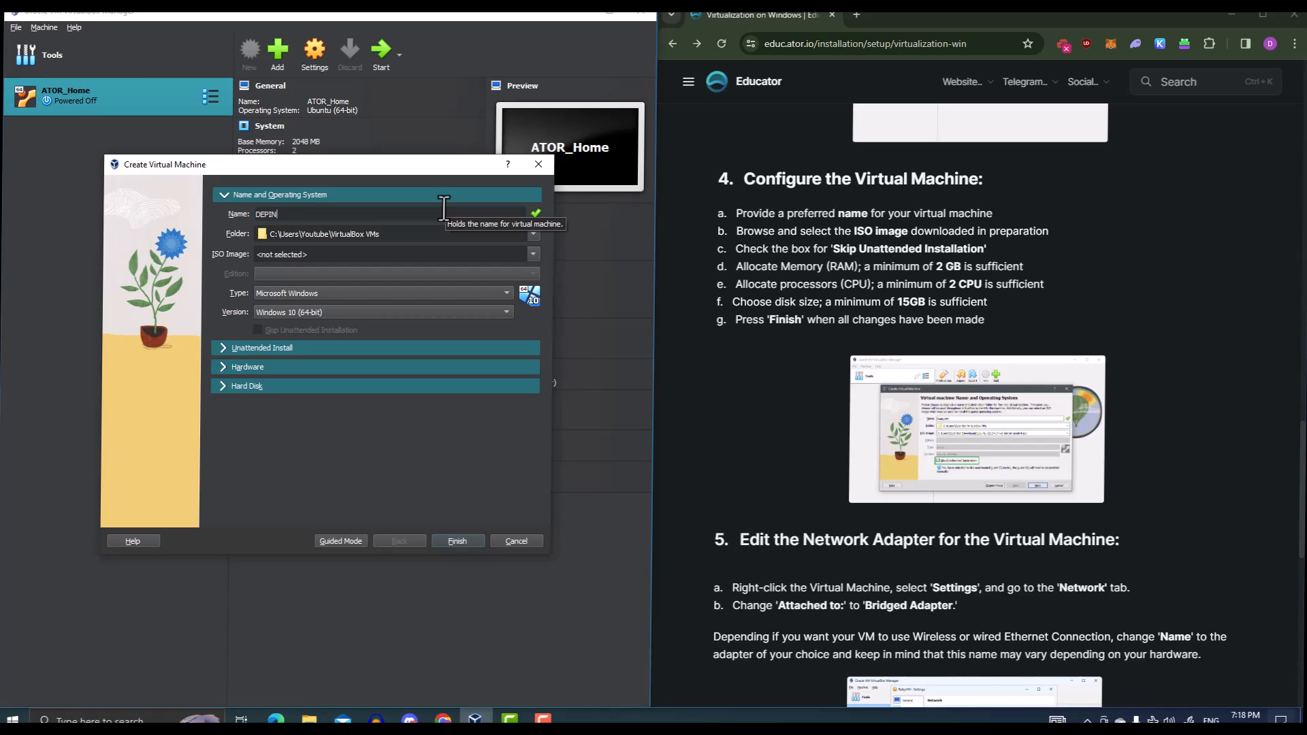
key("BackSpace")
key("BackSpace")
type("Hub")
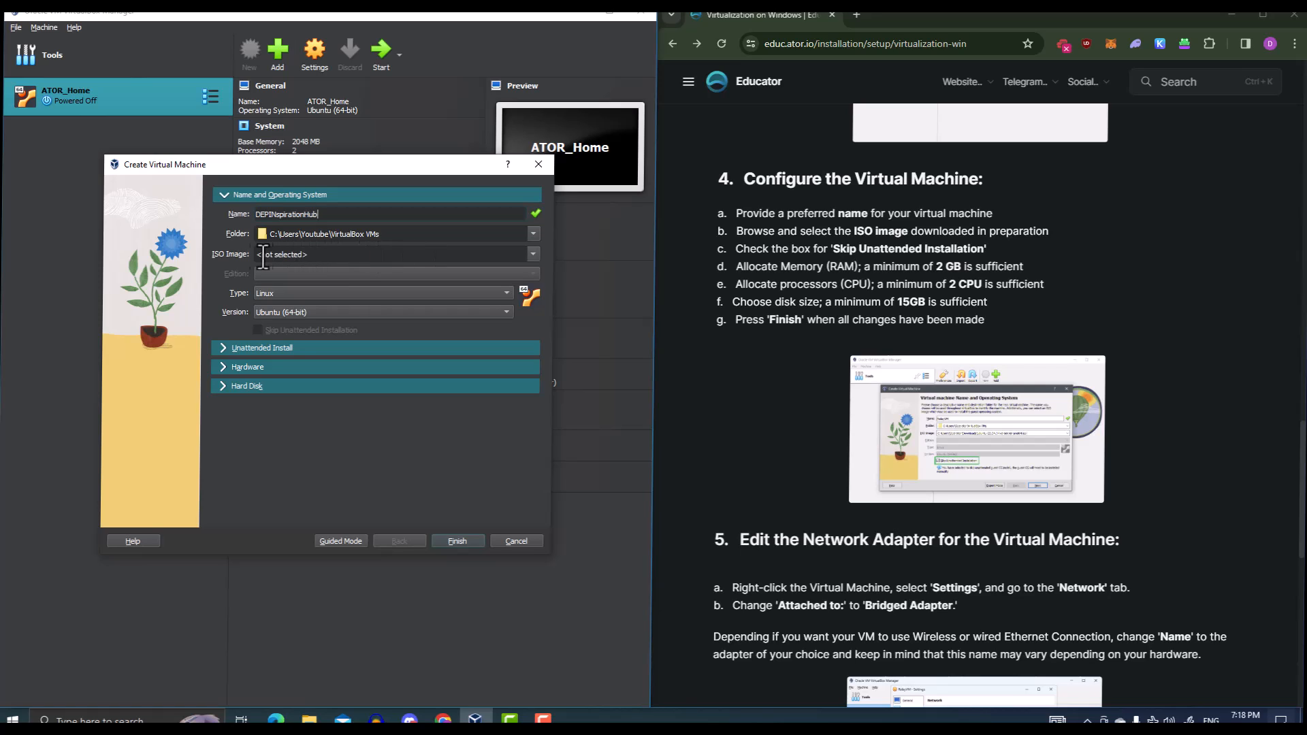
Attach ubuntu-22.04.4-live-server-amd64.iso from Desktop\ATOR Homenode and enable Skip Unattended Installation
left_click(535, 251)
left_click(456, 287)
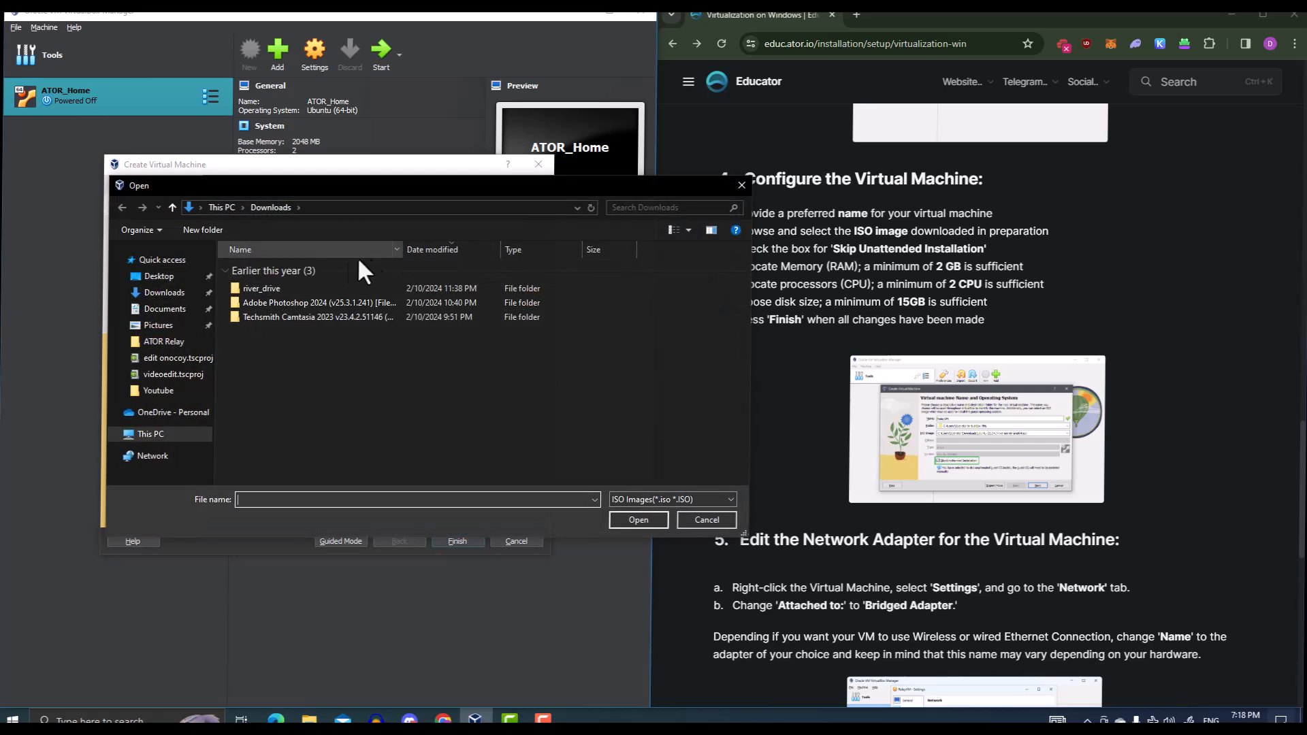
left_click(159, 276)
double_click(288, 309)
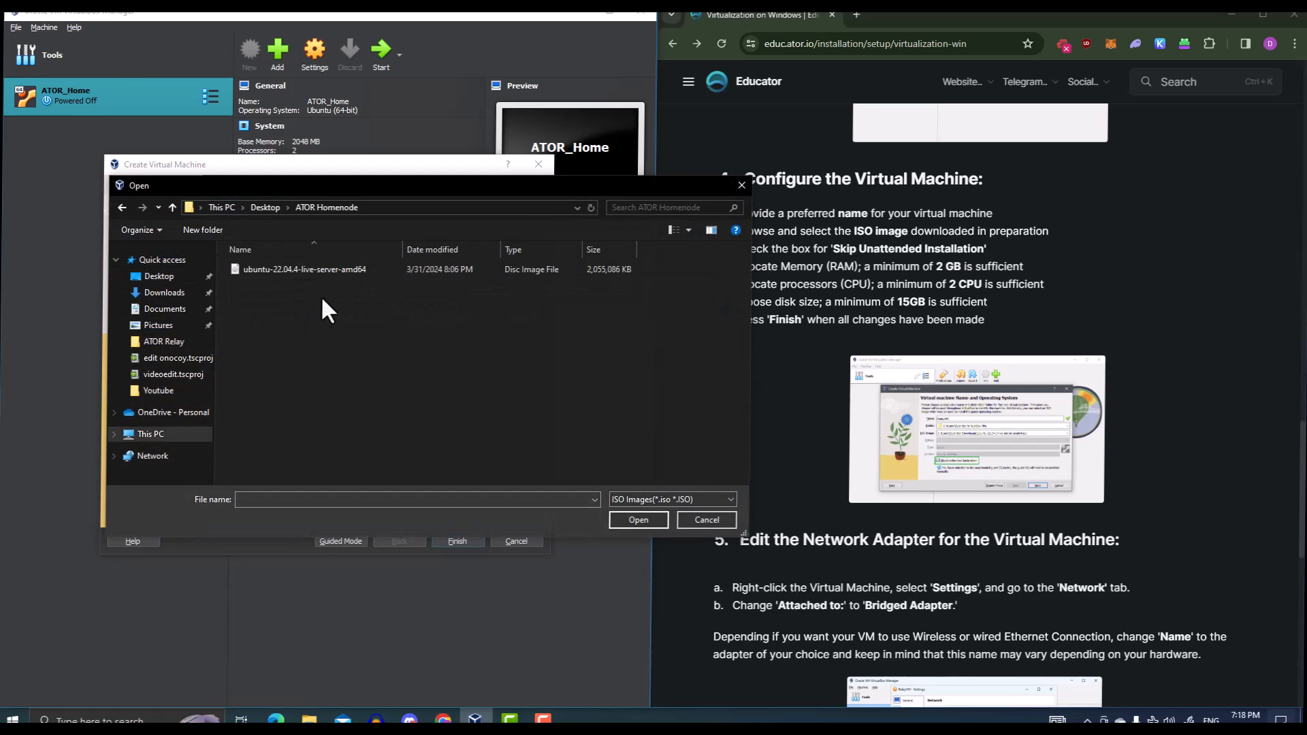
double_click(292, 271)
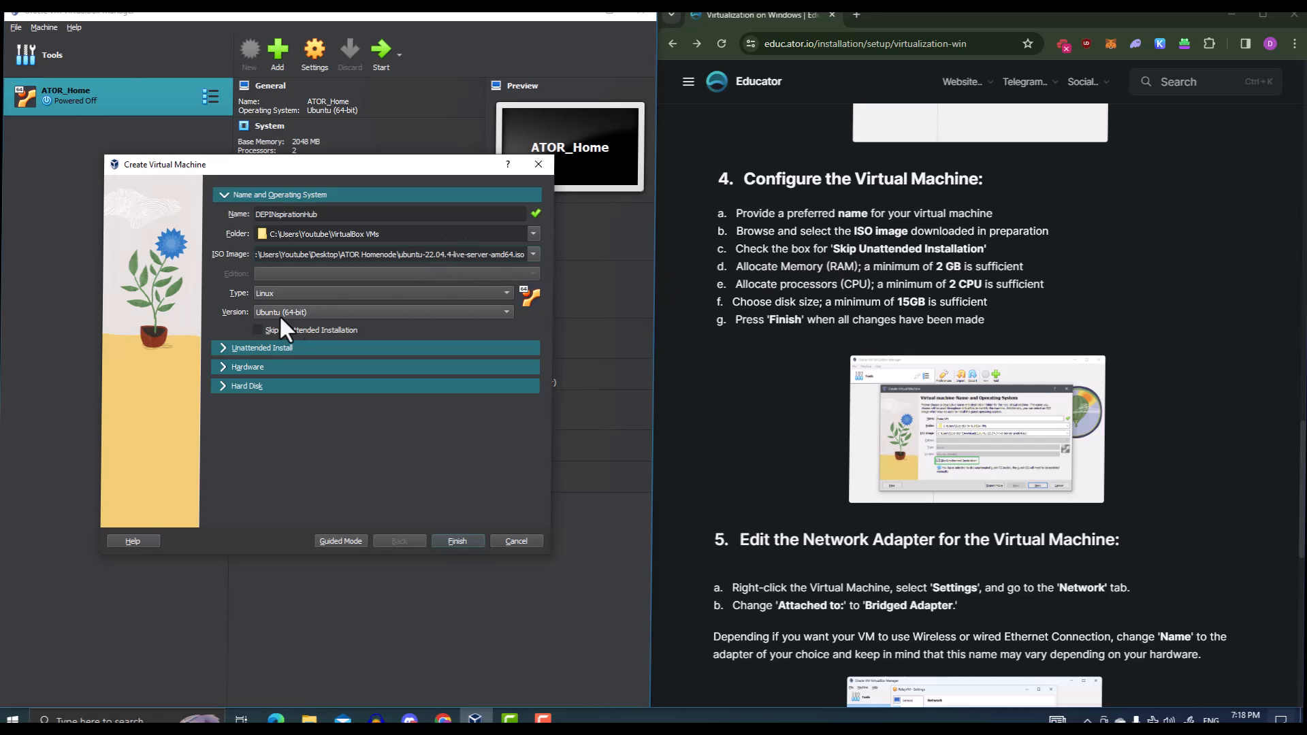
left_click(263, 330)
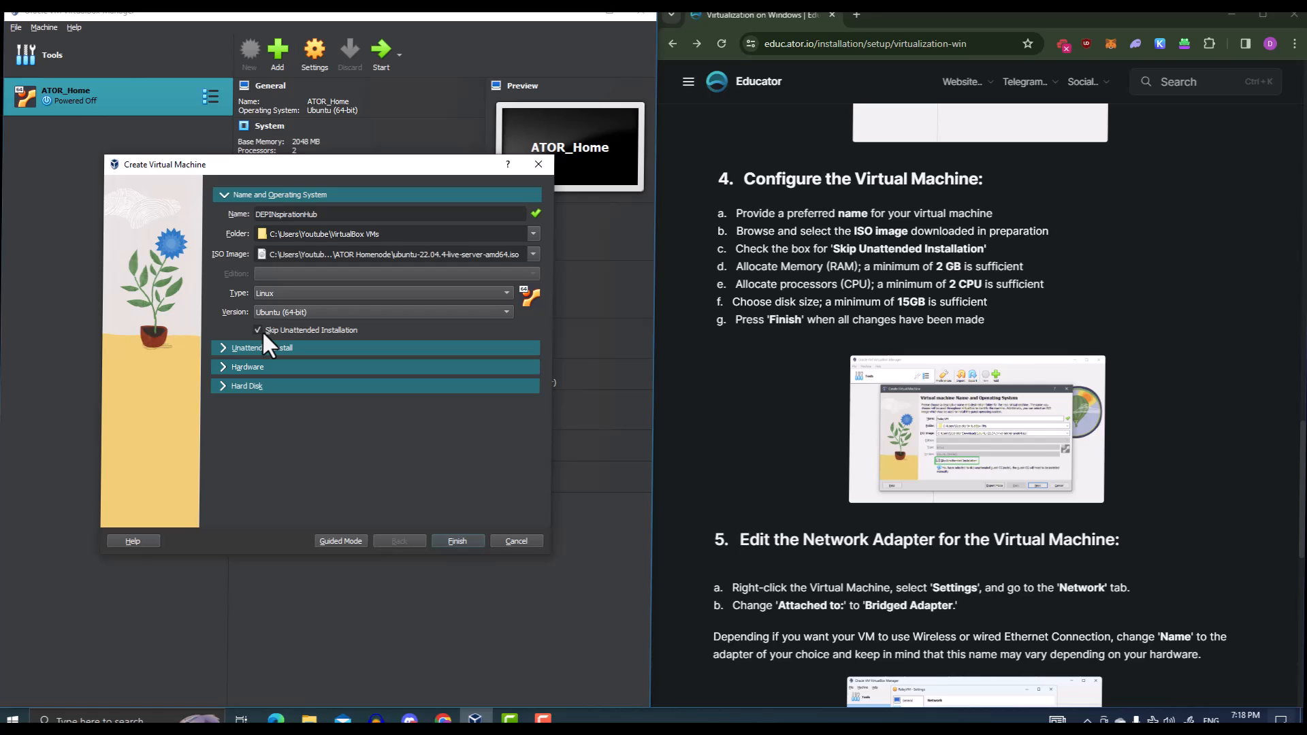
left_click(220, 349)
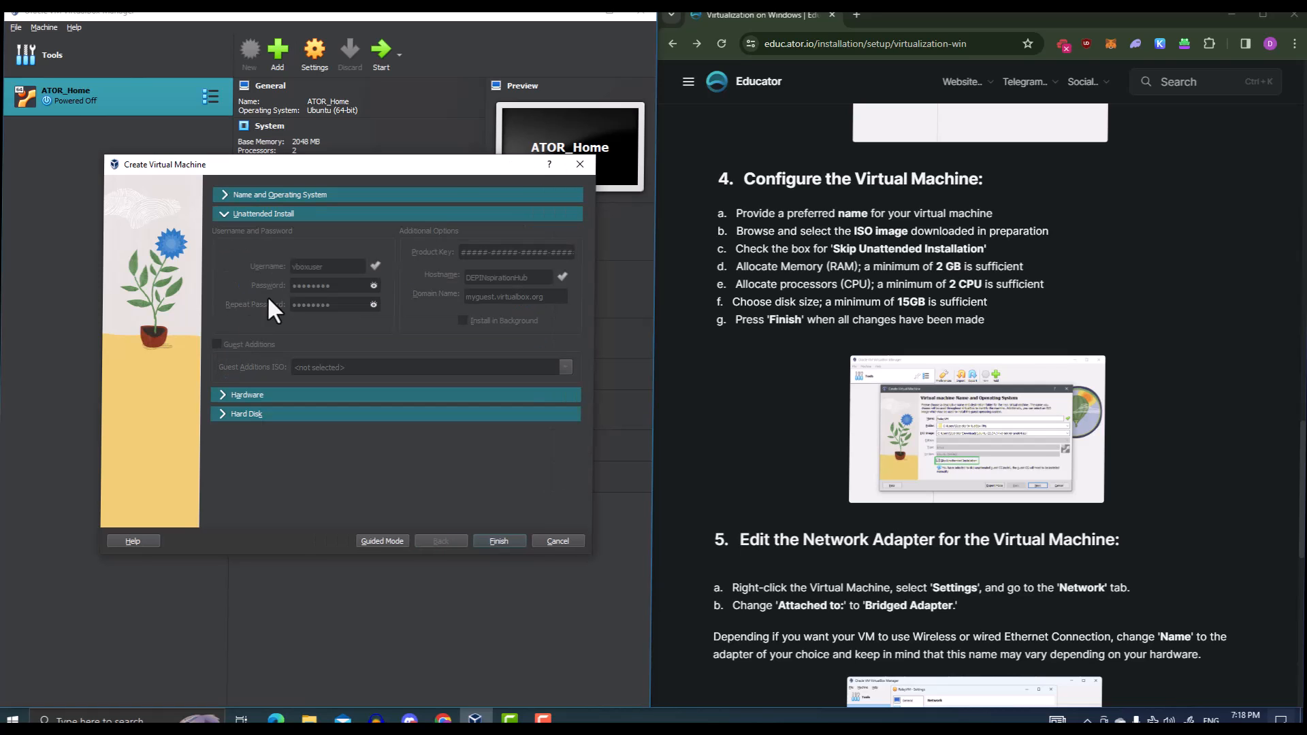
Set the new VM's hardware to 2048 MB memory and 2 processors
left_click(222, 395)
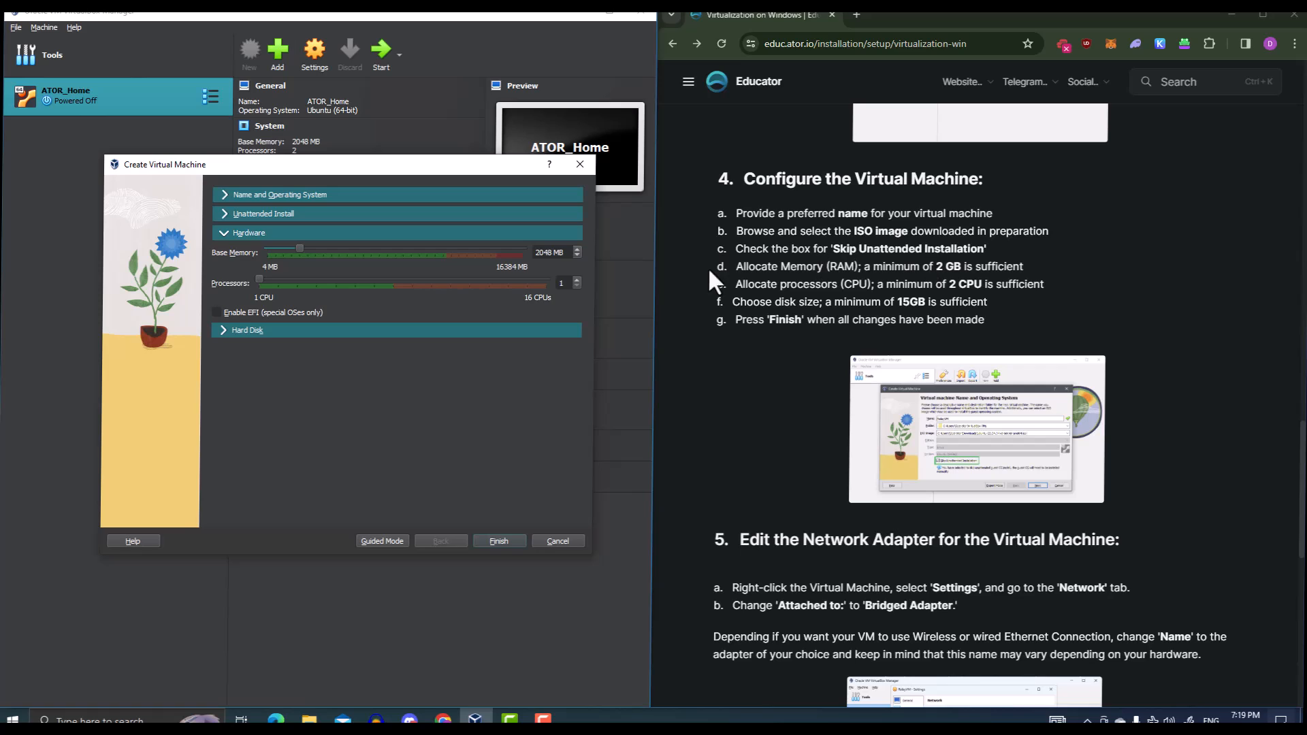
left_click(576, 280)
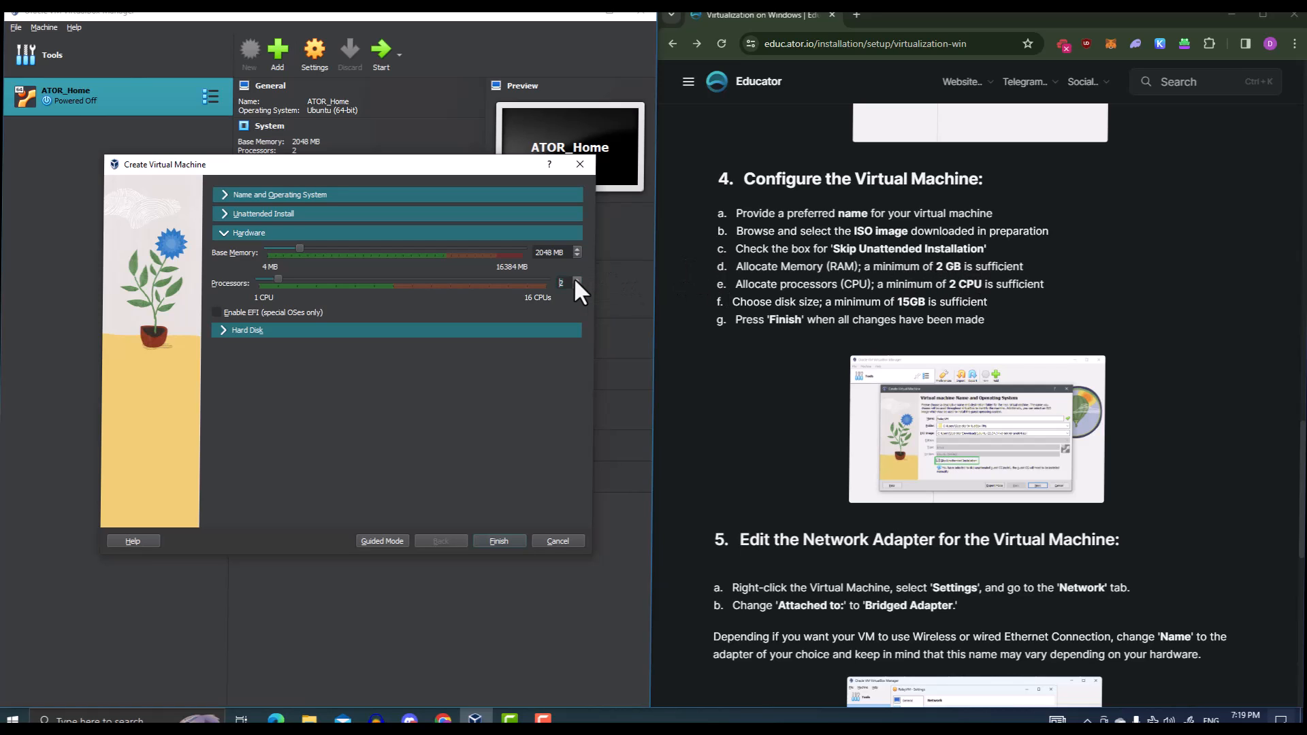
Change the virtual hard disk size from 25 GB to 15 GB
left_click(220, 329)
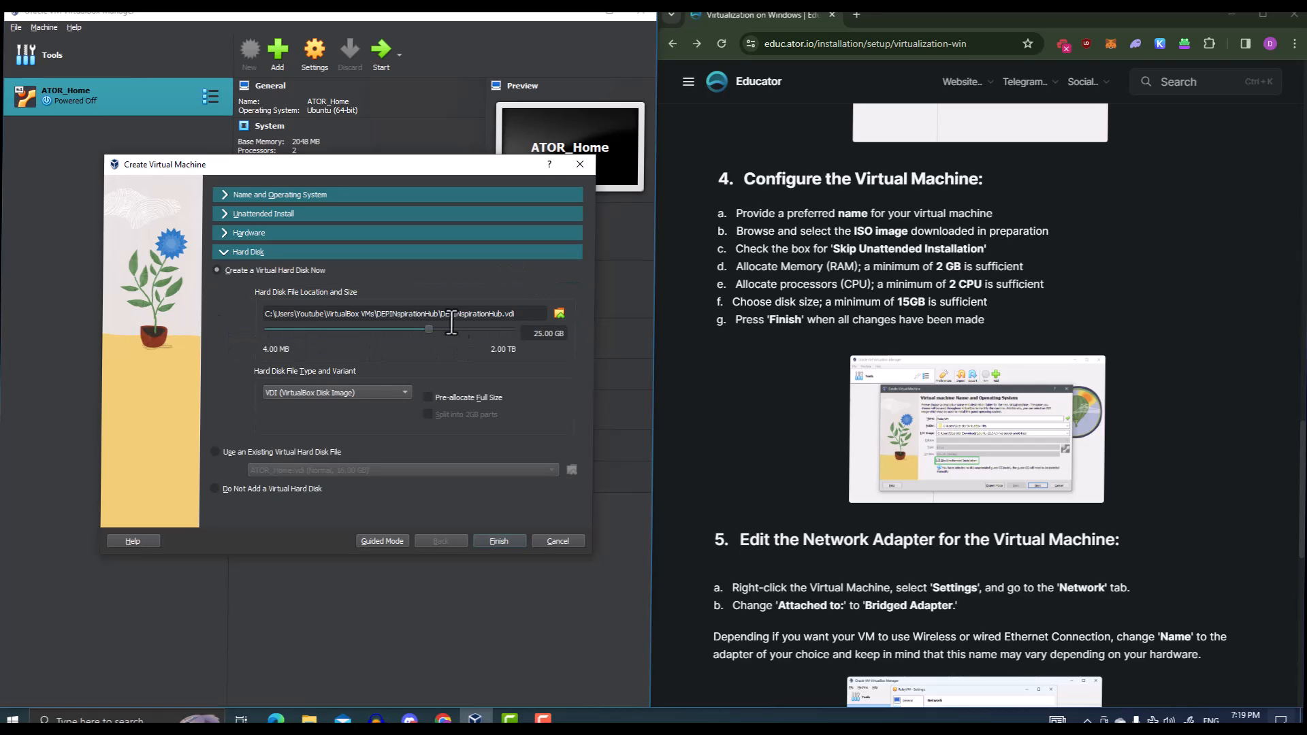
left_click_drag(429, 328, 419, 329)
left_click(553, 333)
key("BackSpace")
key("Delete")
key("Delete")
key("Delete")
type("15")
key("Delete")
Recheck the name, hardware and disk sections, then finish creating DEPINspirationHub
left_click(224, 195)
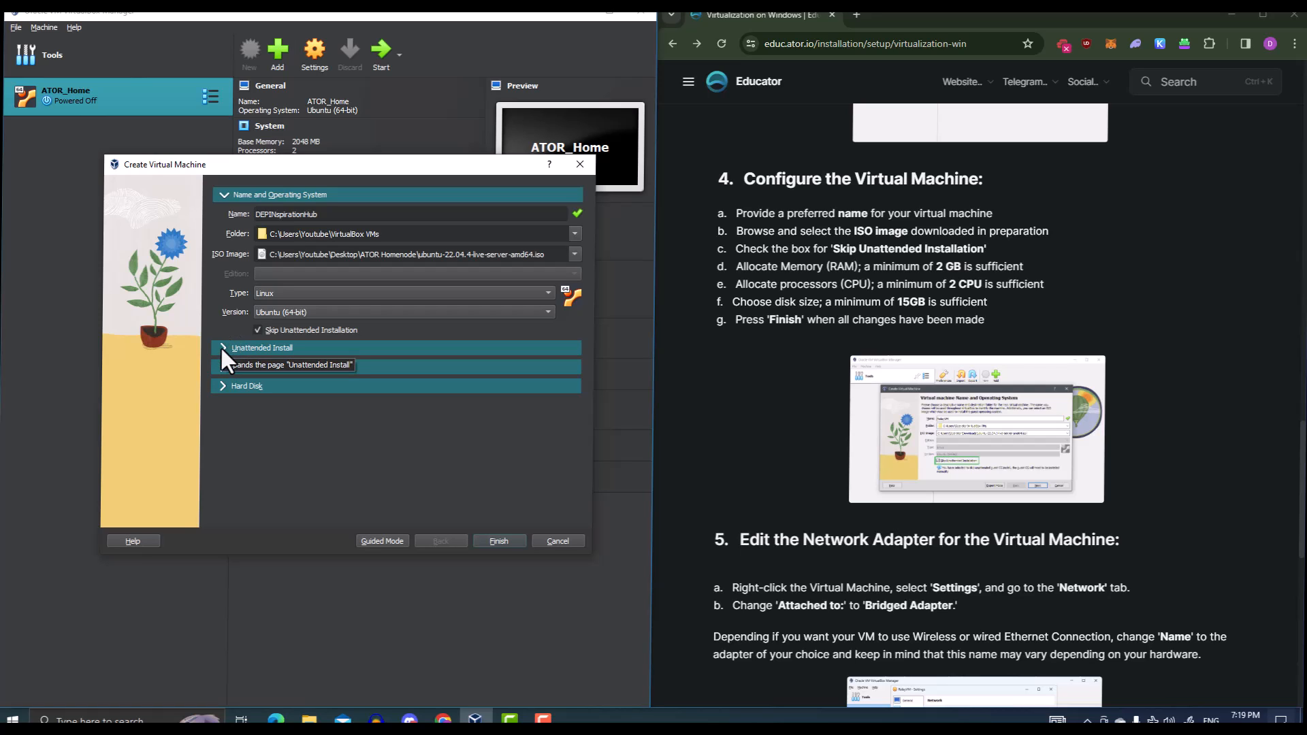
left_click(220, 365)
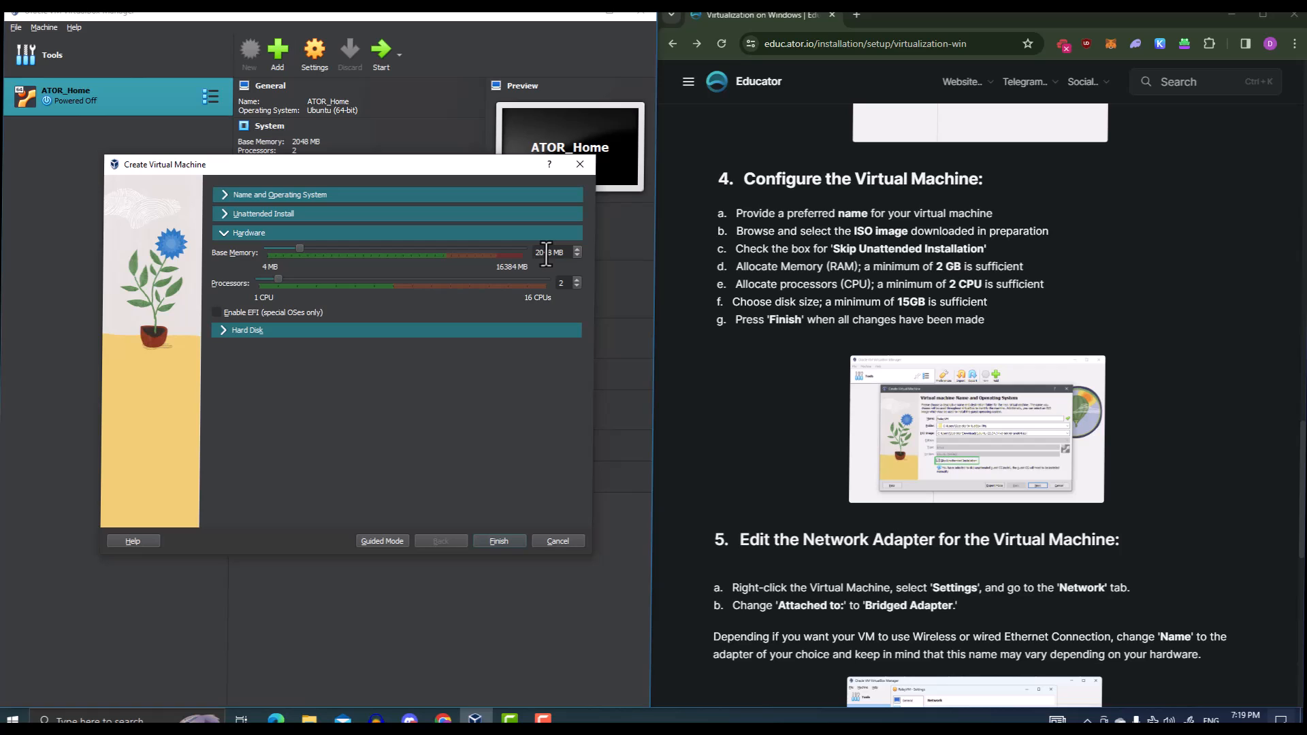
left_click(226, 331)
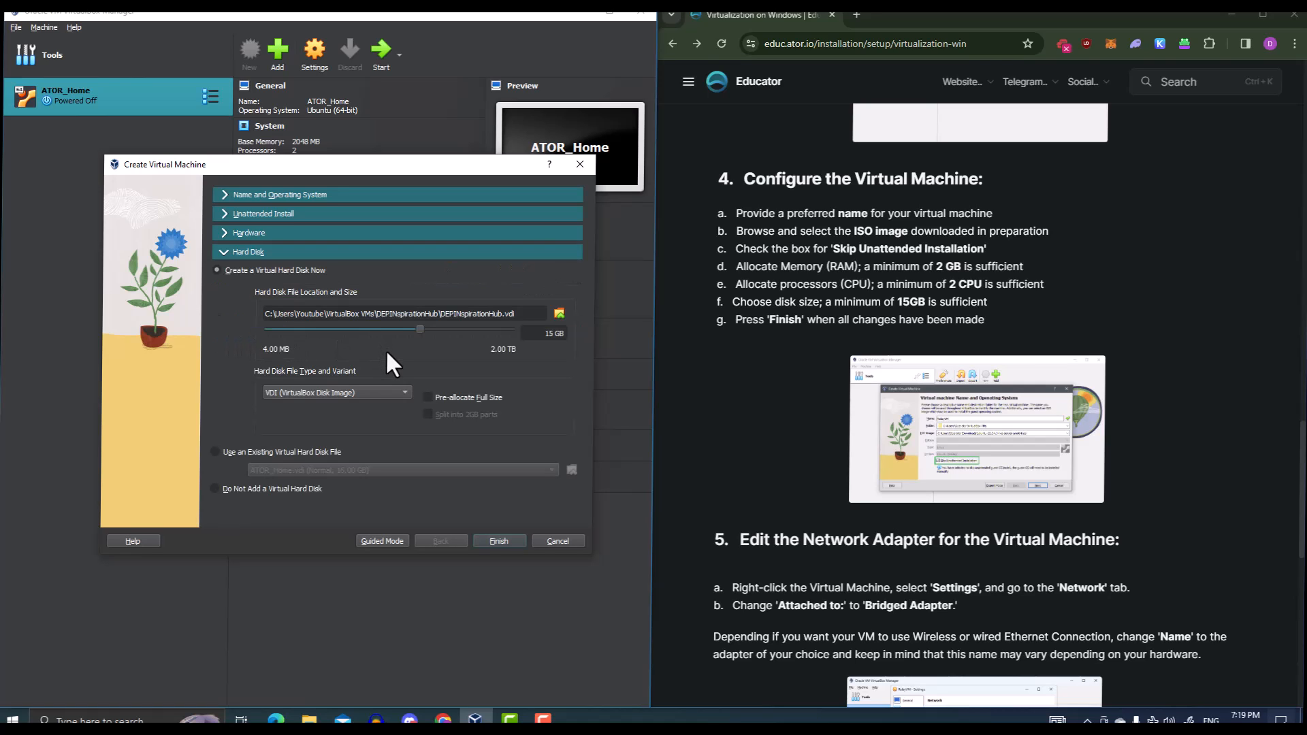
scroll(851, 469, "down", 2)
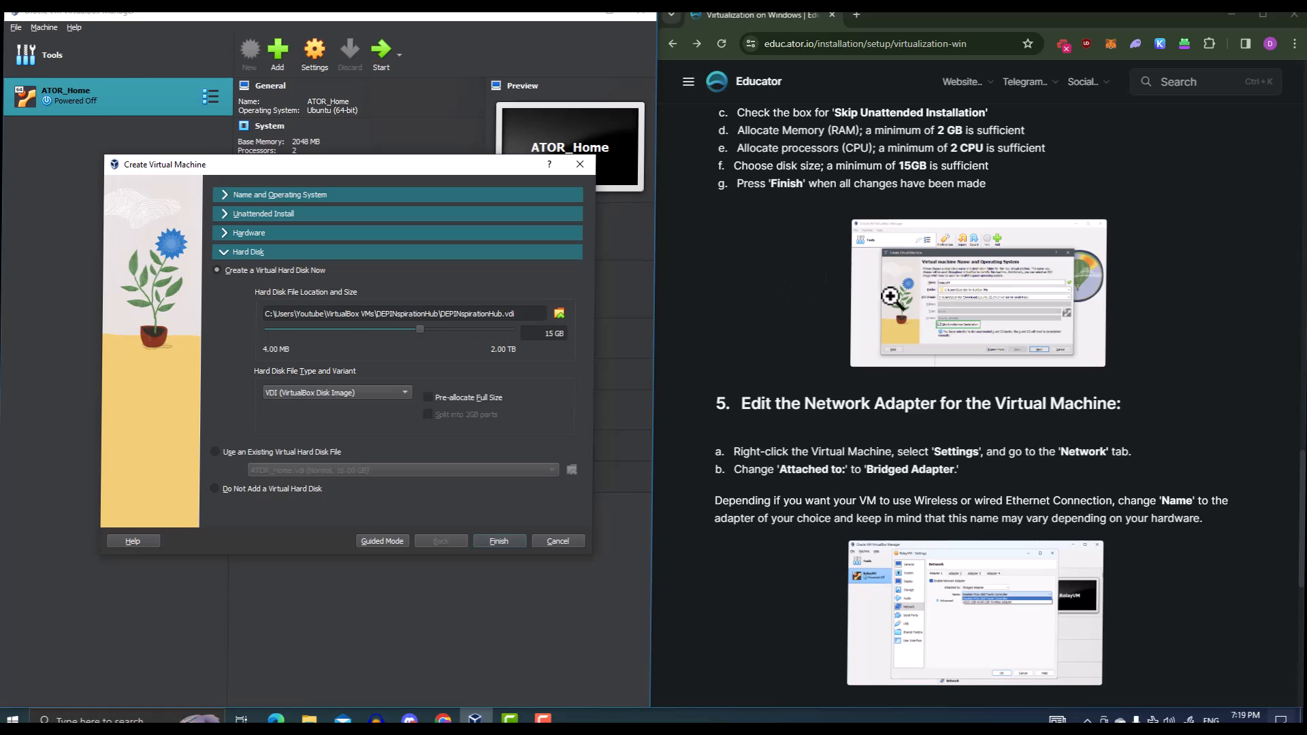
left_click(512, 539)
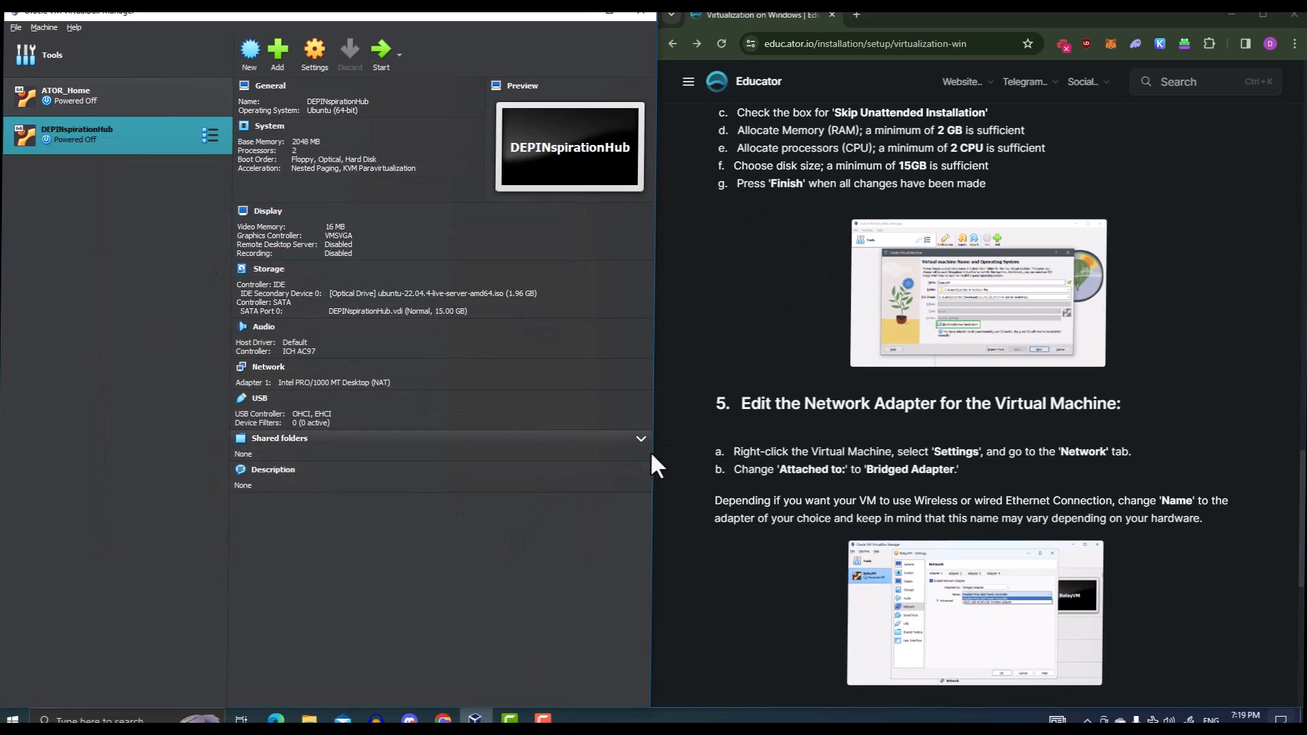
Set DEPINspirationHub's network to Bridged Adapter on the Realtek Gaming GbE Family Controller
scroll(769, 445, "down", 2)
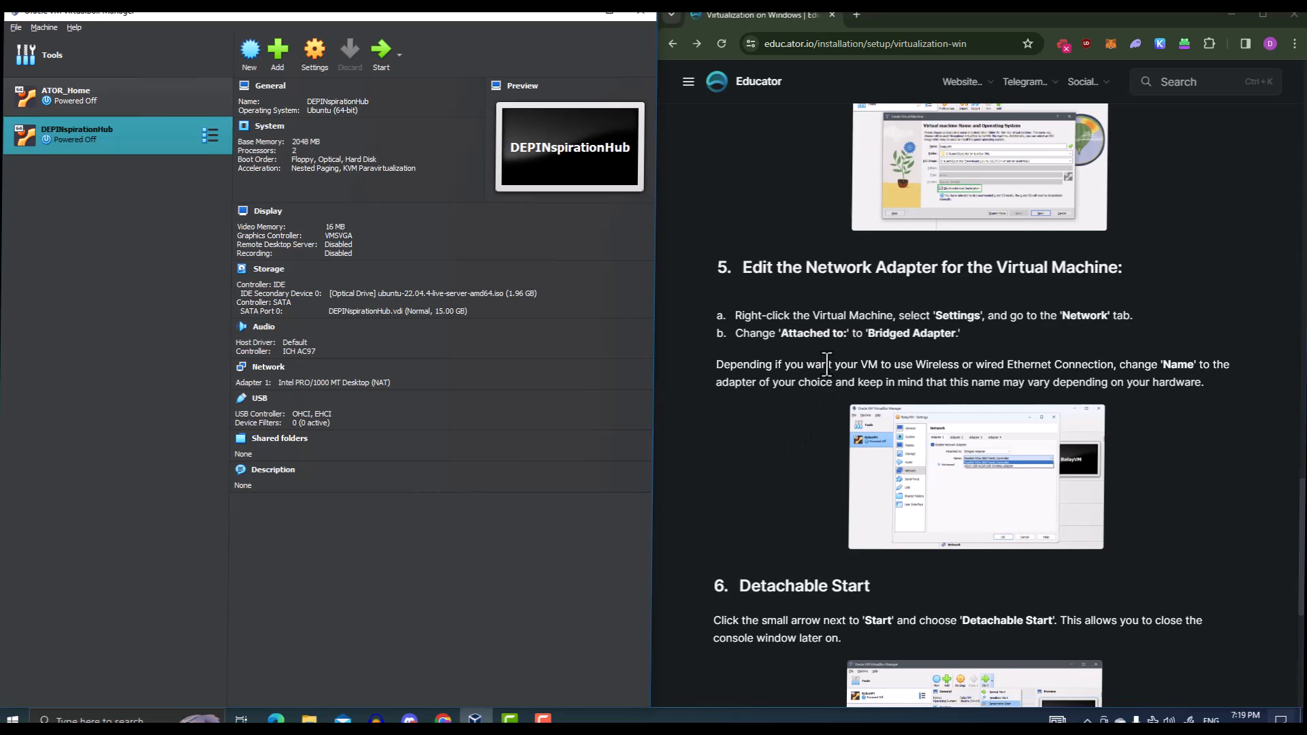
scroll(825, 364, "down", 1)
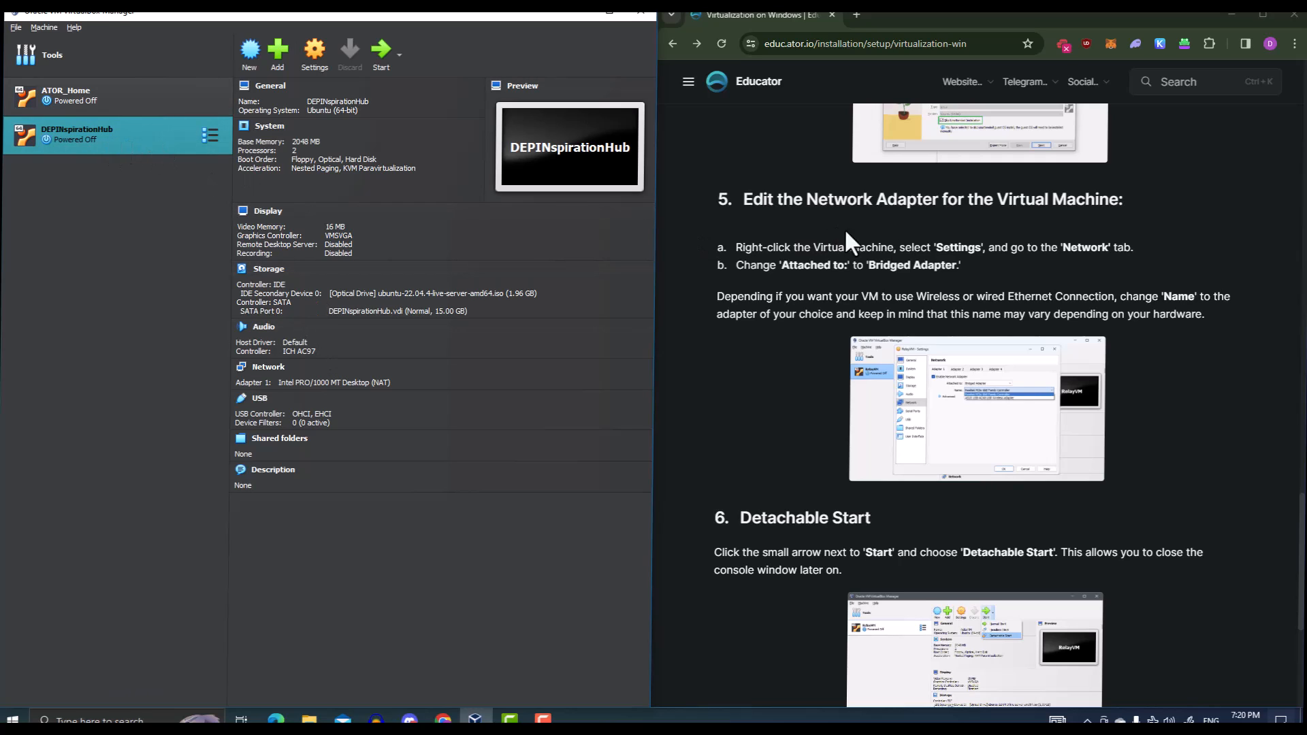
left_click(315, 68)
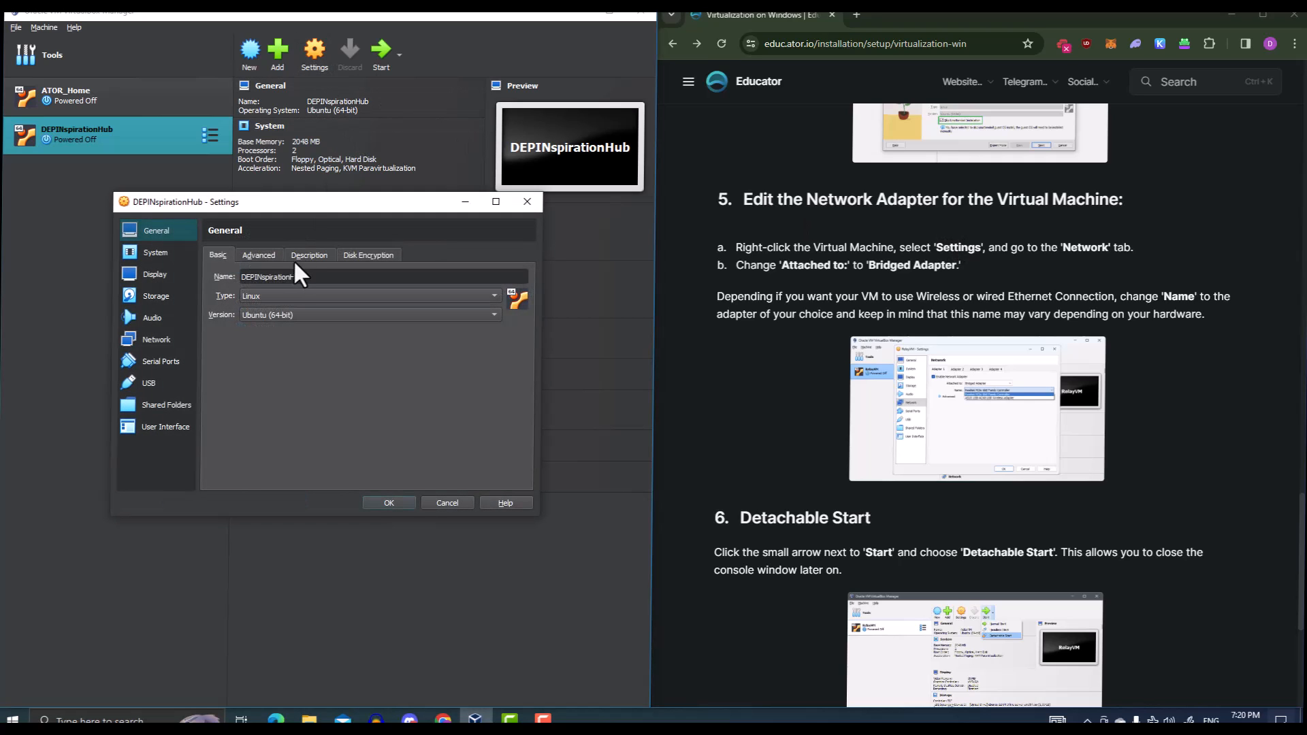
left_click(154, 347)
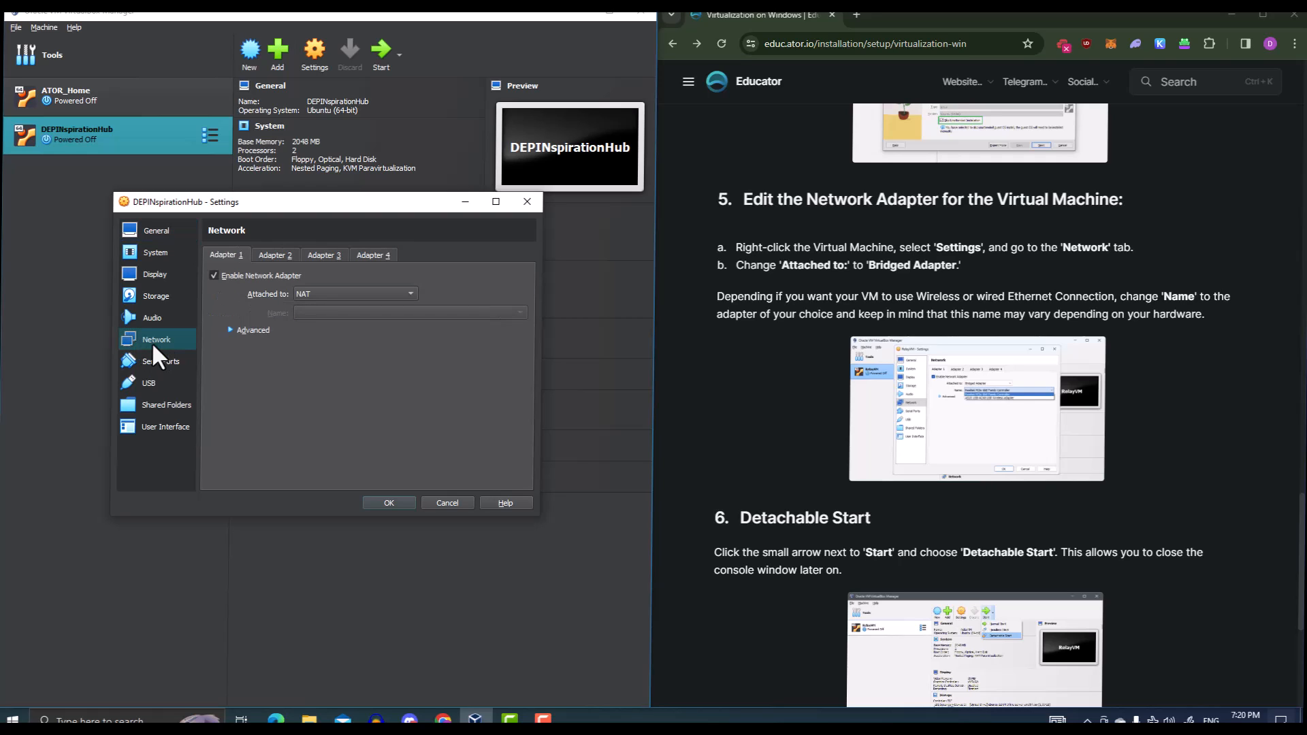
left_click(305, 292)
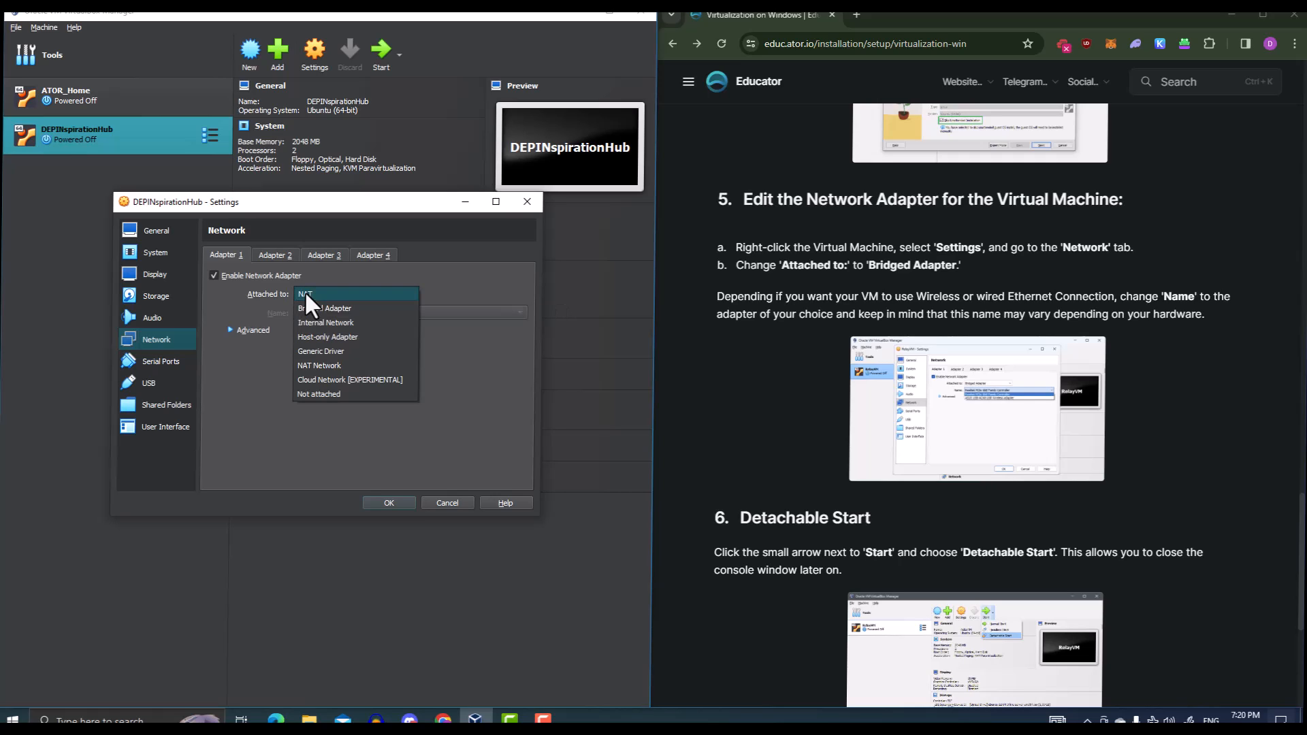
left_click(312, 309)
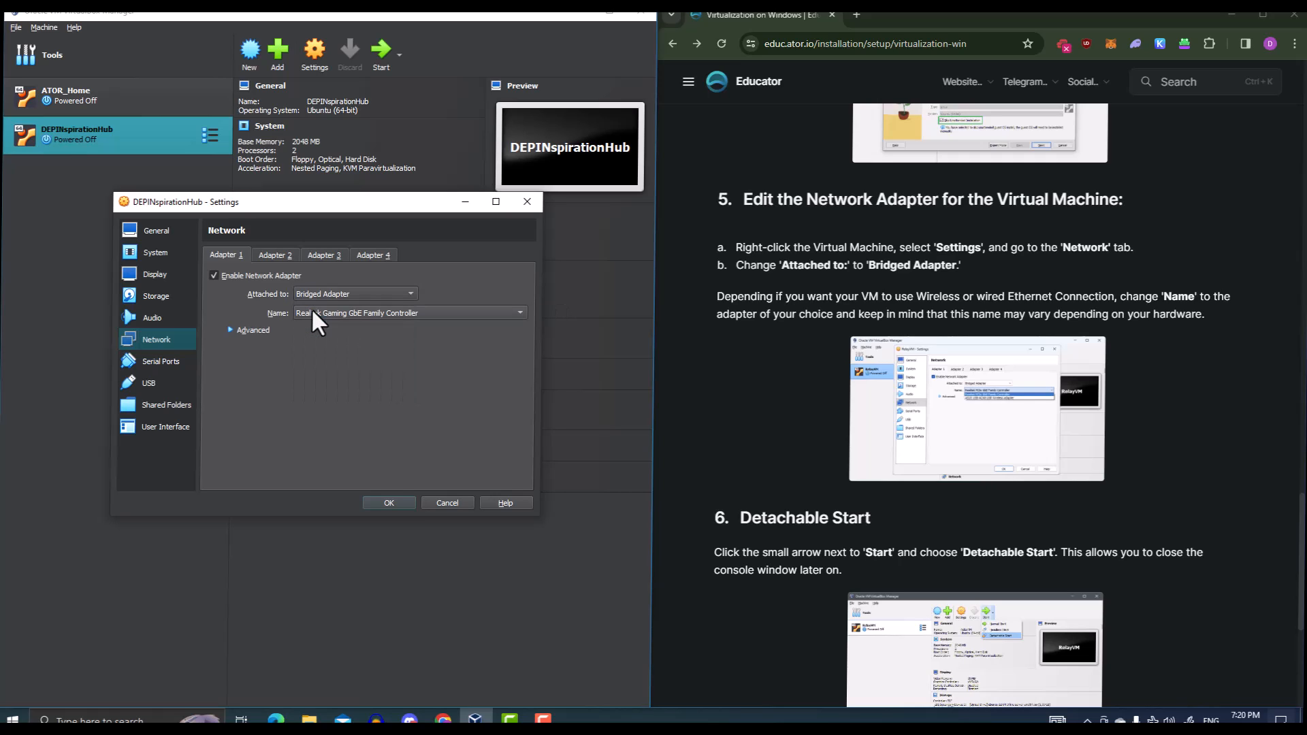
left_click(341, 312)
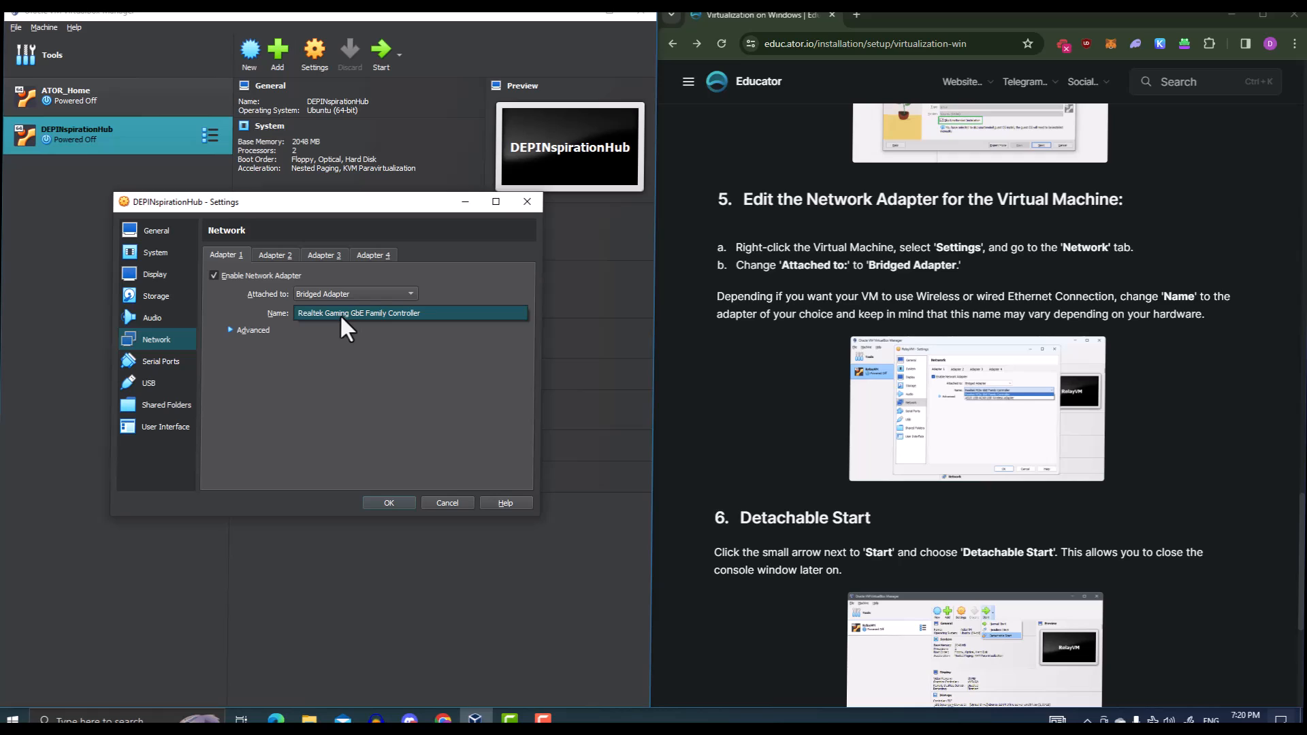
left_click(336, 320)
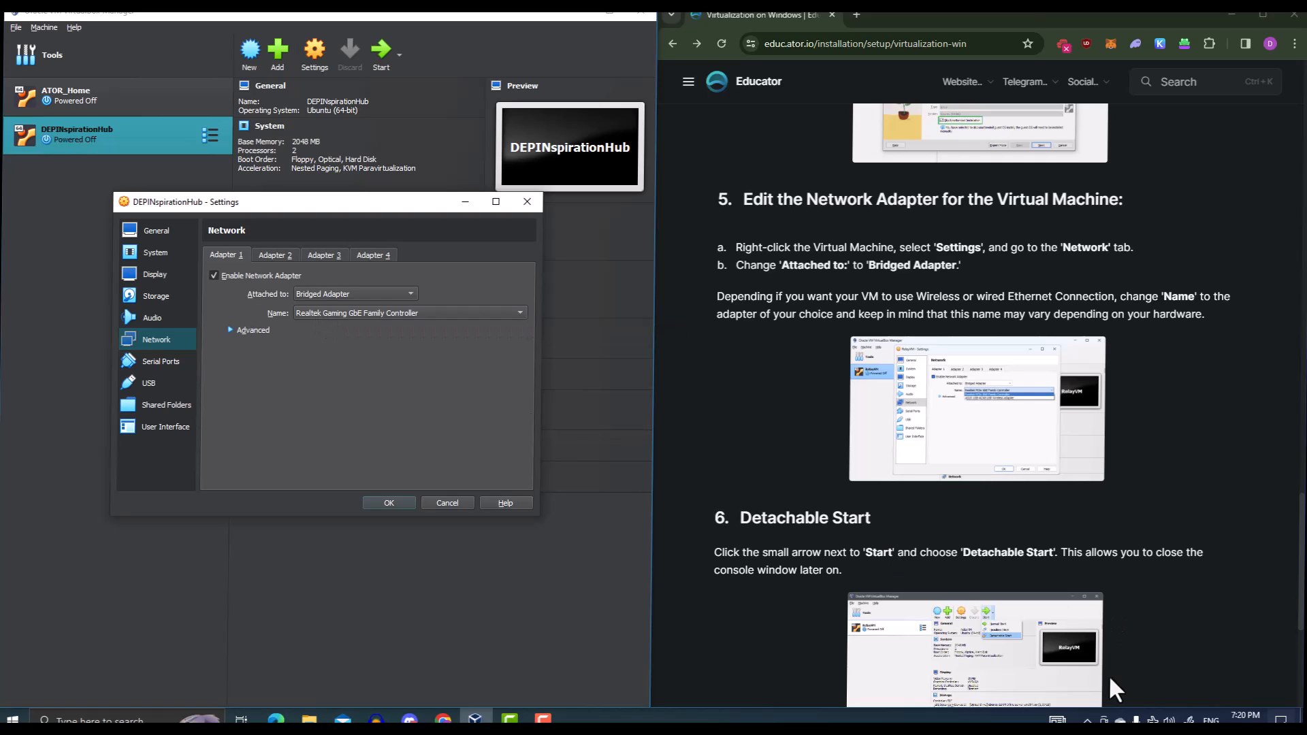
left_click(1088, 720)
Confirm in Windows Network Connections that Ethernet uses the Realtek Gaming GbE Family Controller
left_click(1152, 720)
right_click(1153, 721)
left_click(1157, 711)
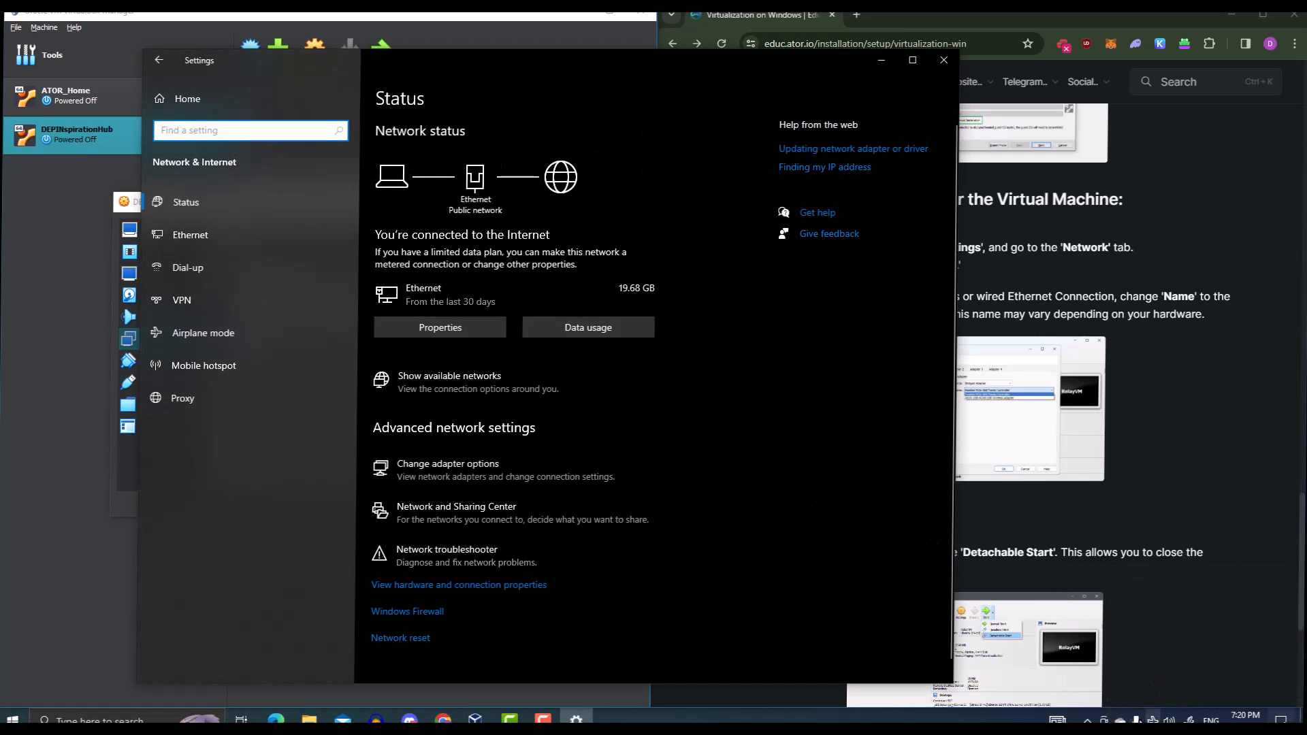
right_click(1152, 720)
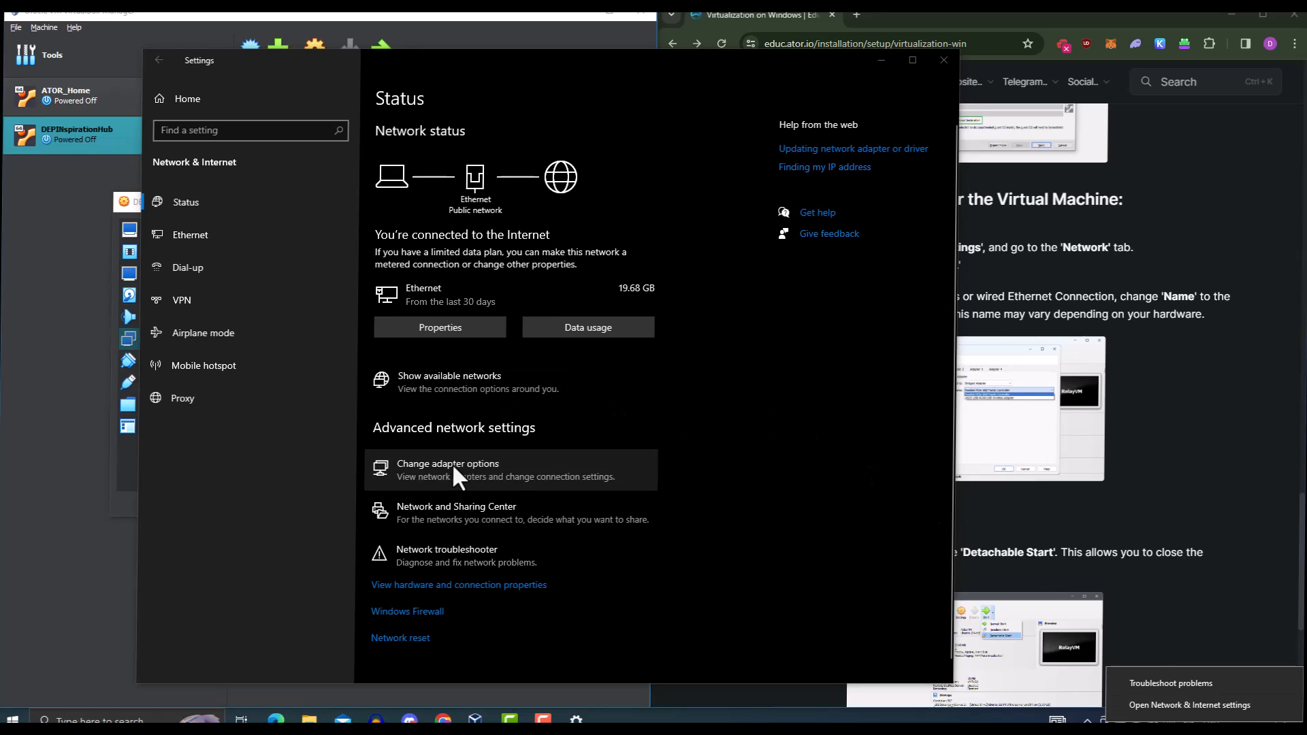
left_click(455, 477)
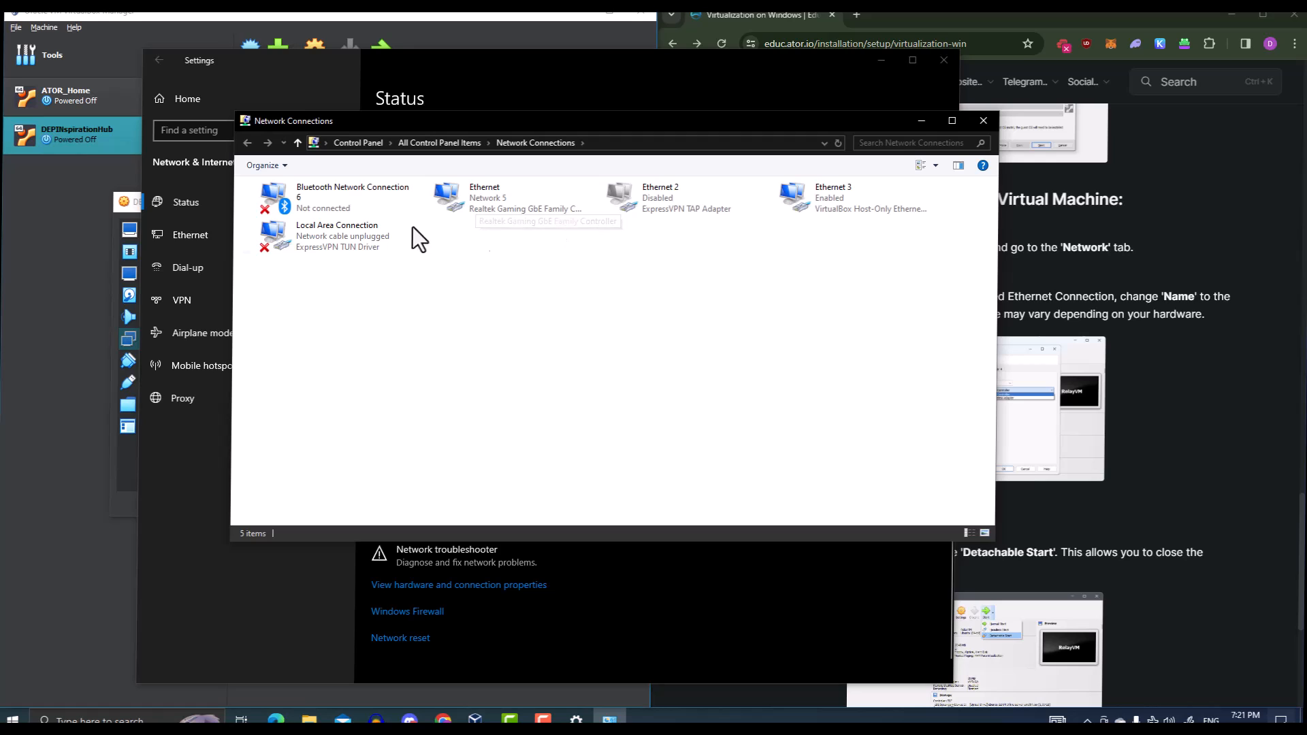
left_click(122, 485)
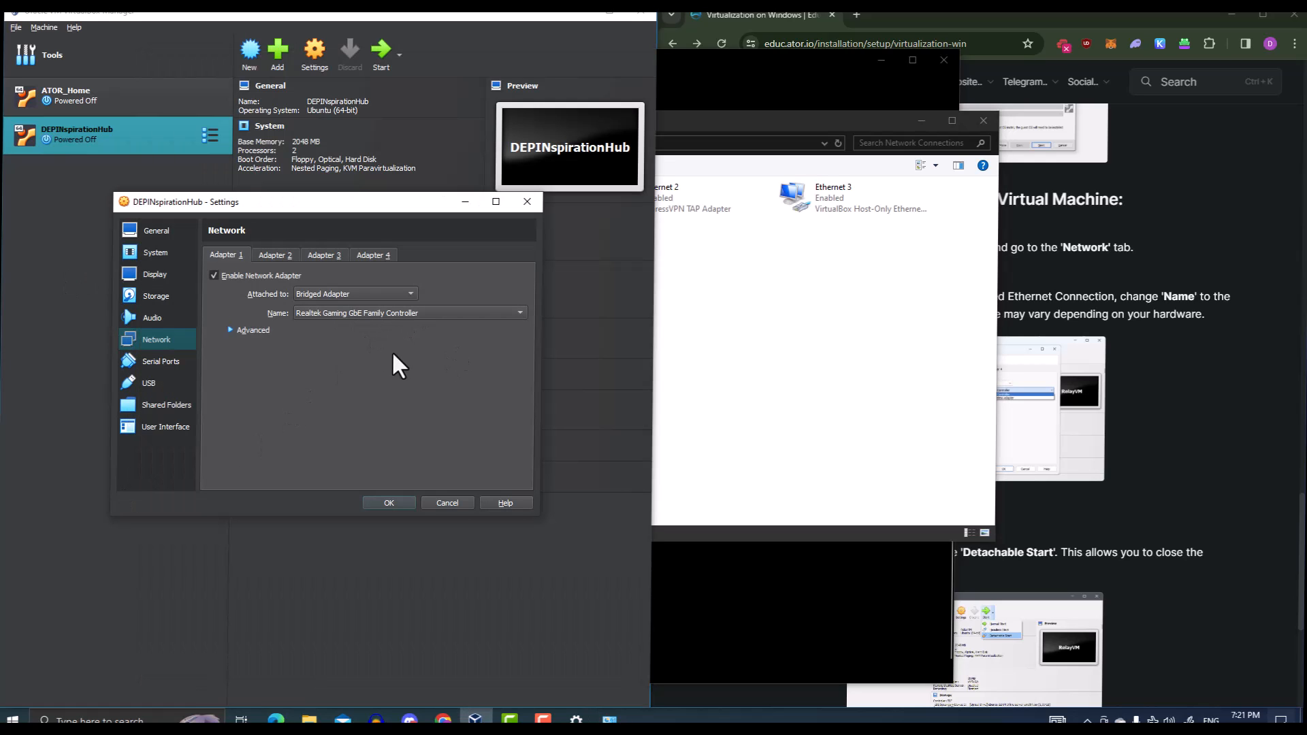
left_click(700, 321)
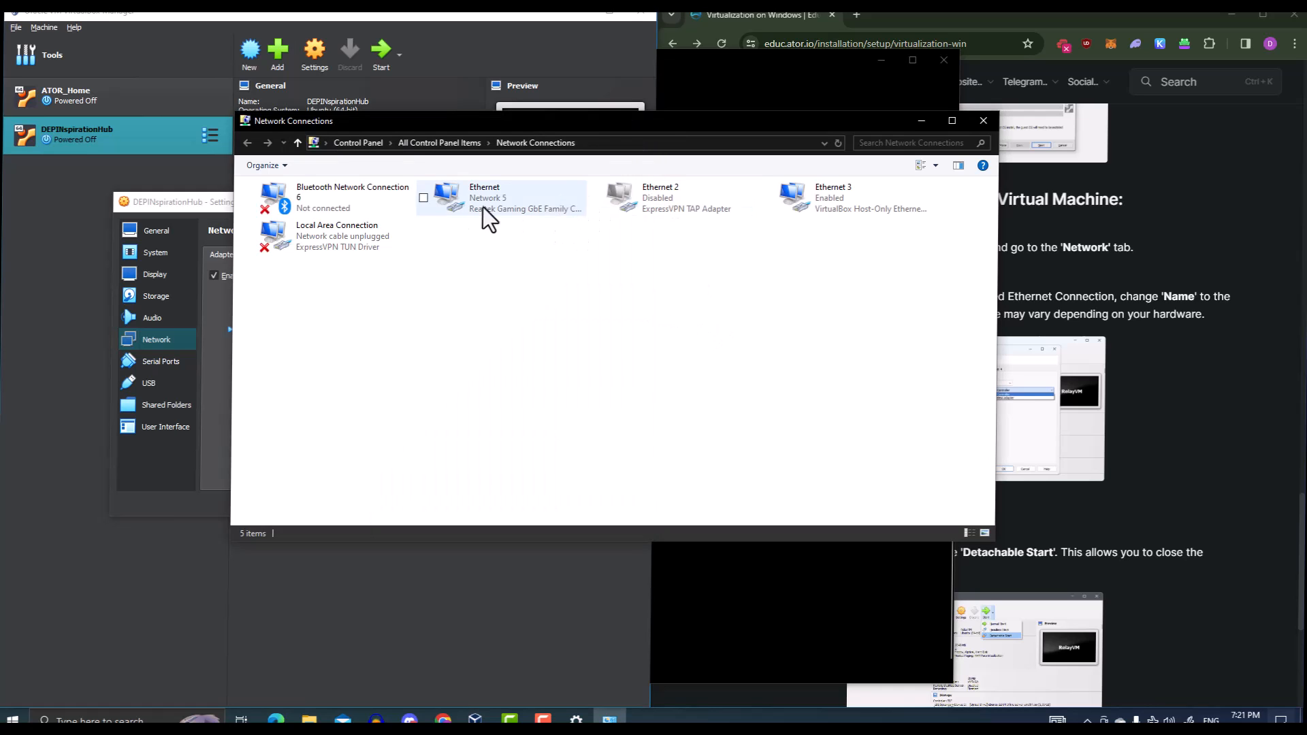
left_click(918, 123)
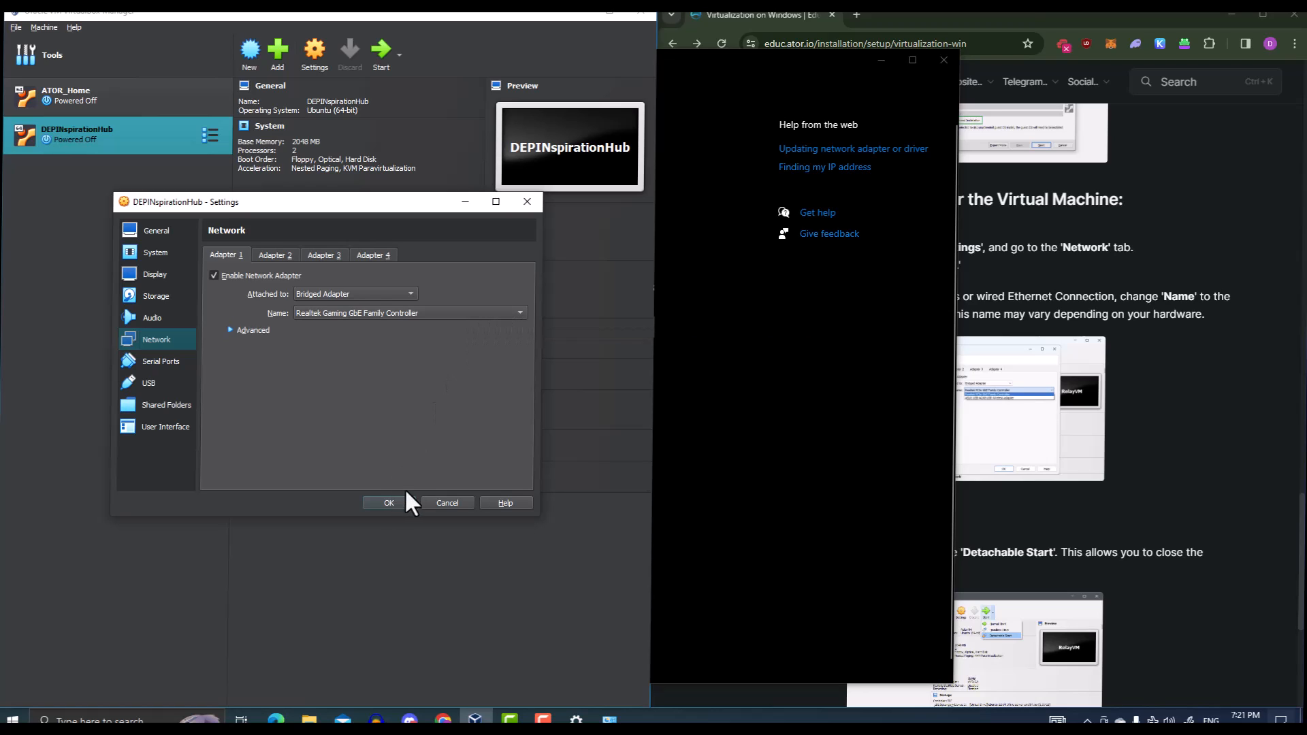
Close the leftover Windows Settings window and accept the bridged network settings with OK
left_click(880, 61)
scroll(1132, 445, "down", 3)
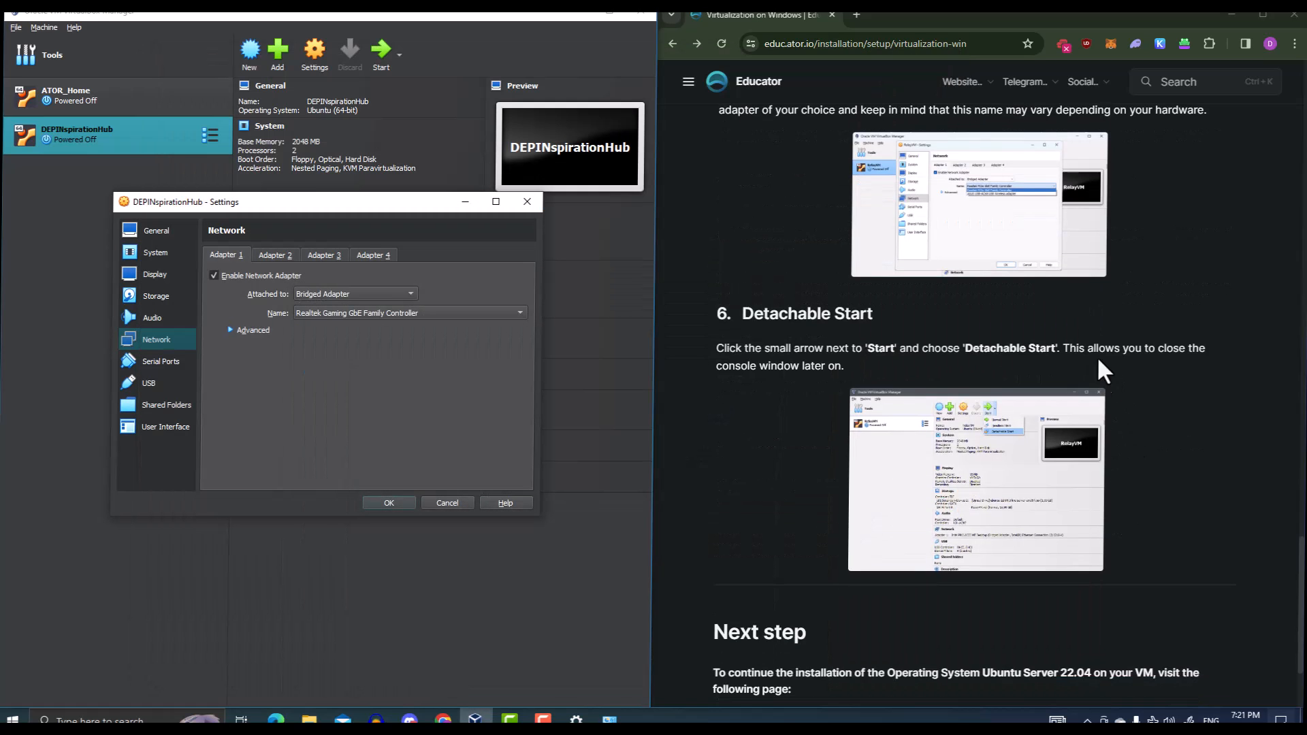
scroll(1089, 368, "up", 1)
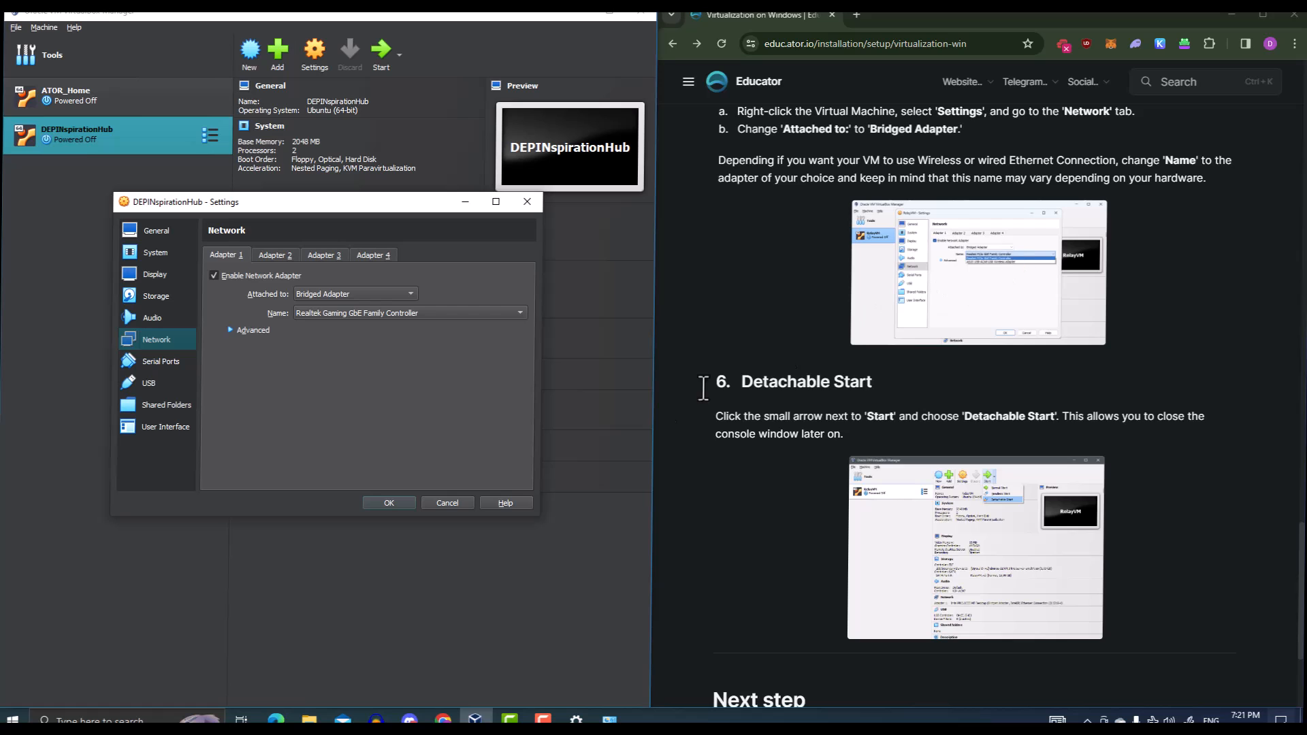
left_click(386, 503)
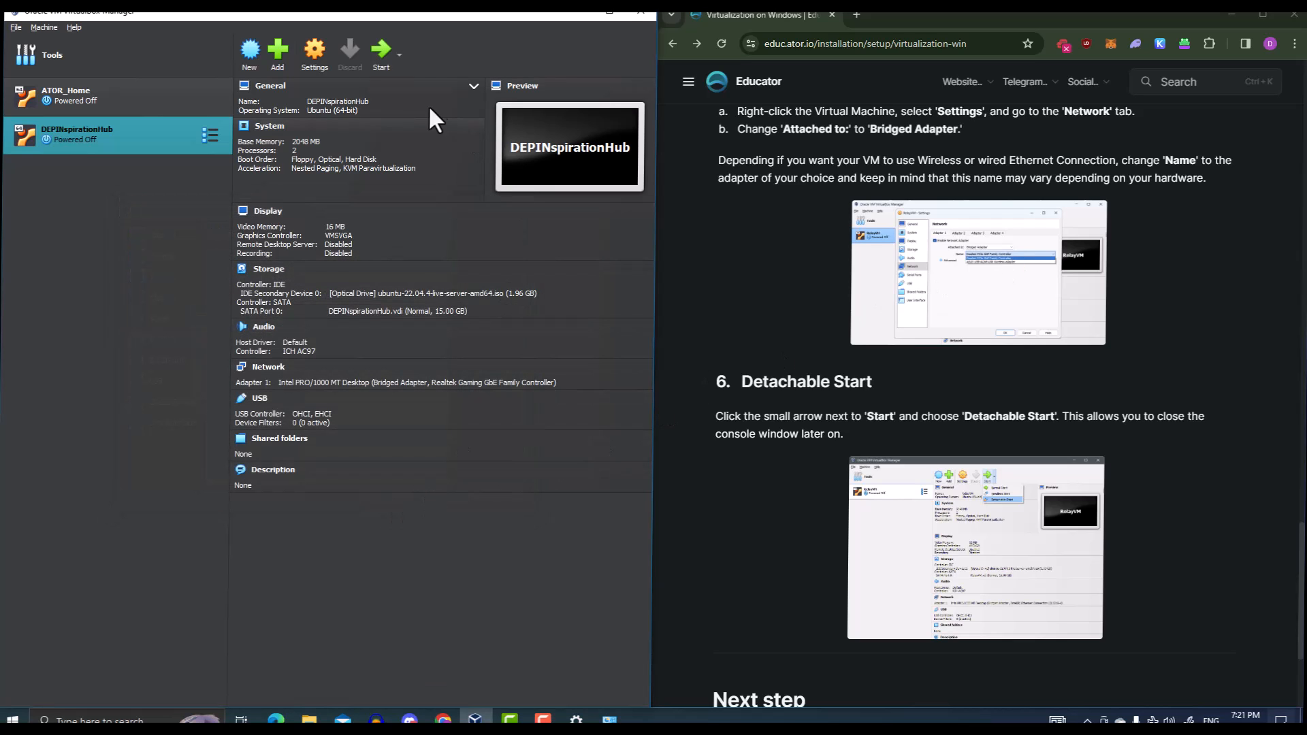
Boot DEPINspirationHub with Detachable Start and move its console window to the left
scroll(908, 390, "down", 1)
scroll(864, 297, "down", 2)
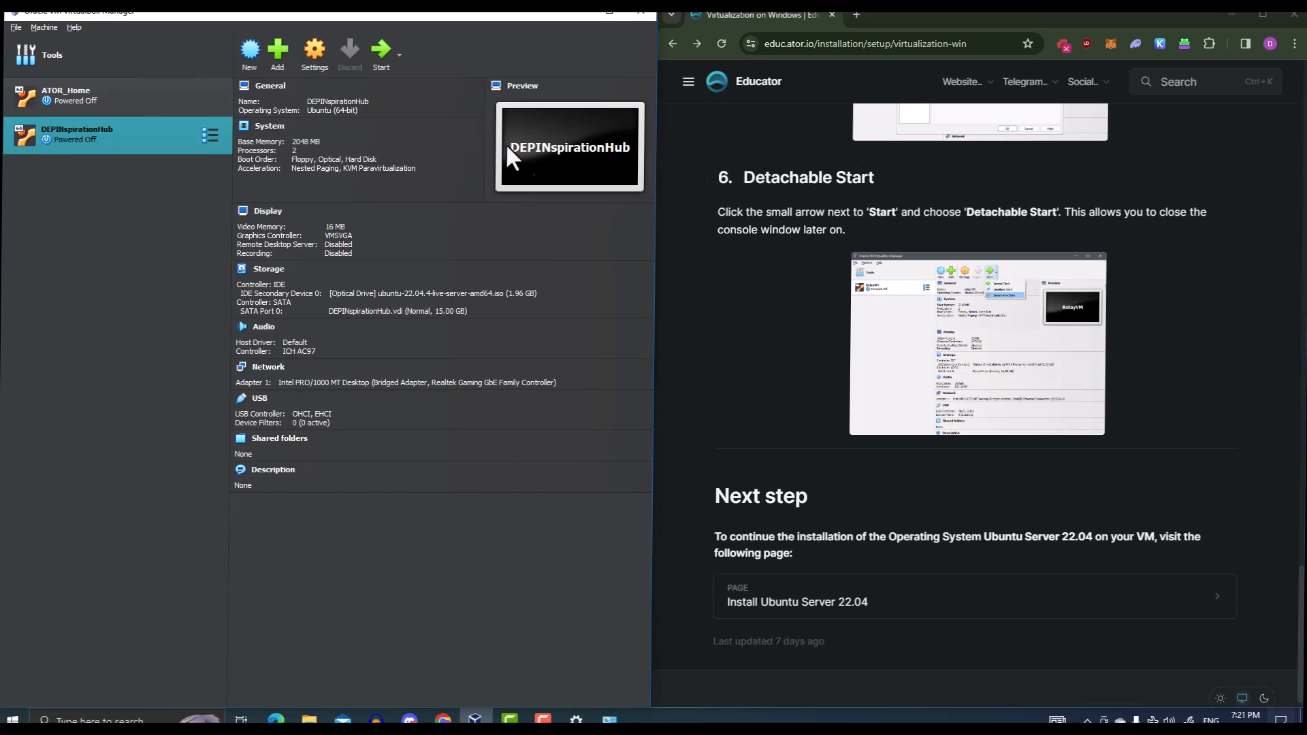
left_click(399, 65)
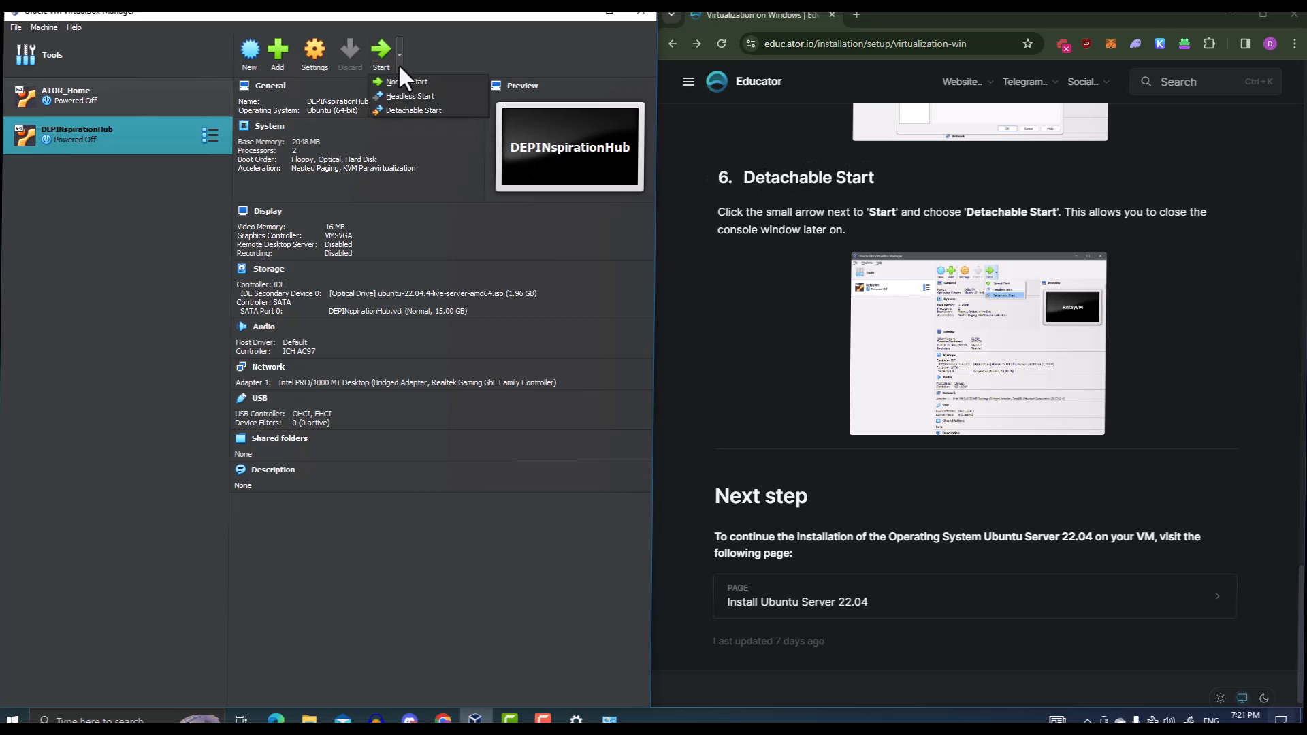
left_click(398, 110)
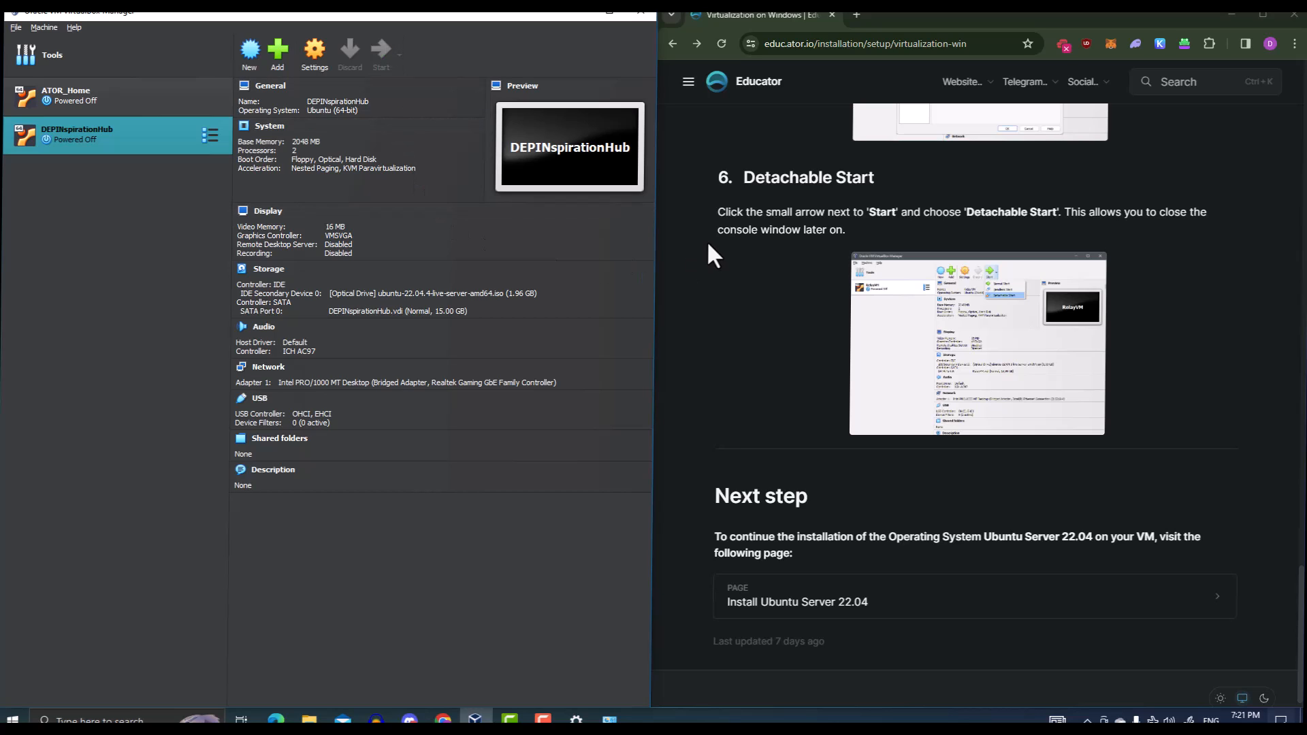
left_click_drag(602, 321, 371, 298)
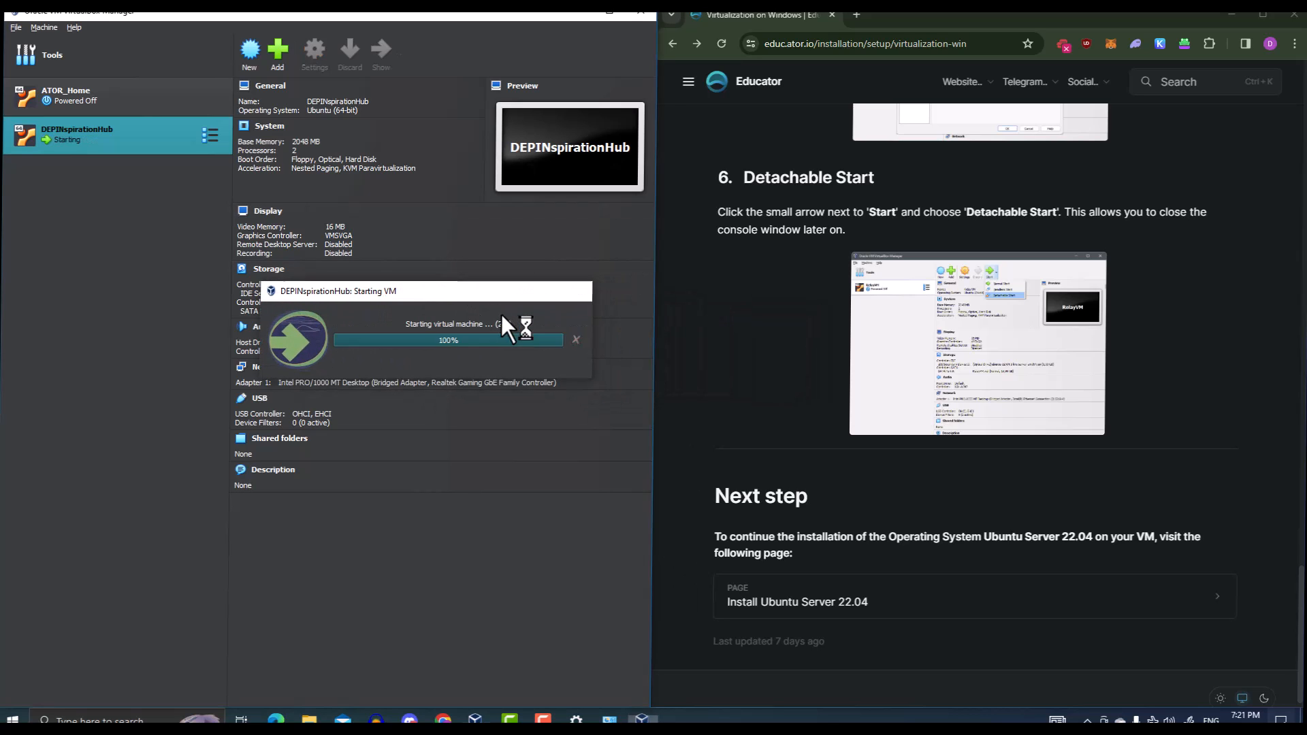
left_click_drag(643, 165, 346, 160)
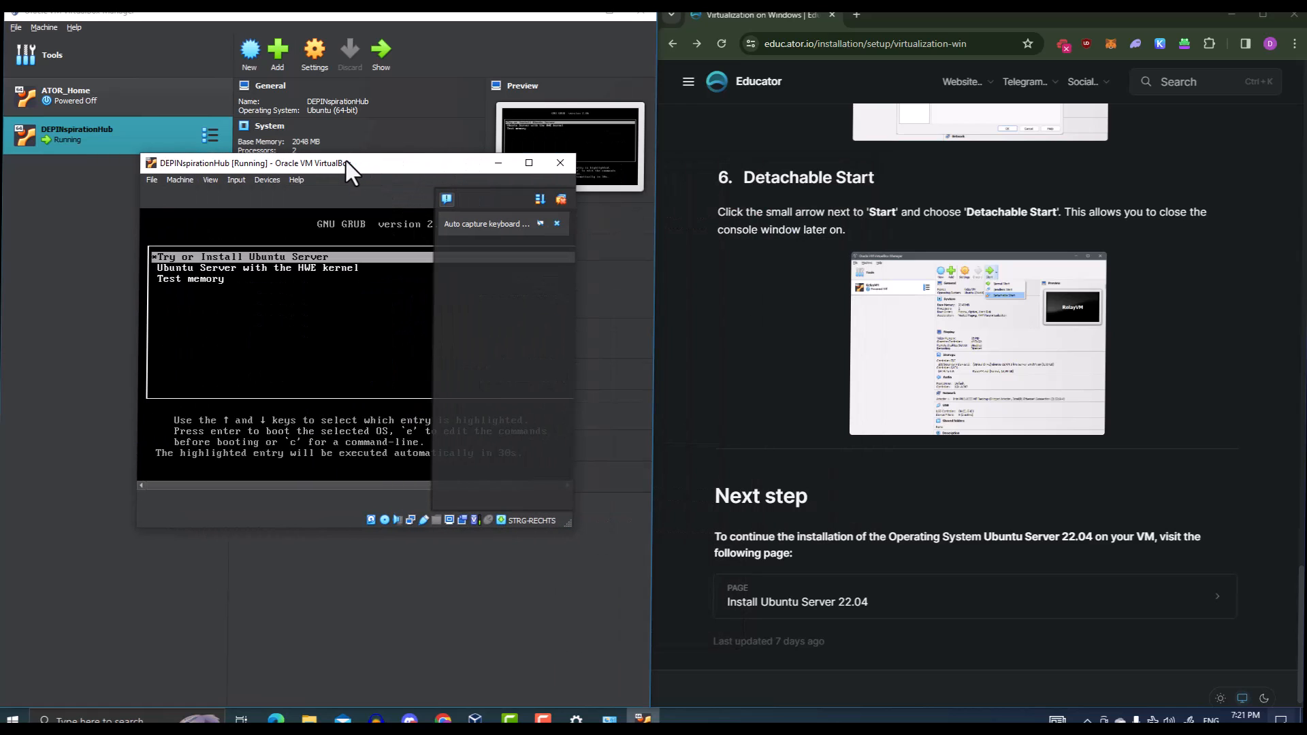
Minimize the Manager and place the VM window at the upper left, enlarged
left_click(578, 15)
left_click_drag(358, 163, 224, 12)
left_click_drag(436, 373, 653, 689)
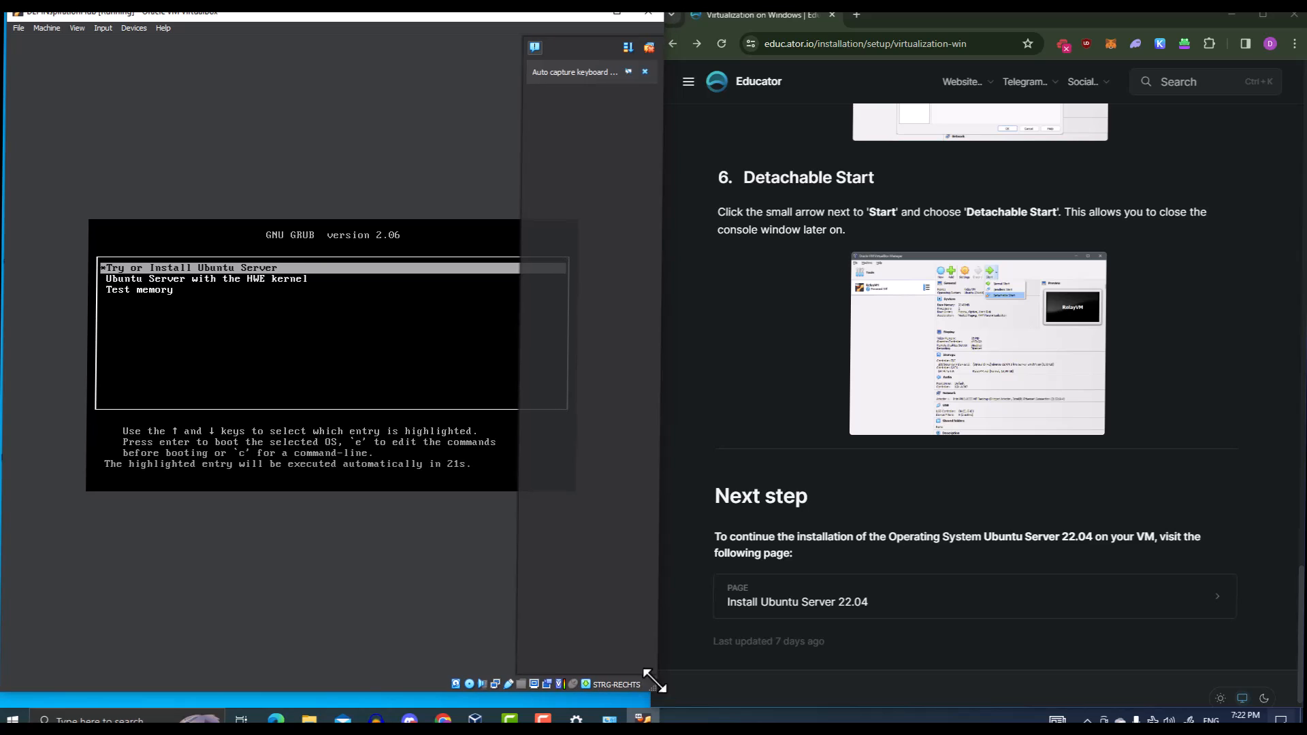
Open the Install Ubuntu Server 22.04 guide page, then focus the VM at the installer's language screen
scroll(1010, 486, "down", 1)
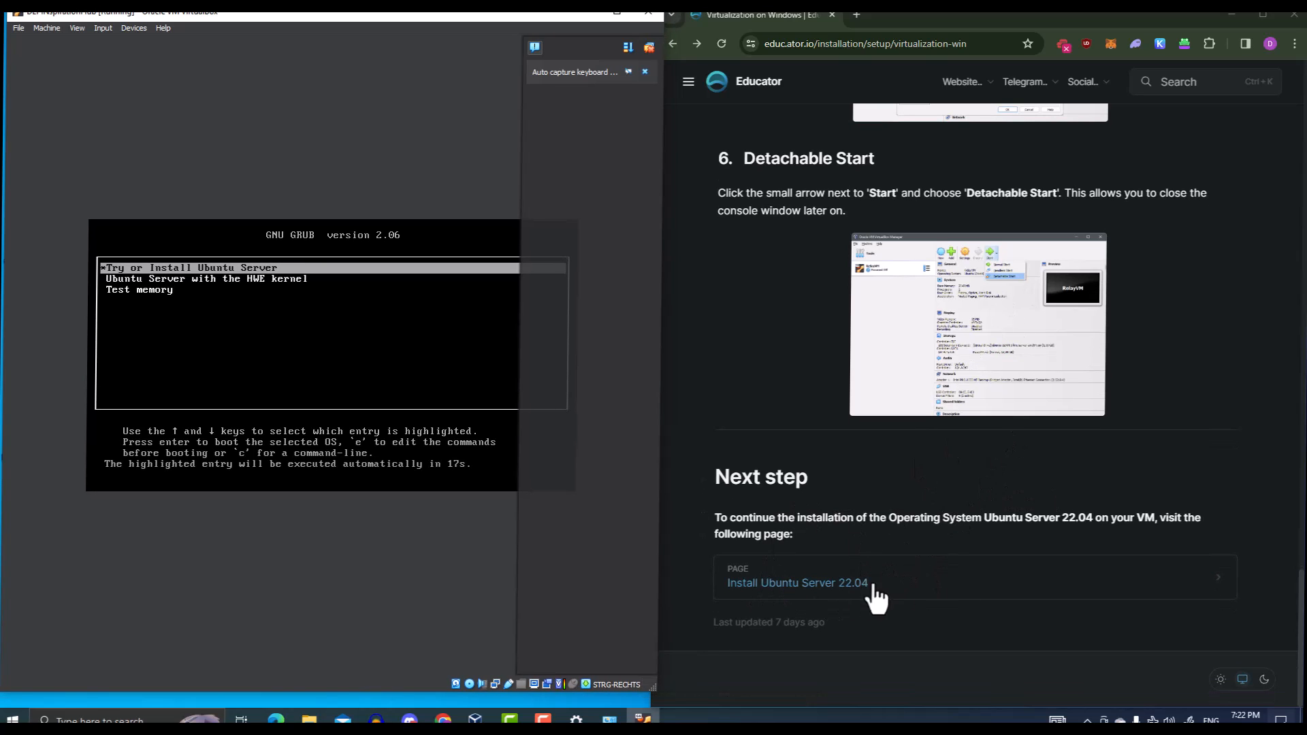
left_click(827, 584)
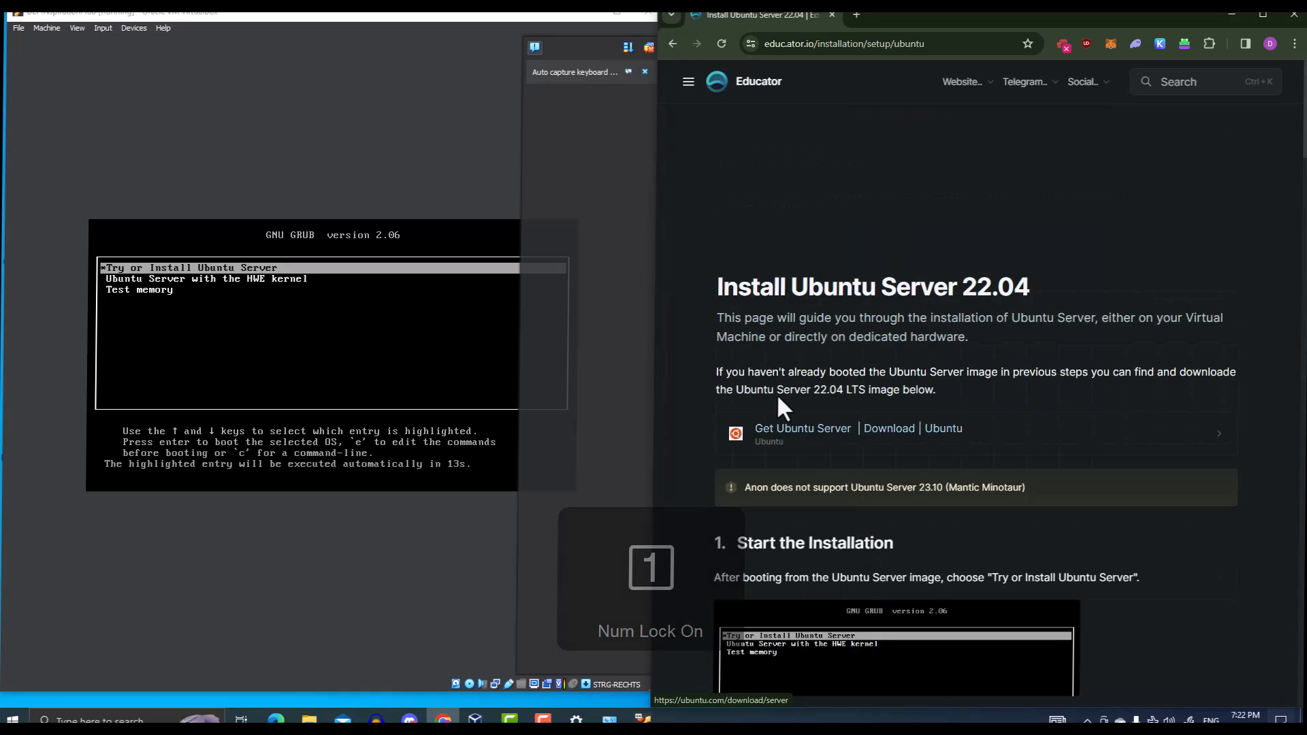
scroll(859, 426, "down", 1)
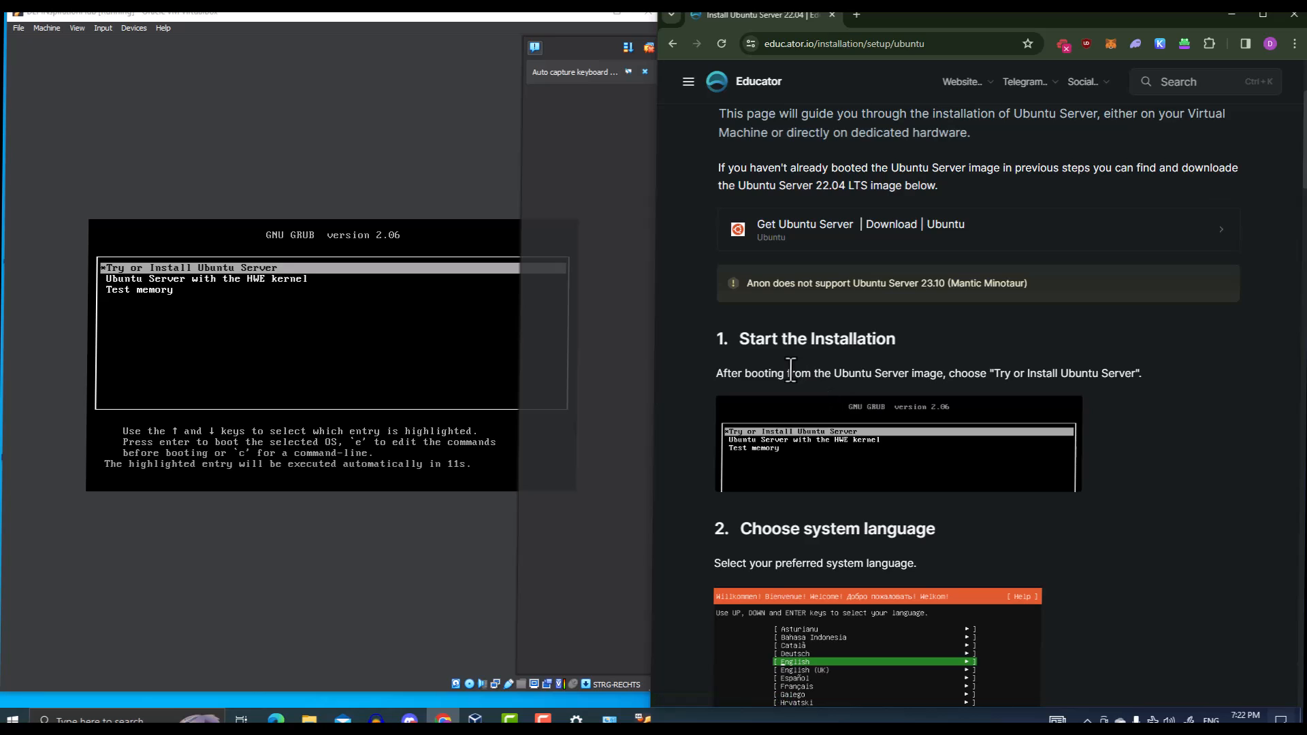
scroll(795, 365, "down", 1)
scroll(739, 348, "down", 1)
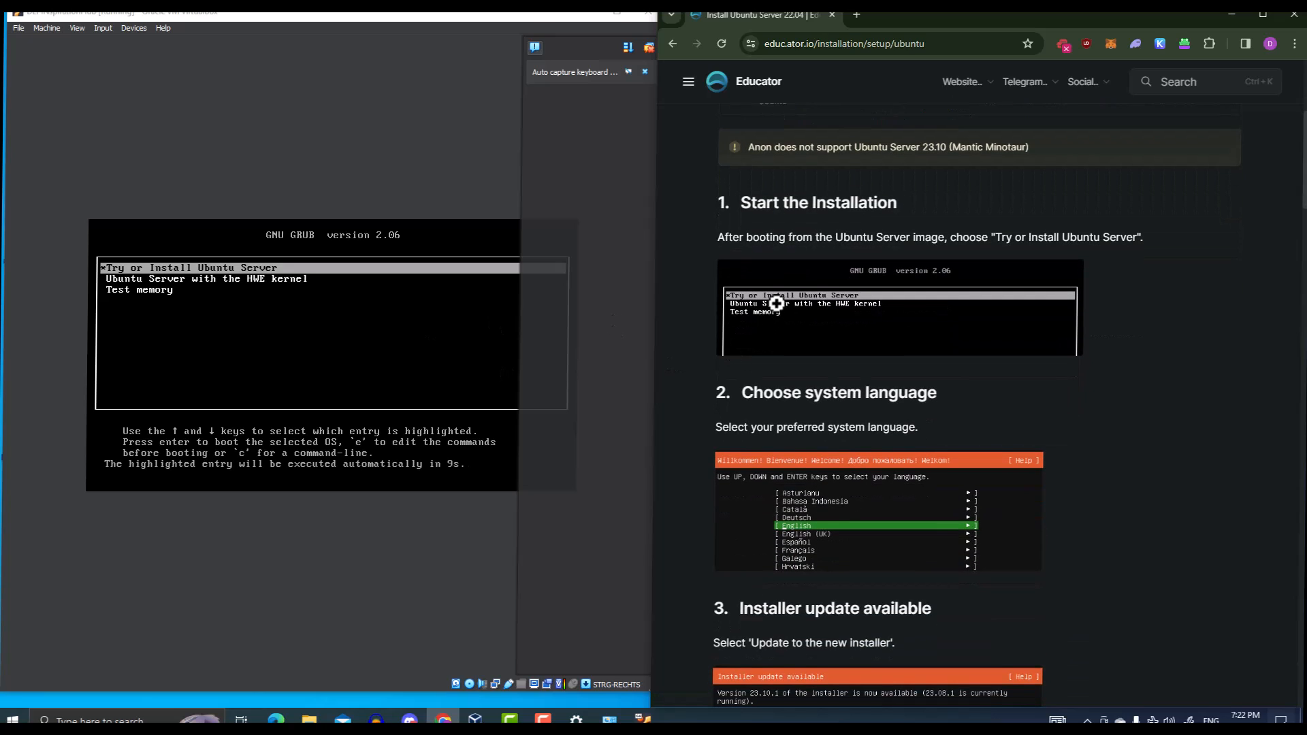
scroll(772, 310, "down", 1)
left_click(407, 18)
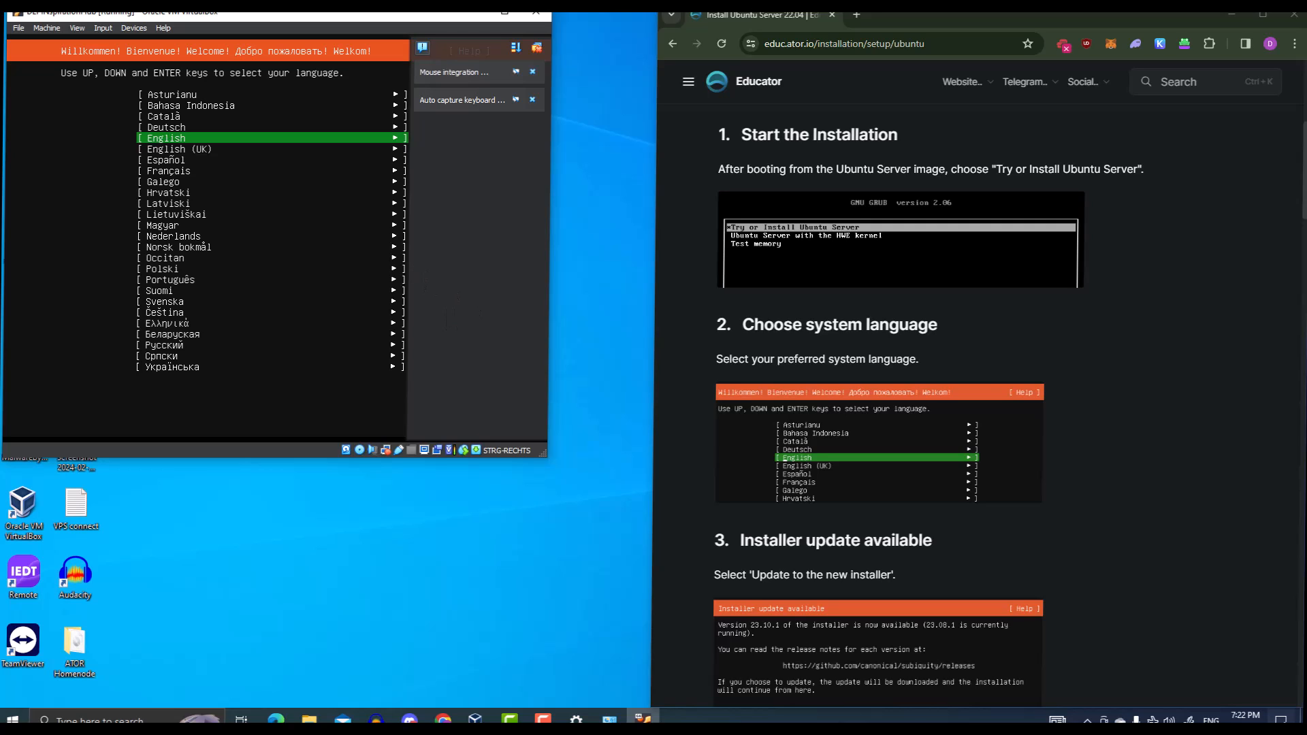
Keep English as the installer language
key("Up")
key("Down")
key("Down")
key("Up")
key("Up")
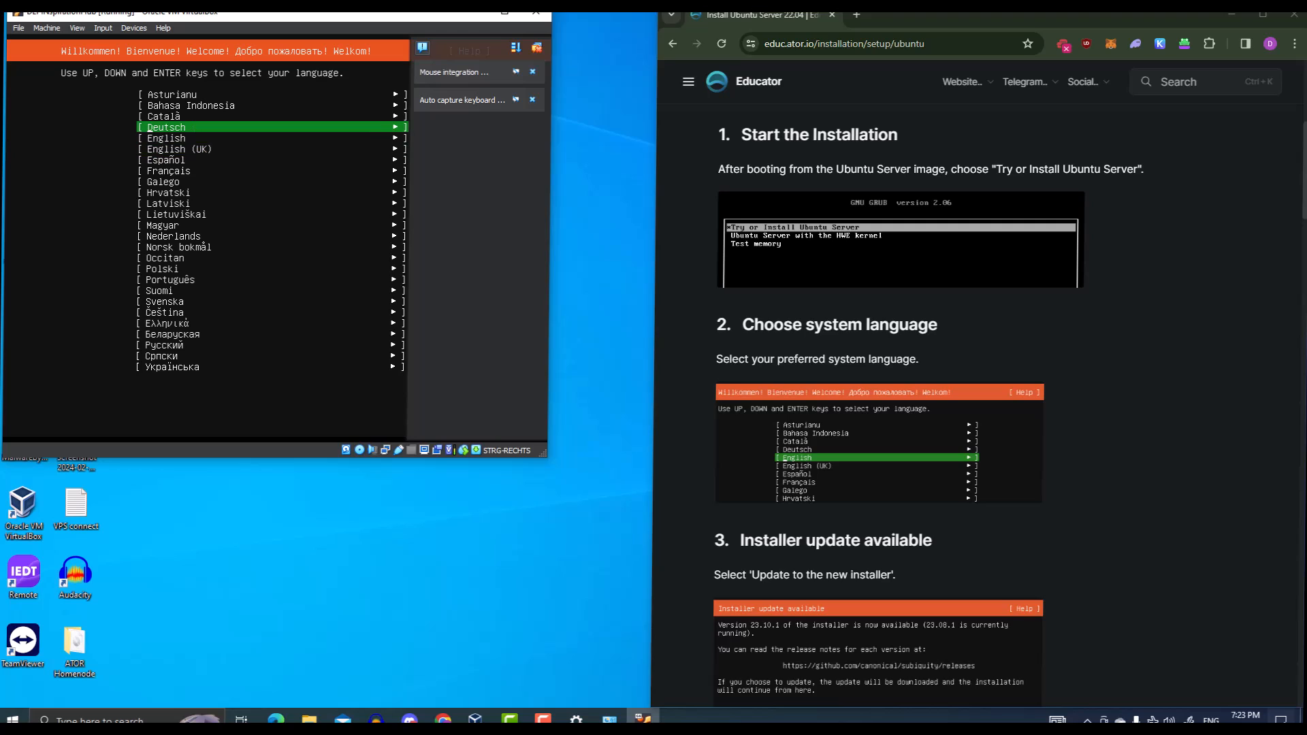
key("Down")
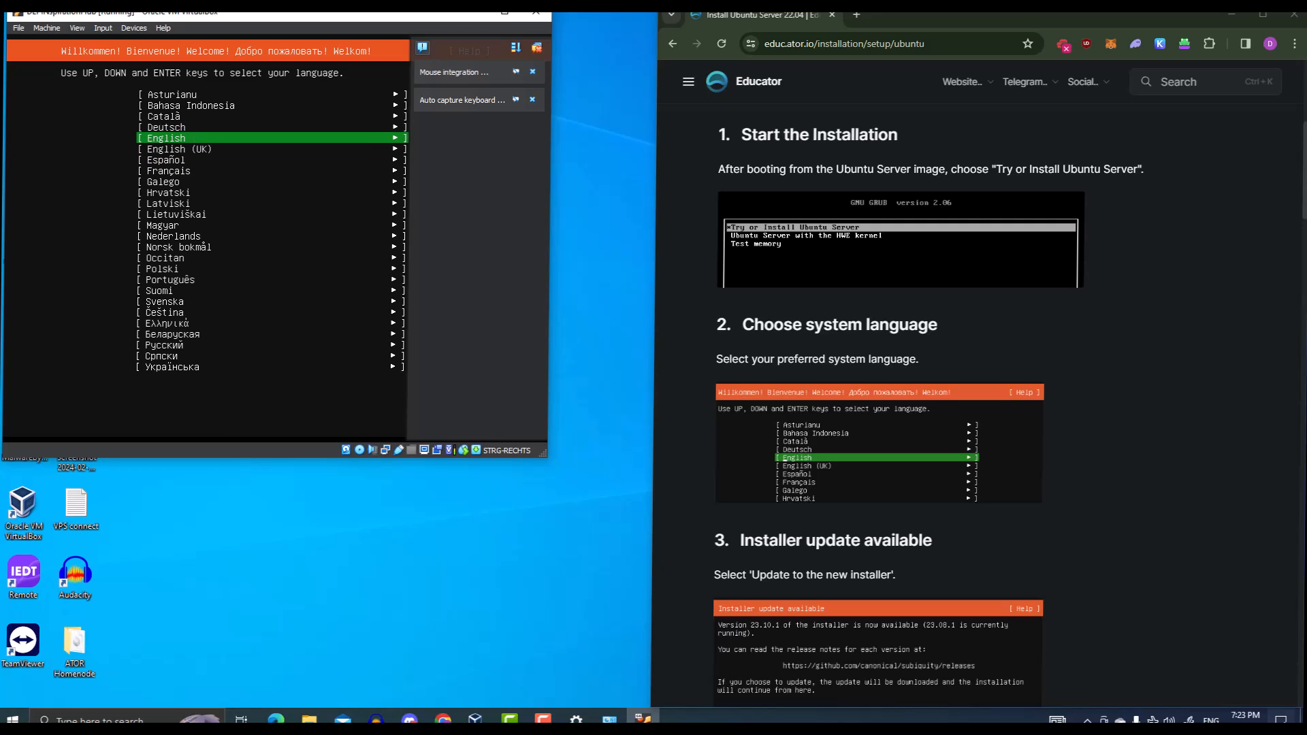
key("Return")
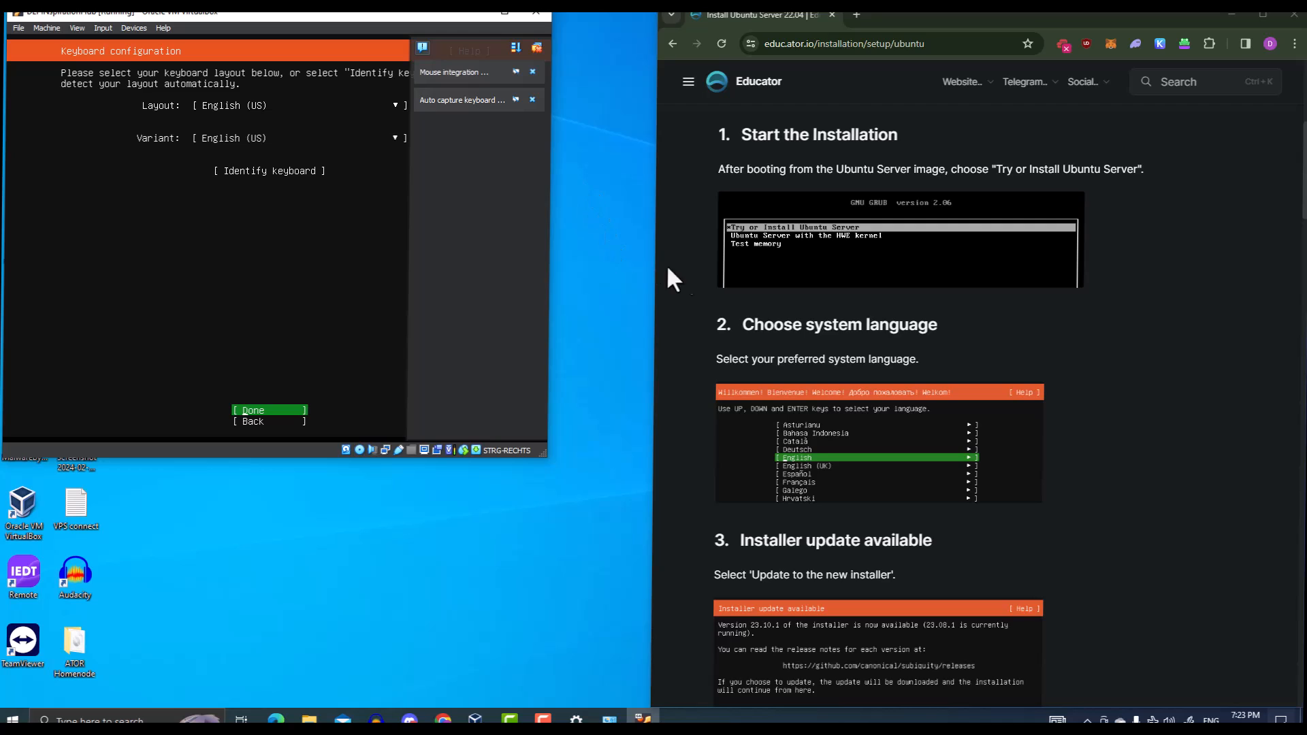
Accept the English (US) keyboard and standard Ubuntu Server install, noting DHCPv4 address 192.168.1.2
scroll(704, 275, "down", 5)
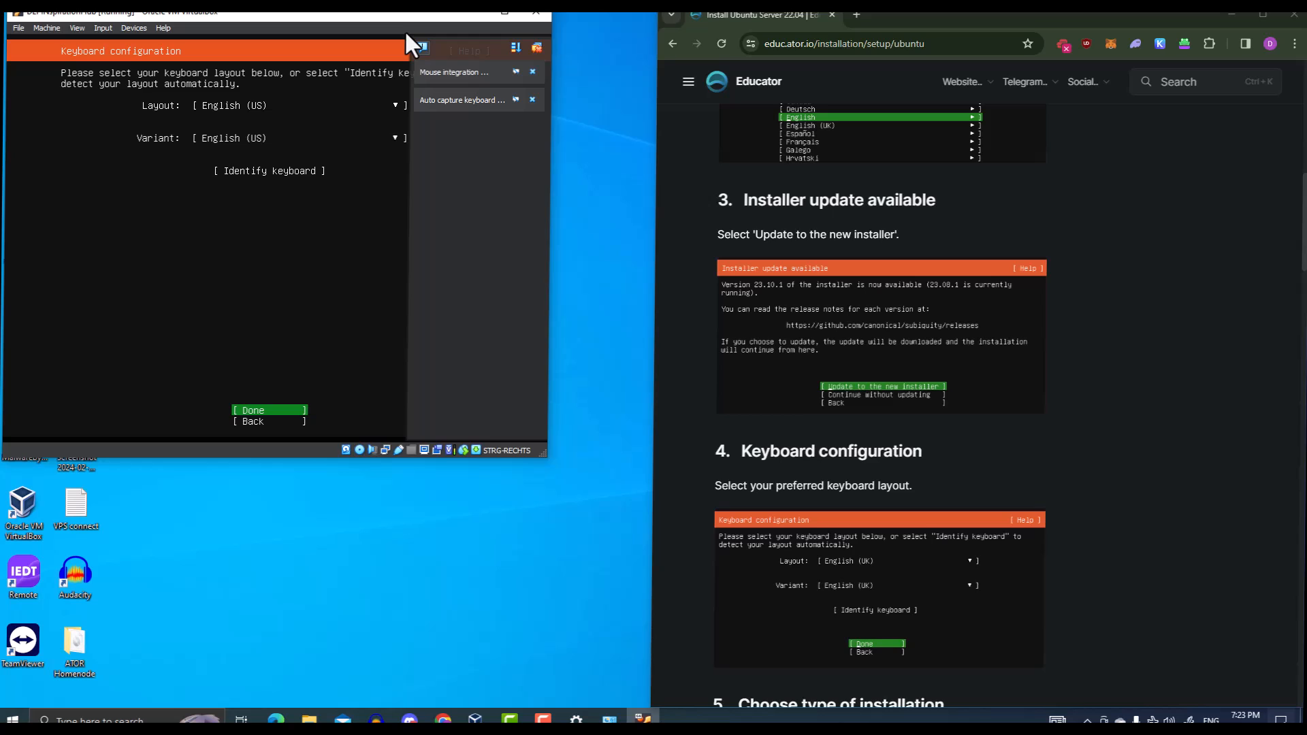
scroll(895, 647, "down", 5)
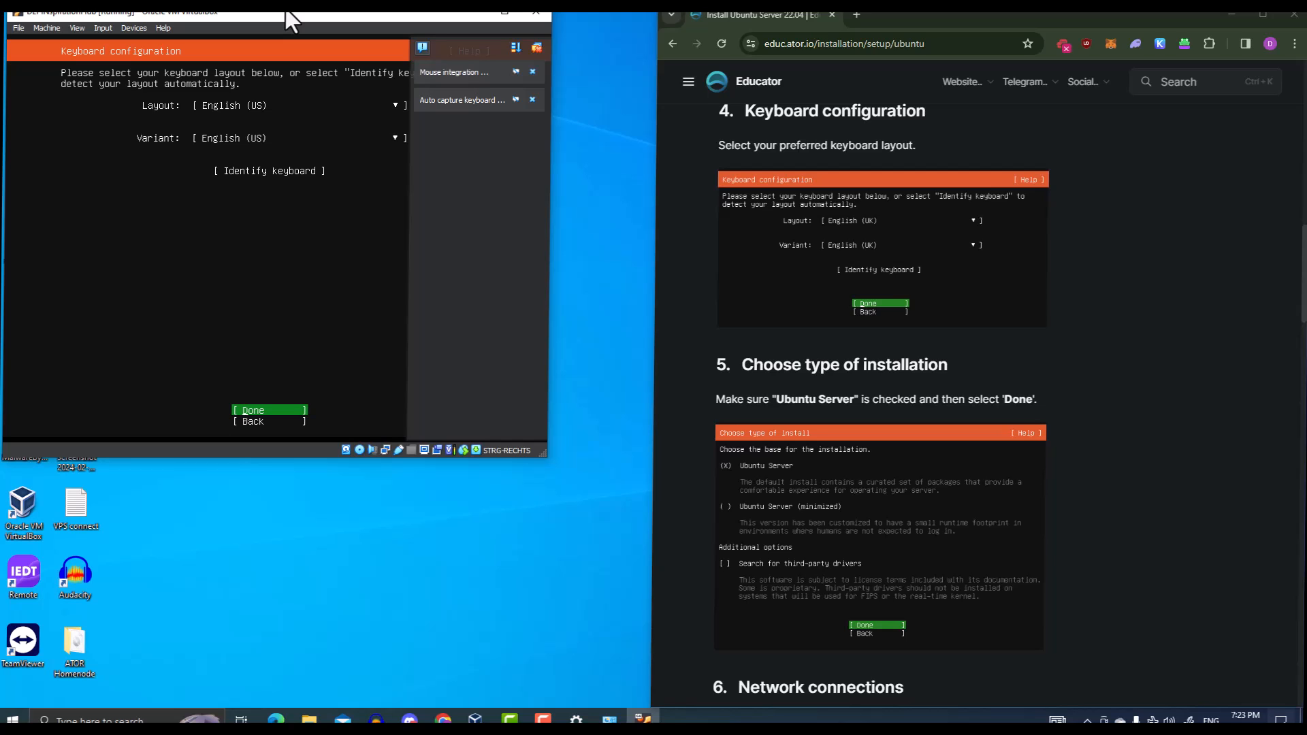
key("Return")
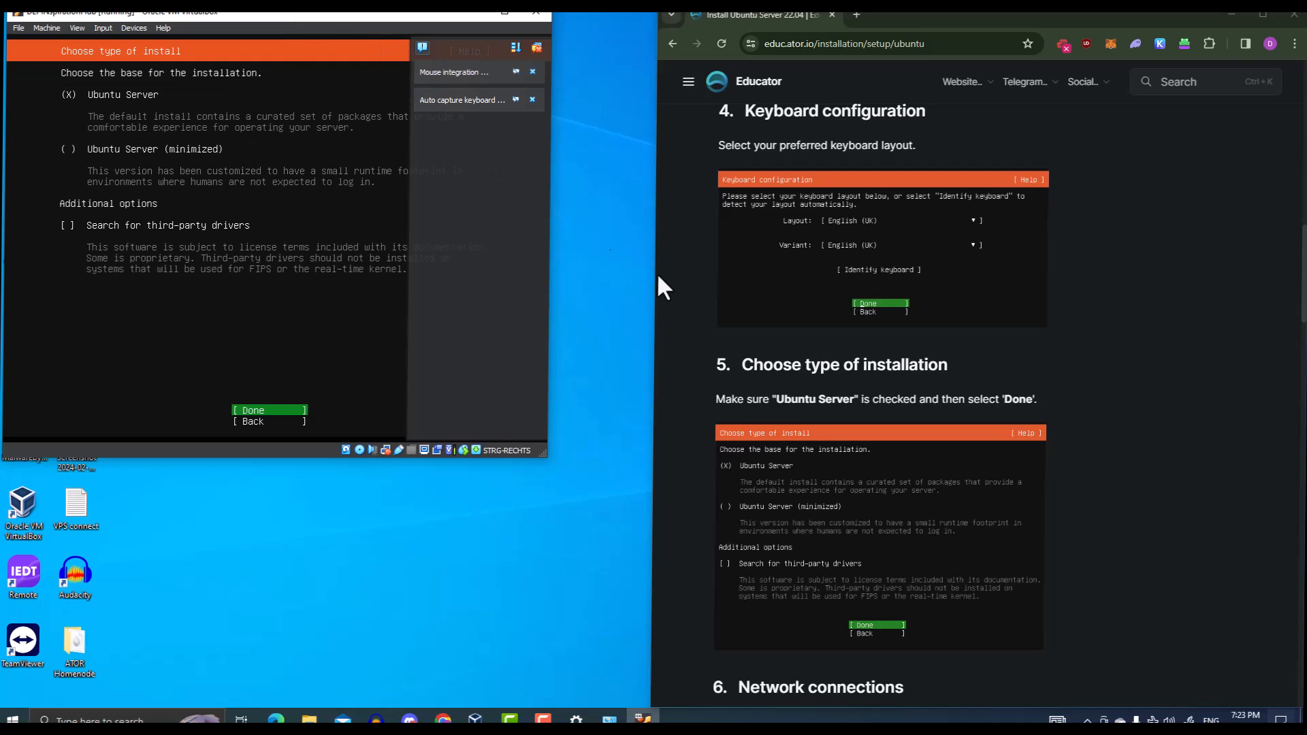
scroll(844, 320, "down", 4)
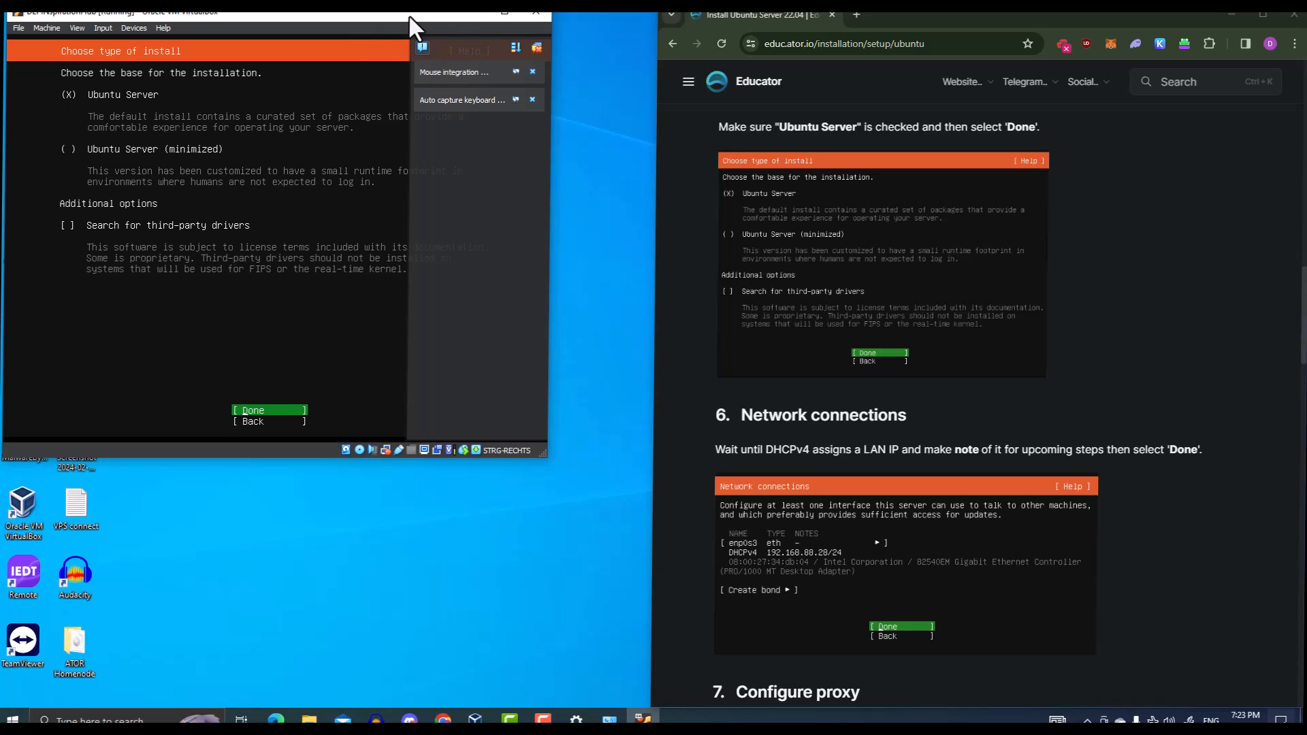
key("Return")
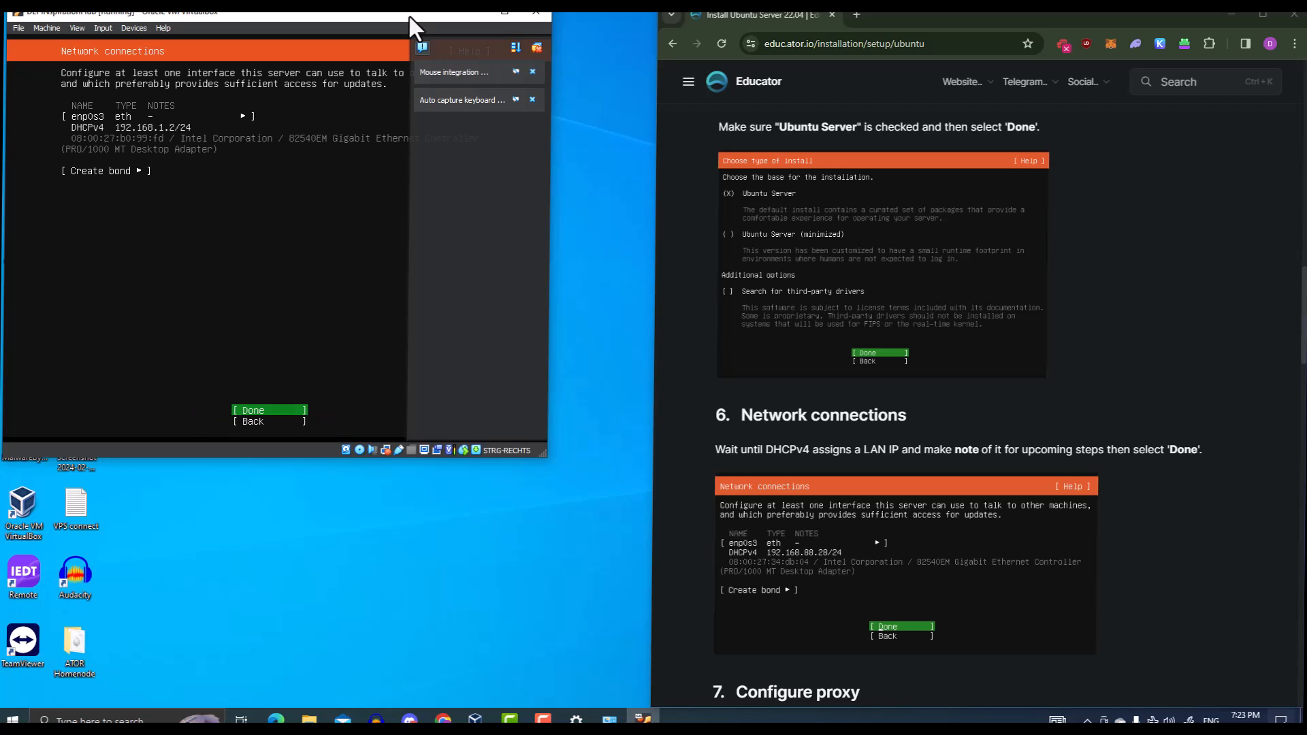
scroll(790, 381, "down", 2)
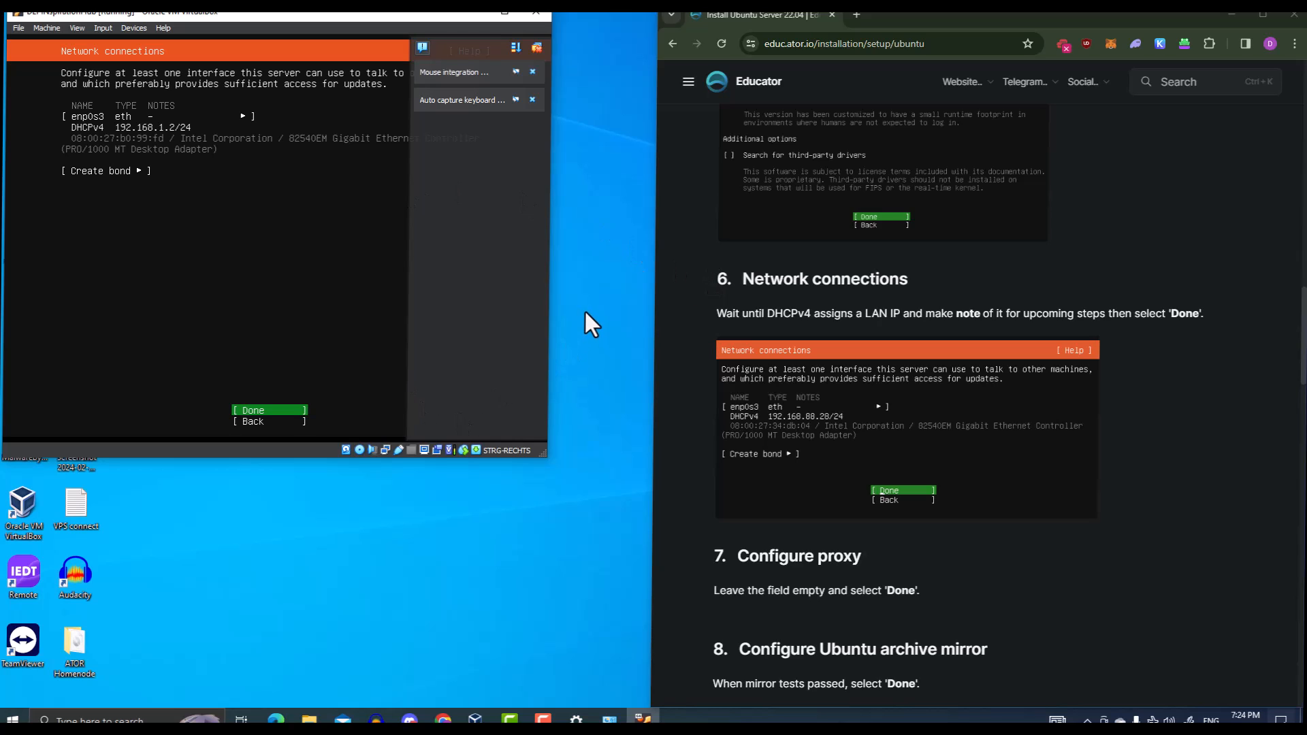
key("Num_Lock")
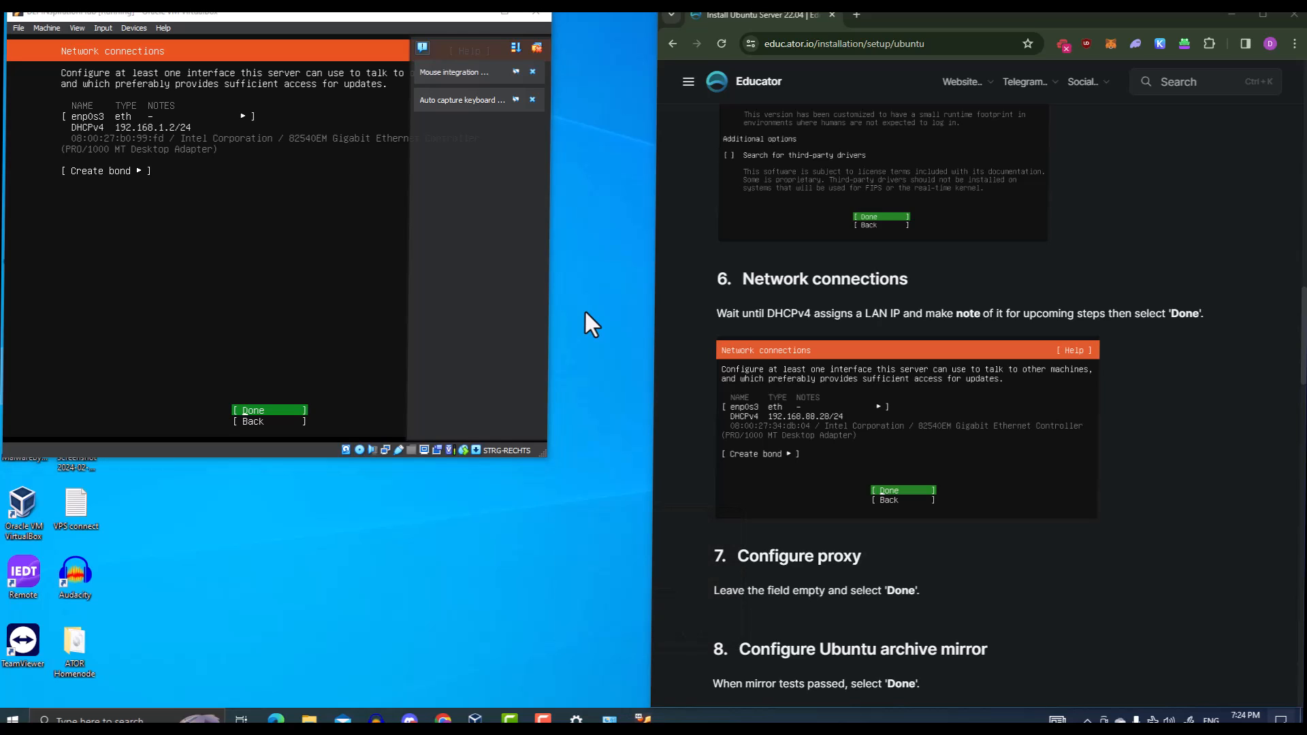
Start a blank Notepad note and record the VM address 192.168.1.2
key("super+r")
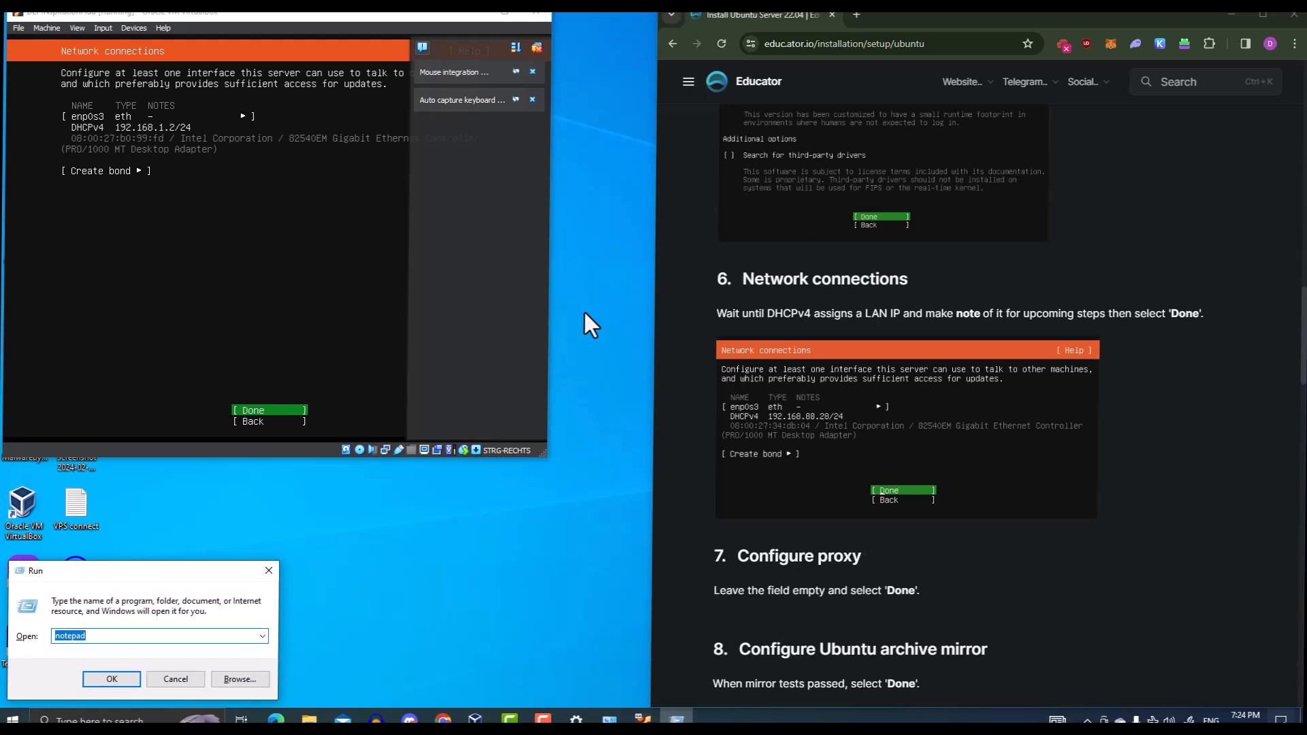
key("Return")
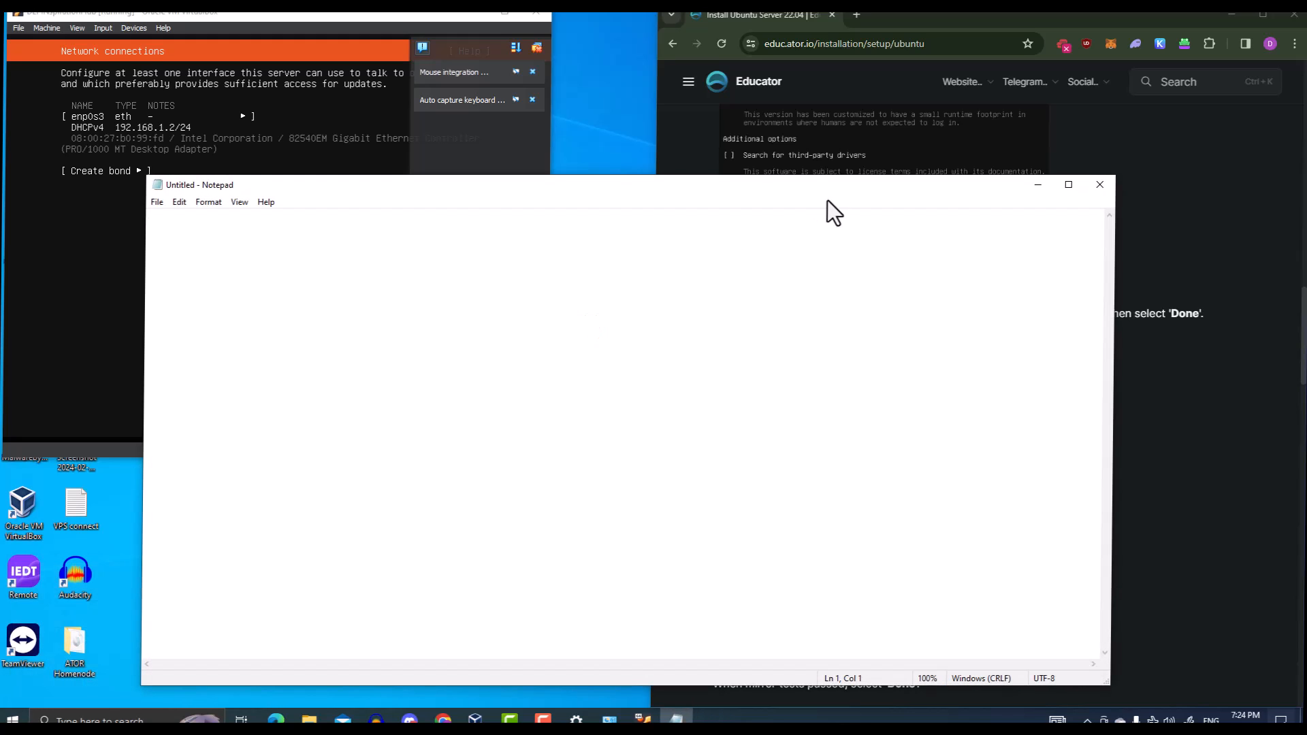
left_click_drag(761, 185, 1021, 154)
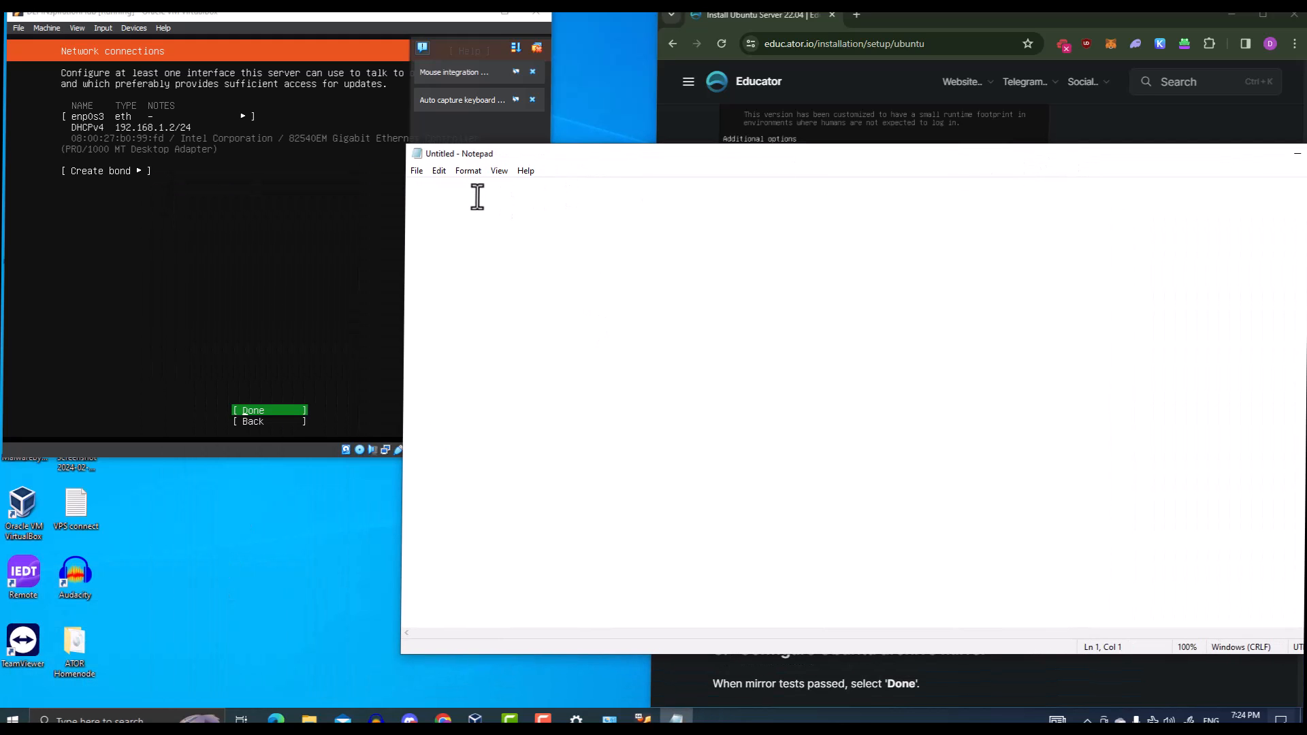
type("192.168.1.2")
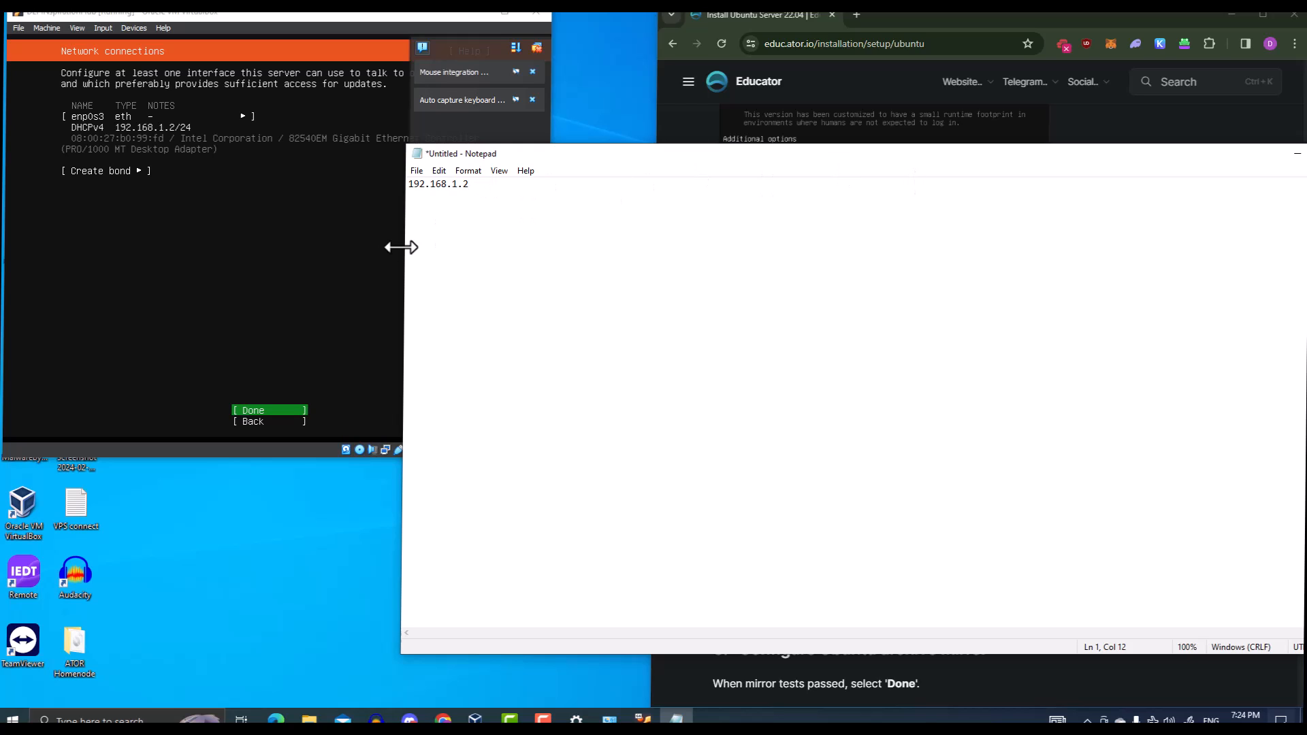
Resize and reposition the Notepad window so the installer and browser guide stay visible
left_click_drag(403, 250, 584, 235)
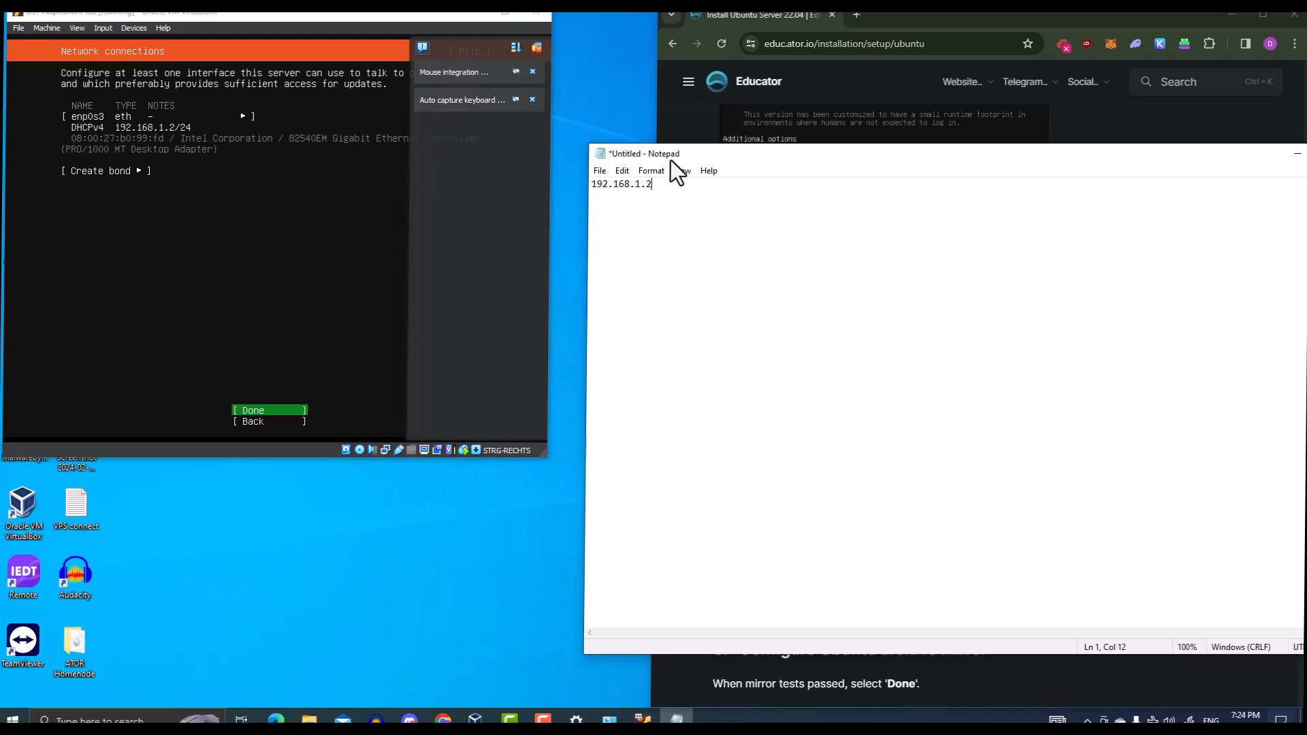
left_click_drag(668, 157, 635, 153)
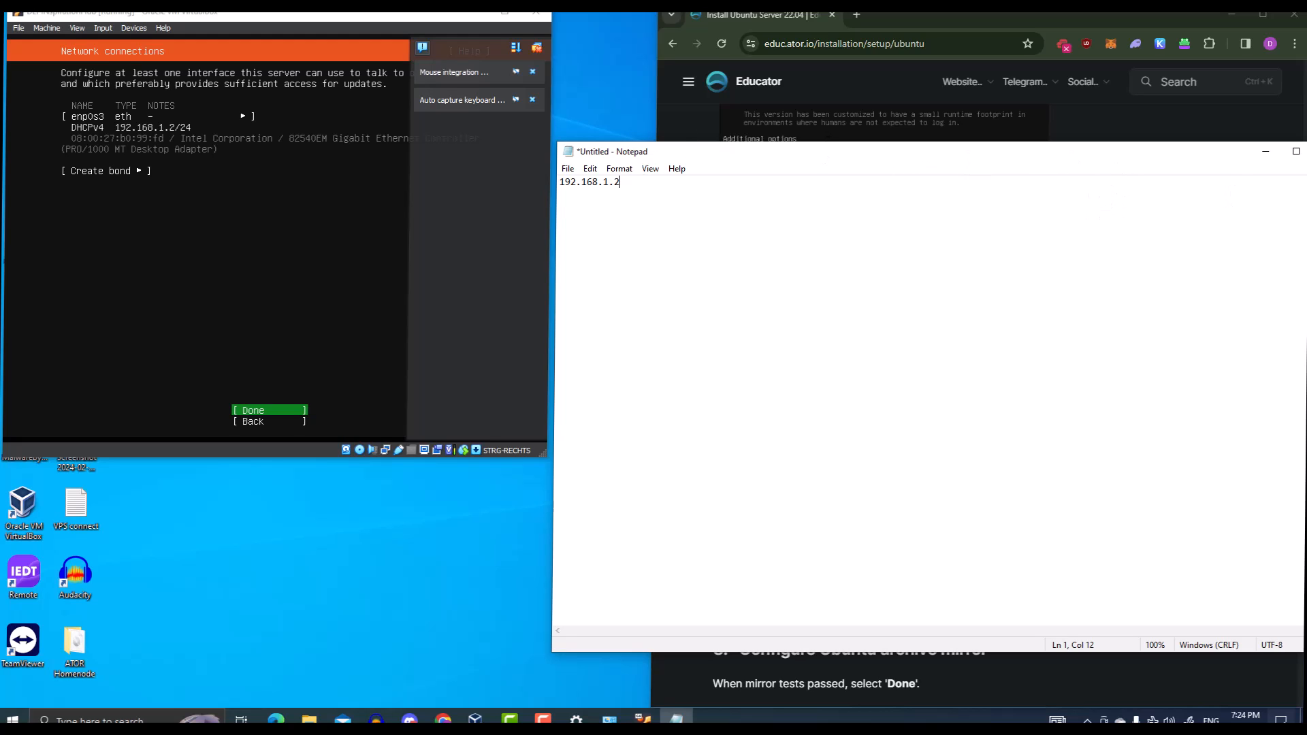
left_click_drag(1303, 234, 971, 237)
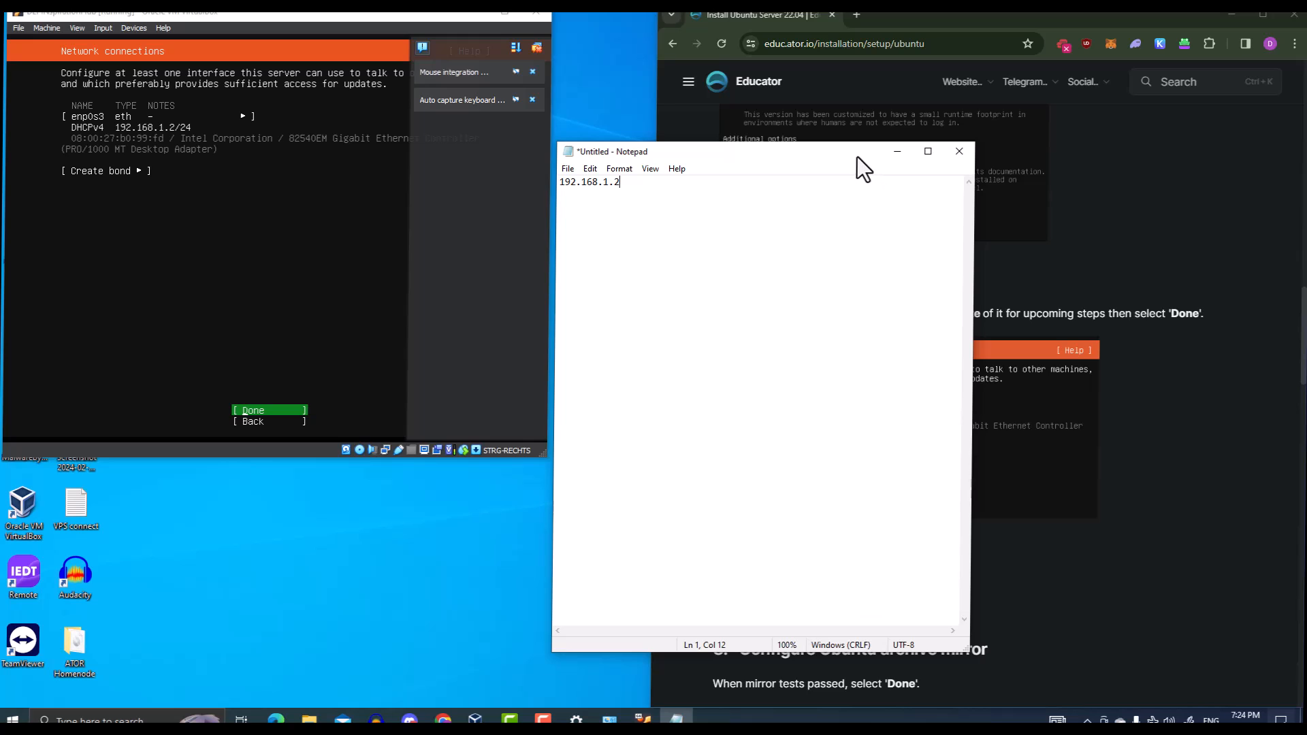
left_click_drag(857, 157, 362, 485)
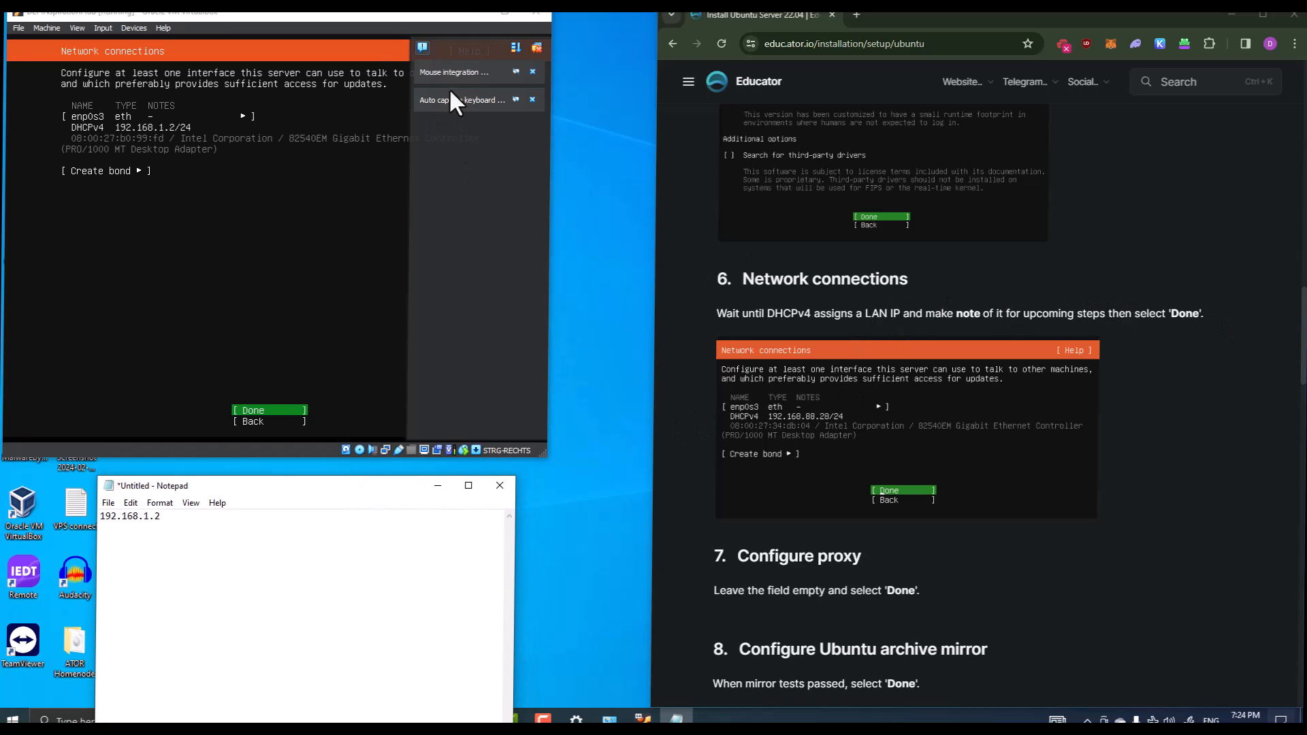
Accept the detected network settings and leave the proxy empty, waiting for mirror tests to pass
key("Num_Lock")
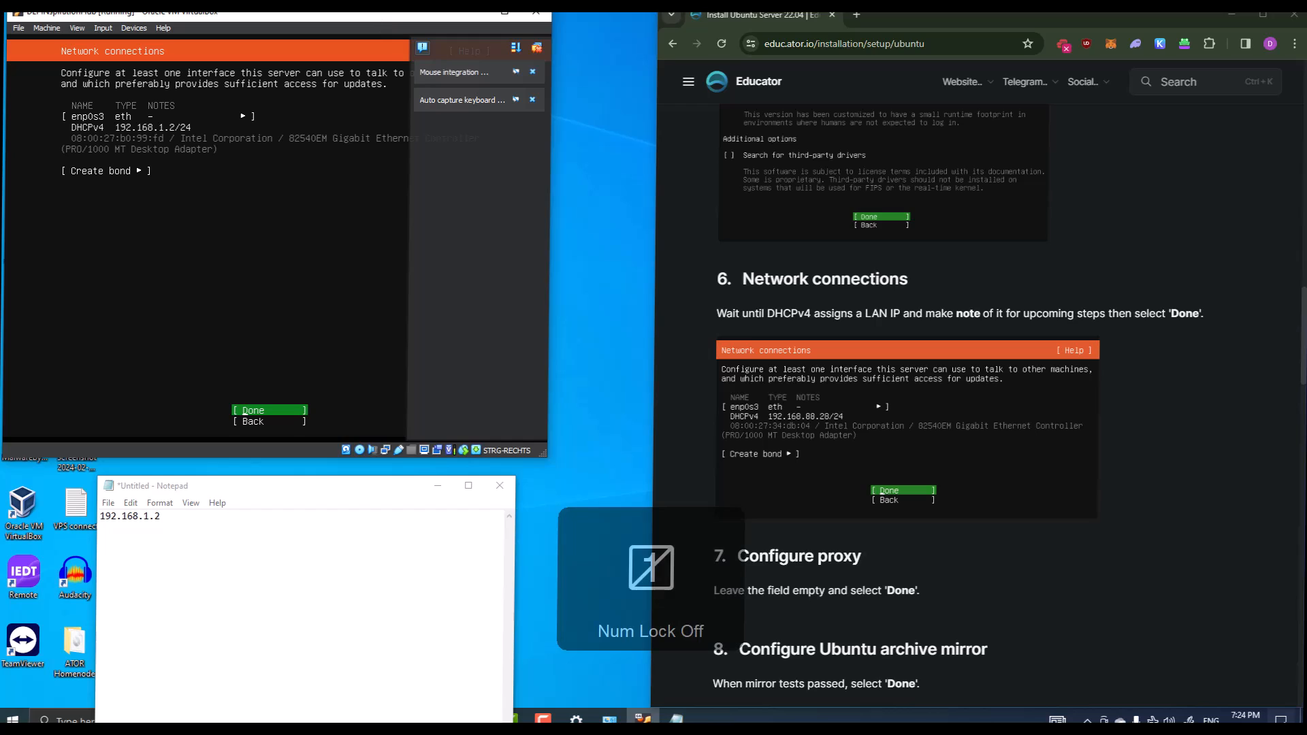
key("Return")
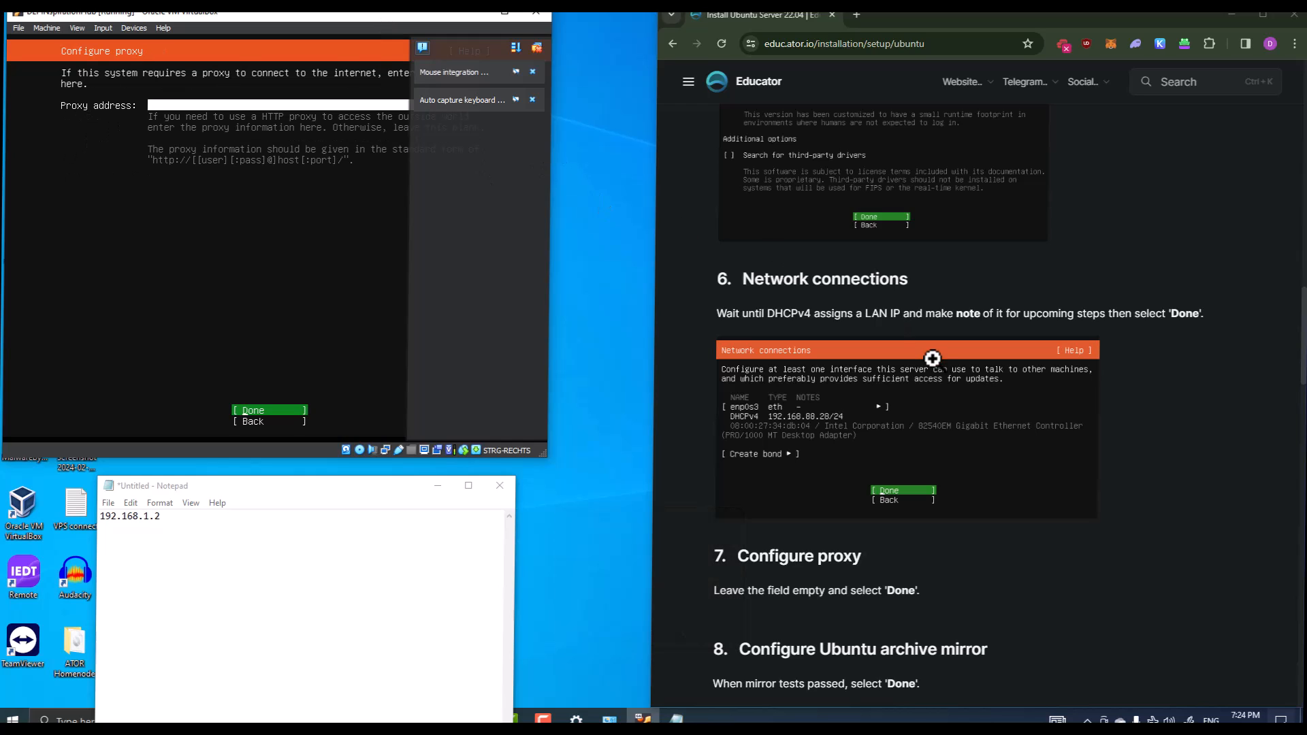
scroll(929, 358, "down", 2)
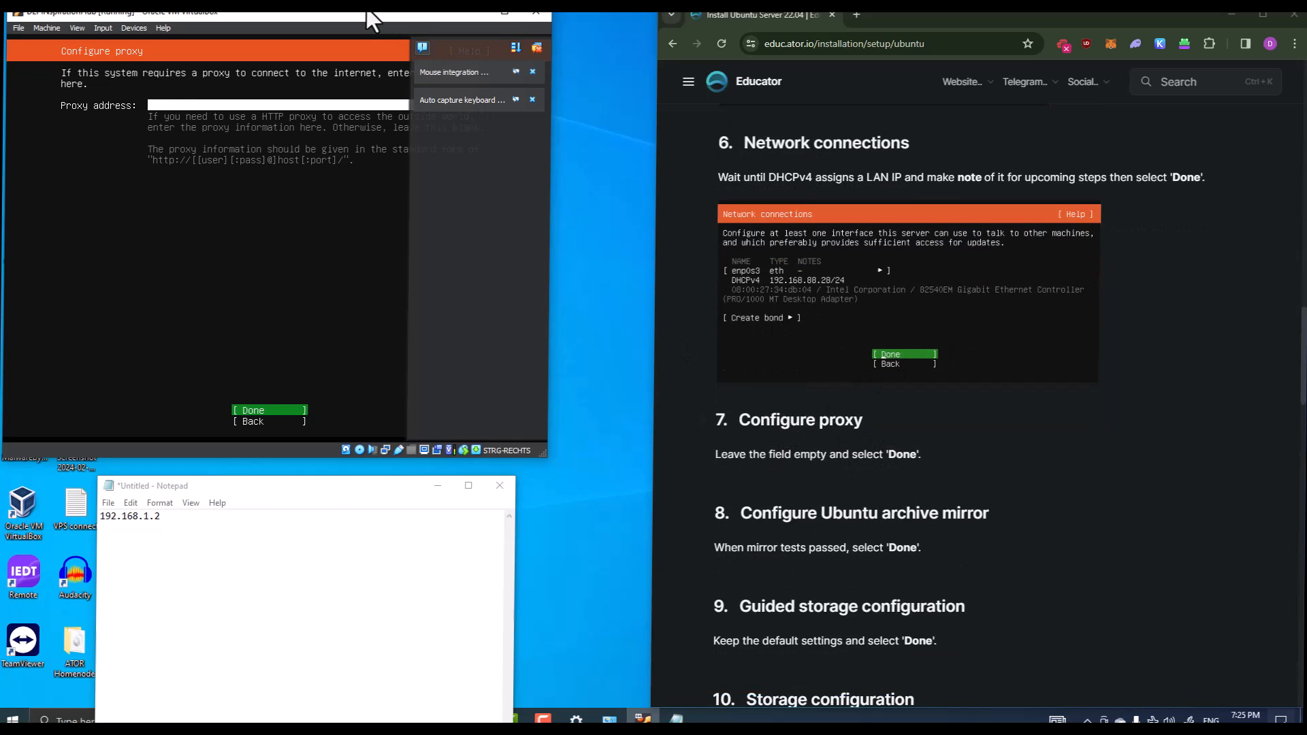
key("Return")
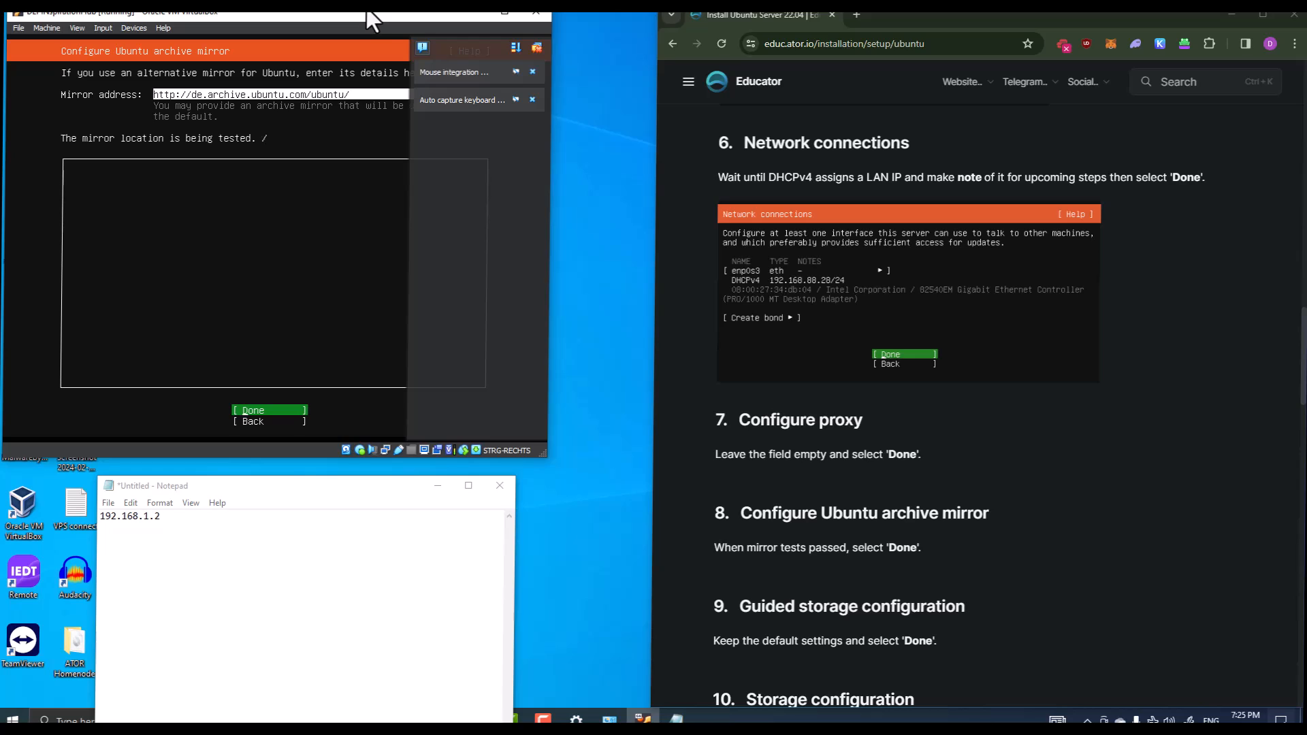
scroll(820, 376, "down", 2)
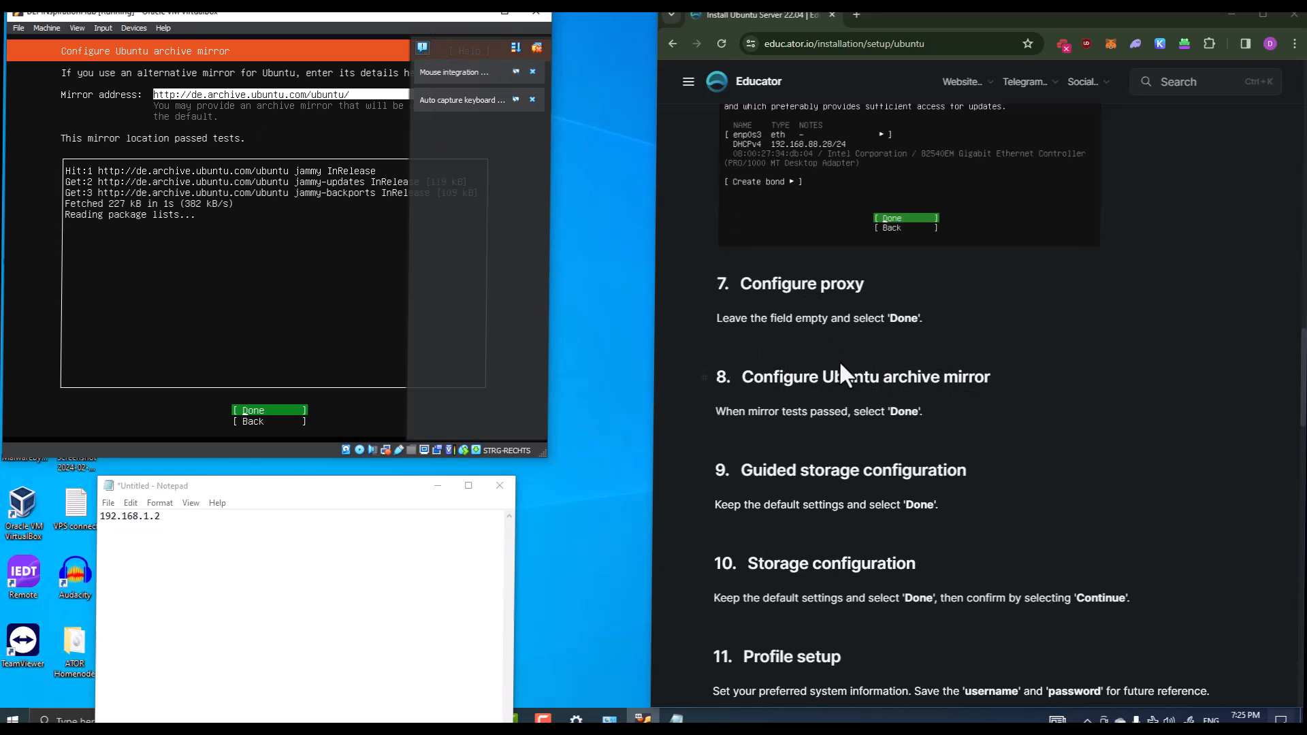
scroll(803, 374, "down", 1)
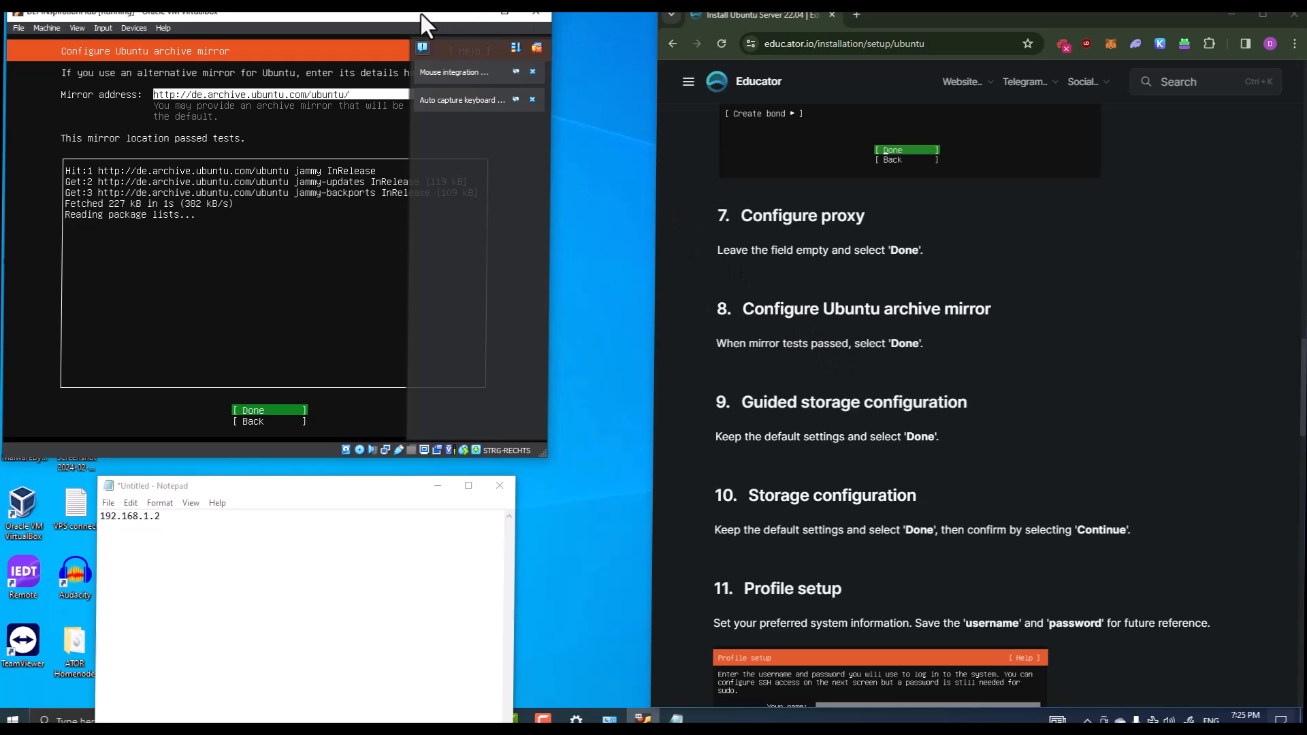
Accept the tested de.archive.ubuntu.com mirror and continue to storage configuration
key("Return")
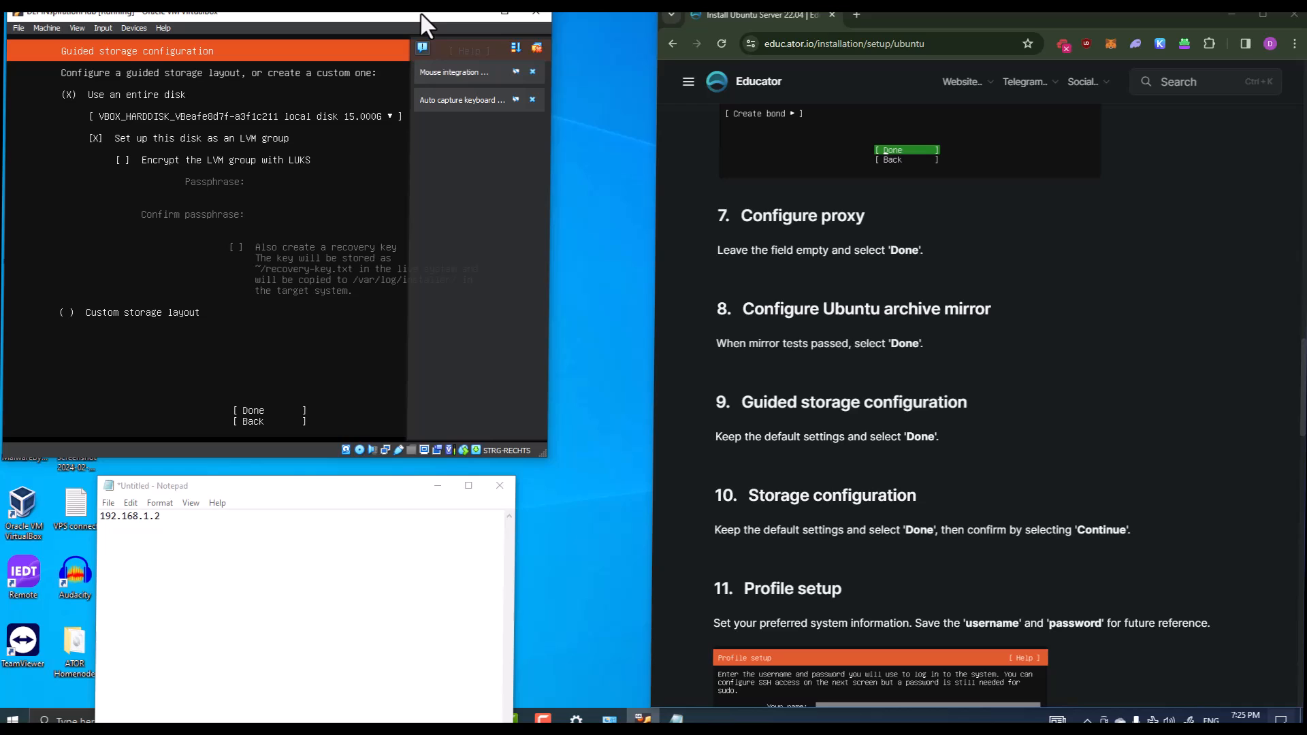
scroll(811, 314, "down", 1)
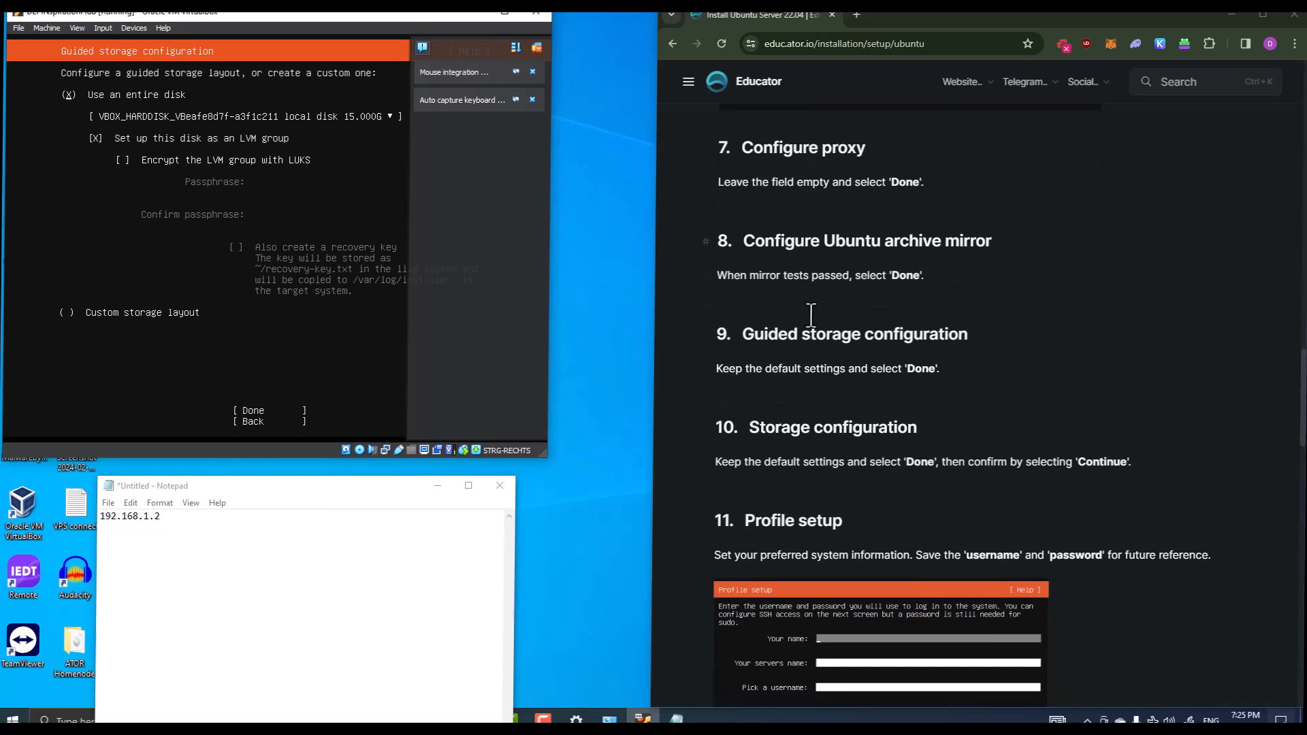
scroll(811, 315, "down", 2)
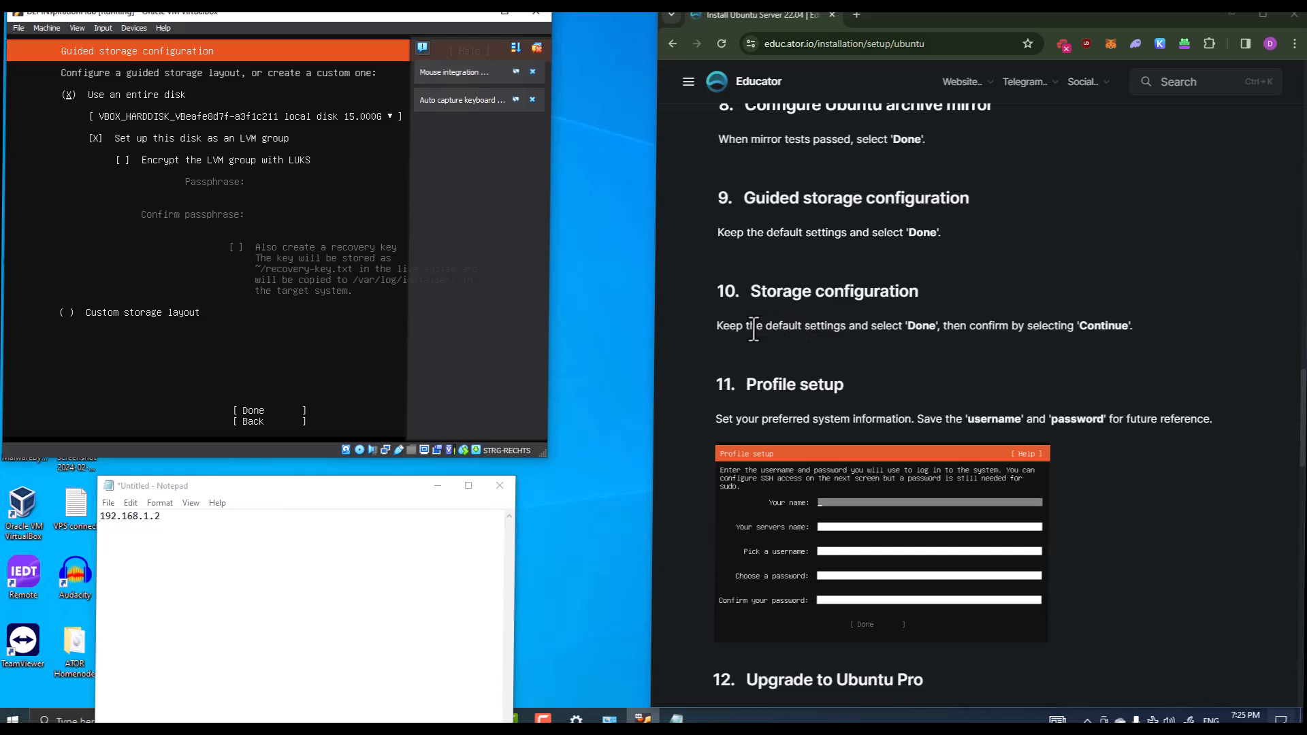
key("Num_Lock")
Highlight the storage instruction in the guide and return to the VM, keeping whole-disk LVM
left_click_drag(717, 327, 913, 333)
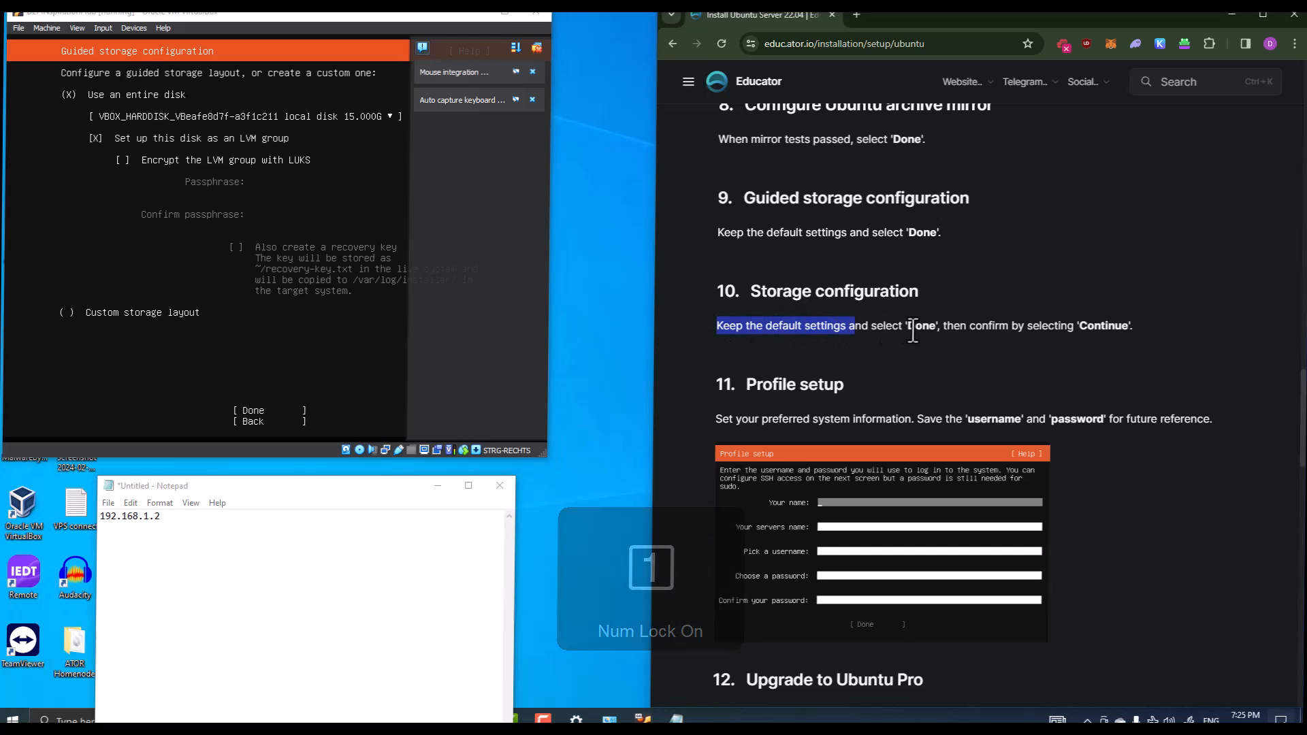
left_click(420, 12)
key("Num_Lock")
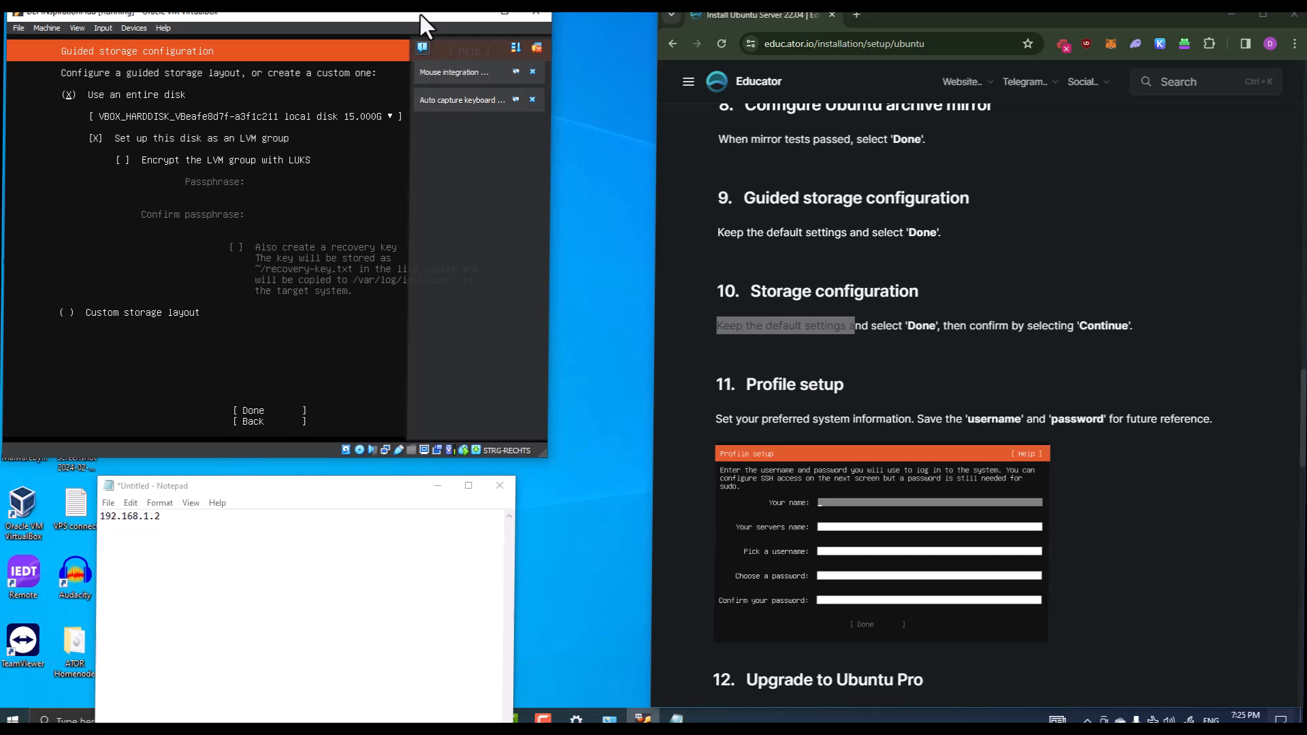
key("Down")
key("Down")
key("Down")
Accept the storage summary and confirm the destructive disk wipe with Continue
key("Return")
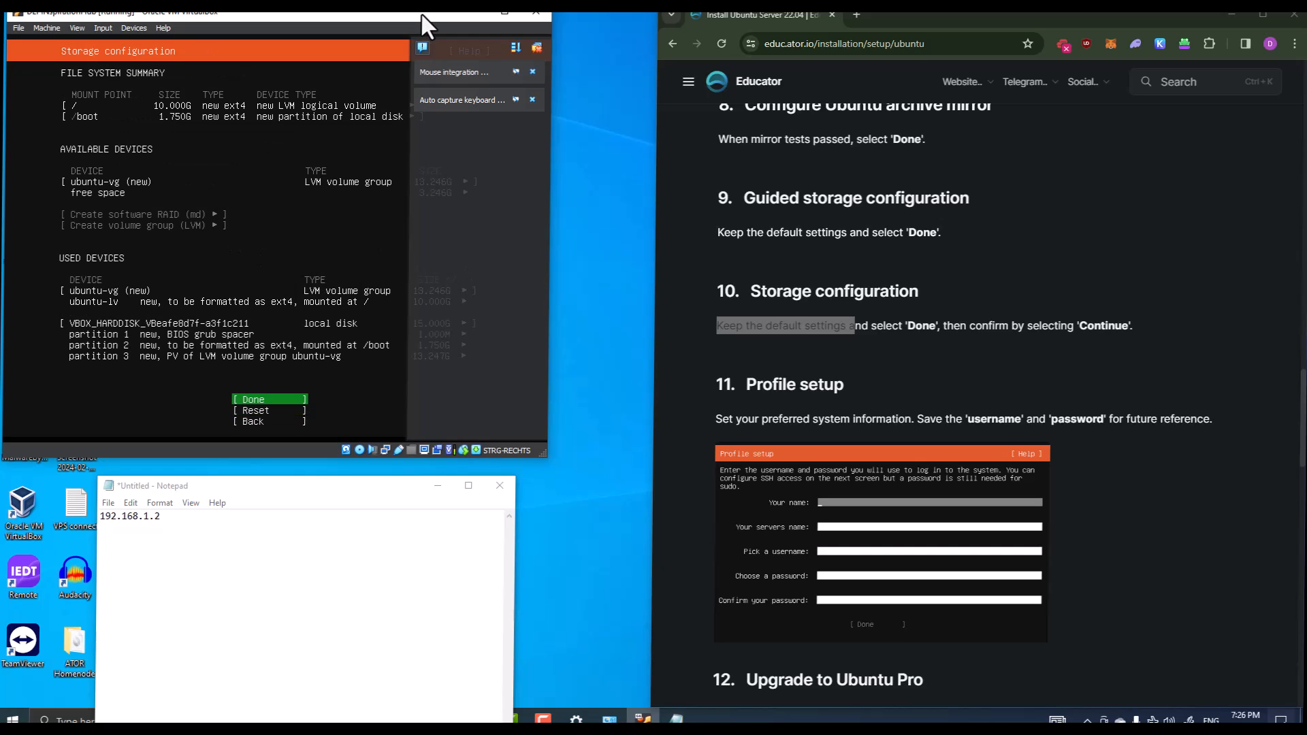
scroll(766, 232, "down", 3)
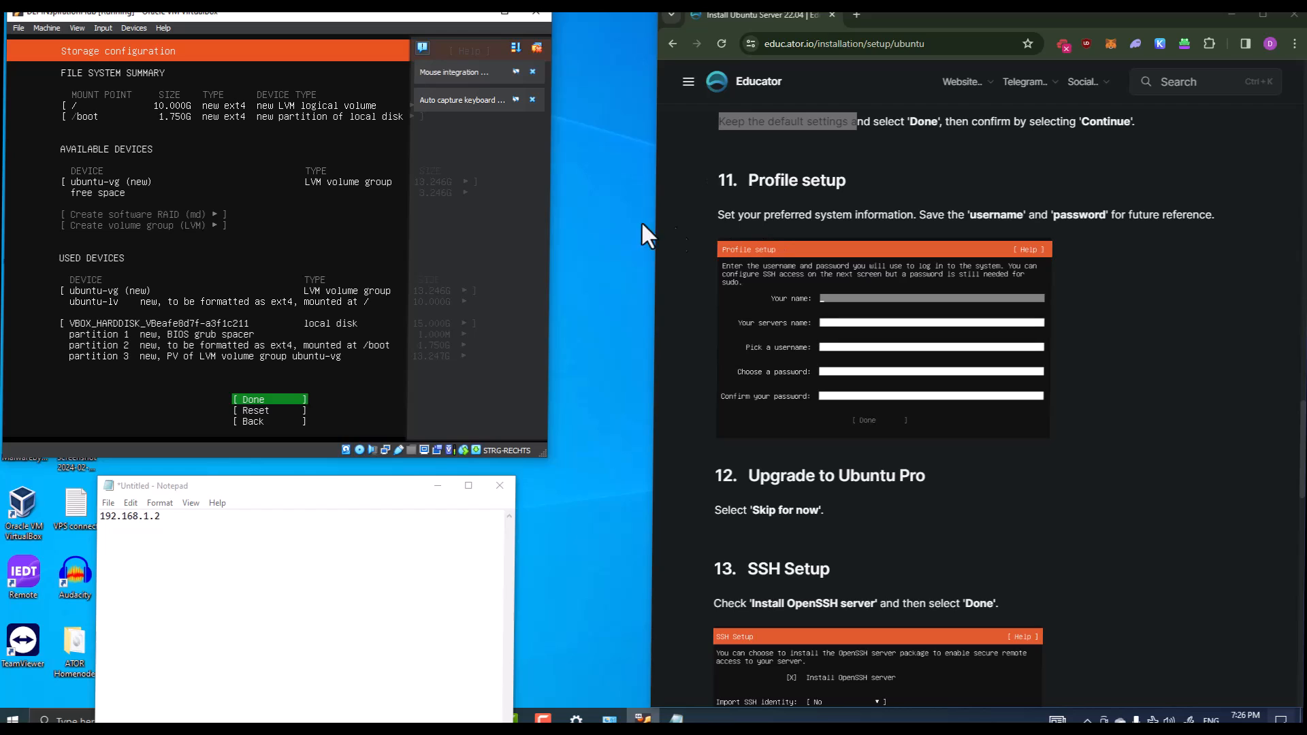
scroll(818, 154, "up", 1)
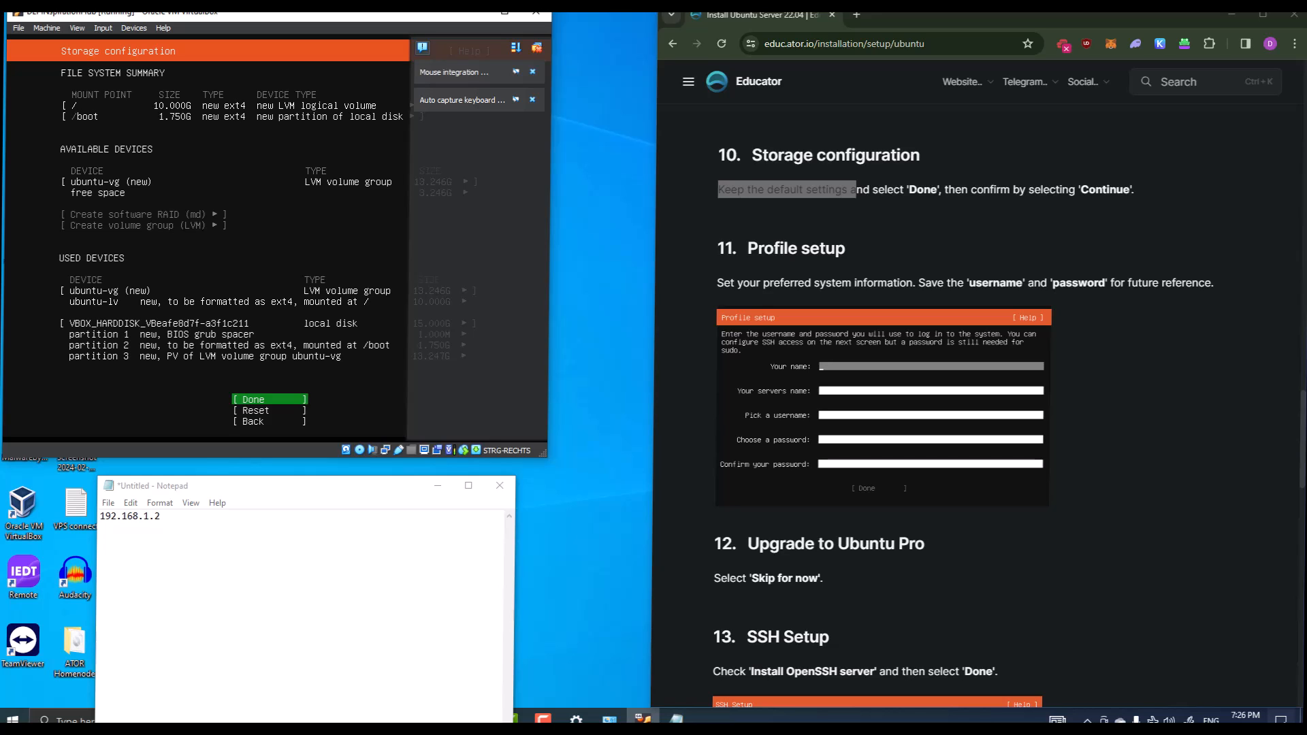
key("Return")
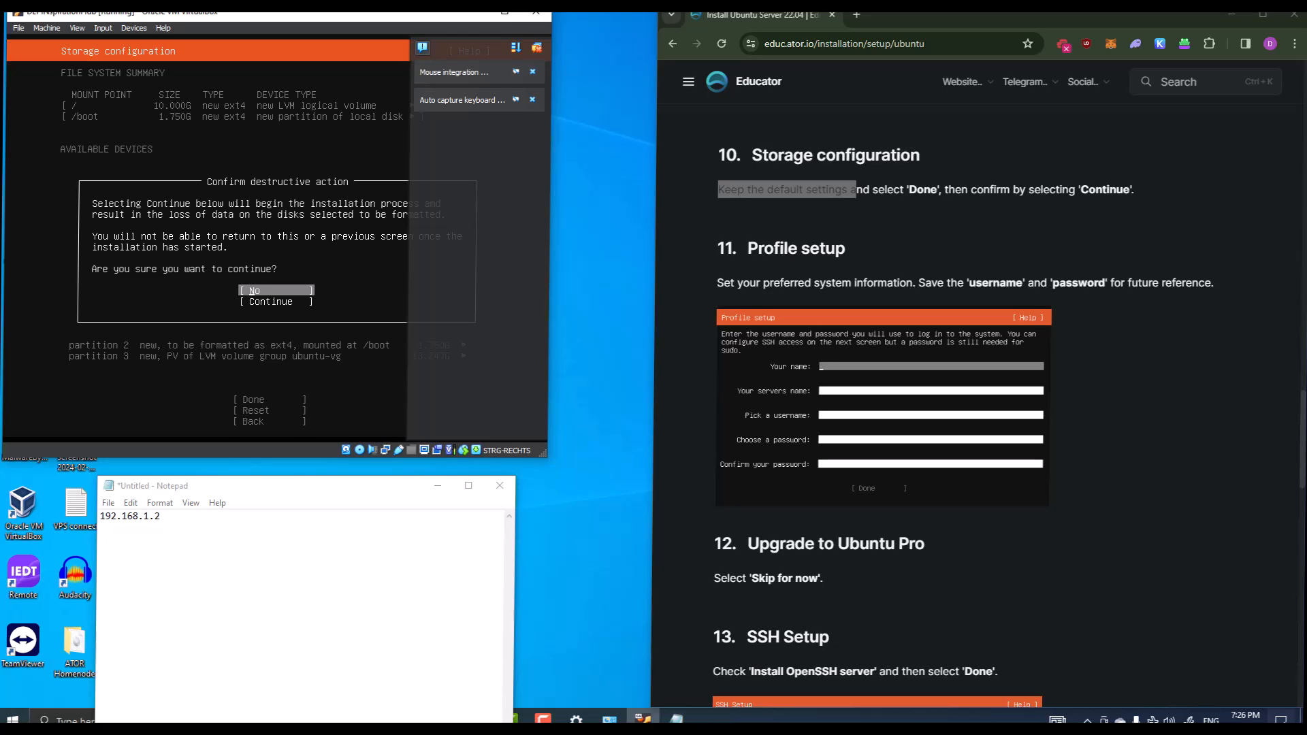
key("Down")
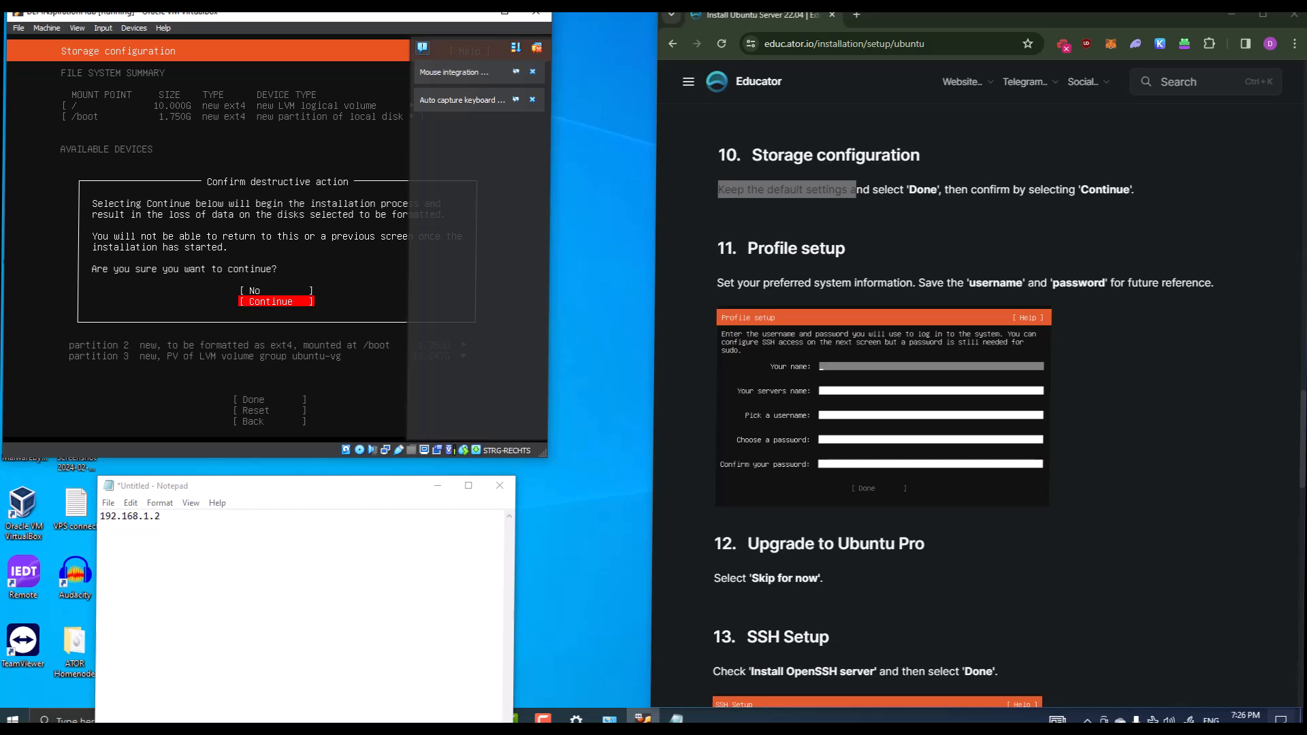
key("Return")
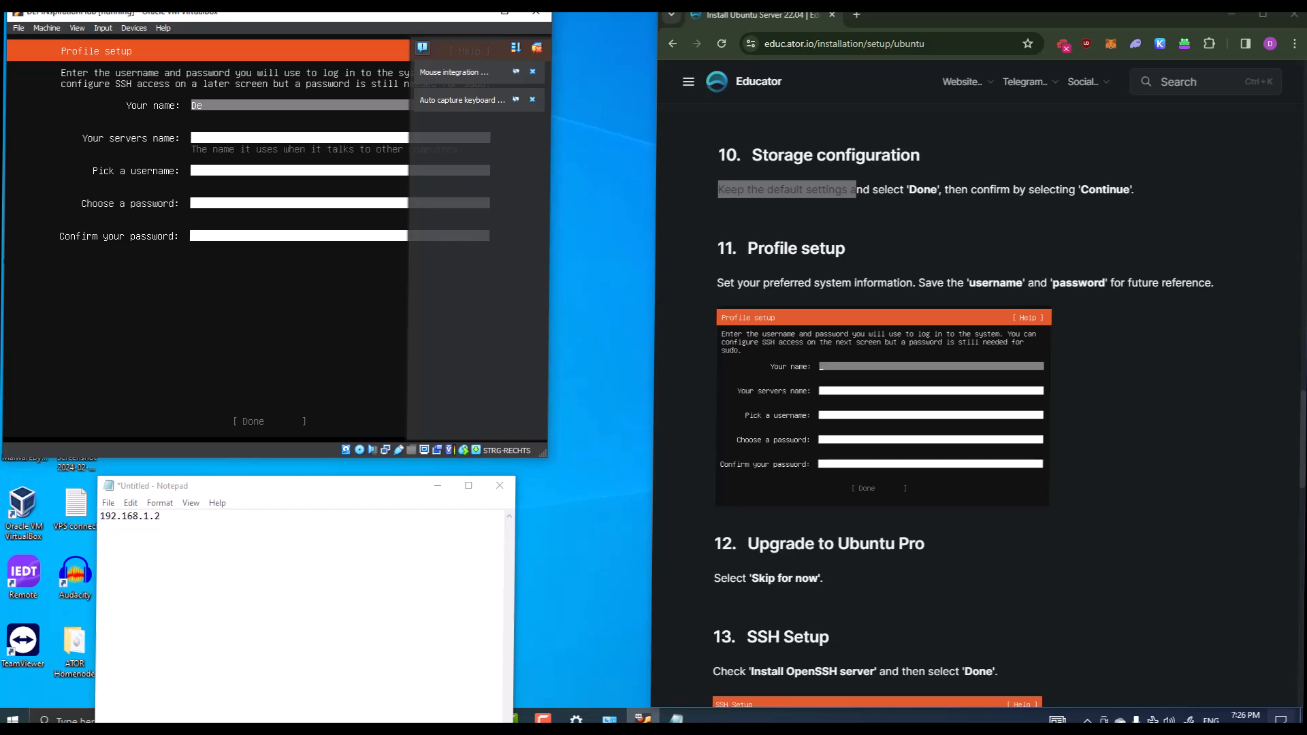
Enter the full name, set the server name to depinspirationhub, and begin the username field
type("EPINspirationHub")
left_click_drag(357, 487, 1306, 368)
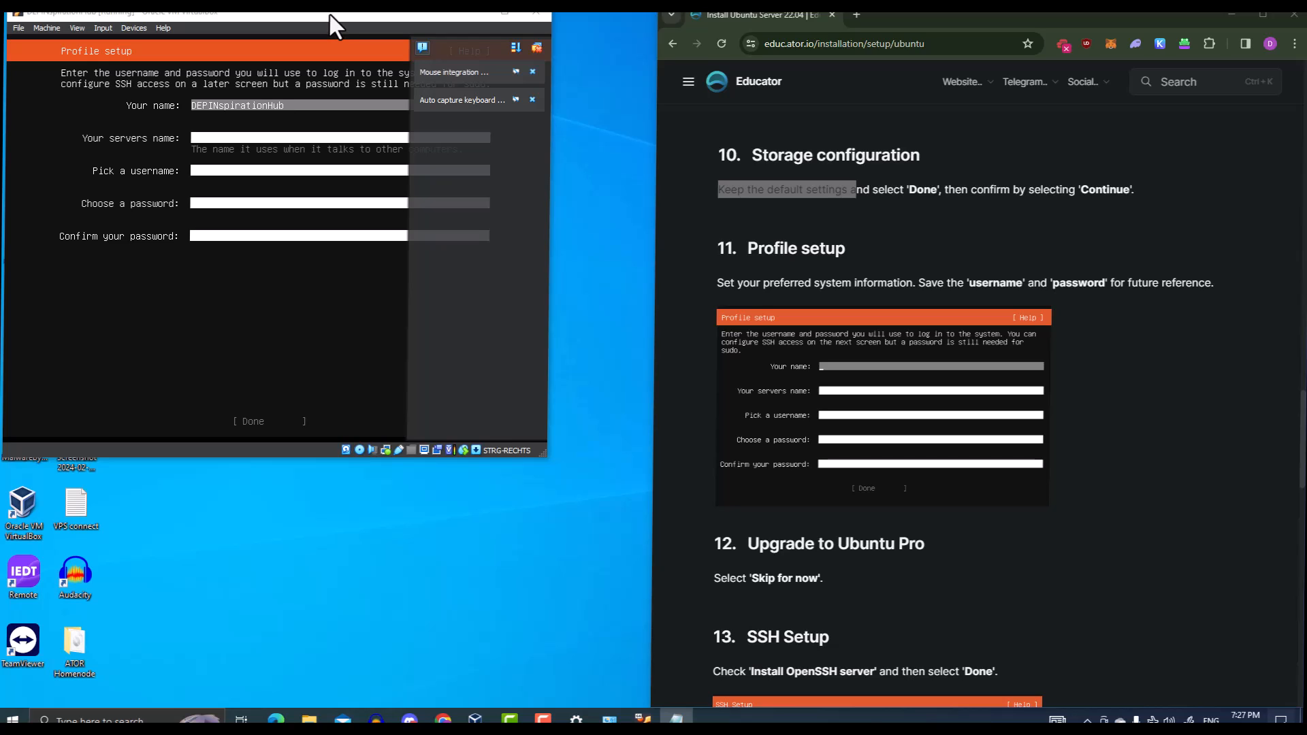
key("Num_Lock")
key("Tab")
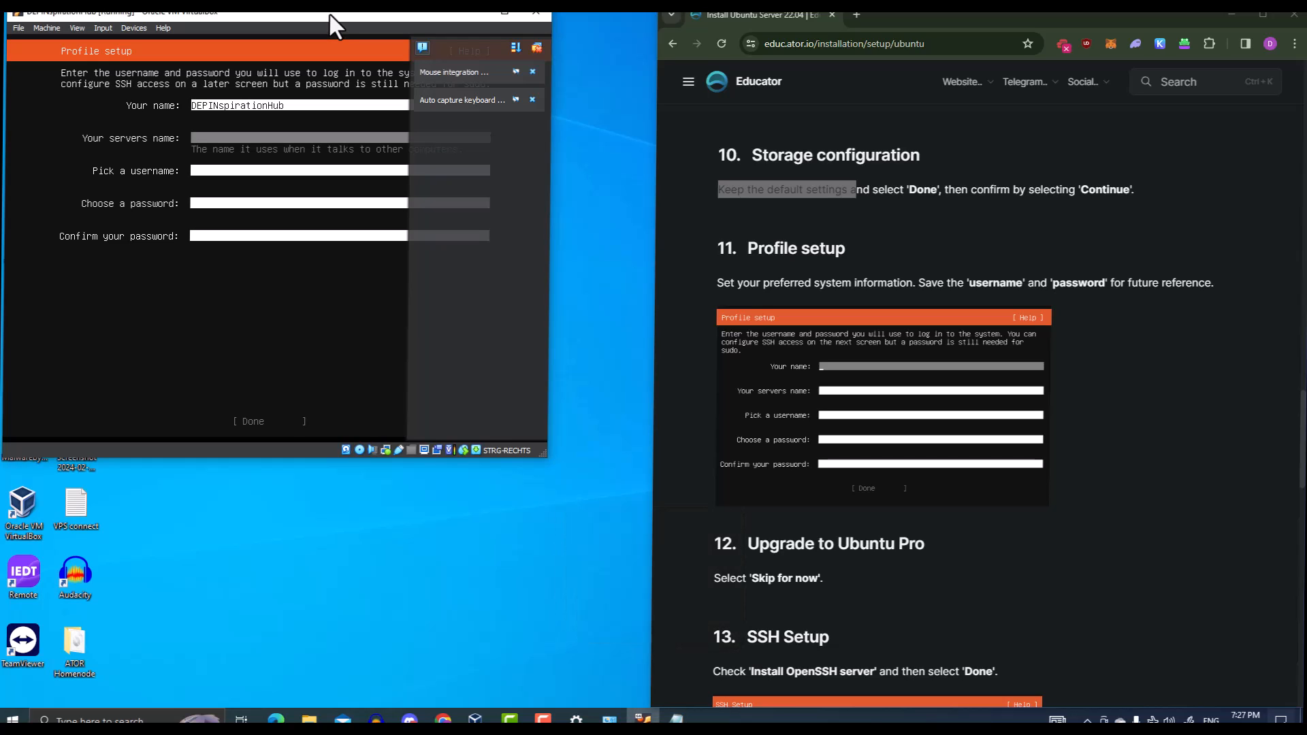
type("depinspirationhub")
key("Tab")
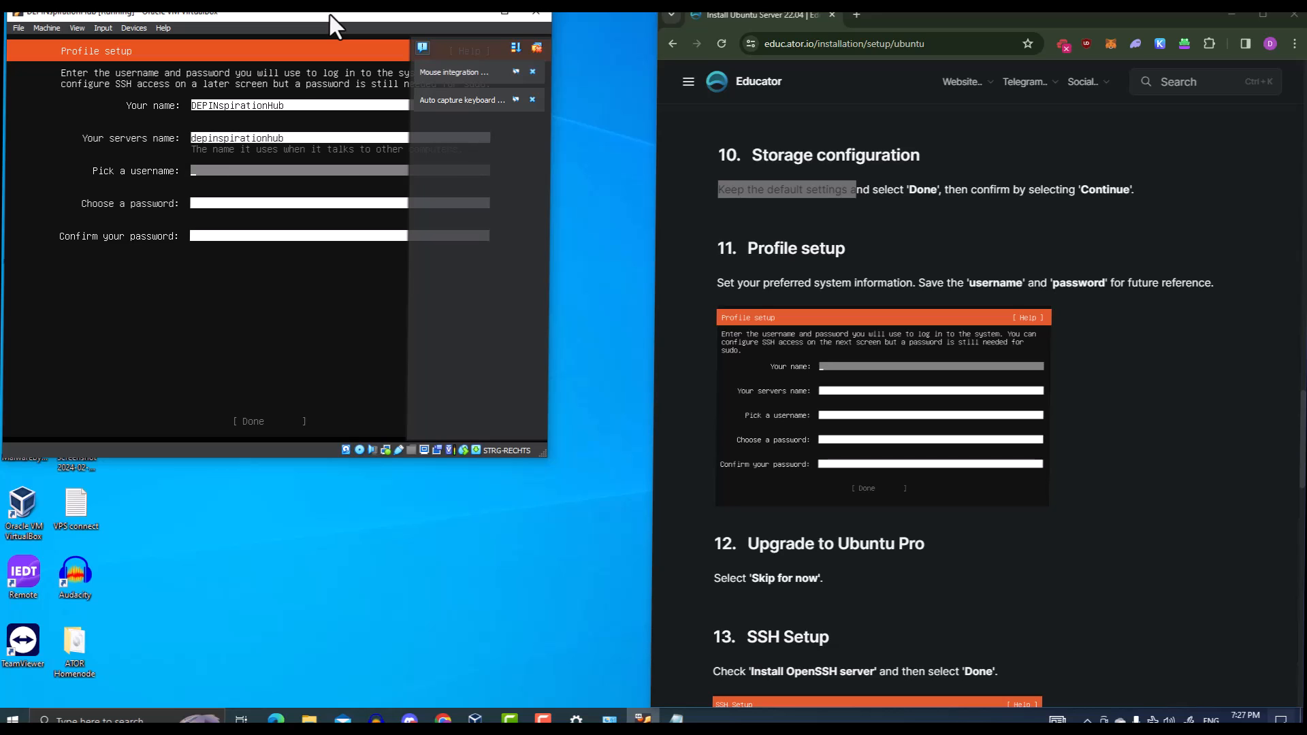
type("D")
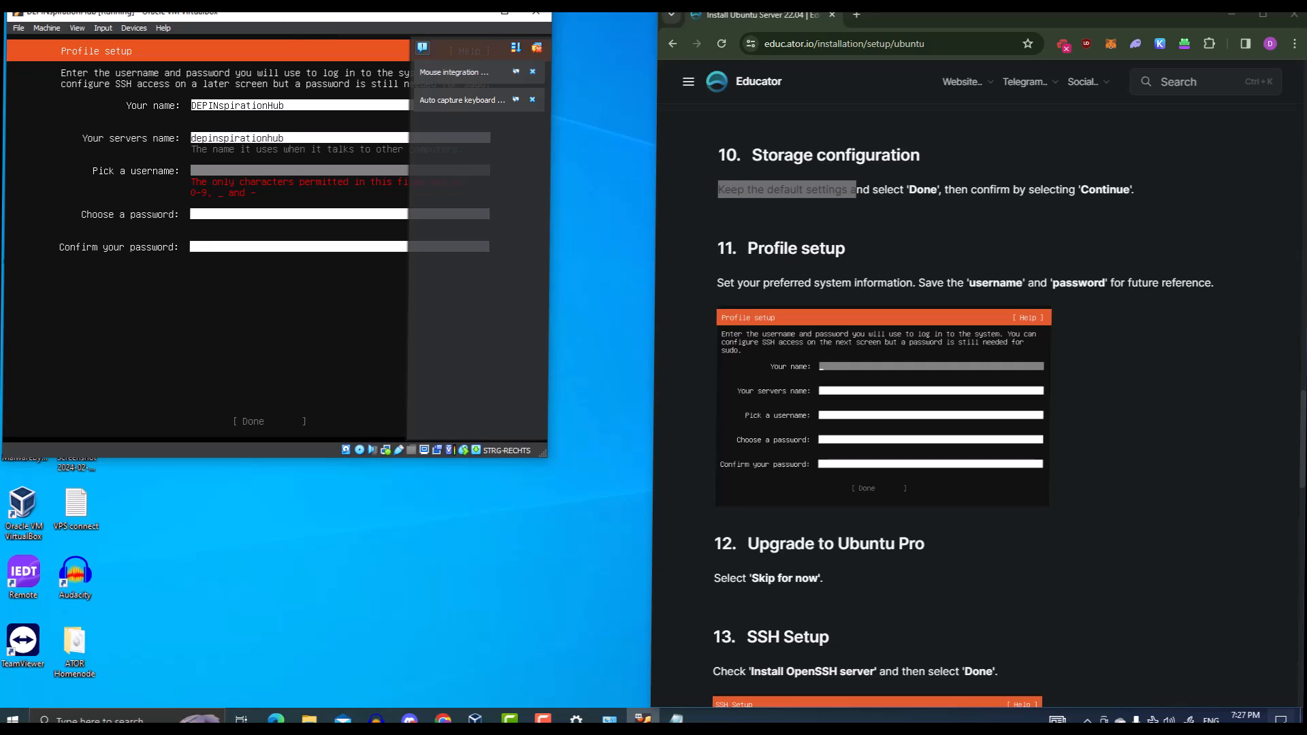
key("Tab")
key("Tab")
key("Tab")
key("Tab")
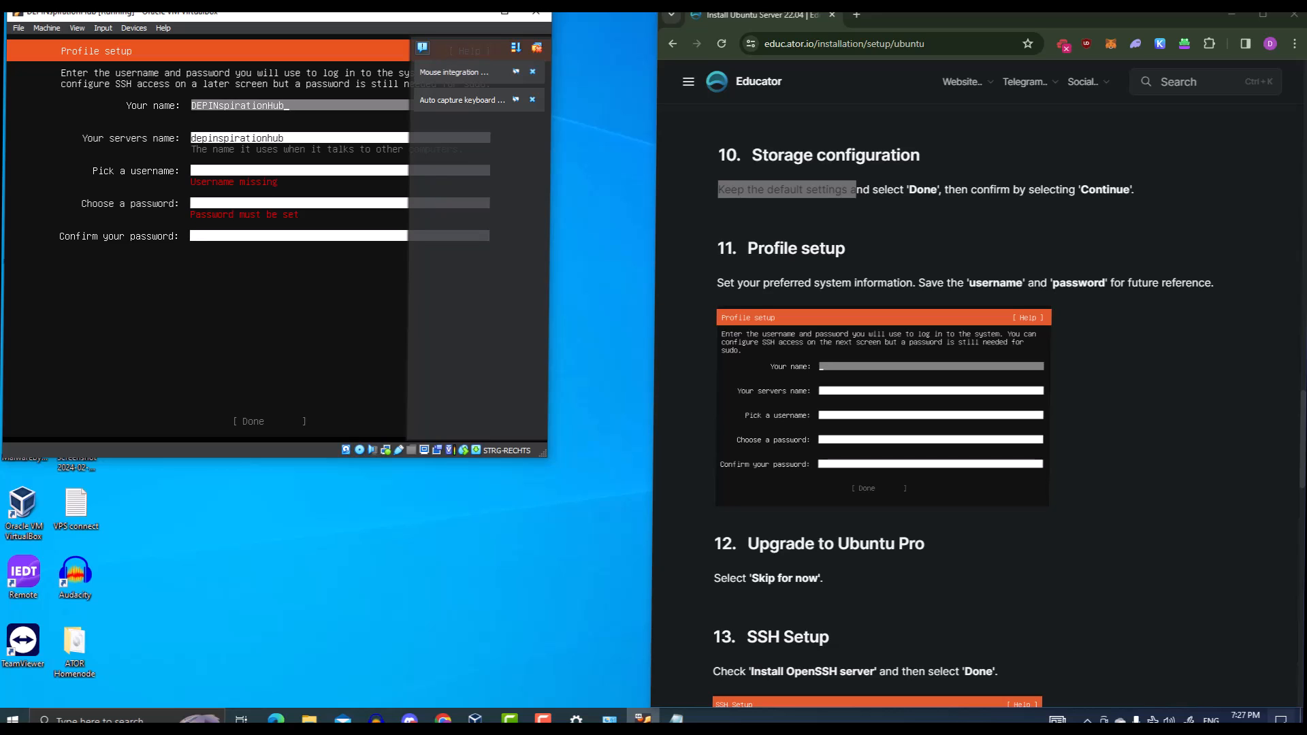
Set the username to depinspirationhub and enter and confirm the account password
key("Tab")
key("BackSpace")
key("BackSpace")
key("BackSpace")
key("BackSpace")
key("BackSpace")
key("BackSpace")
key("BackSpace")
key("BackSpace")
key("BackSpace")
key("BackSpace")
key("BackSpace")
key("BackSpace")
key("BackSpace")
key("BackSpace")
key("BackSpace")
key("BackSpace")
key("BackSpace")
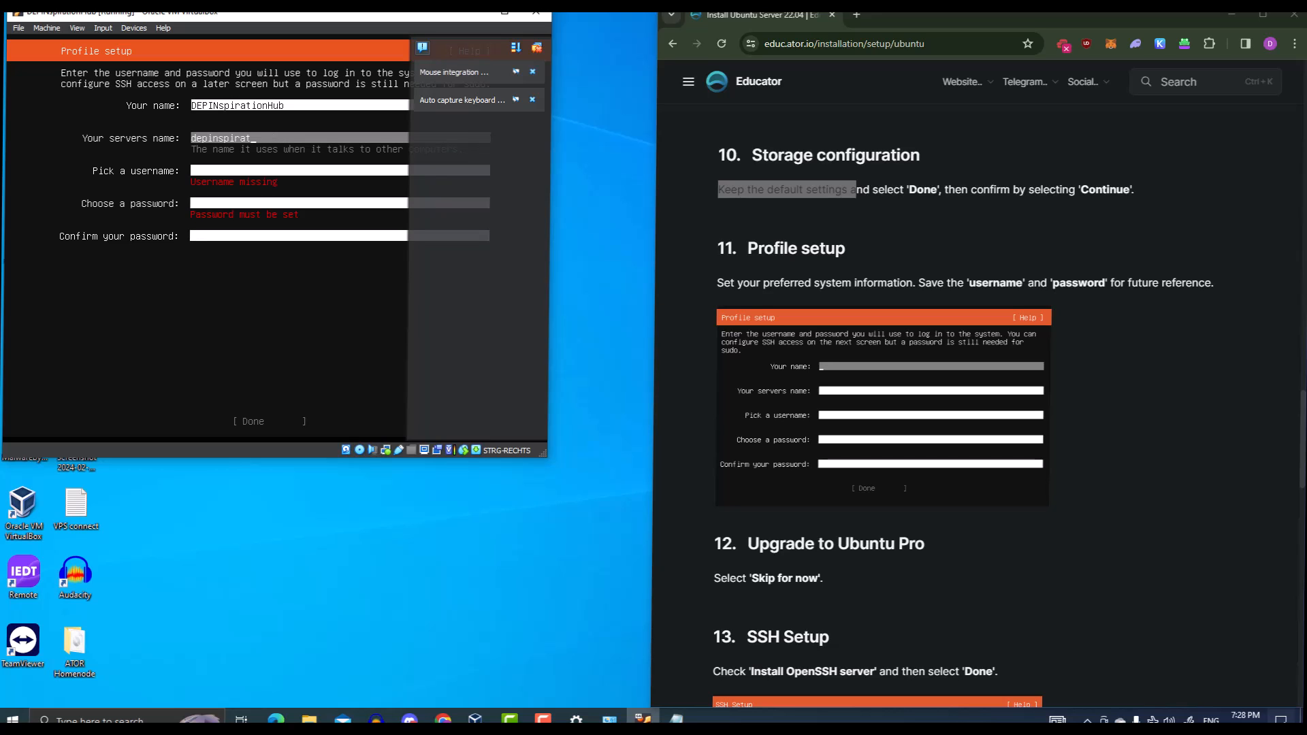
key("Tab")
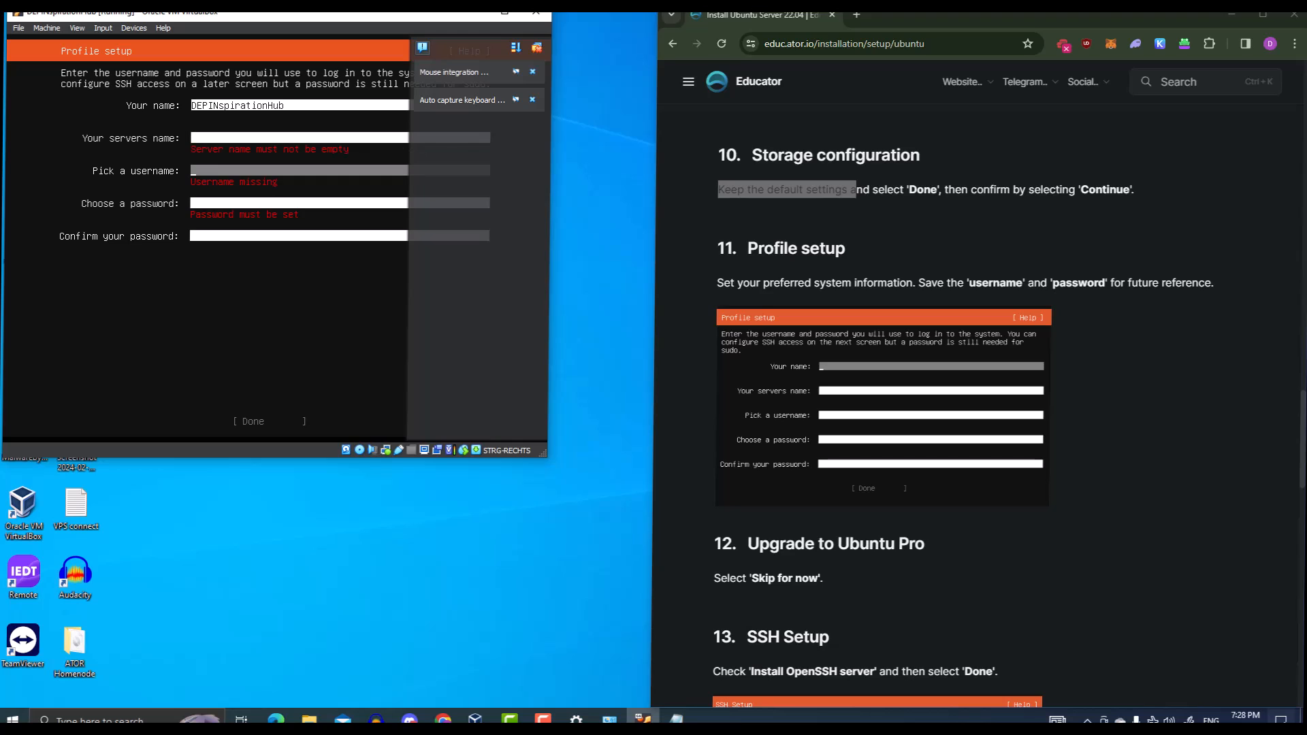
type("depinspirationhub")
key("Tab")
type("*****")
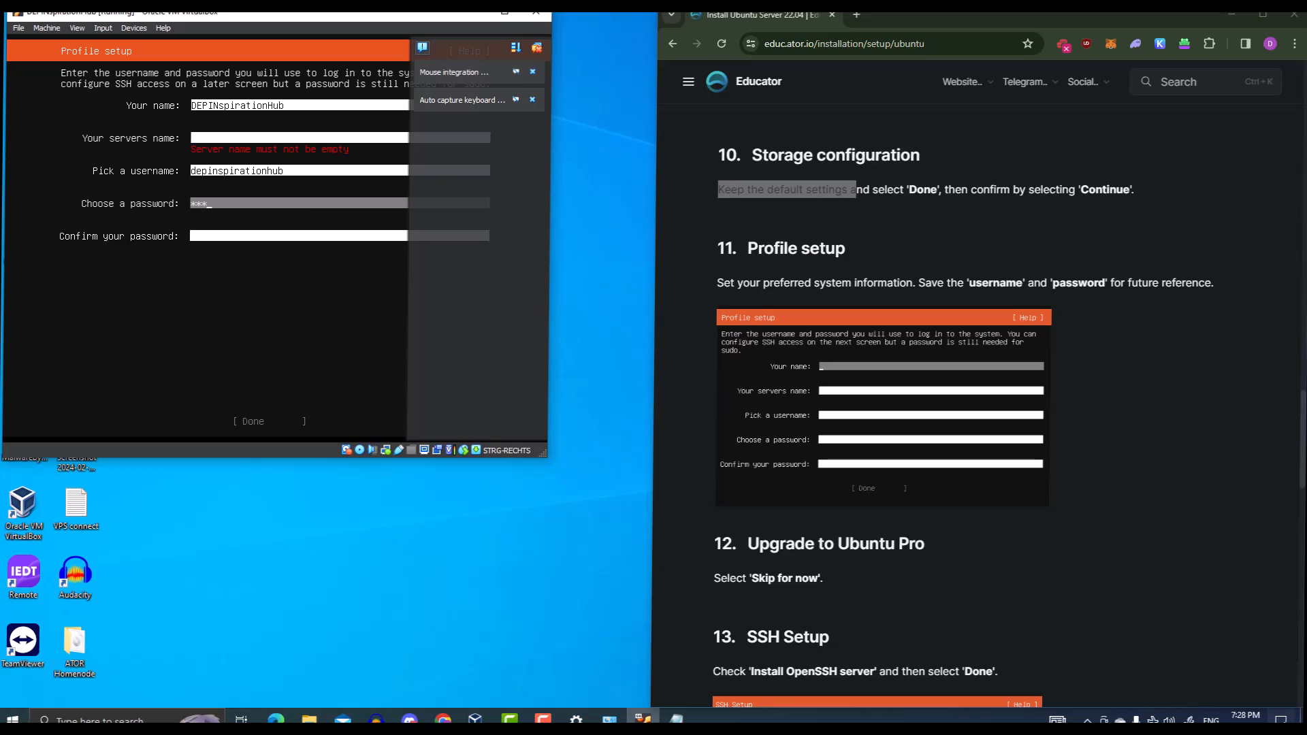
type("****")
key("Down")
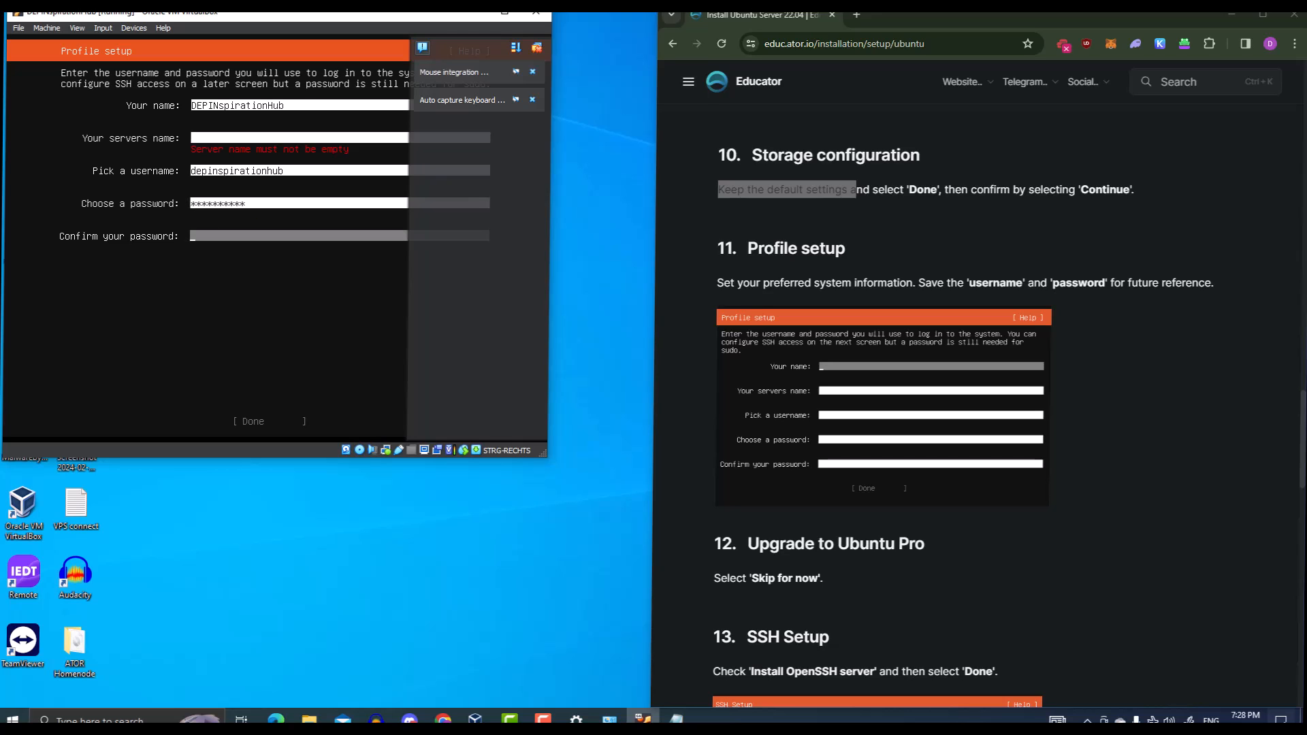
type("*********")
Re-enter depinspirationhub in the empty server name field
key("Tab")
key("Tab")
key("Tab")
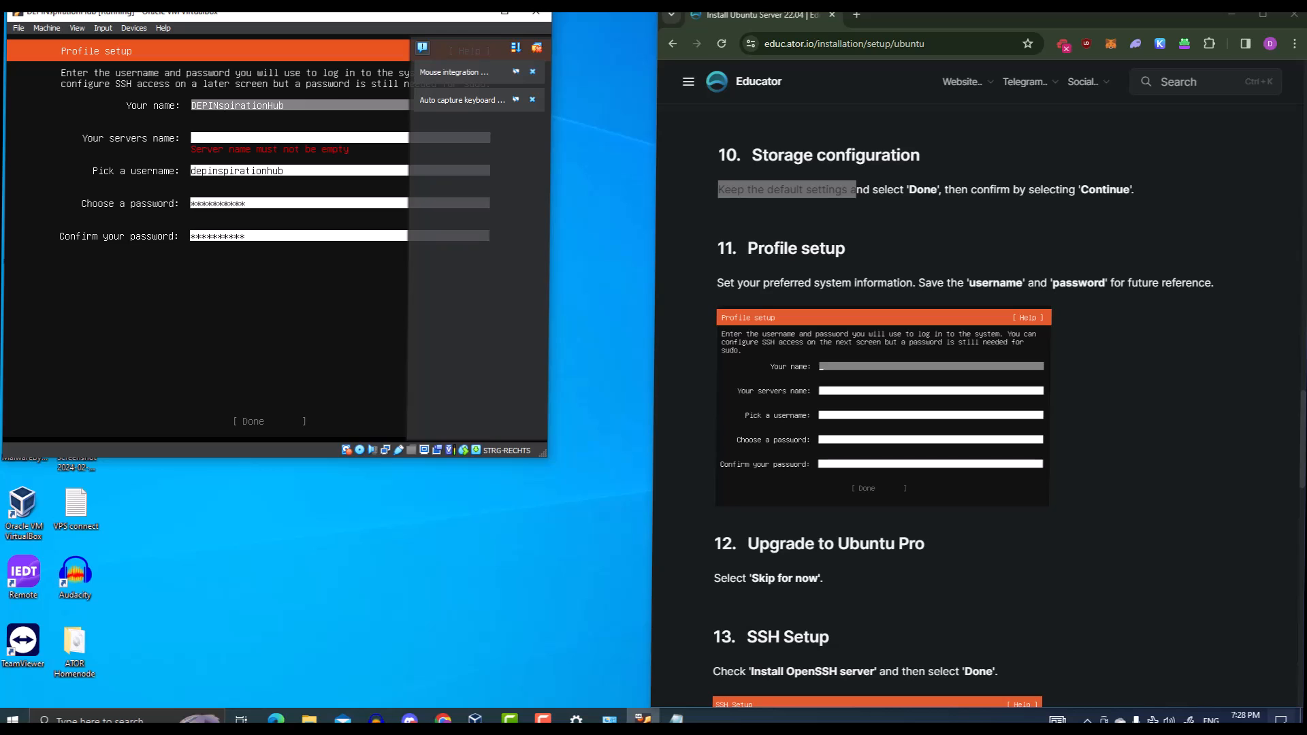
key("Tab")
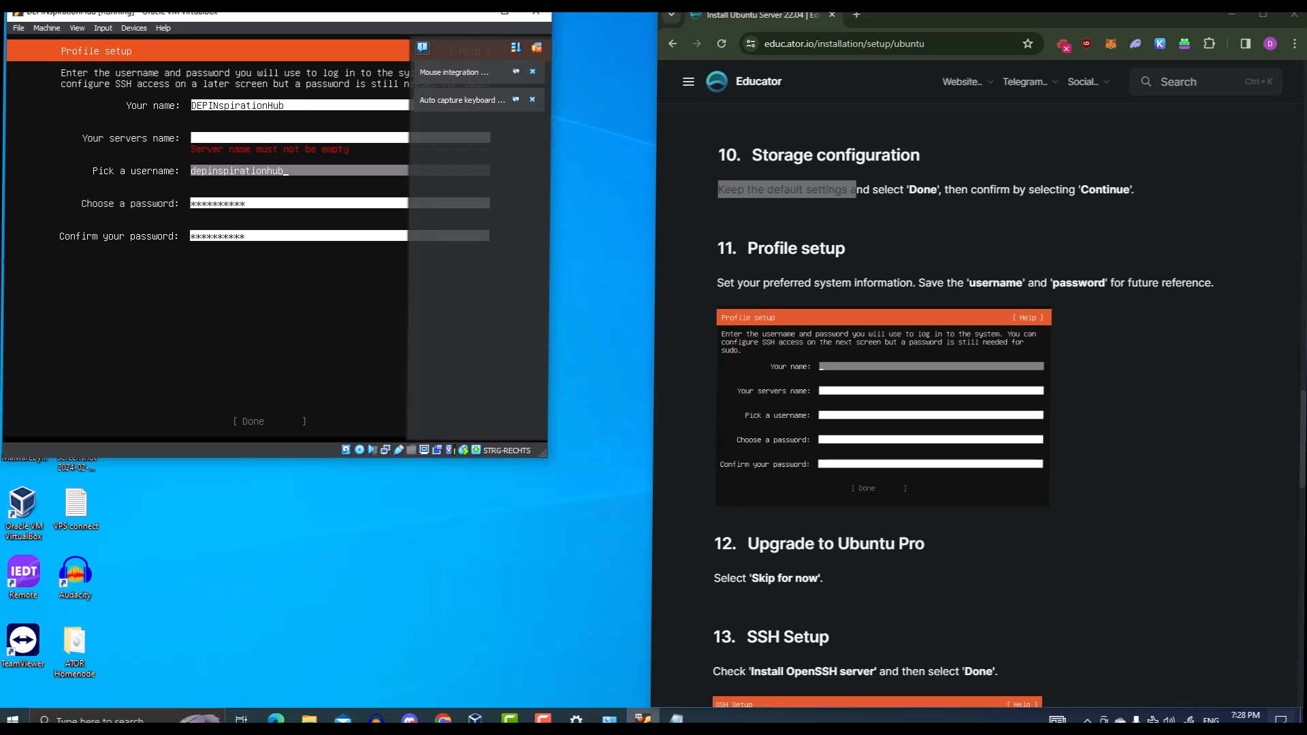
key("Tab")
key("Tab")
key("Tab")
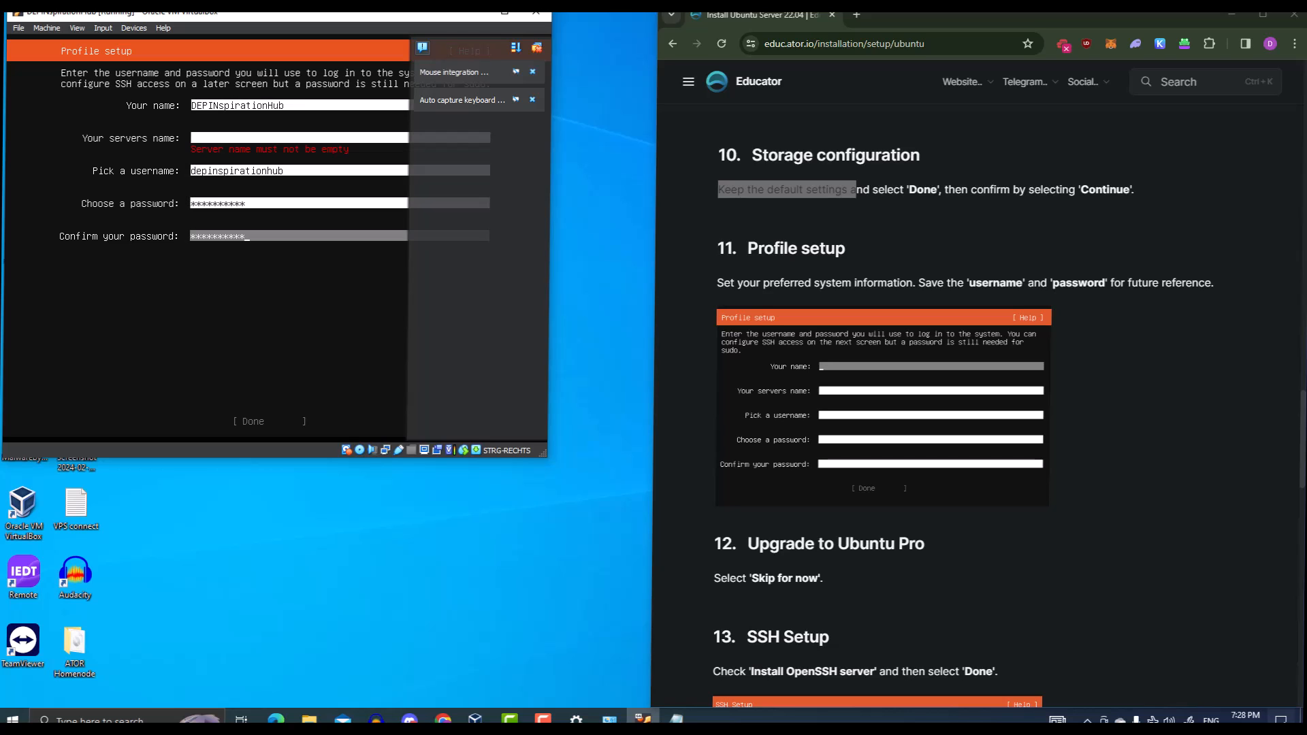
key("Tab")
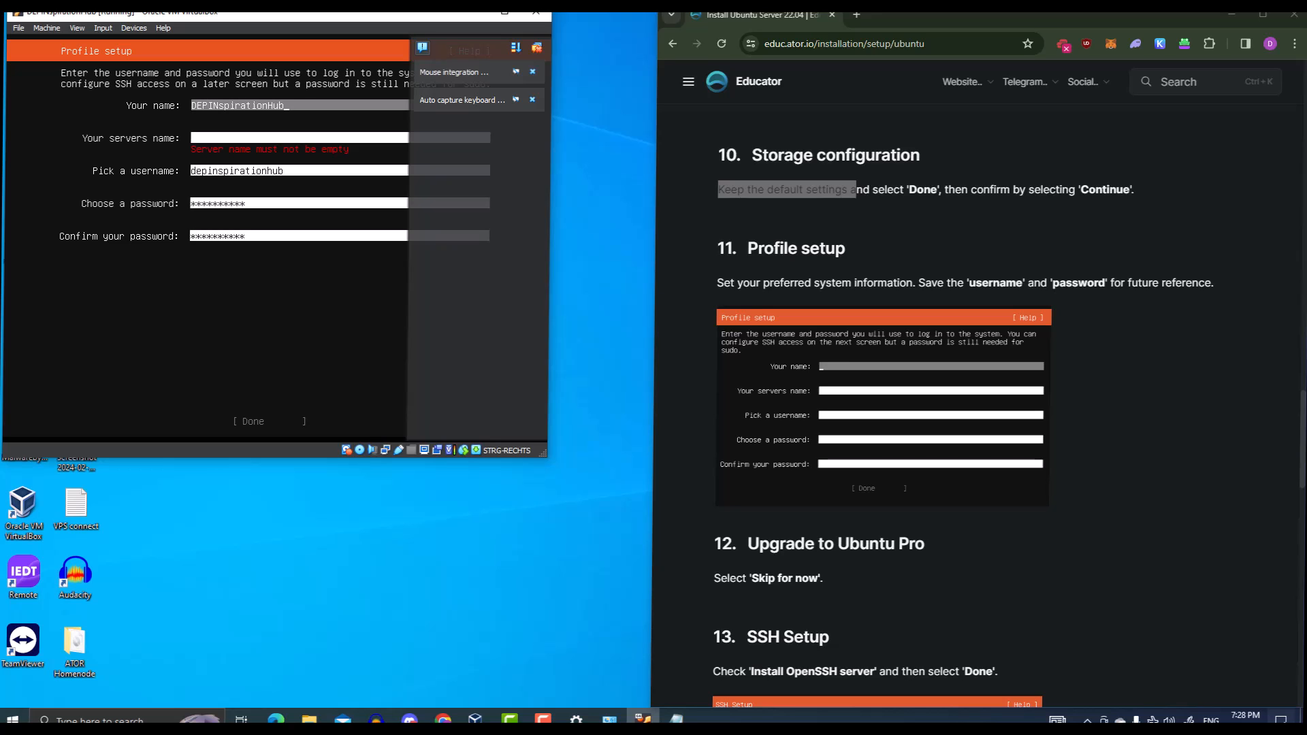
key("Tab")
key("Tab")
key("Tab")
key("Tab")
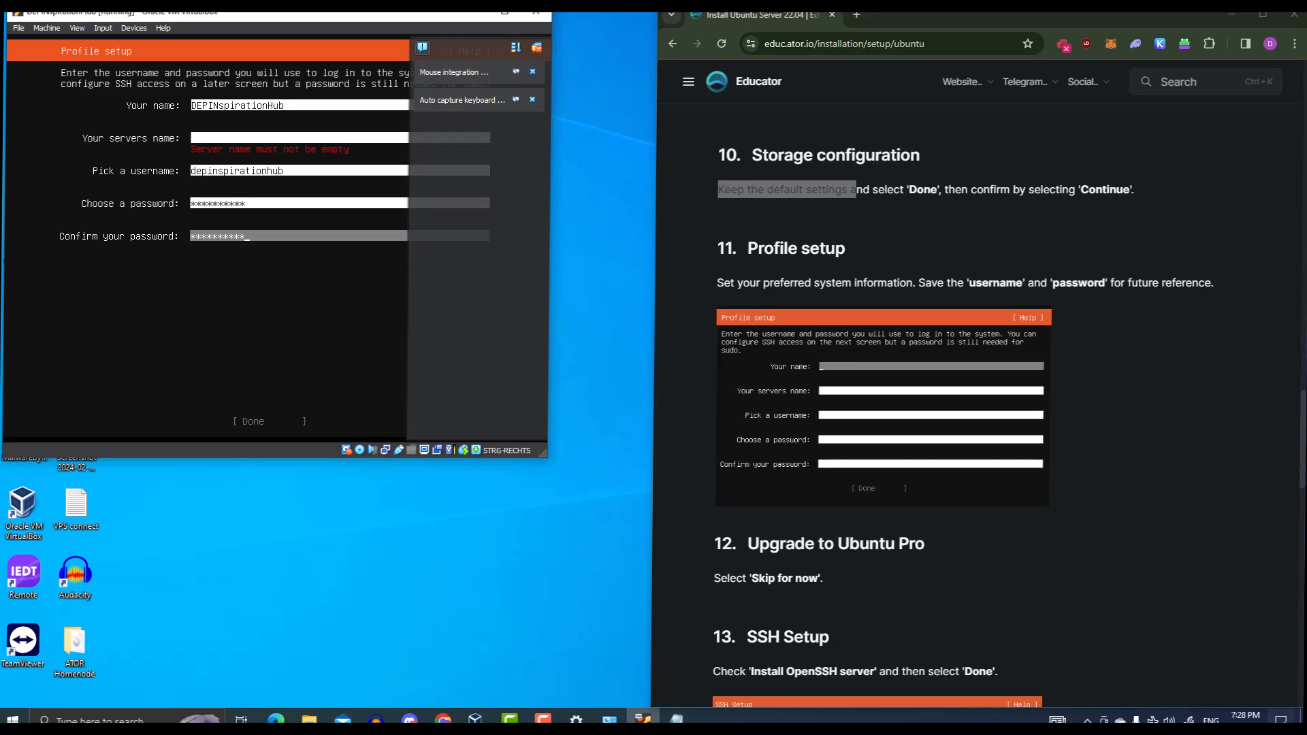
key("Tab")
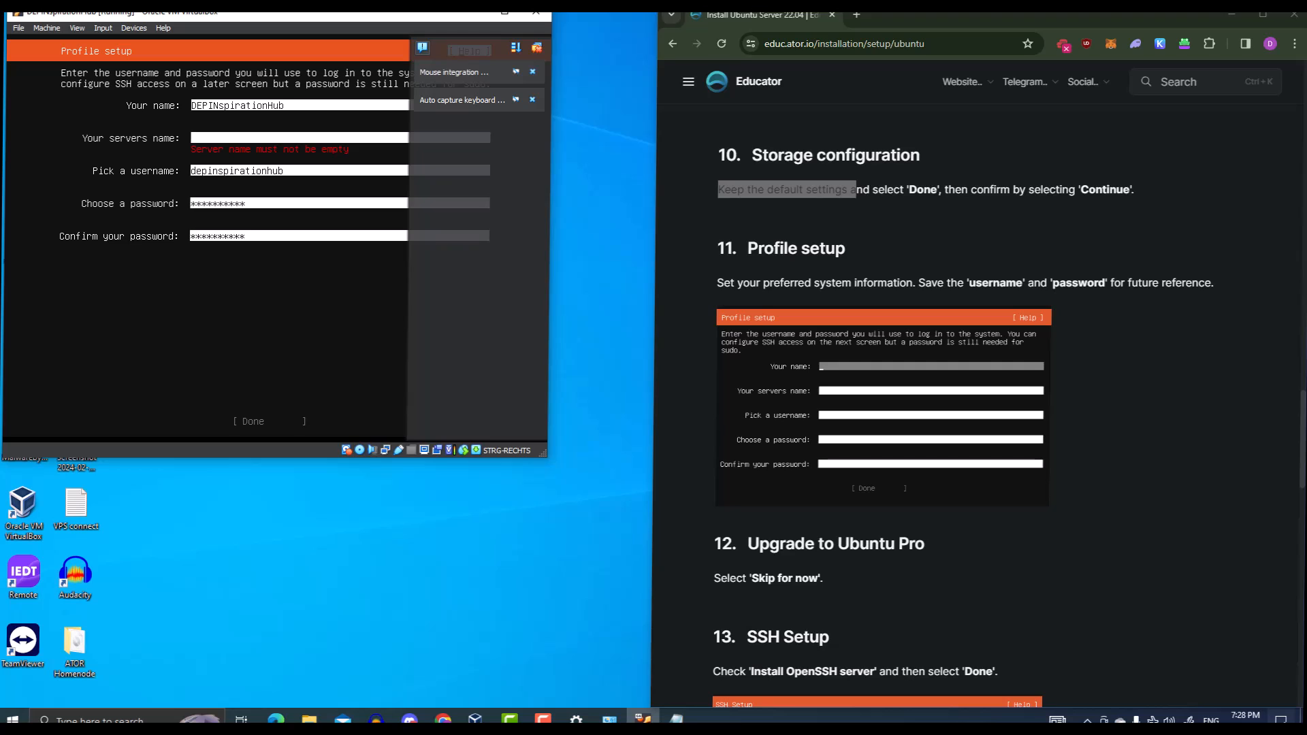
key("Tab")
key("Tab")
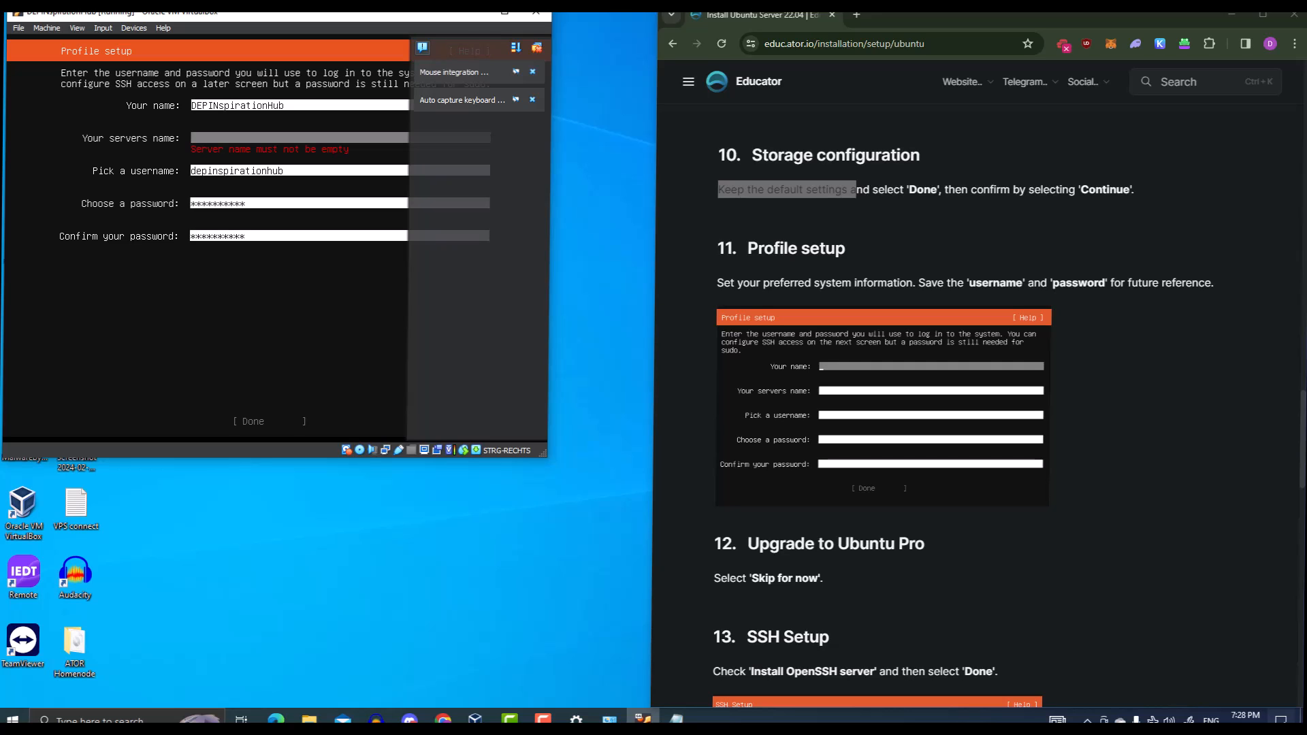
type("dep")
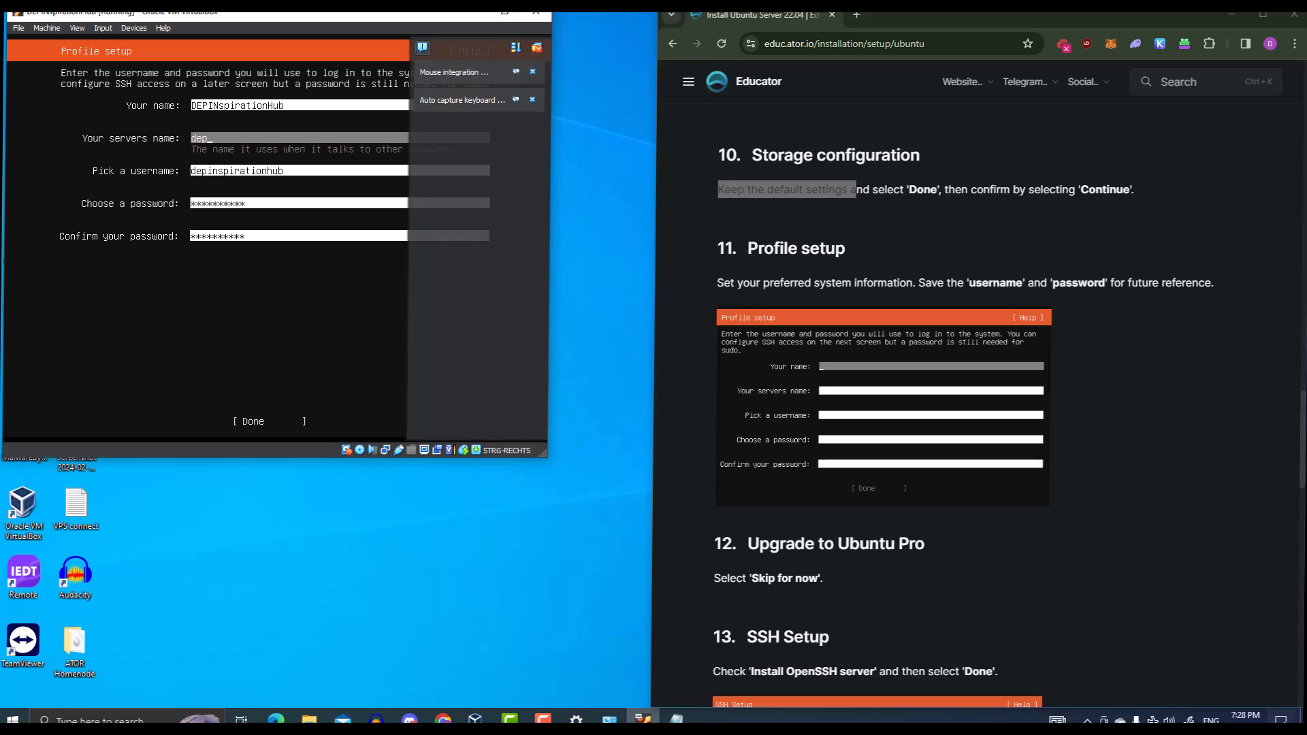
type("inspiratio")
type("nhub")
Submit the completed profile to proceed to the Ubuntu Pro step
key("Down")
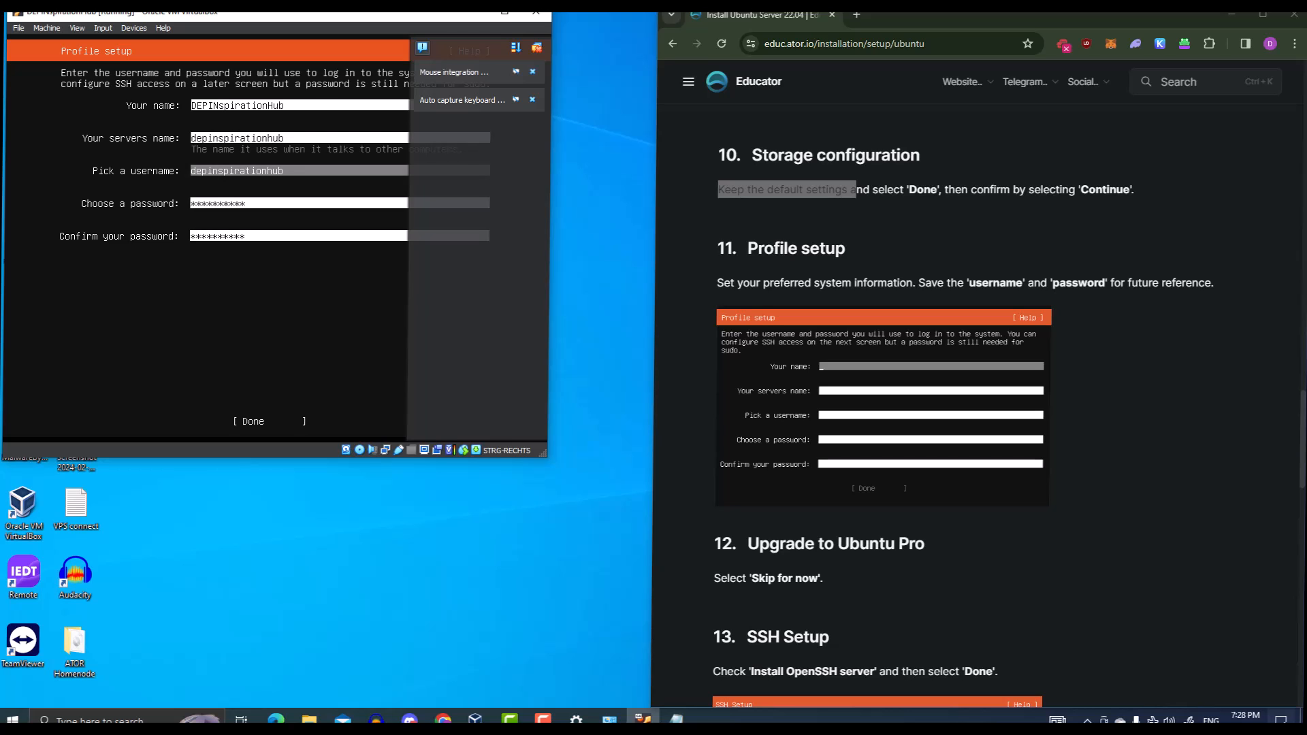
key("Num_Lock")
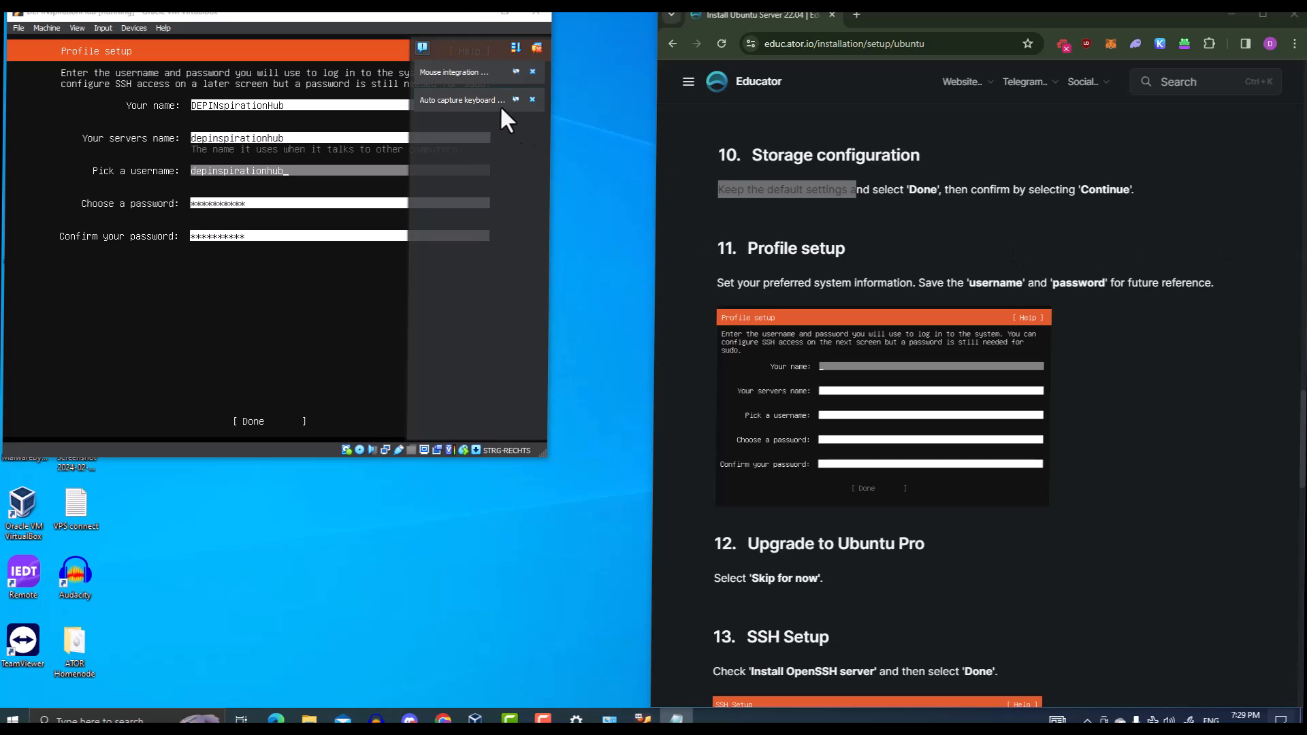
key("Num_Lock")
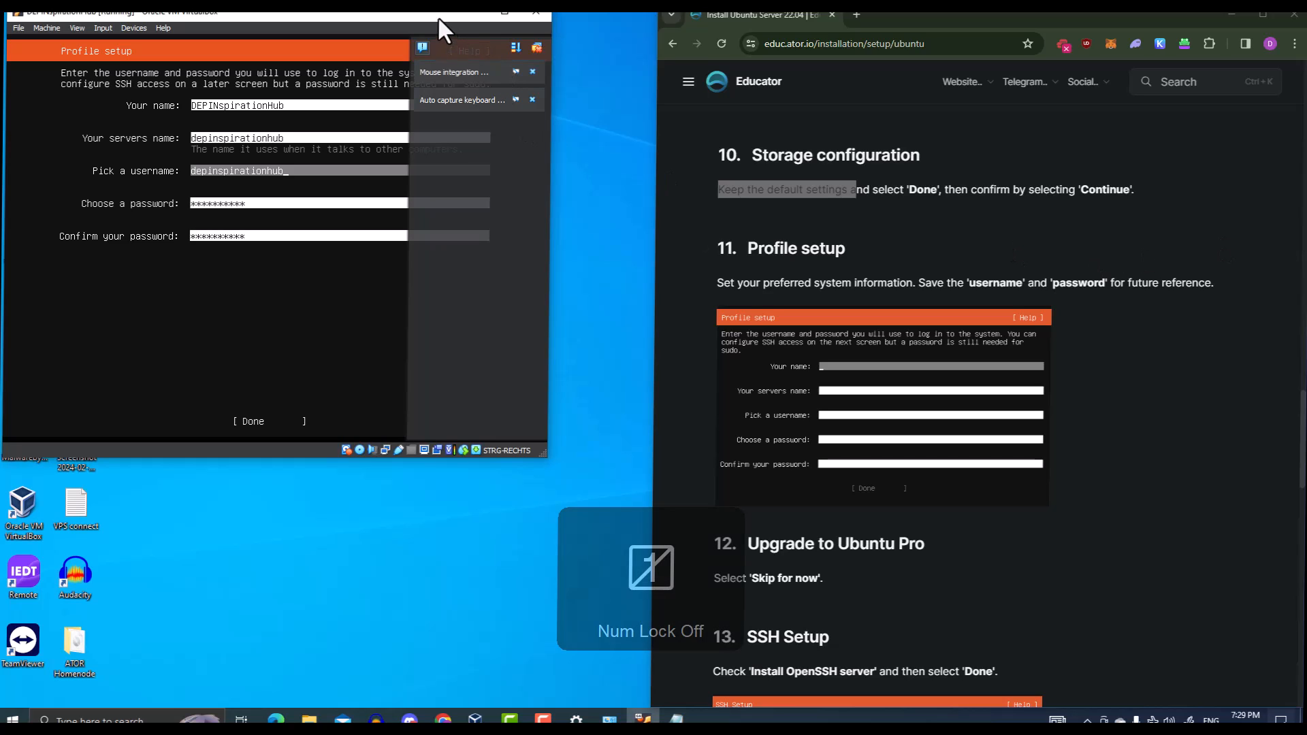
key("Tab")
key("Tab")
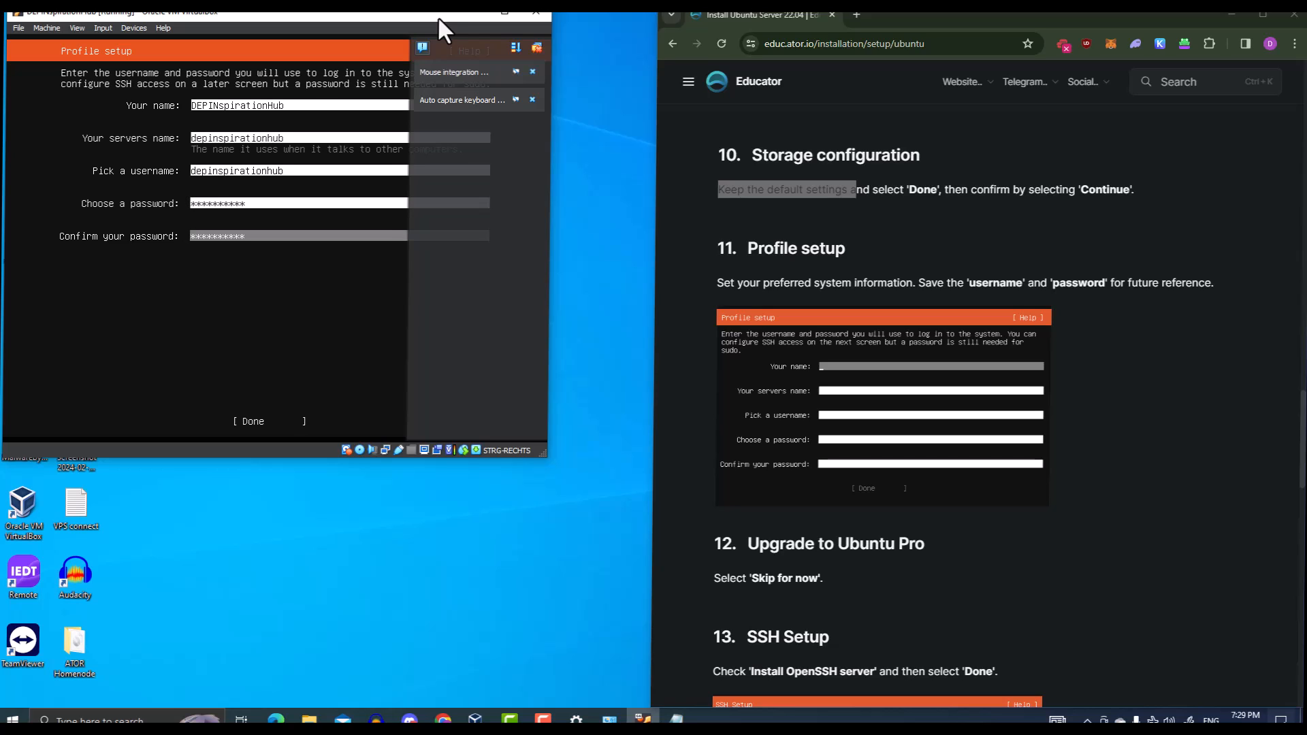
key("Tab")
key("Return")
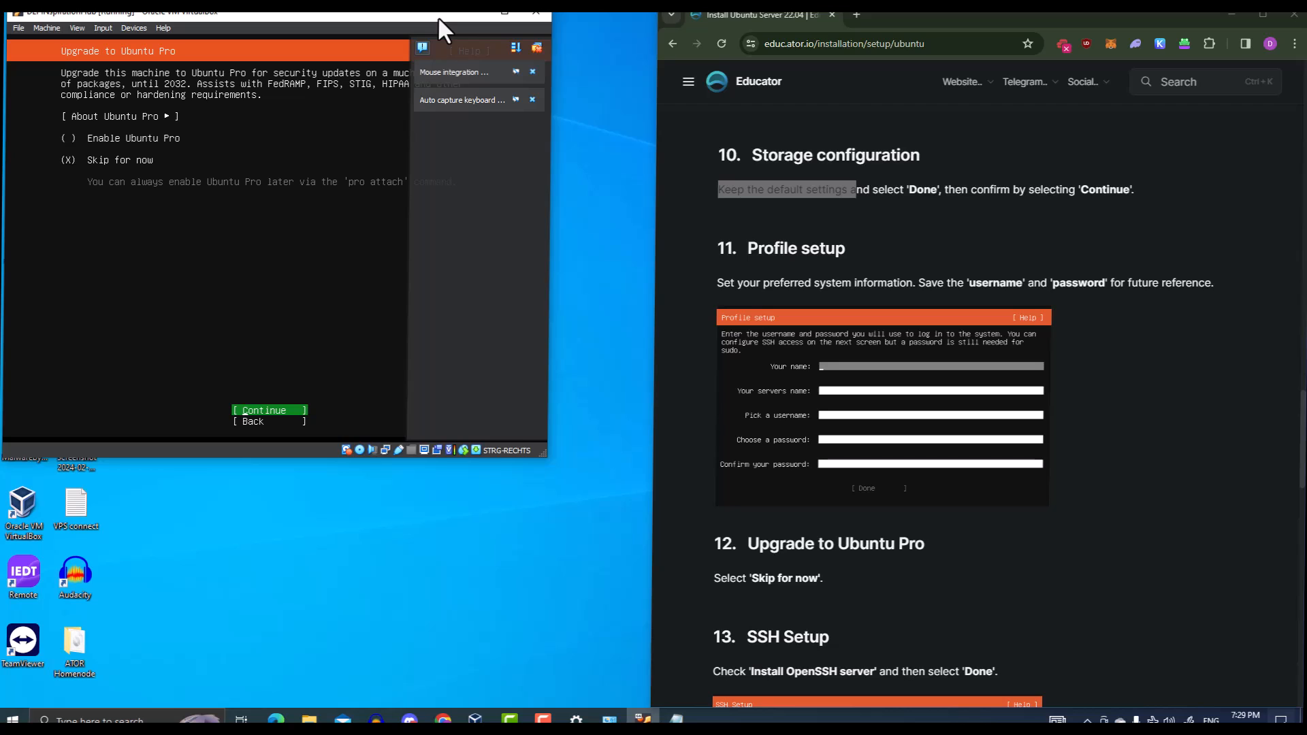
Skip the Ubuntu Pro upgrade with 'Skip for now' and continue
scroll(827, 548, "down", 4)
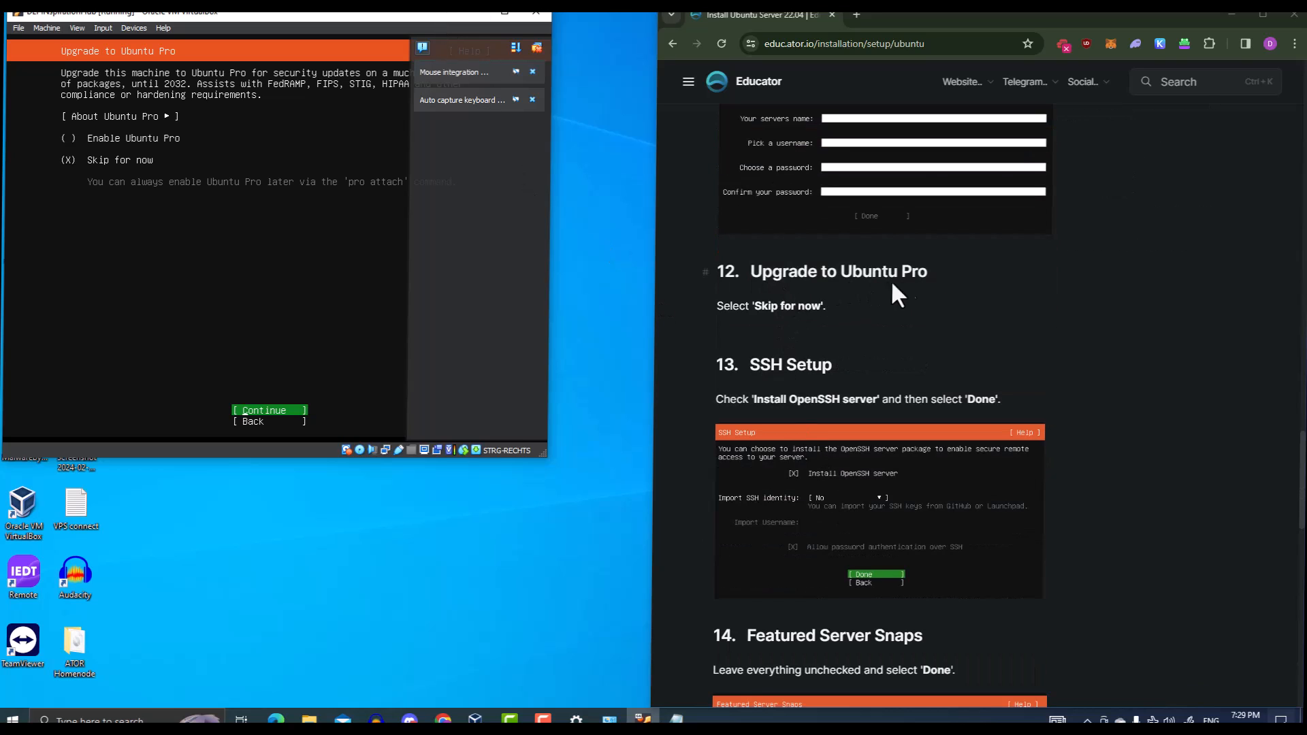
key("Num_Lock")
left_click_drag(753, 305, 804, 306)
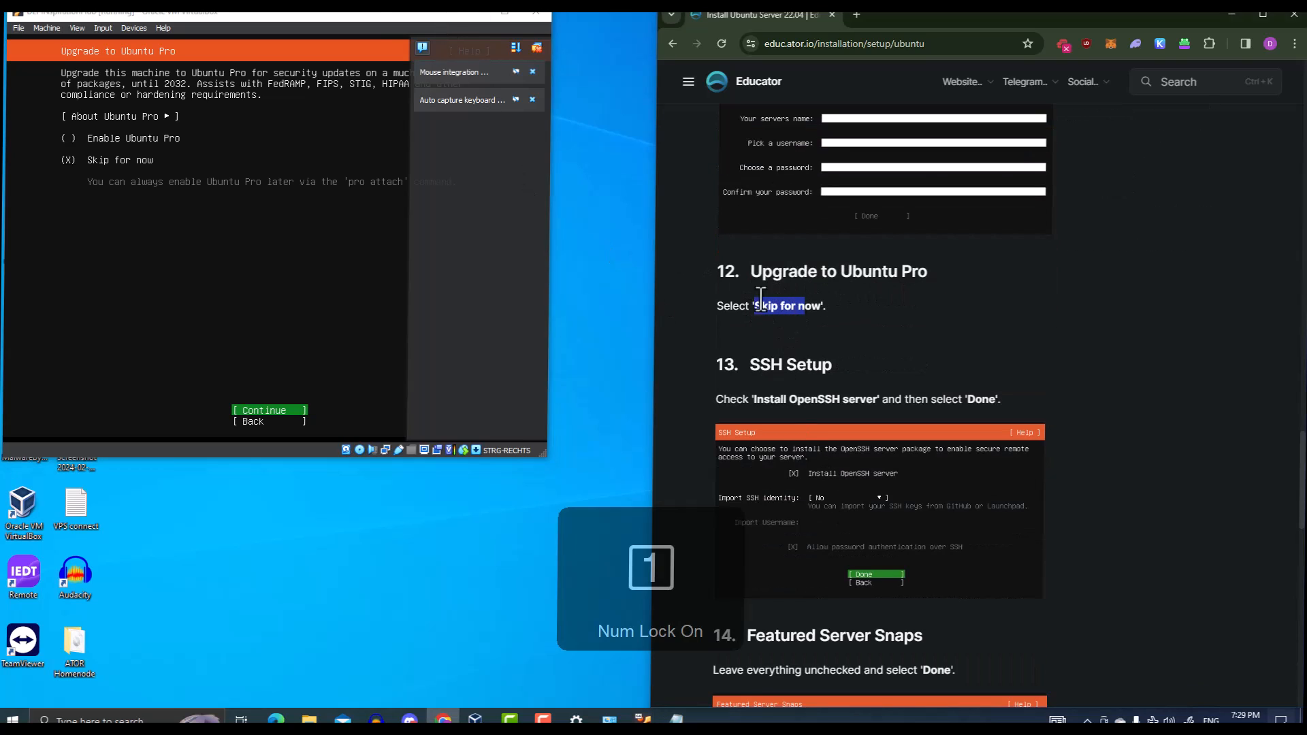
left_click(367, 12)
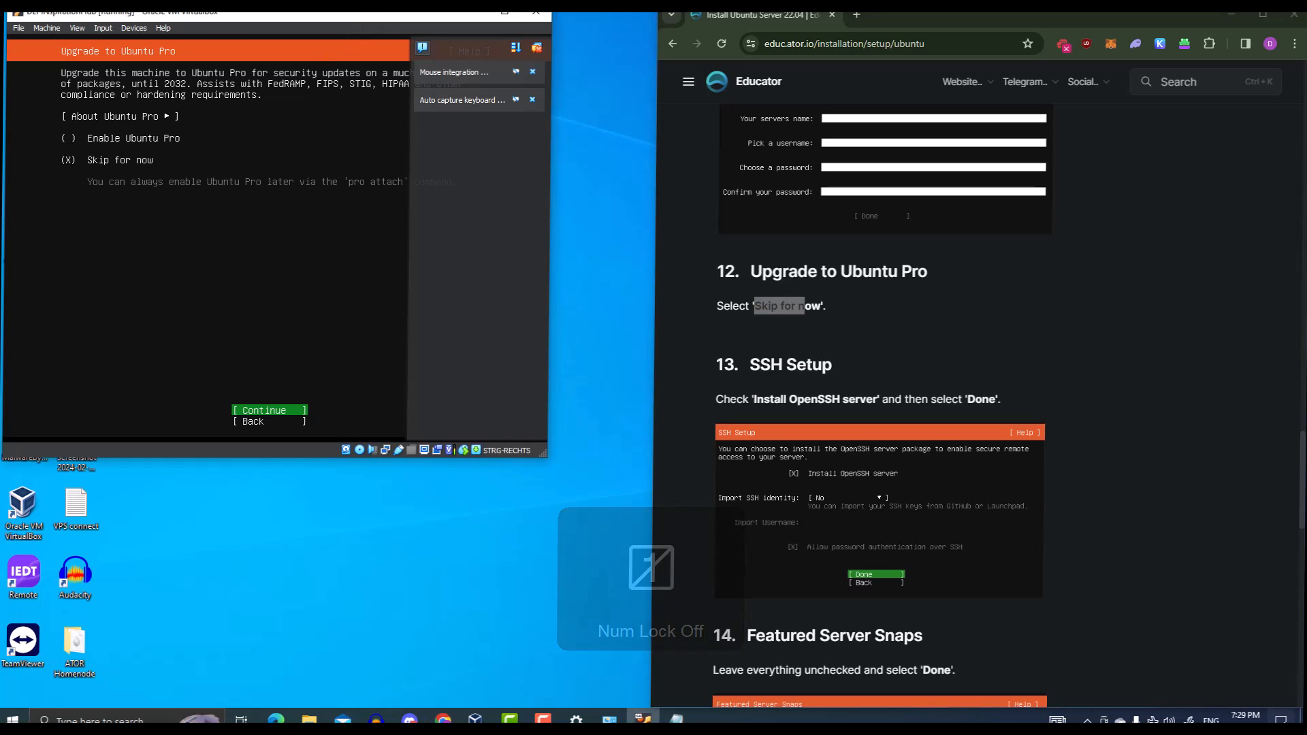
key("Down")
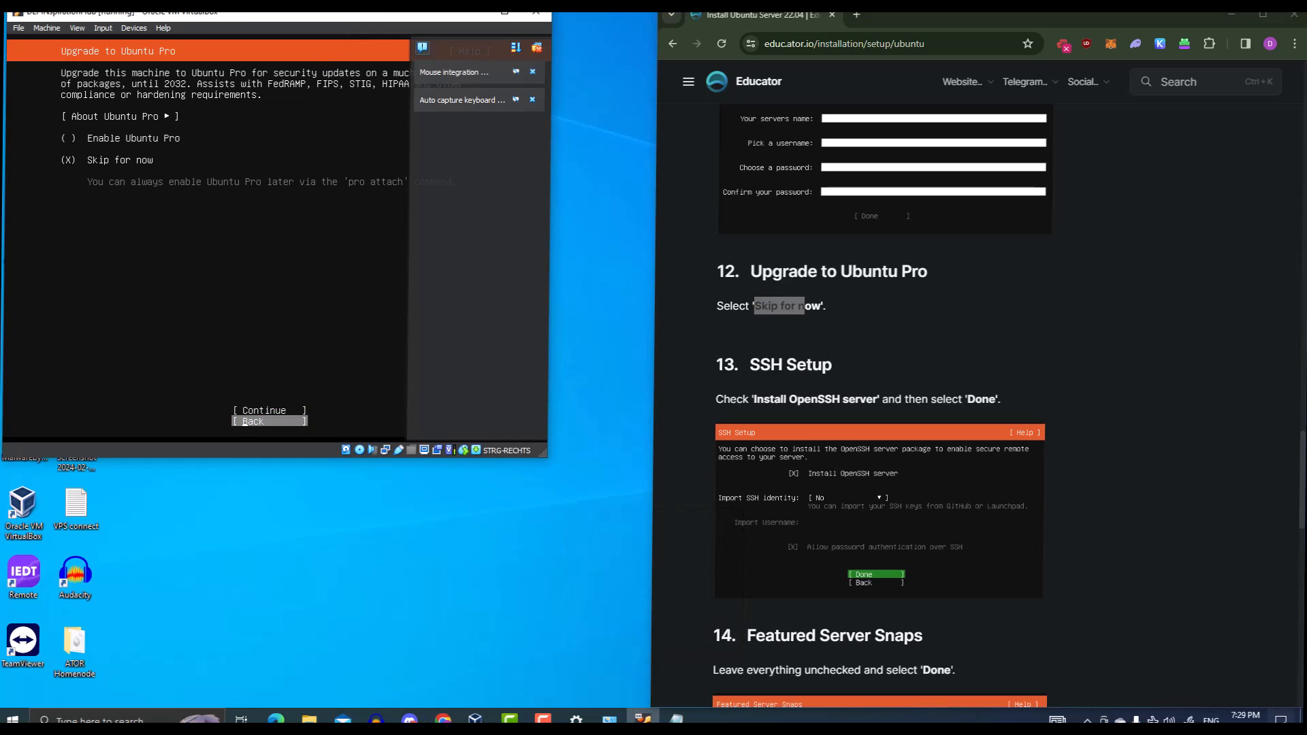
key("Tab")
key("Tab")
key("Tab")
key("Tab")
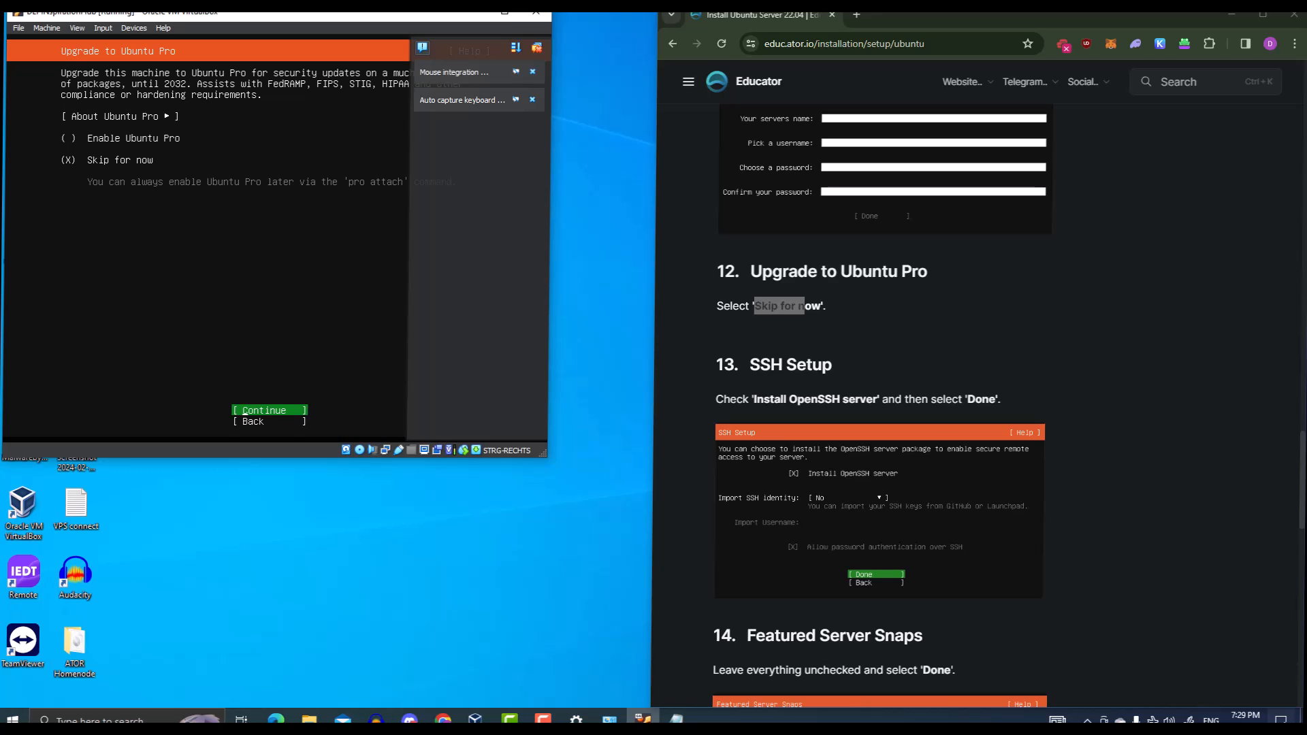
key("Return")
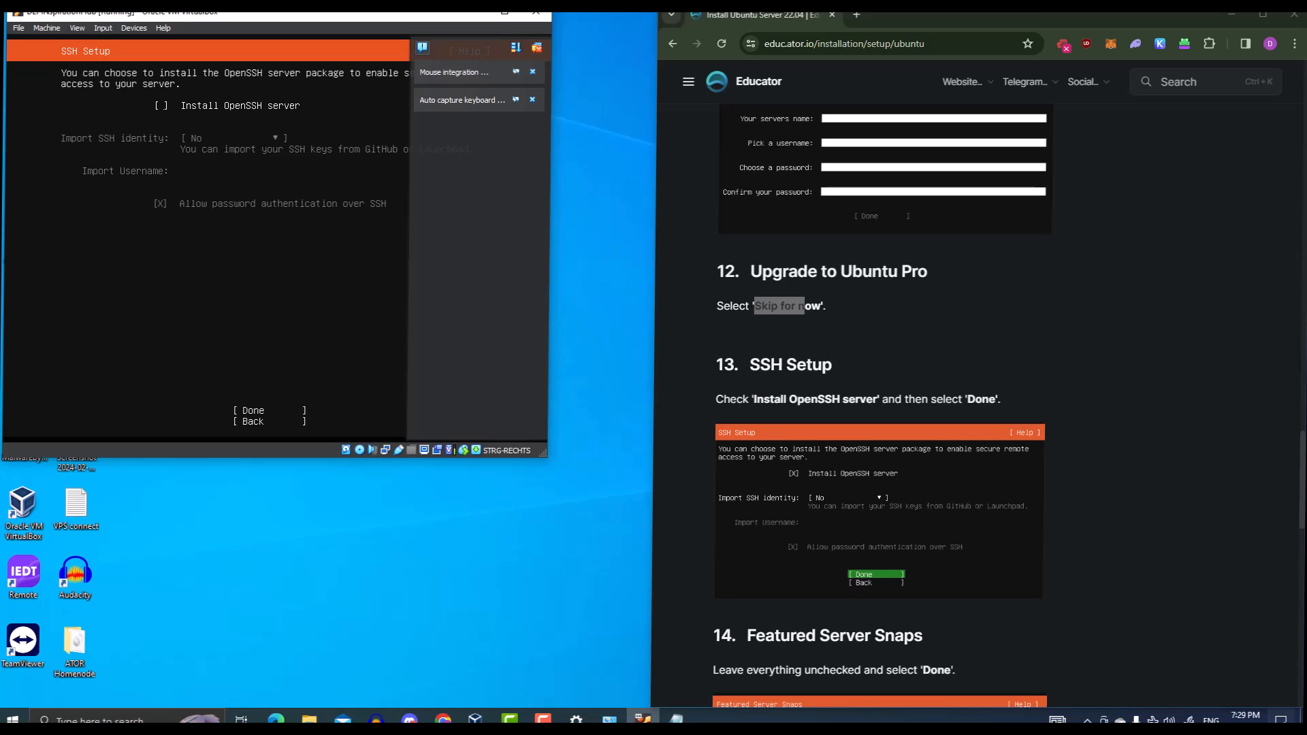
Check 'Install OpenSSH server' and confirm the SSH setup
scroll(796, 306, "down", 3)
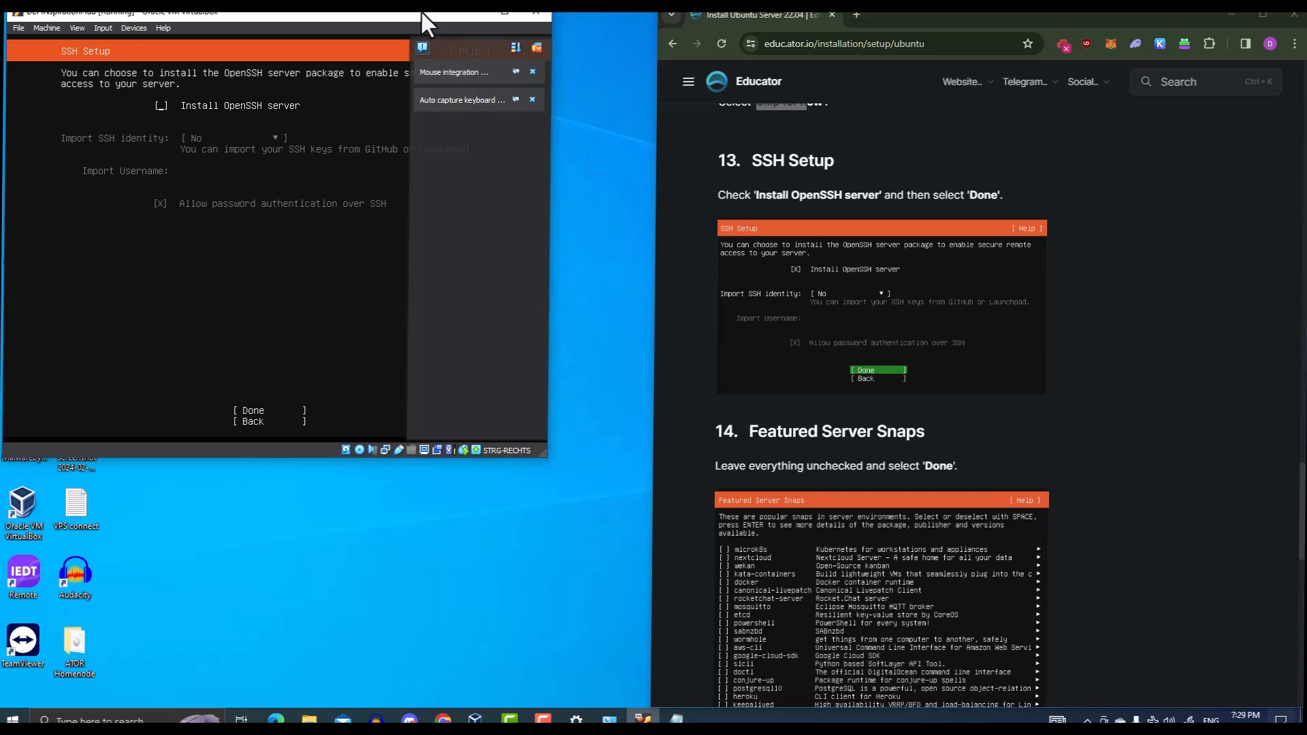
key("space")
key("Tab")
key("Tab")
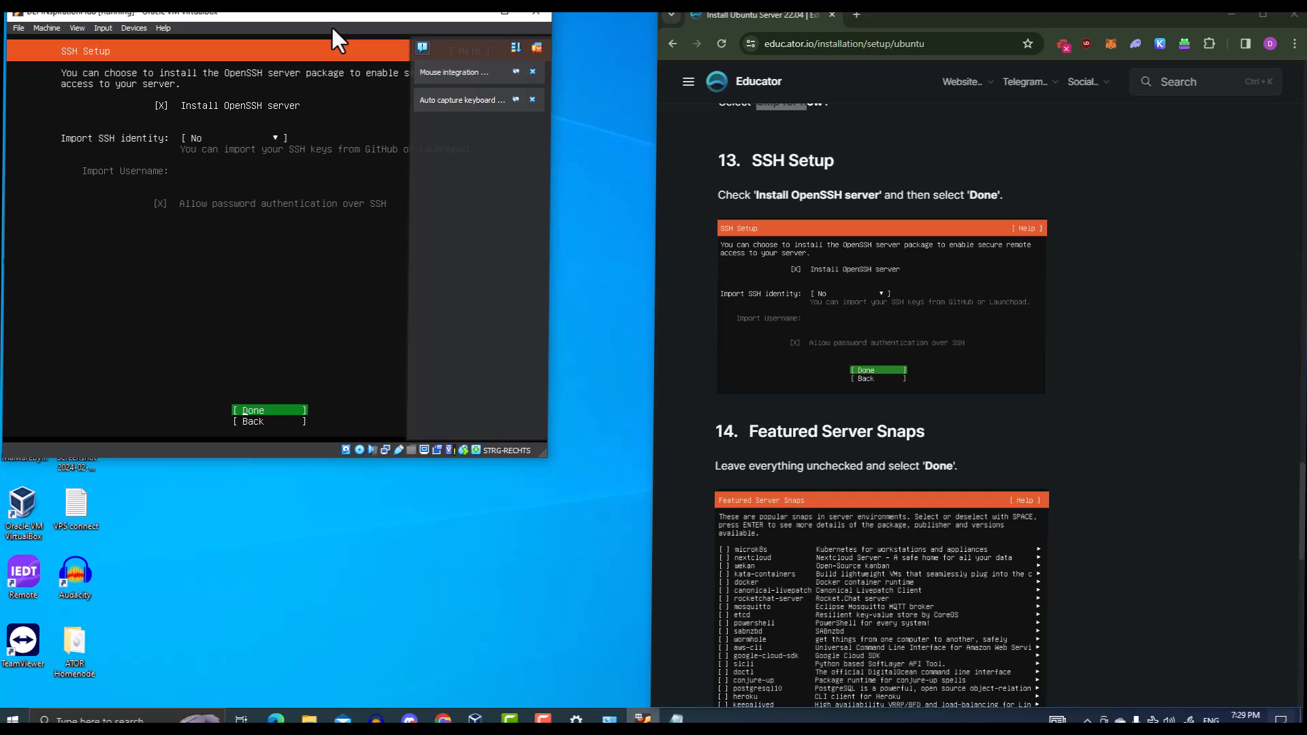
key("Return")
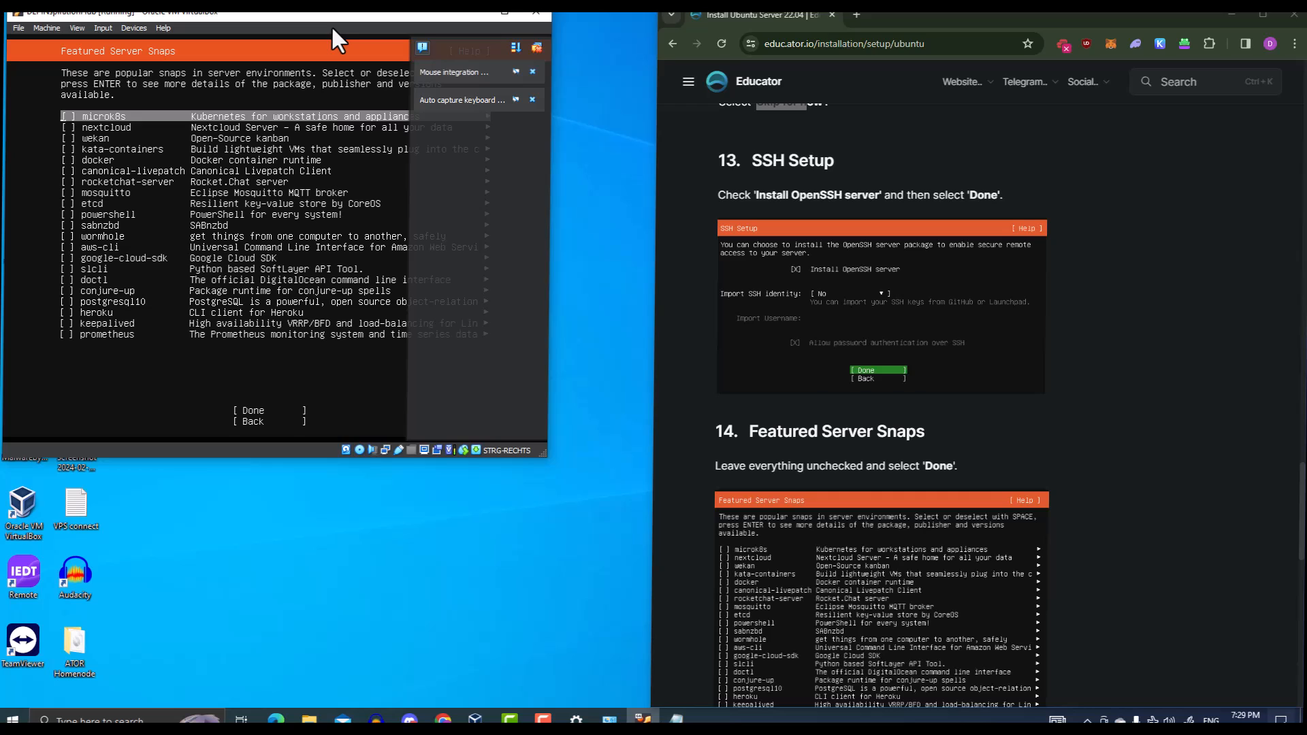
Confirm Featured Server Snaps with no snaps selected to begin installation
scroll(744, 326, "down", 3)
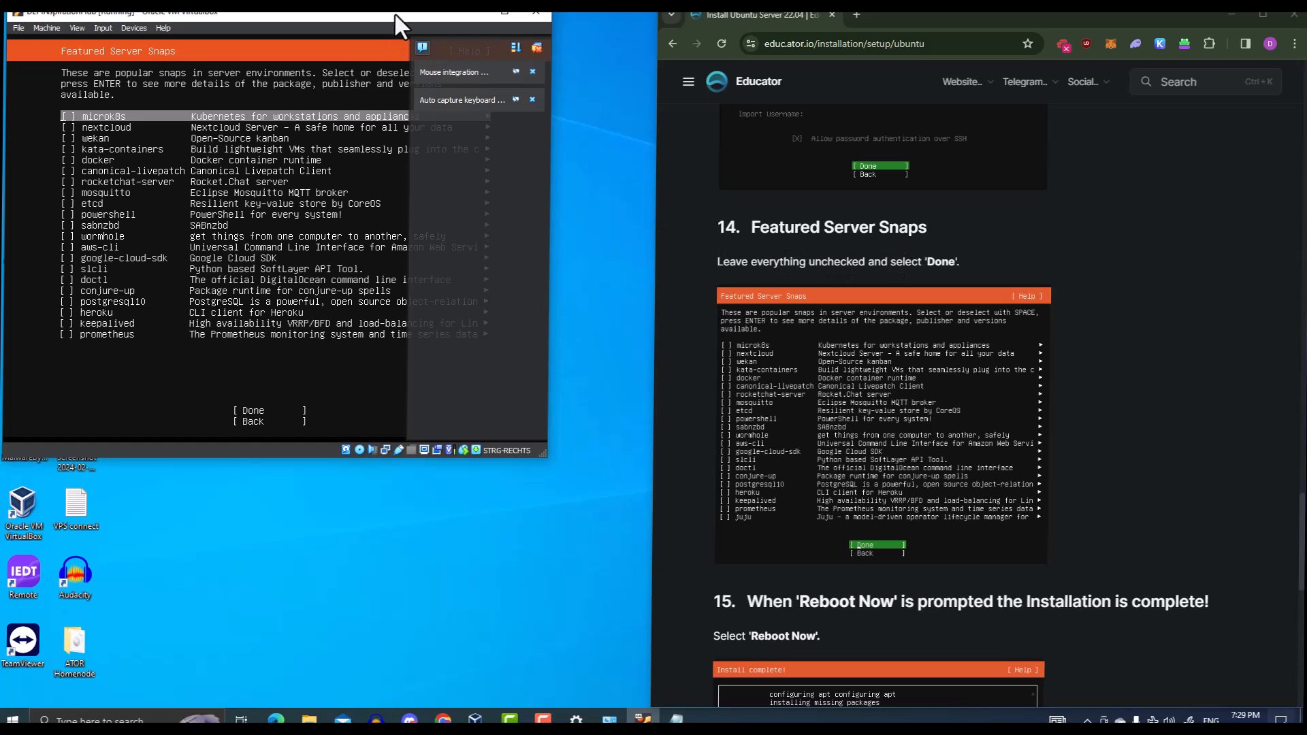
key("Tab")
key("Tab")
key("Tab")
key("Tab")
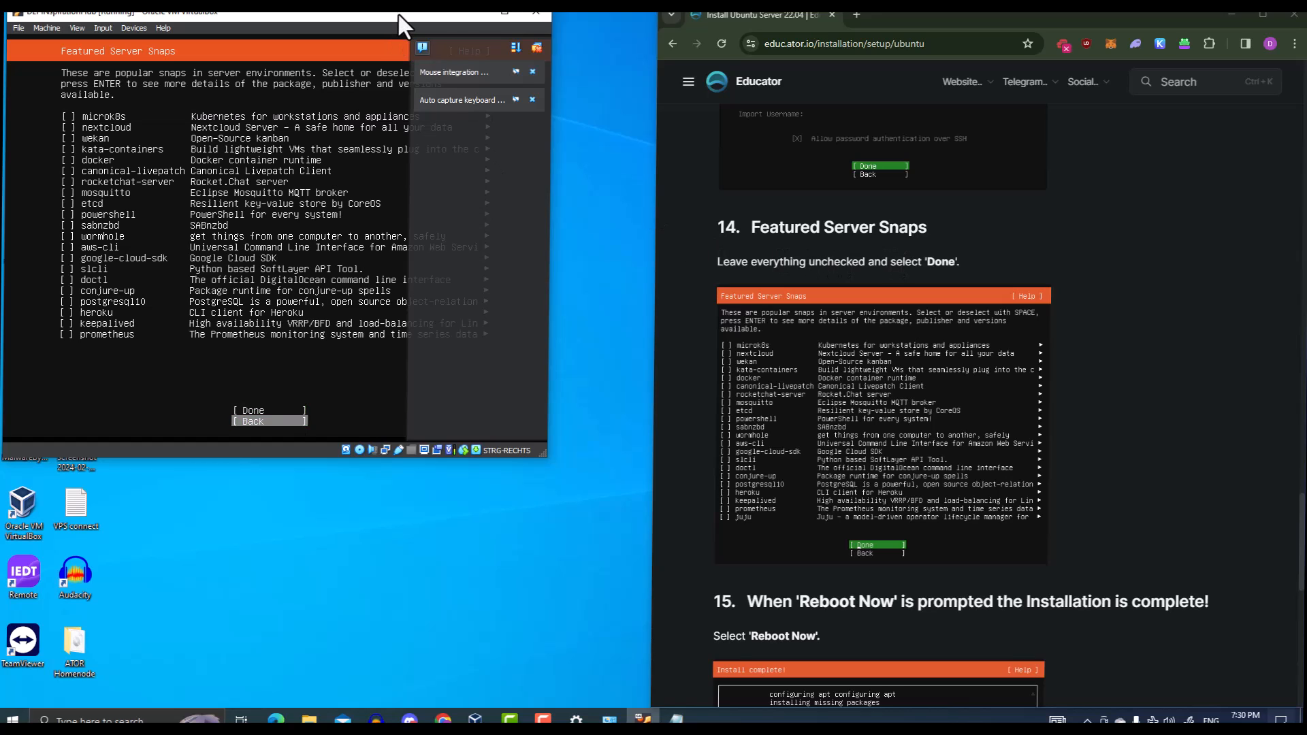
key("Tab")
key("Tab")
key("Tab")
key("Tab")
key("Tab")
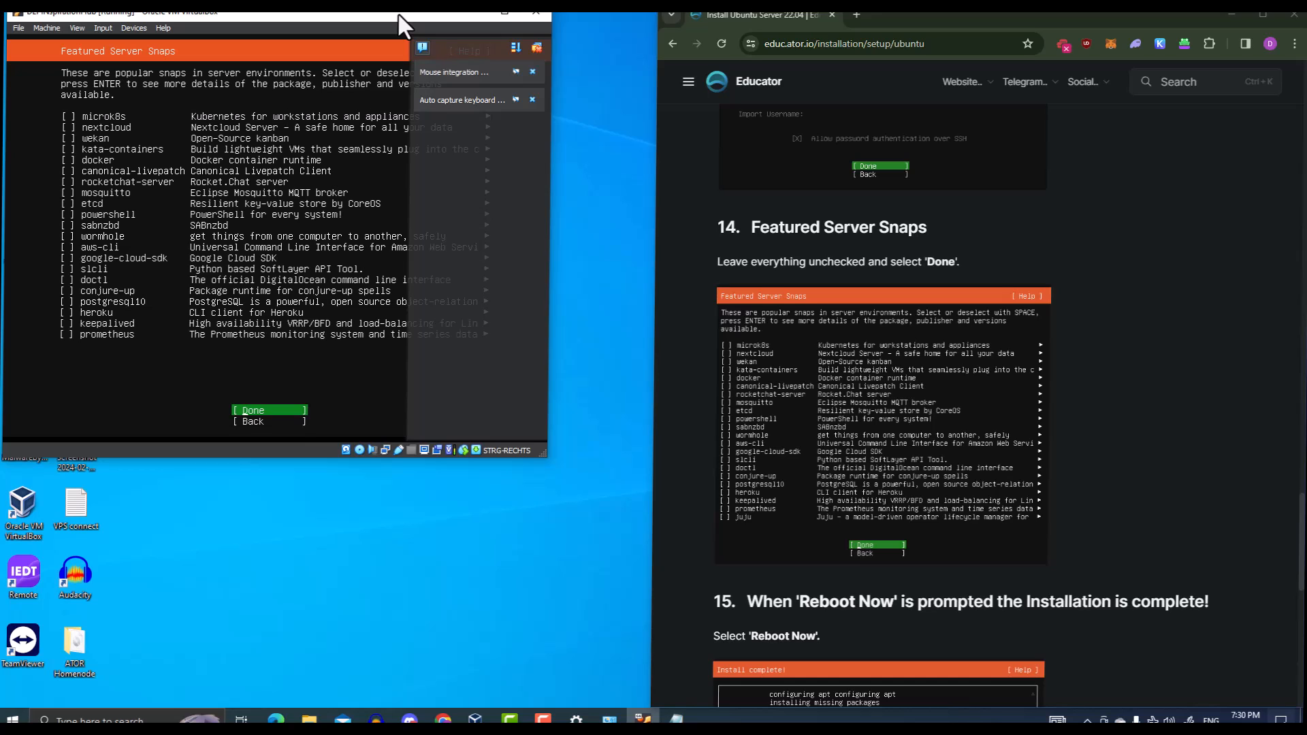
key("Return")
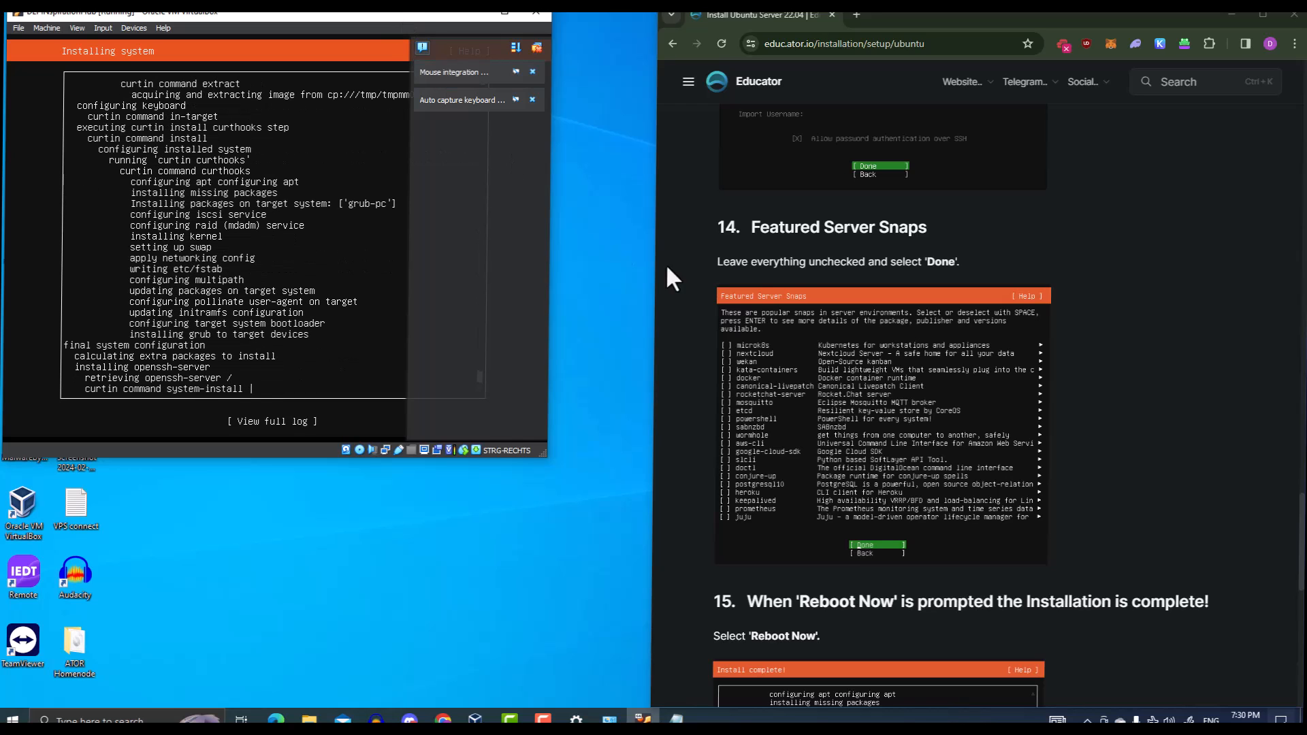
Once Ubuntu shows 'Install complete!', choose Reboot Now to restart the new server
scroll(785, 353, "down", 4)
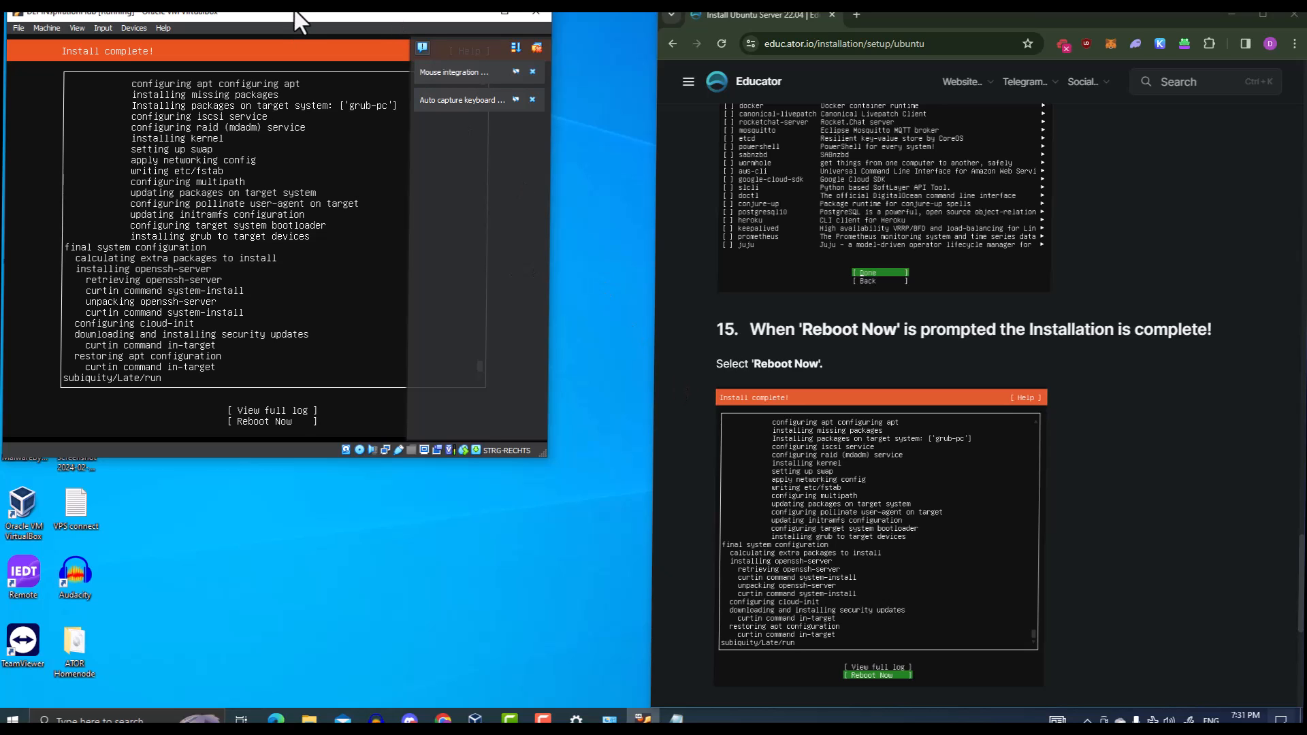
key("Tab")
key("Tab")
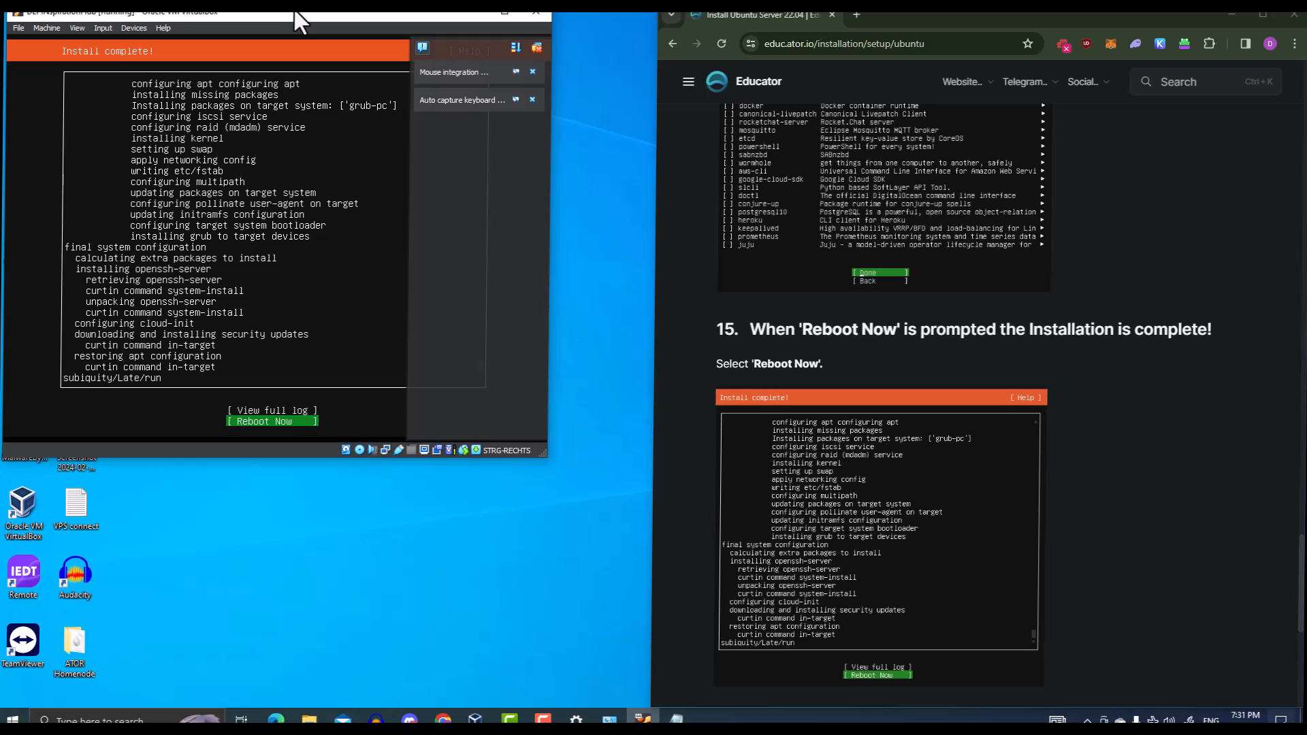
key("Return")
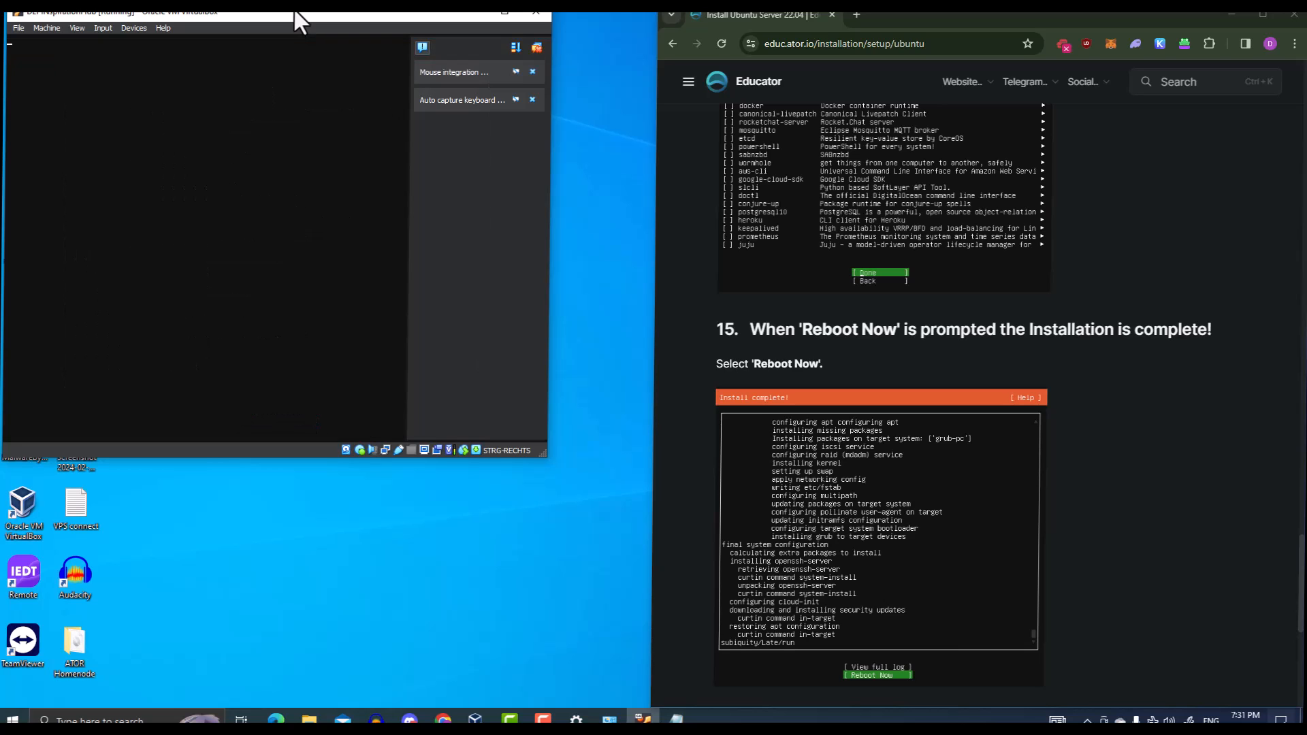
Dismiss the remove-installation-medium prompt so the VM boots to the Ubuntu 22.04.4 login
scroll(1129, 289, "down", 6)
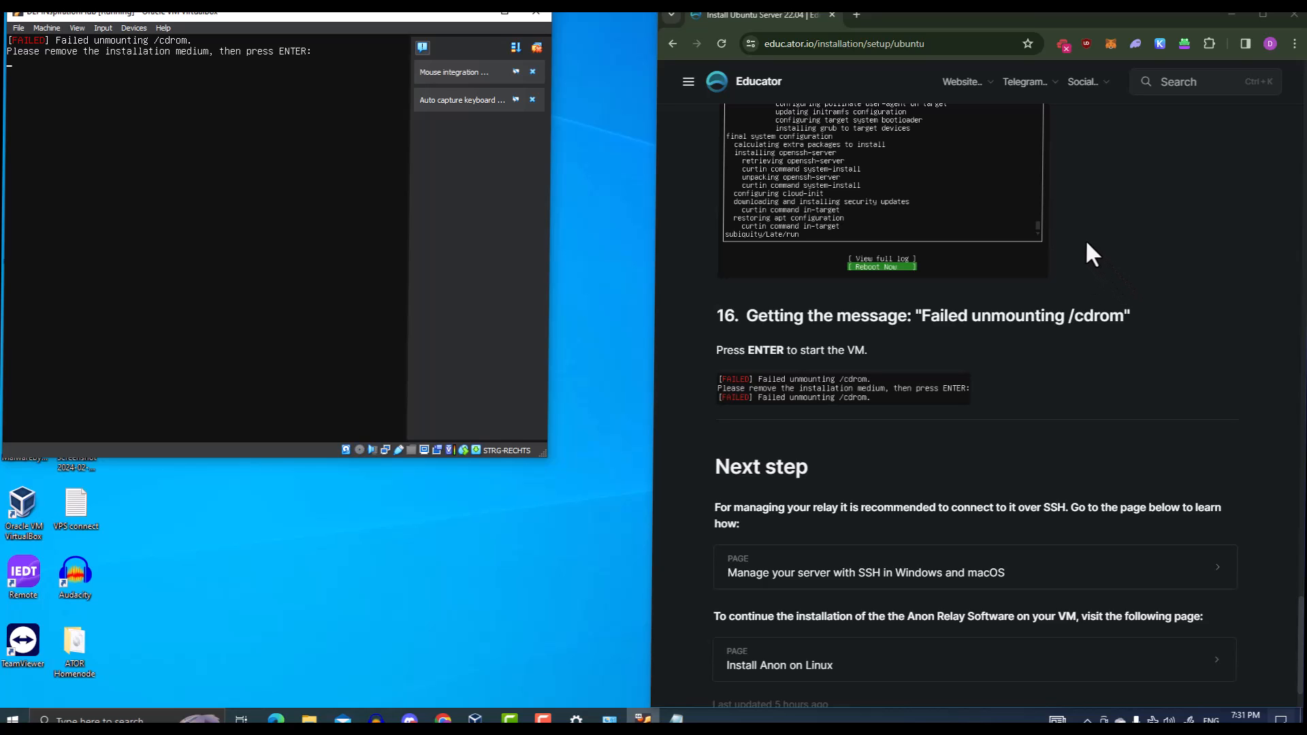
scroll(1082, 241, "up", 2)
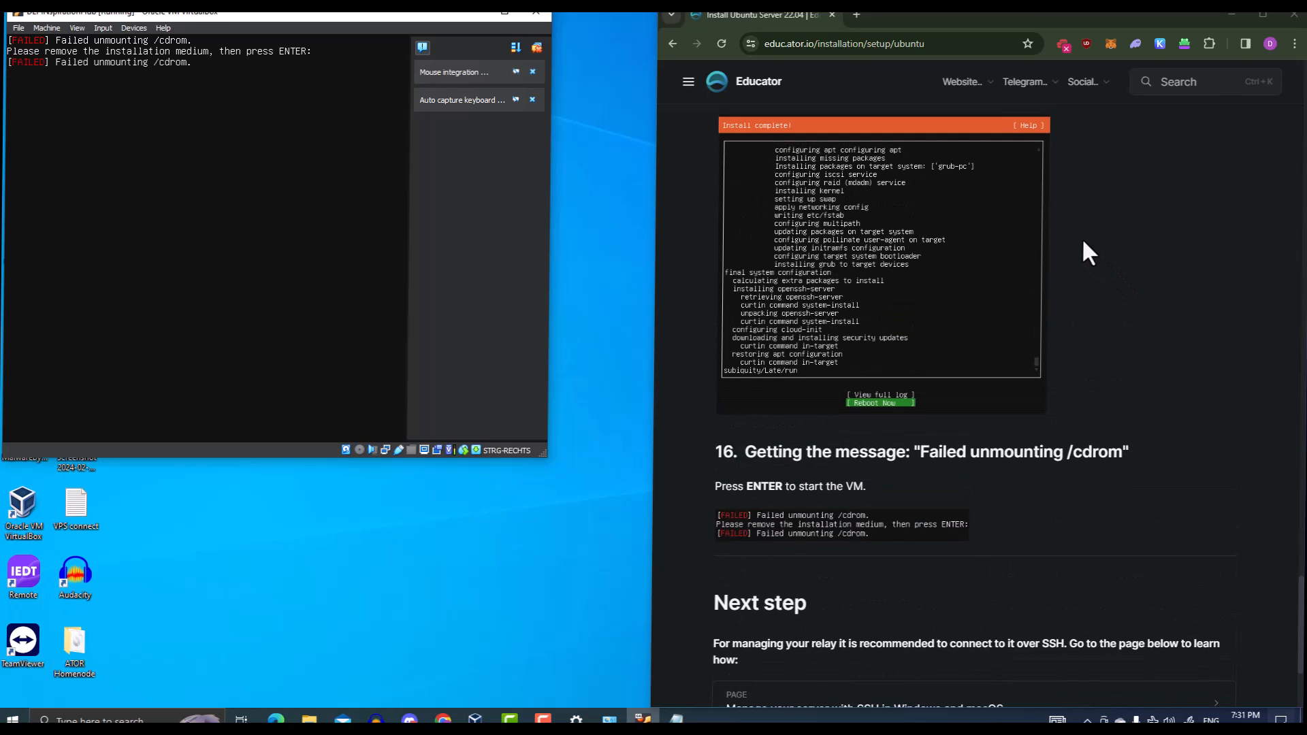
scroll(1035, 286, "down", 1)
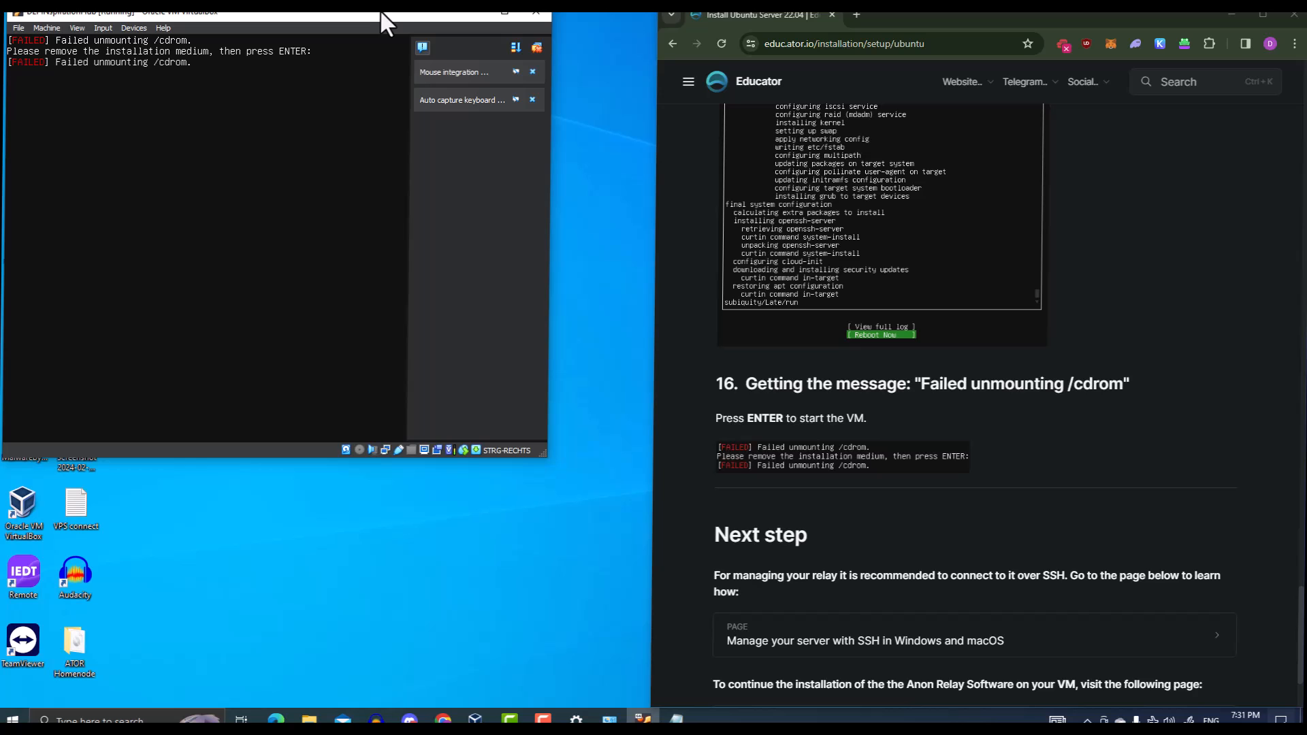
key("Return")
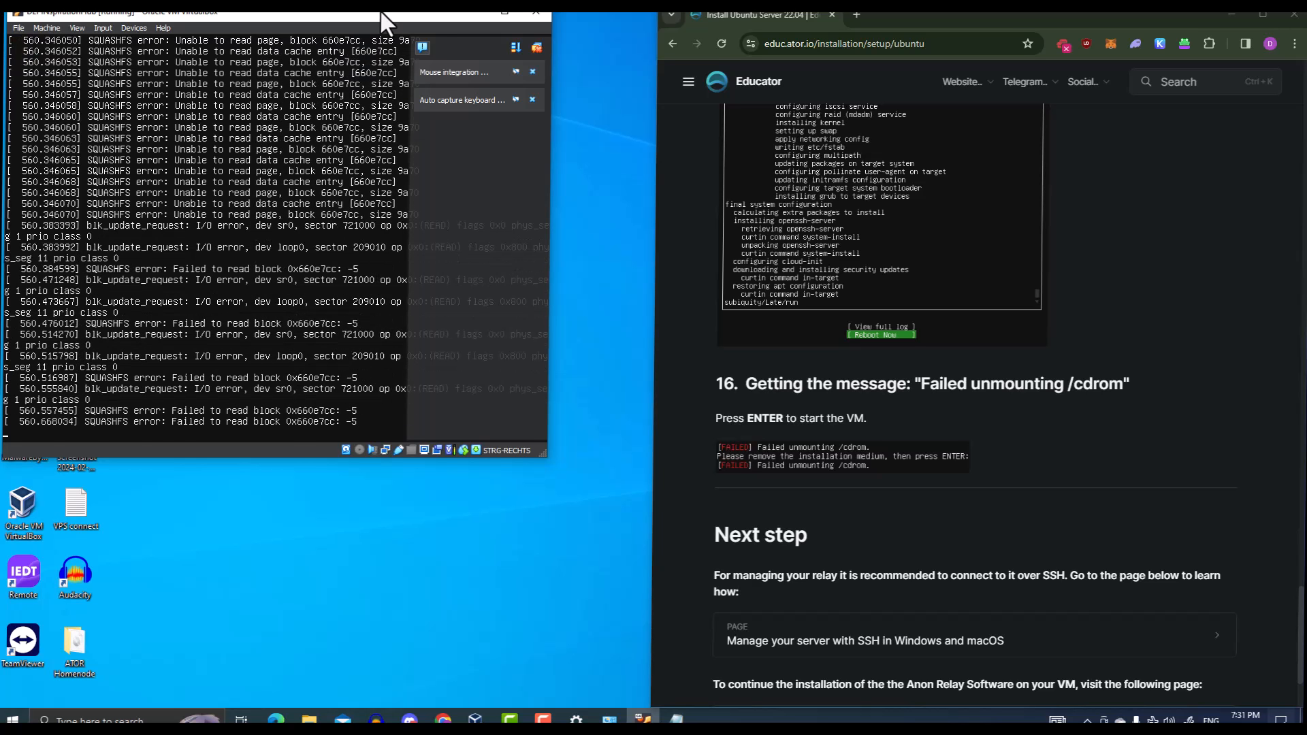
scroll(794, 422, "down", 2)
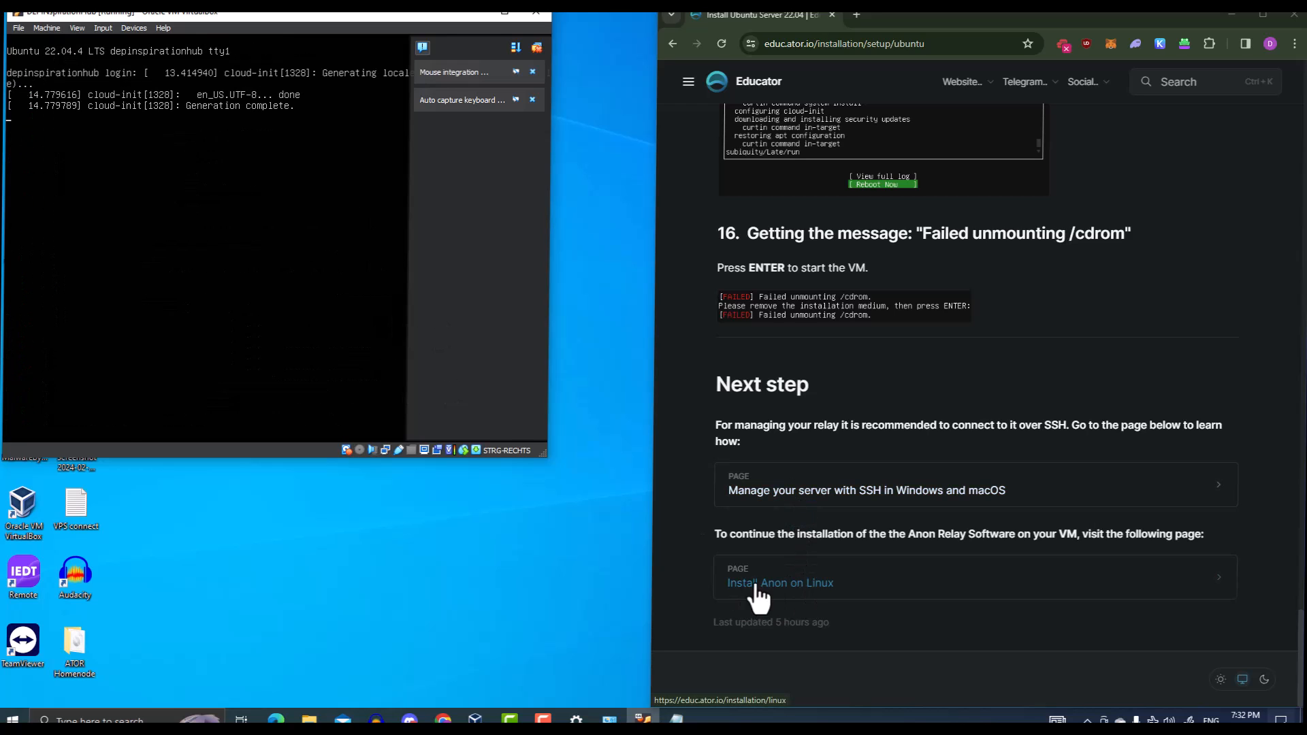
Glance at the Install Anon on Linux guide, then return to the Ubuntu Server install guide
left_click(791, 588)
key("Num_Lock")
scroll(970, 475, "down", 6)
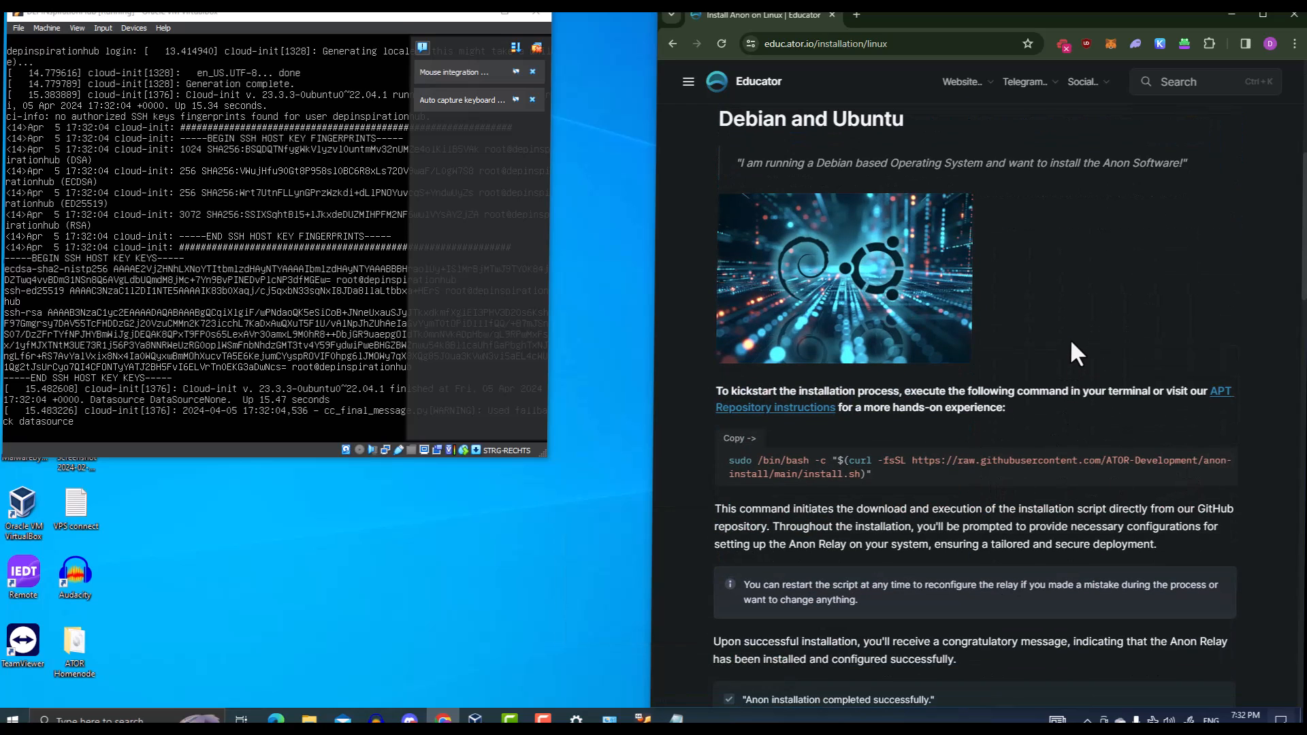
key("alt+Left")
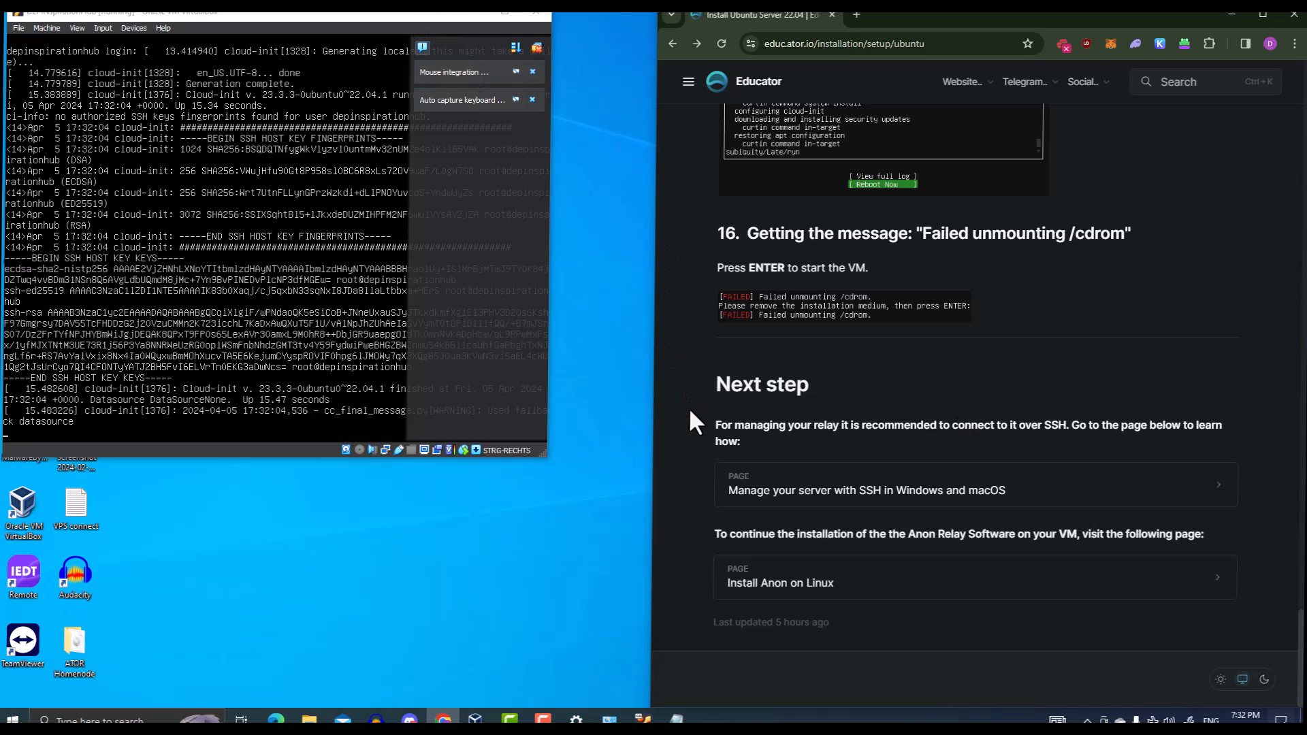
Open the 'Manage your server with SSH in Windows and macOS' guide from the Next step link
left_click(744, 488)
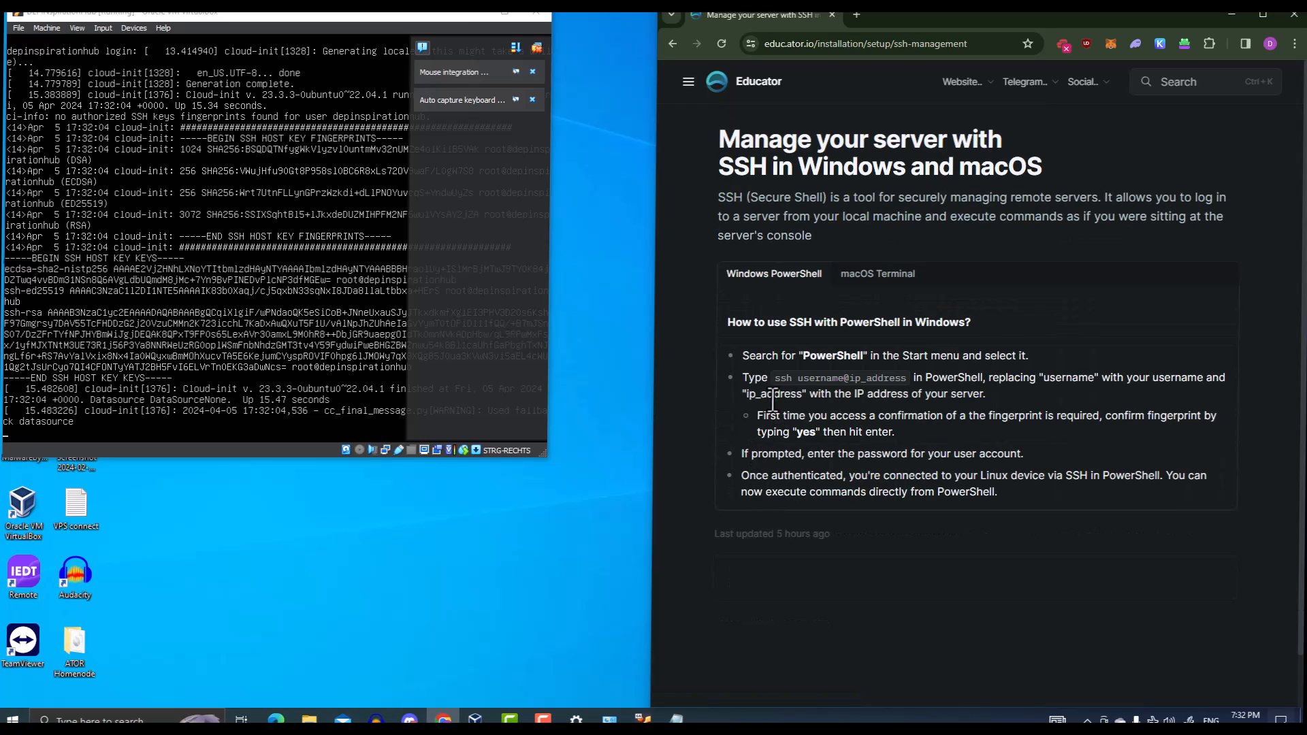
key("alt+Left")
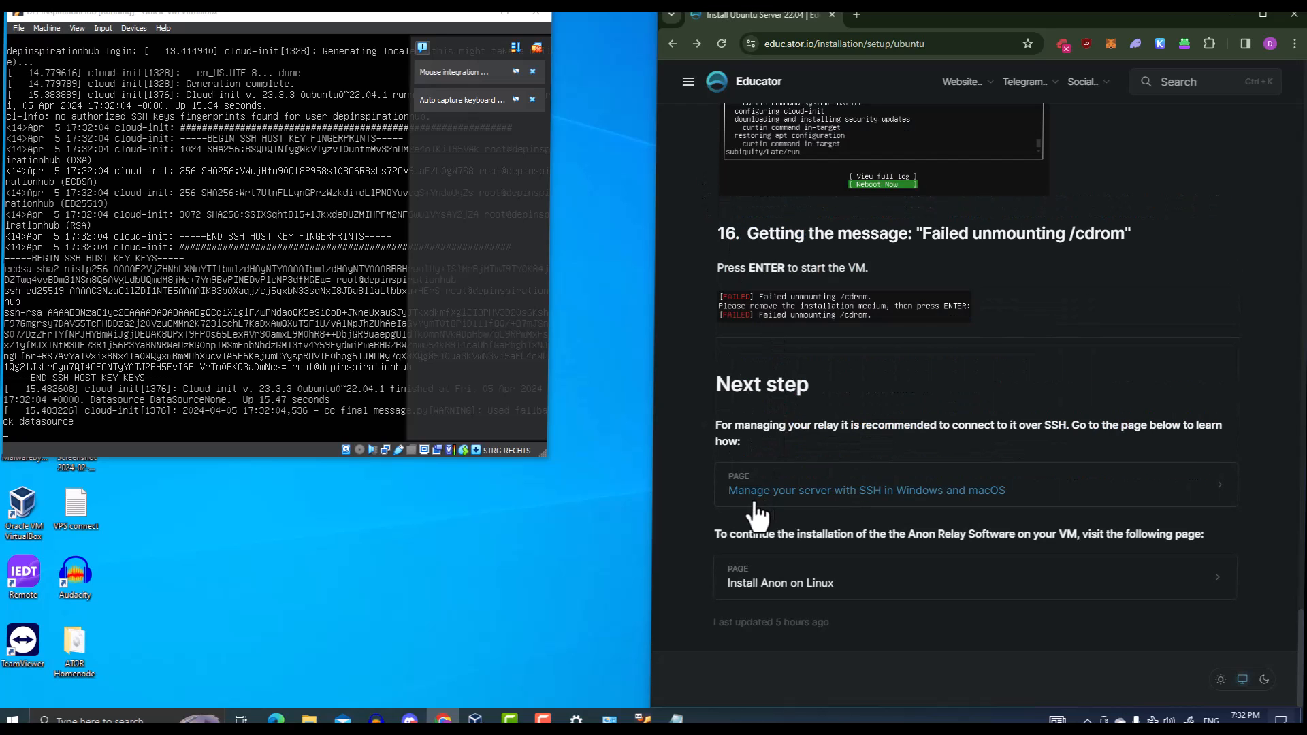
left_click(923, 496)
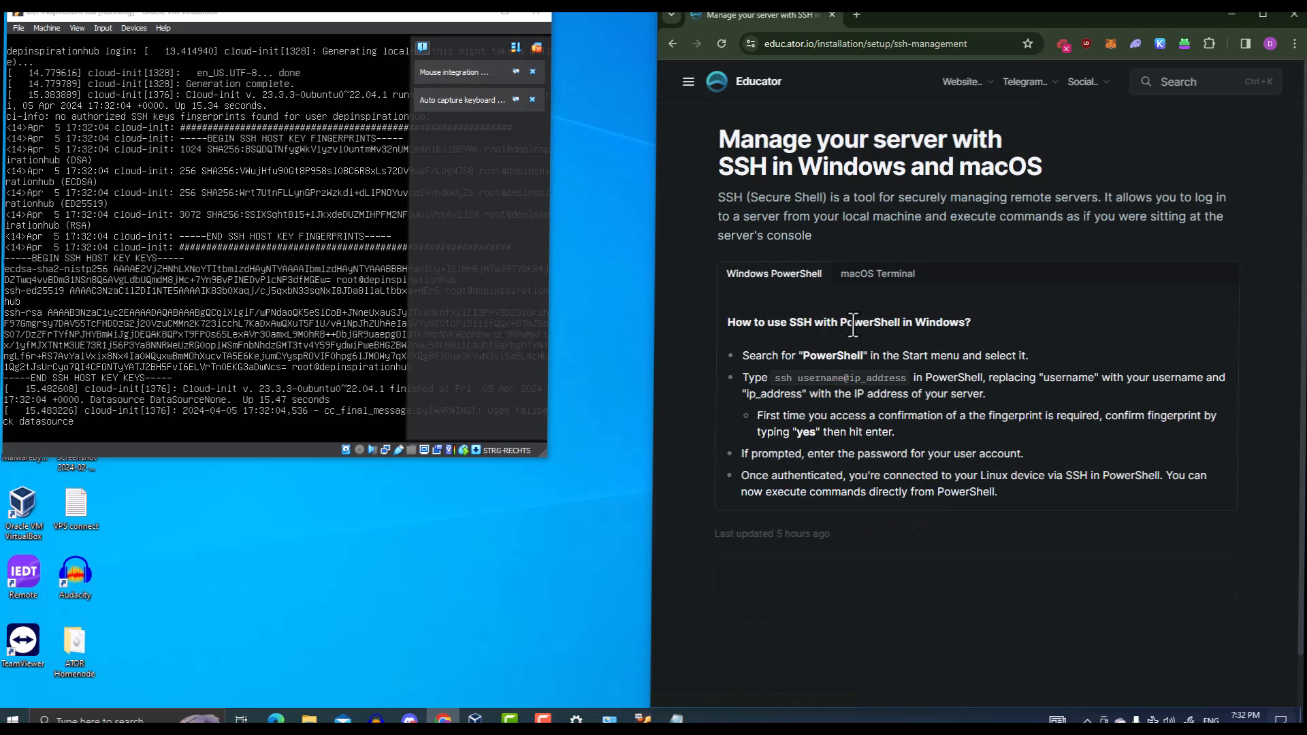
left_click_drag(847, 323, 947, 324)
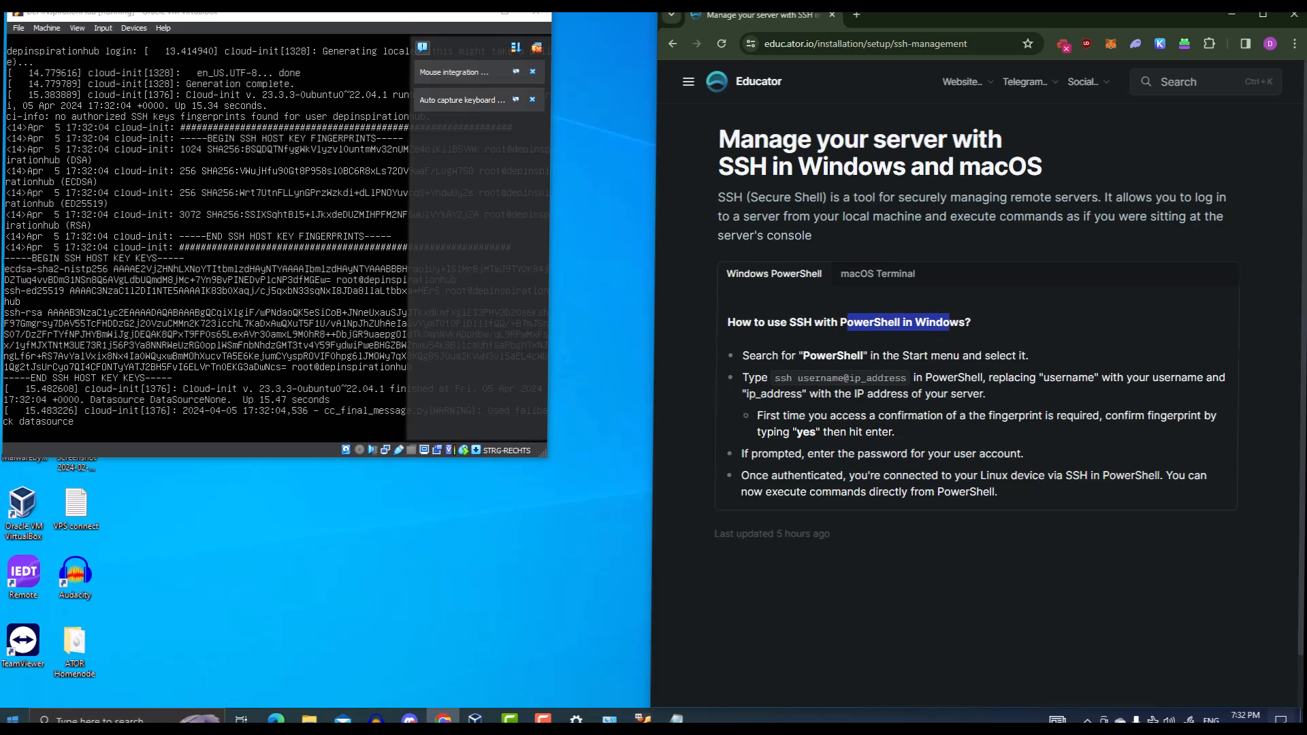
Launch Windows PowerShell via Start search 'powe' and move its window to the lower left
left_click(12, 720)
type("powe")
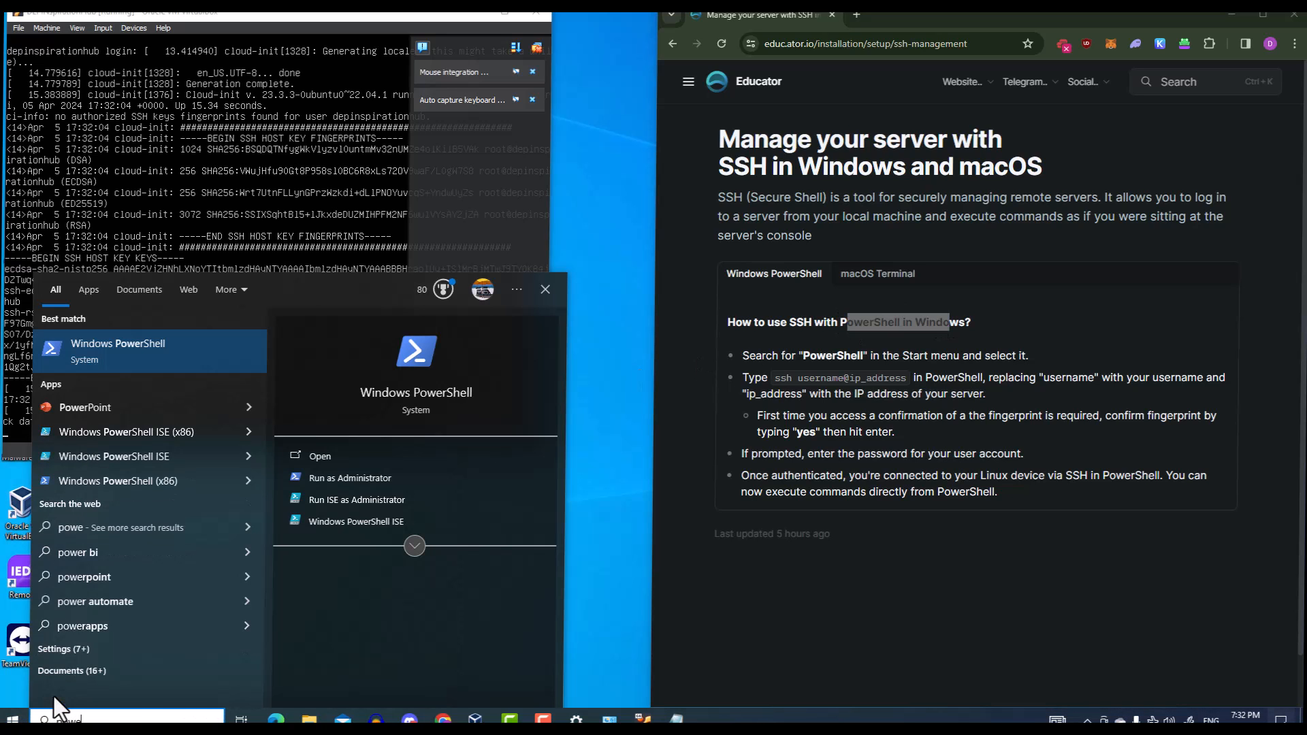
key("Return")
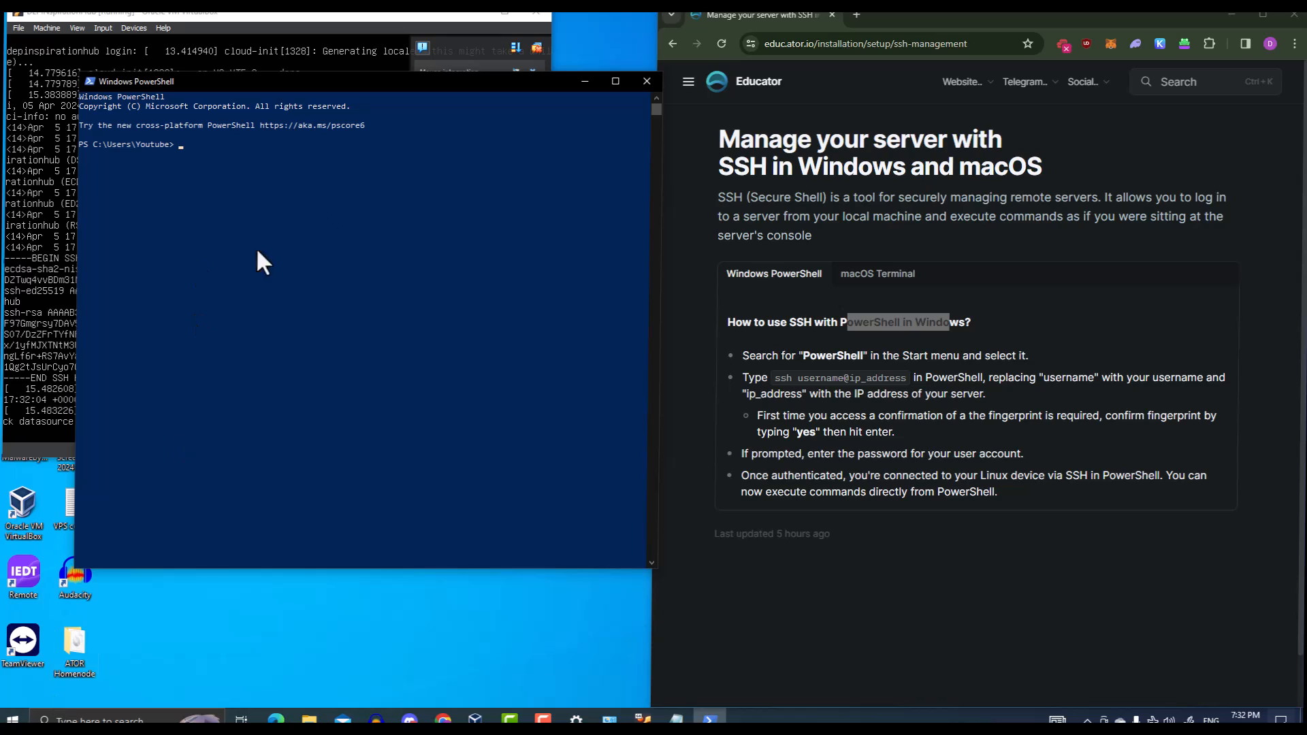
left_click_drag(464, 79, 439, 172)
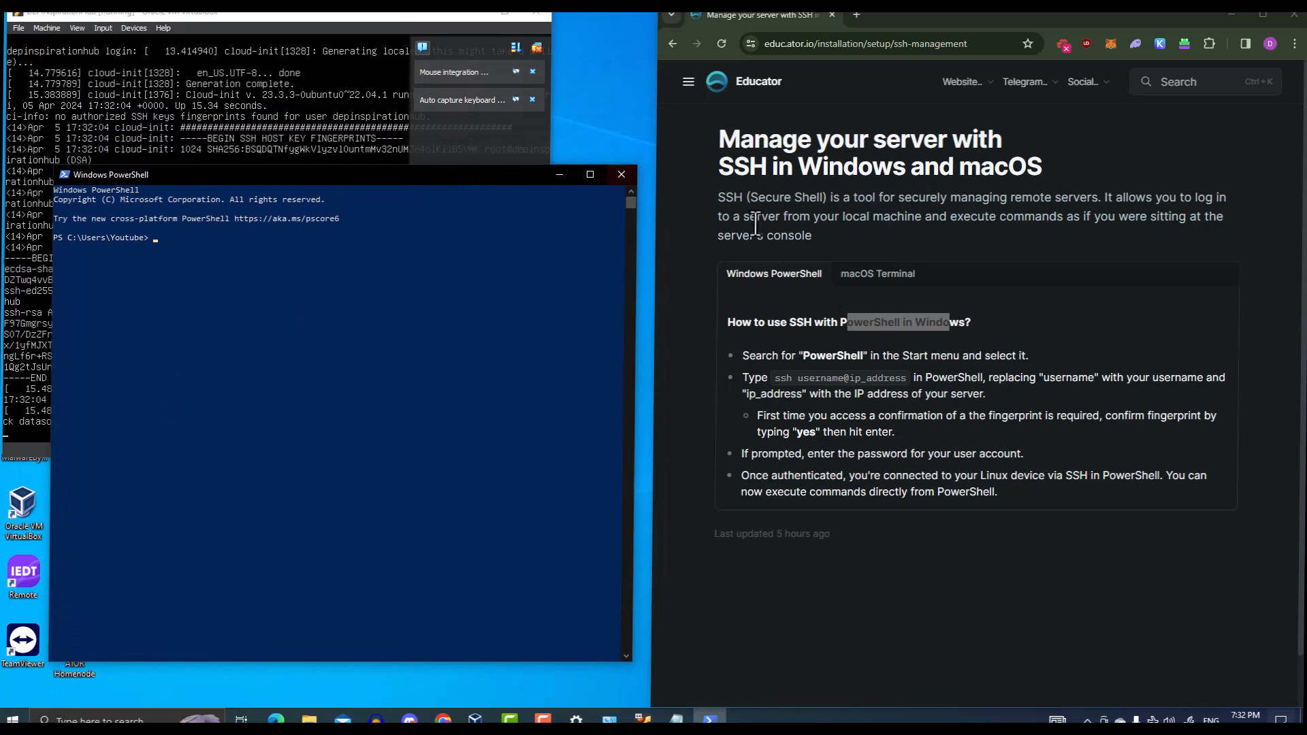
left_click(435, 10)
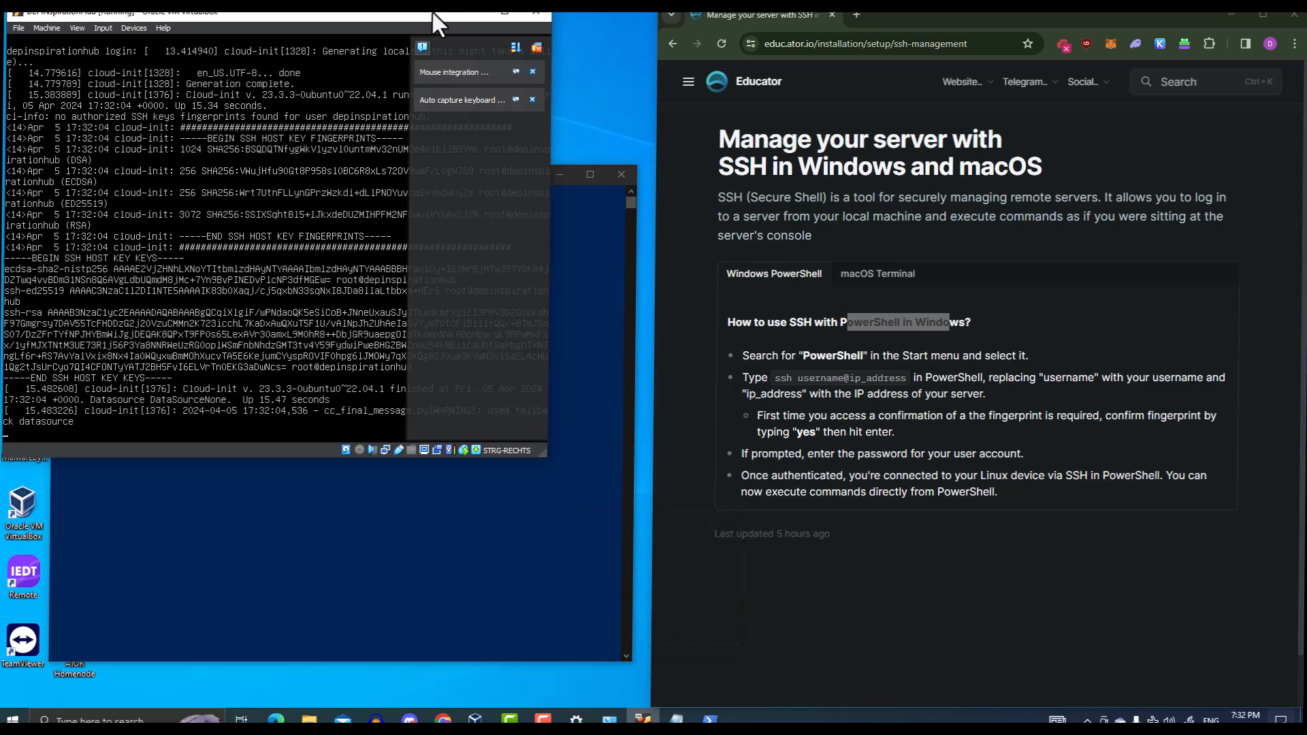
left_click(782, 217)
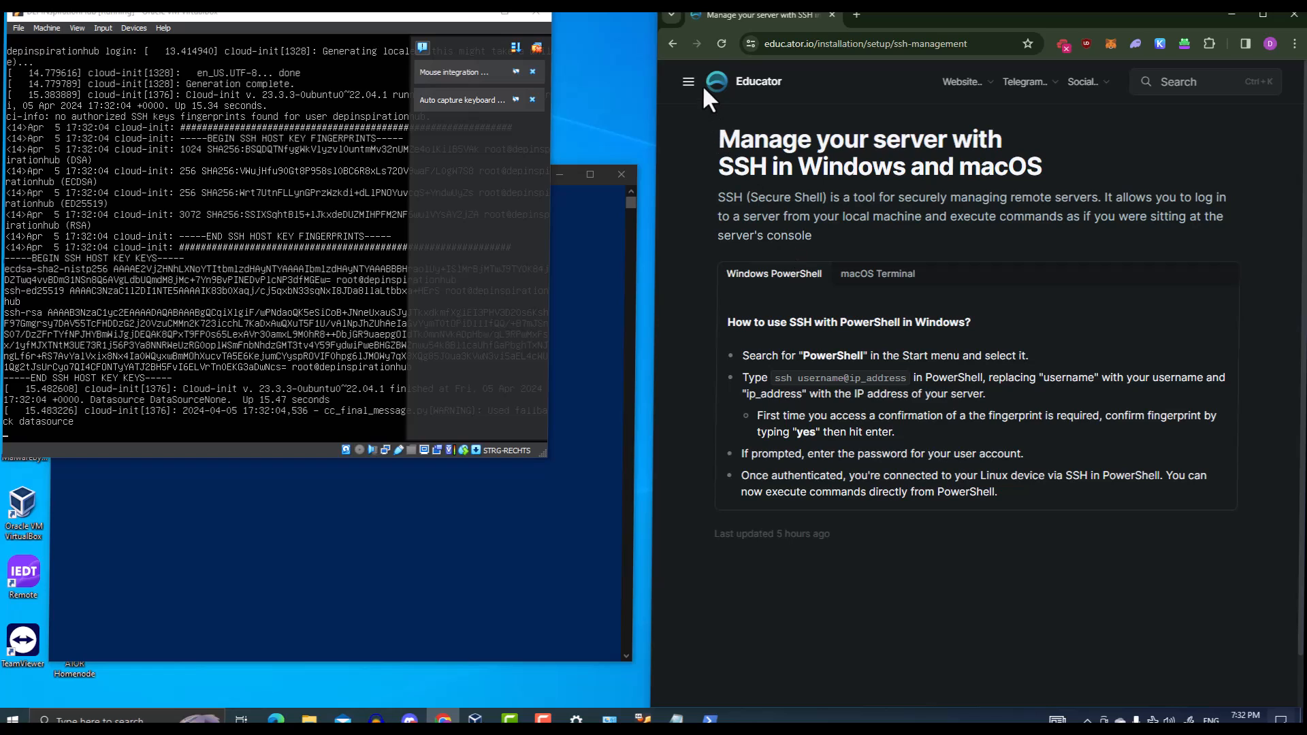
Open the Install Anon on Linux guide in a new browser tab
key("alt+Left")
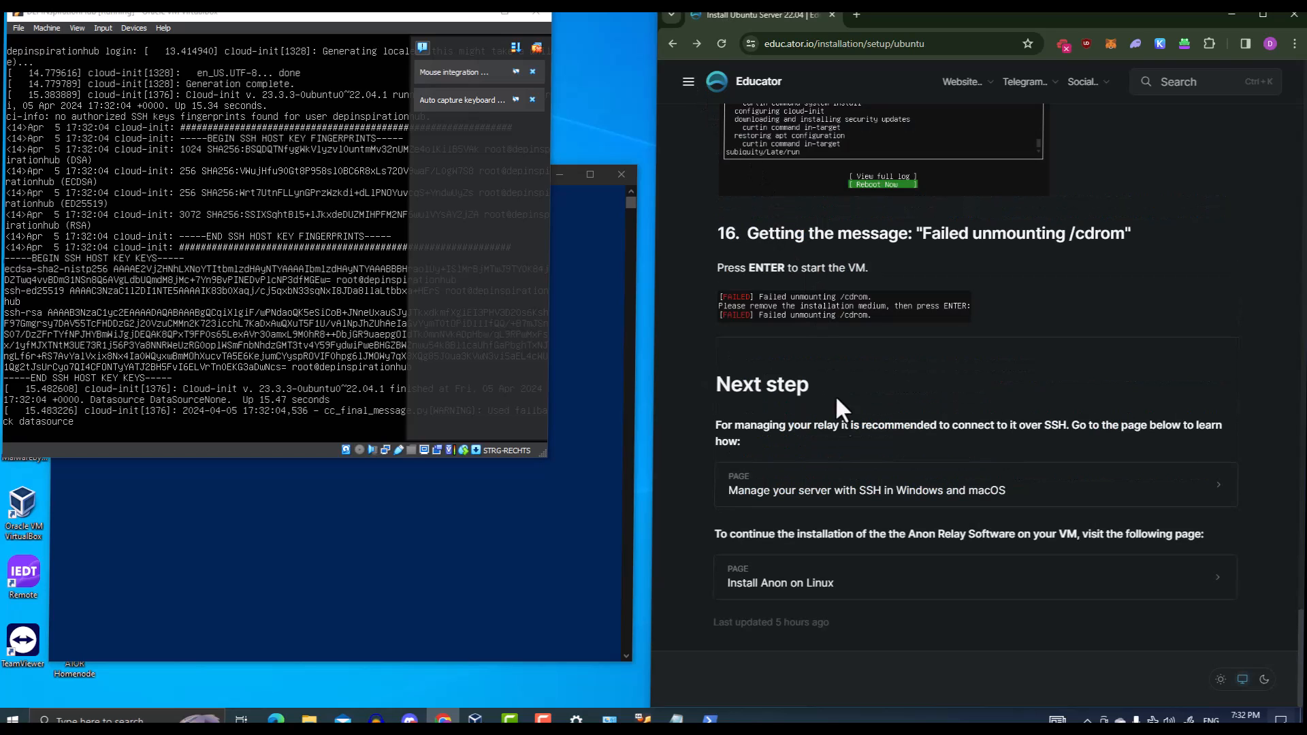
right_click(837, 576)
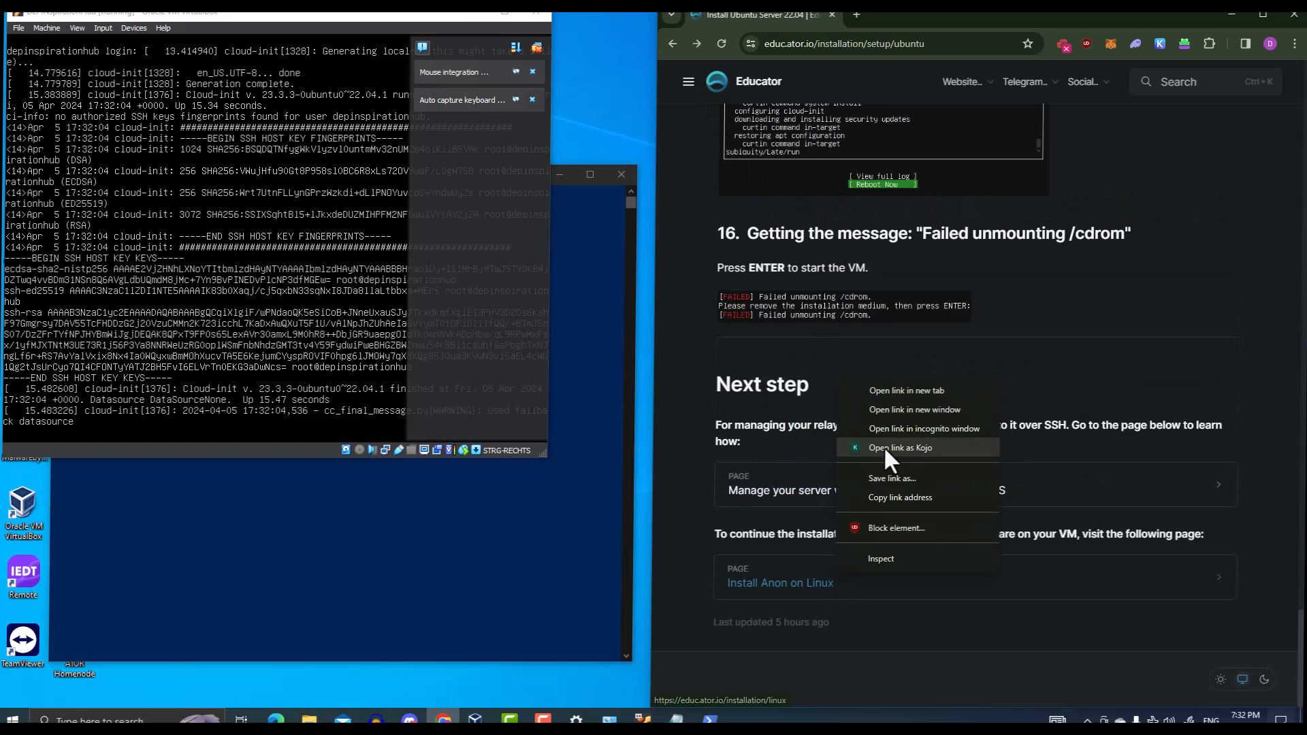
left_click(885, 390)
left_click(909, 12)
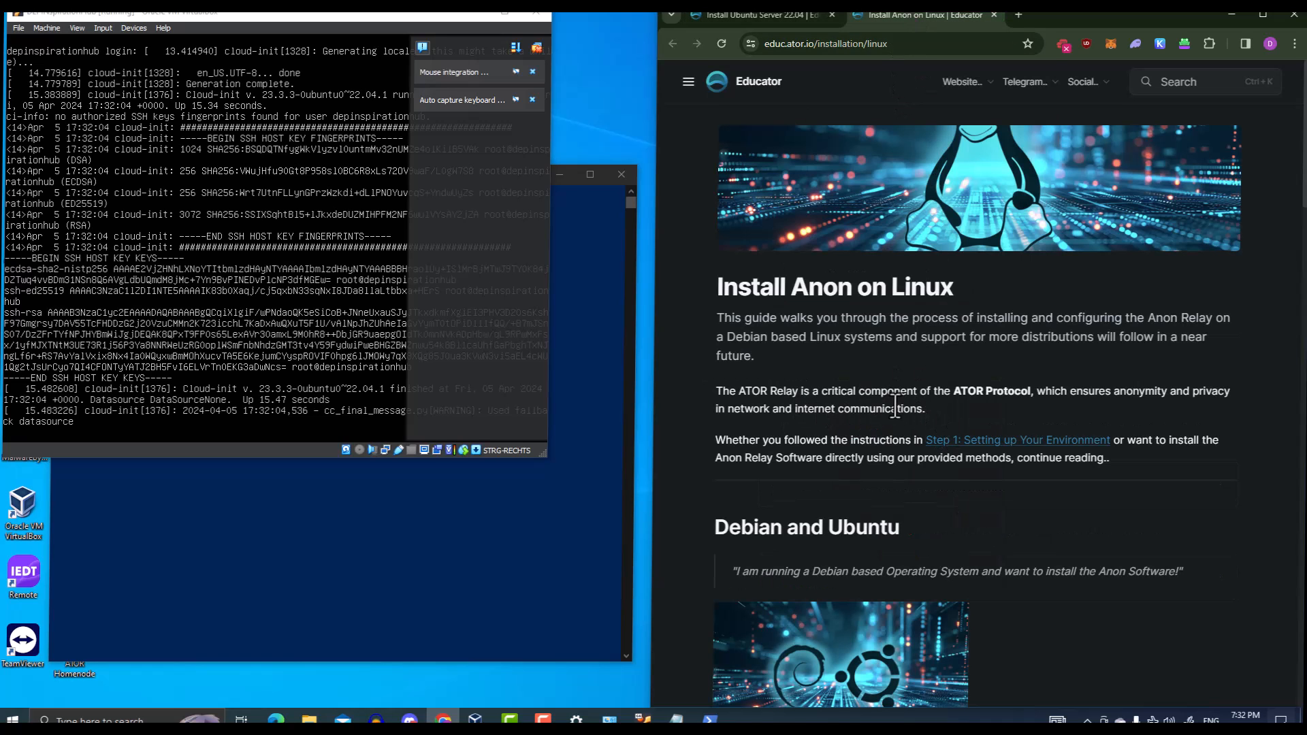
scroll(946, 477, "down", 7)
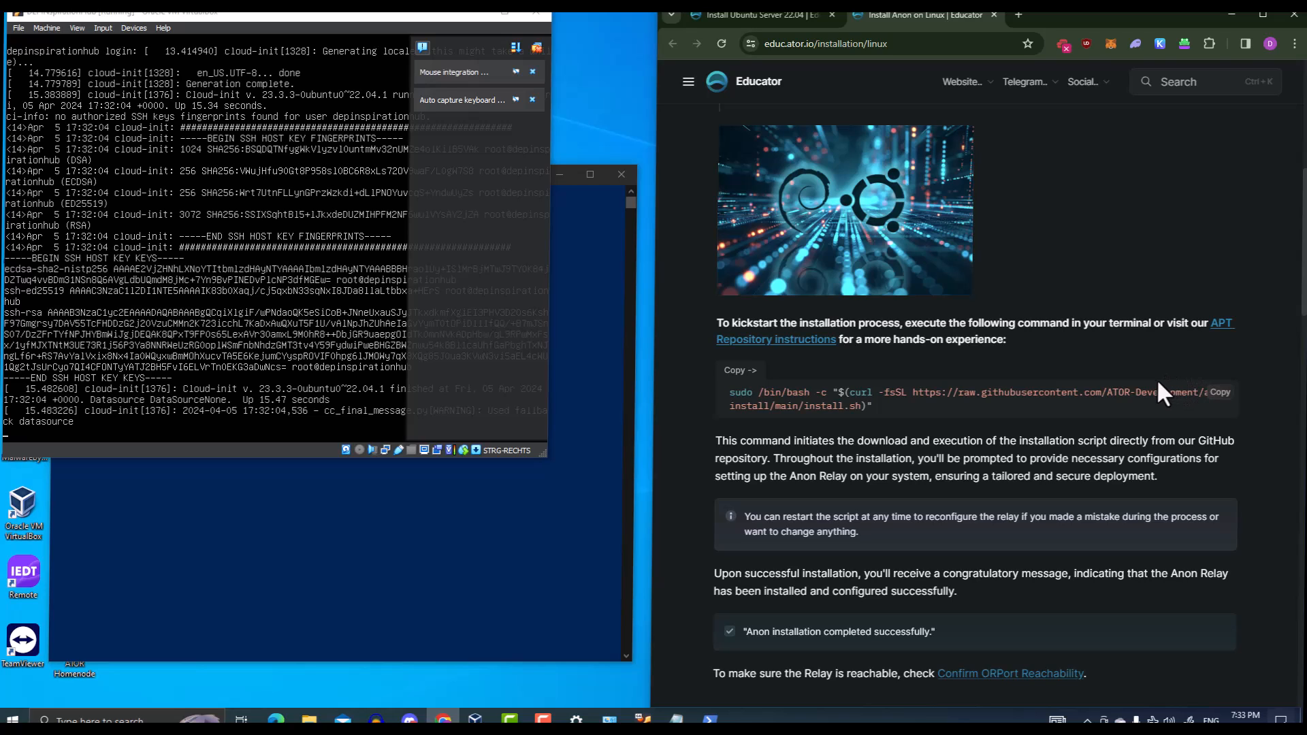
Enlarge the VirtualBox window and reopen the SSH management guide in the first tab
left_click(441, 22)
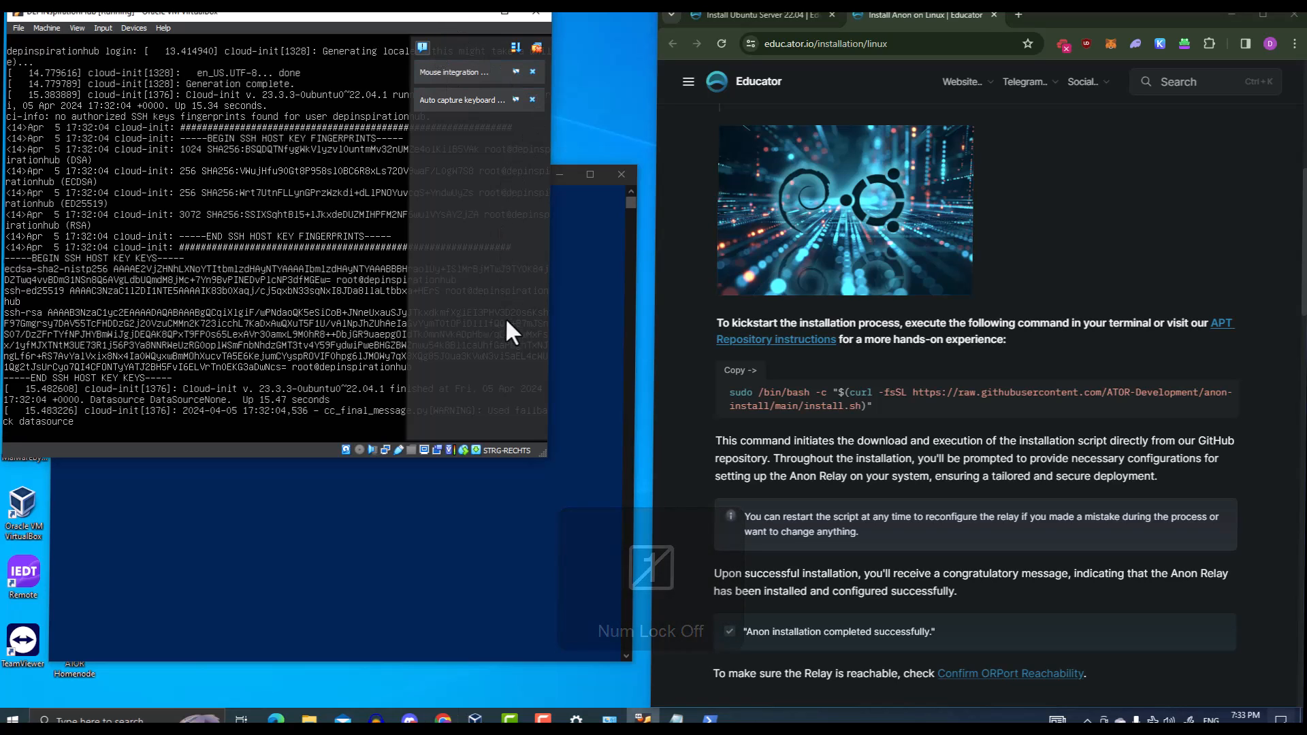
left_click_drag(545, 459, 577, 439)
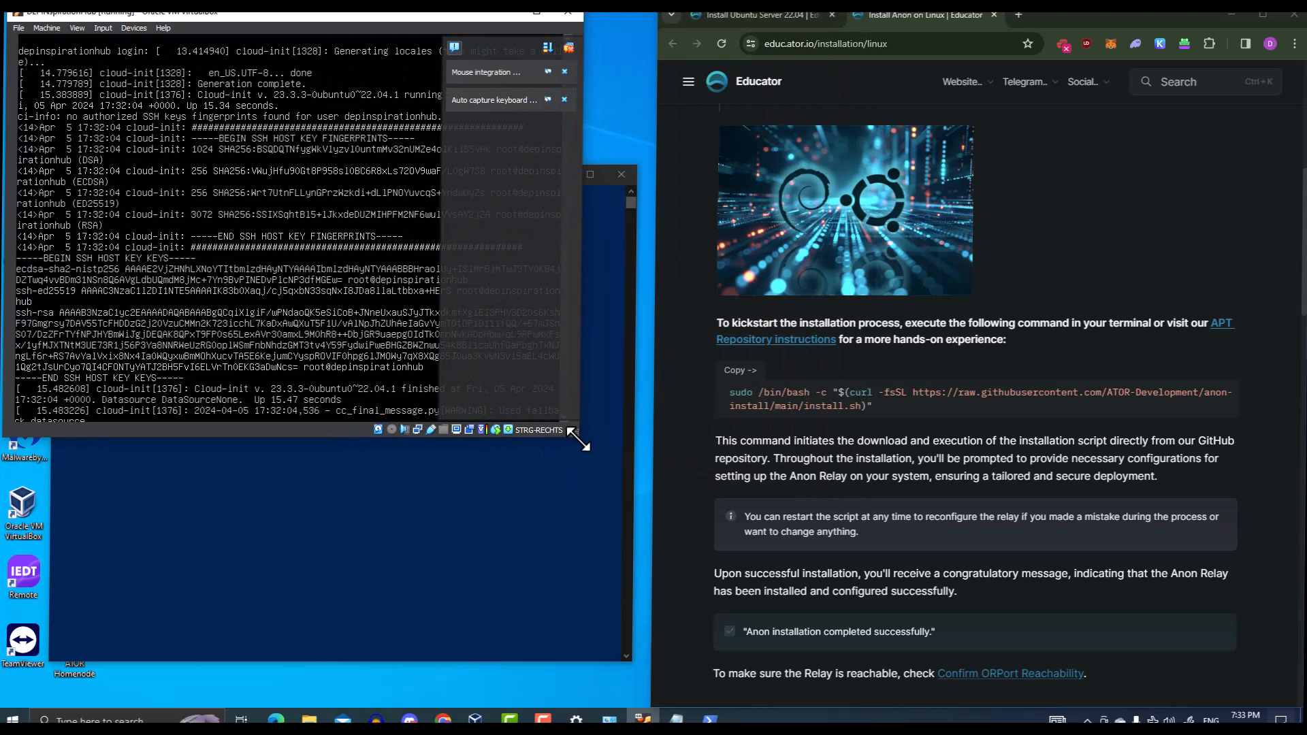
left_click(683, 382)
left_click(755, 16)
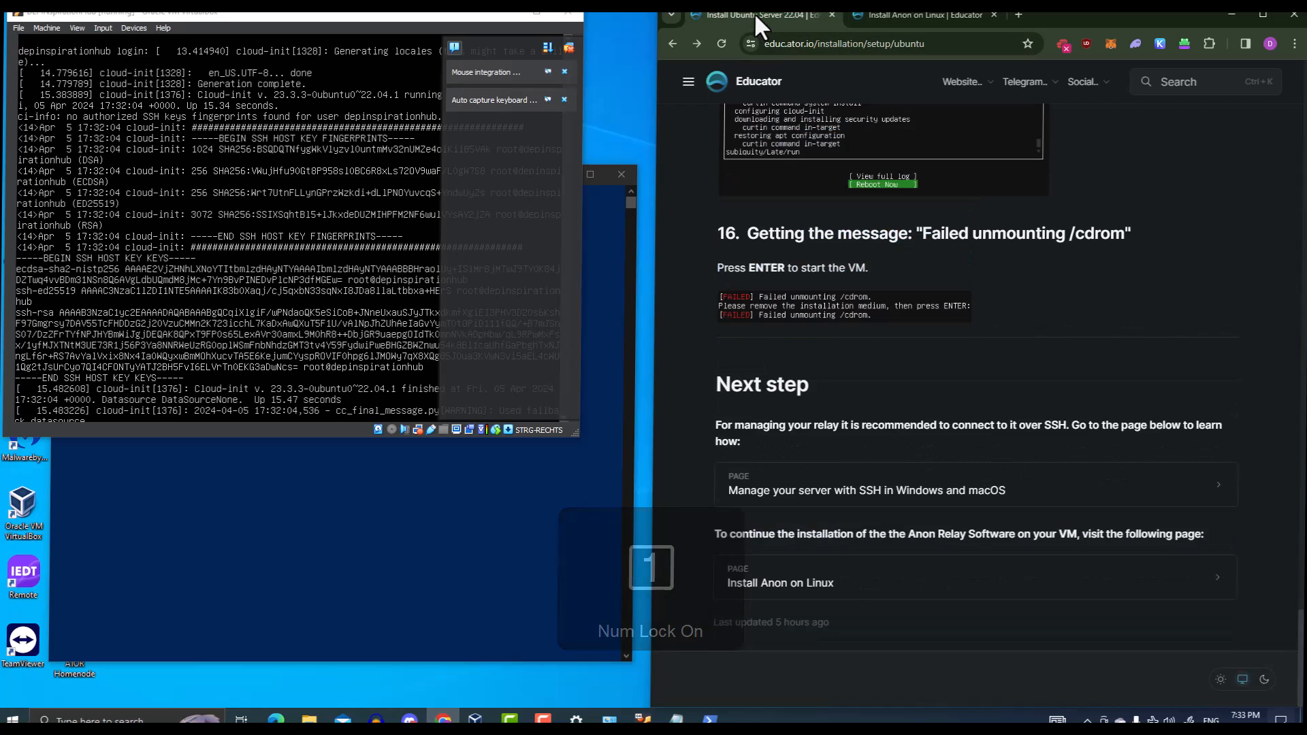
left_click(844, 494)
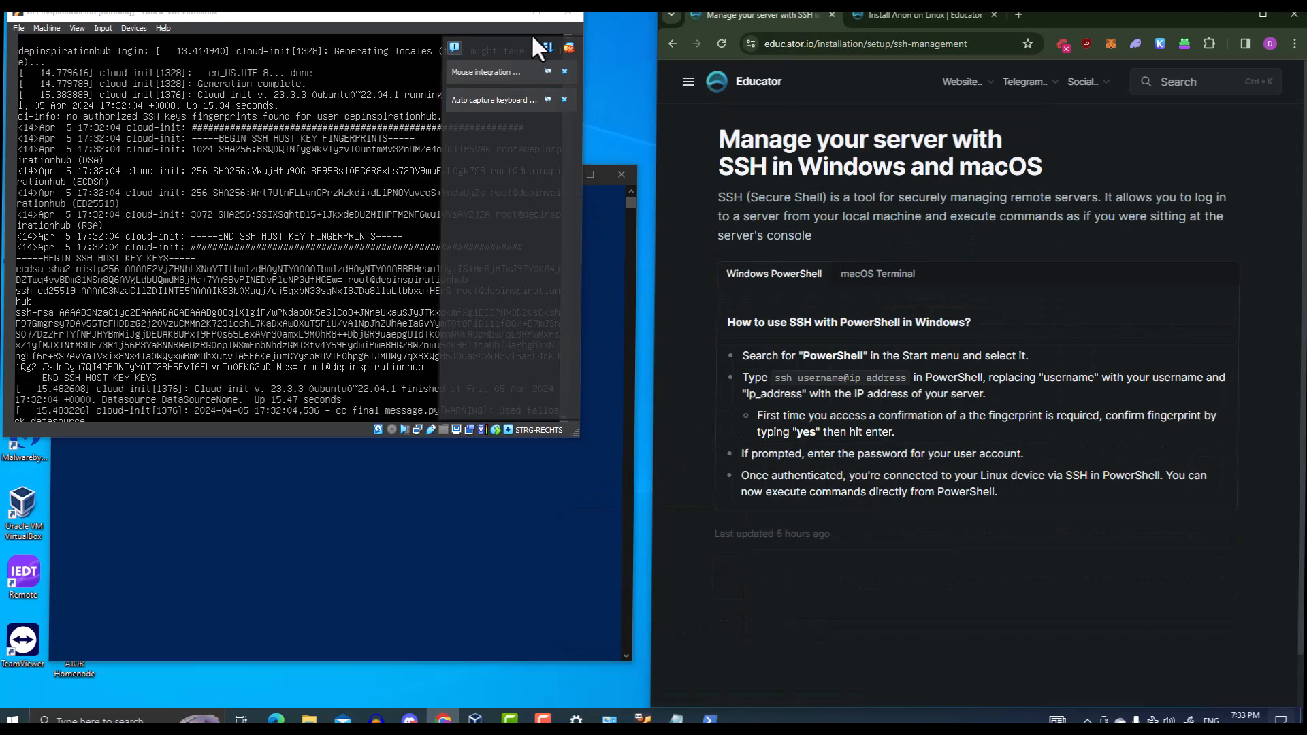
SSH into 192.168.1.2 as the server user, accepting the host fingerprint and entering the password
left_click(509, 15)
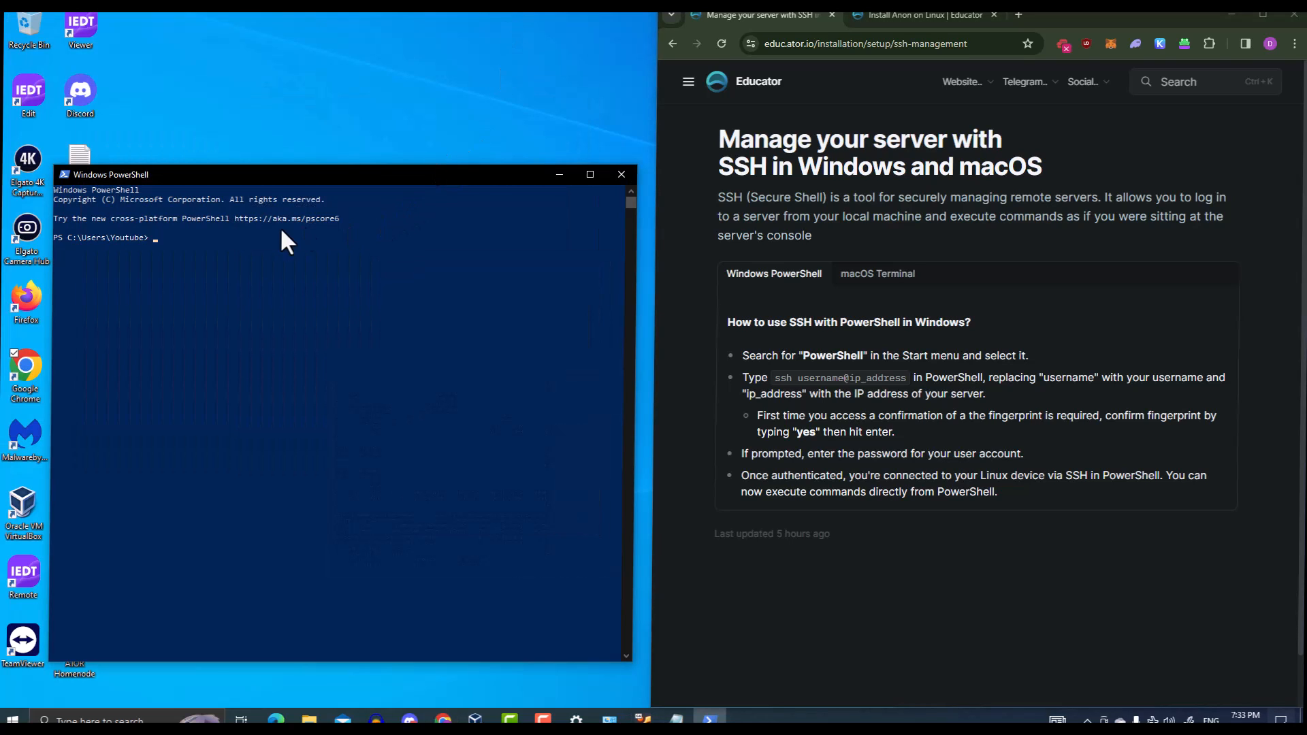
type("ssh")
left_click_drag(774, 379, 908, 379)
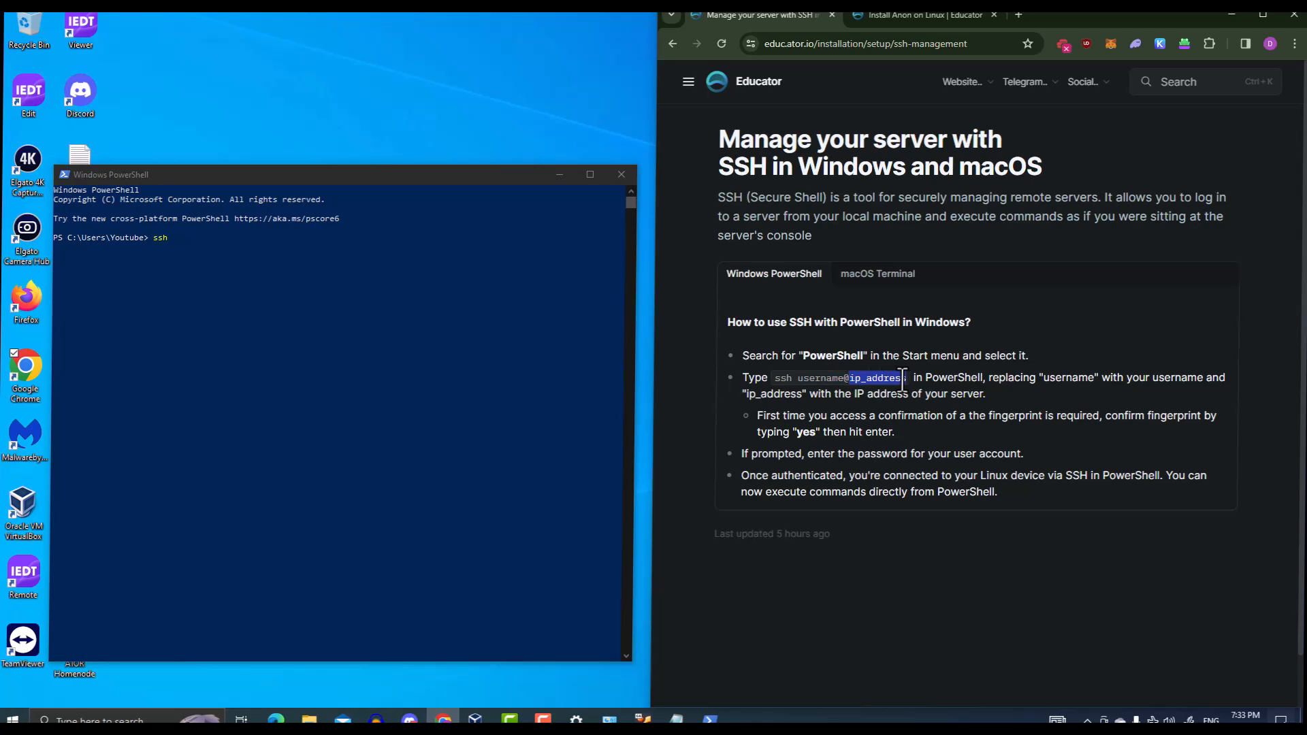
left_click(416, 180)
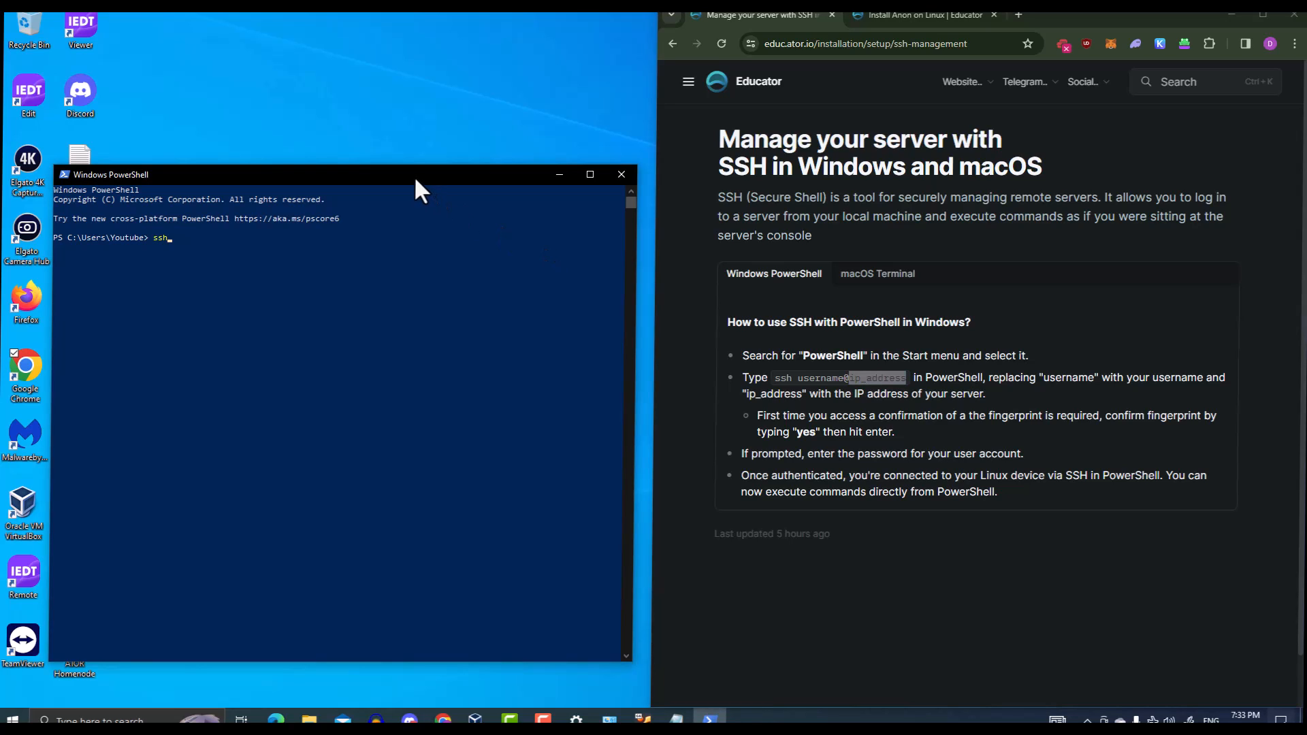
type("ssh depinspirationhub@192.168.1.2")
key("Return")
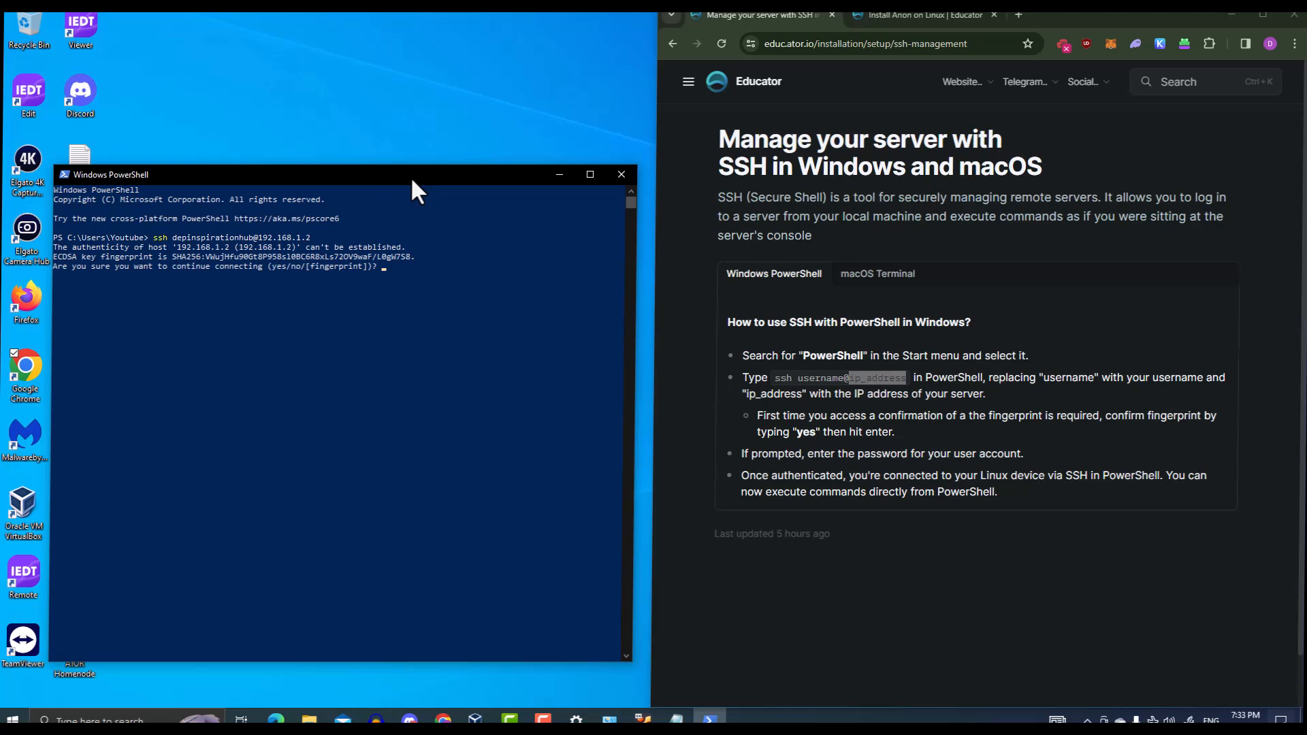
type("yes")
key("Return")
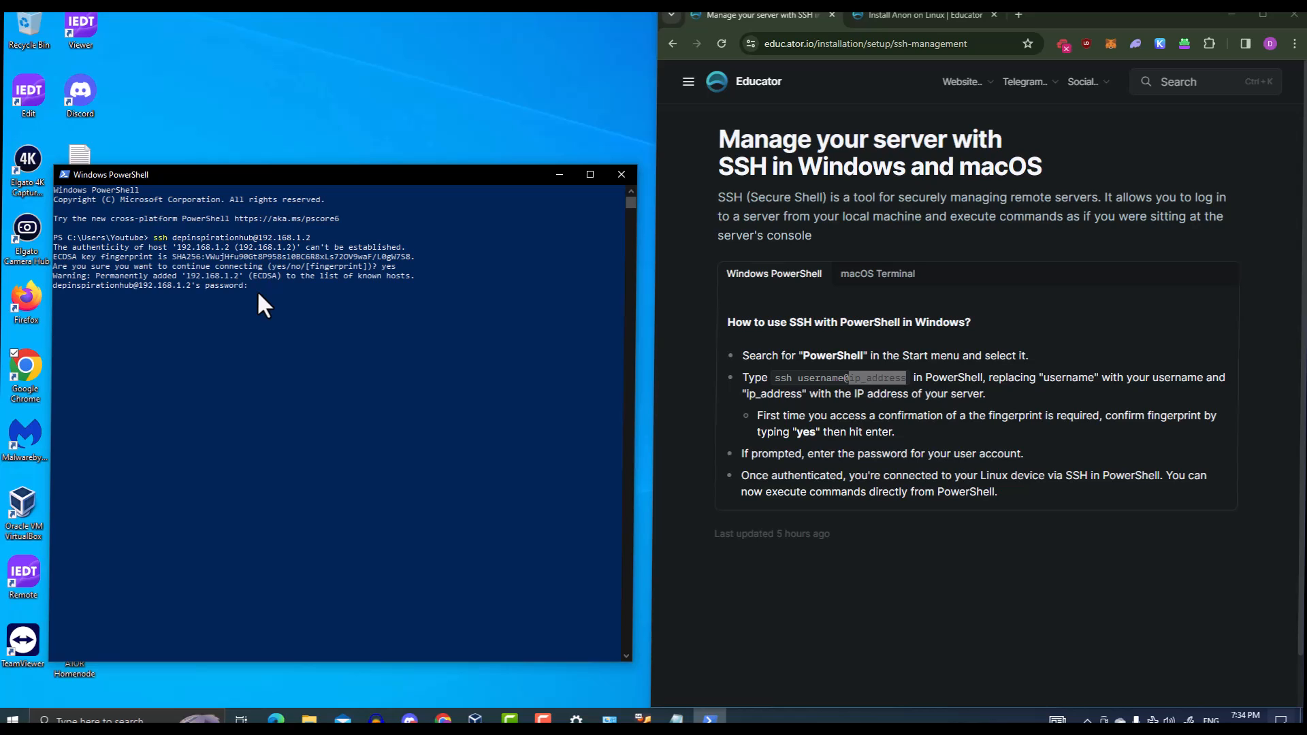
key("Return")
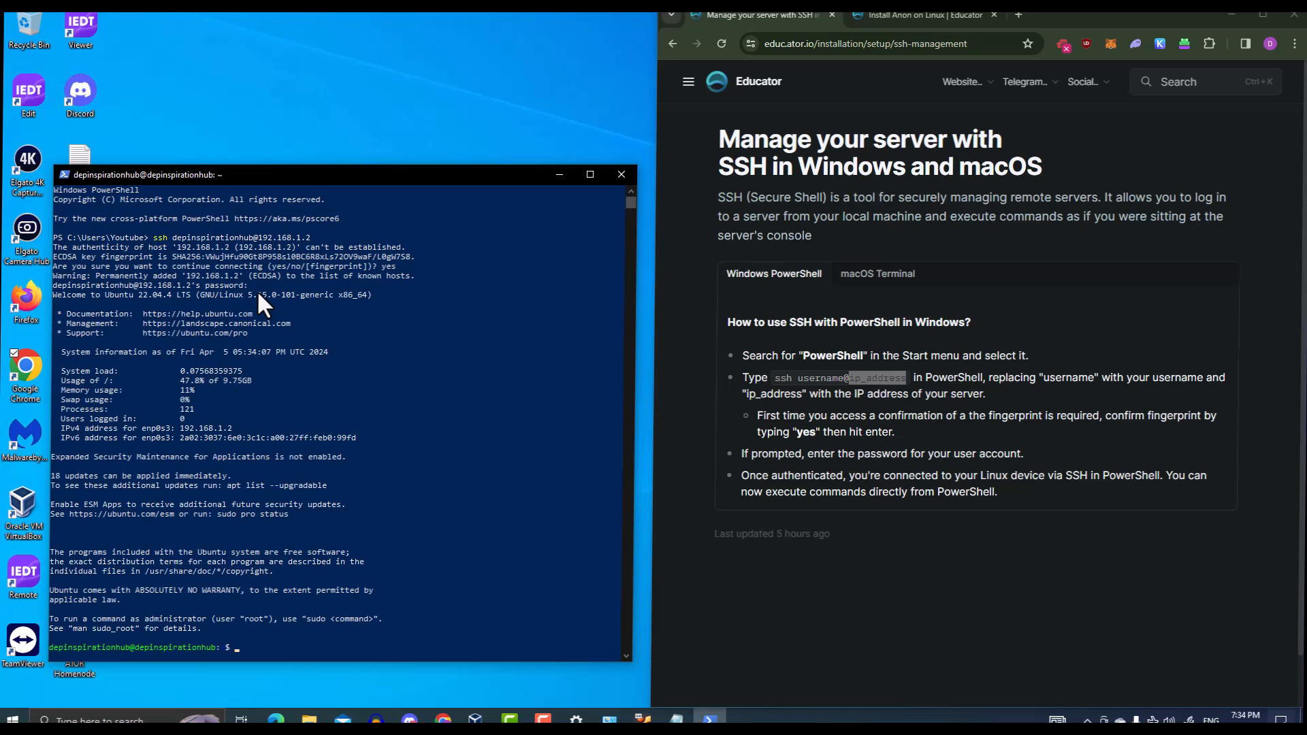
Enlarge PowerShell to fill the left half and switch to the Install Anon on Linux tab
left_click_drag(295, 173, 255, 27)
left_click_drag(587, 509, 643, 701)
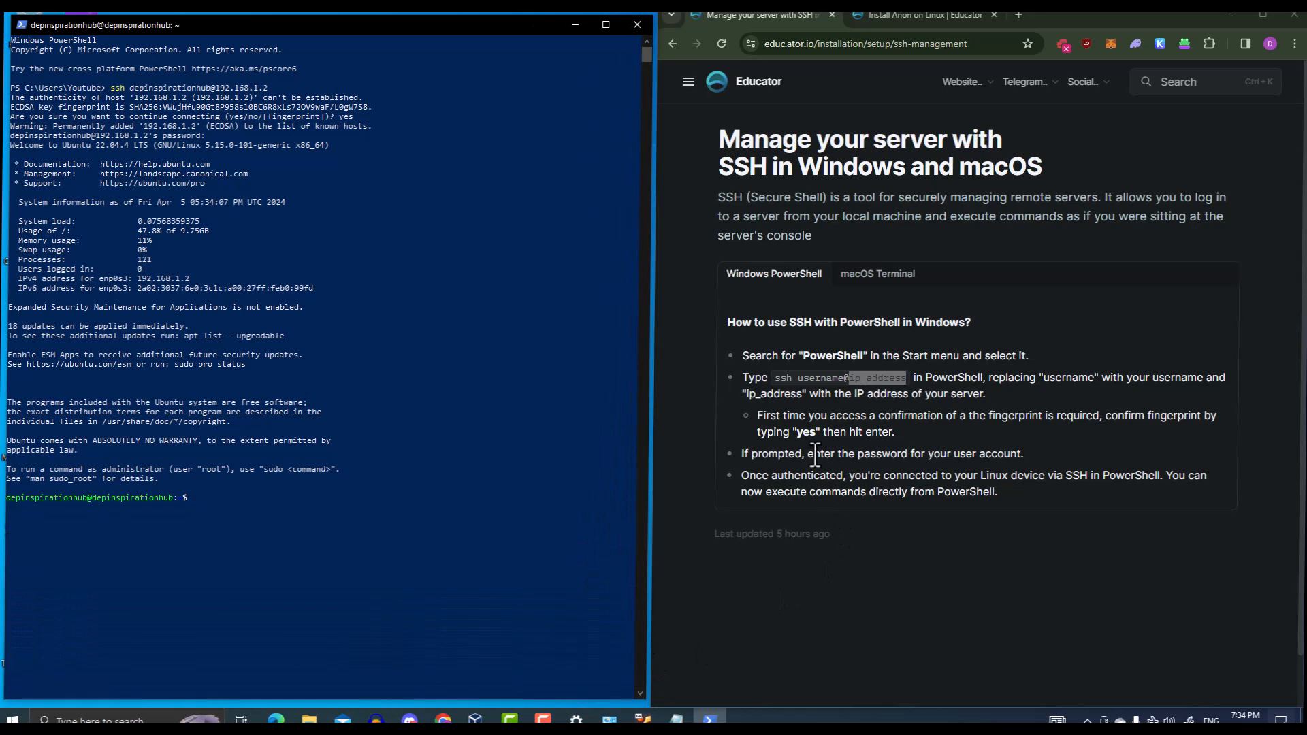
left_click(862, 395)
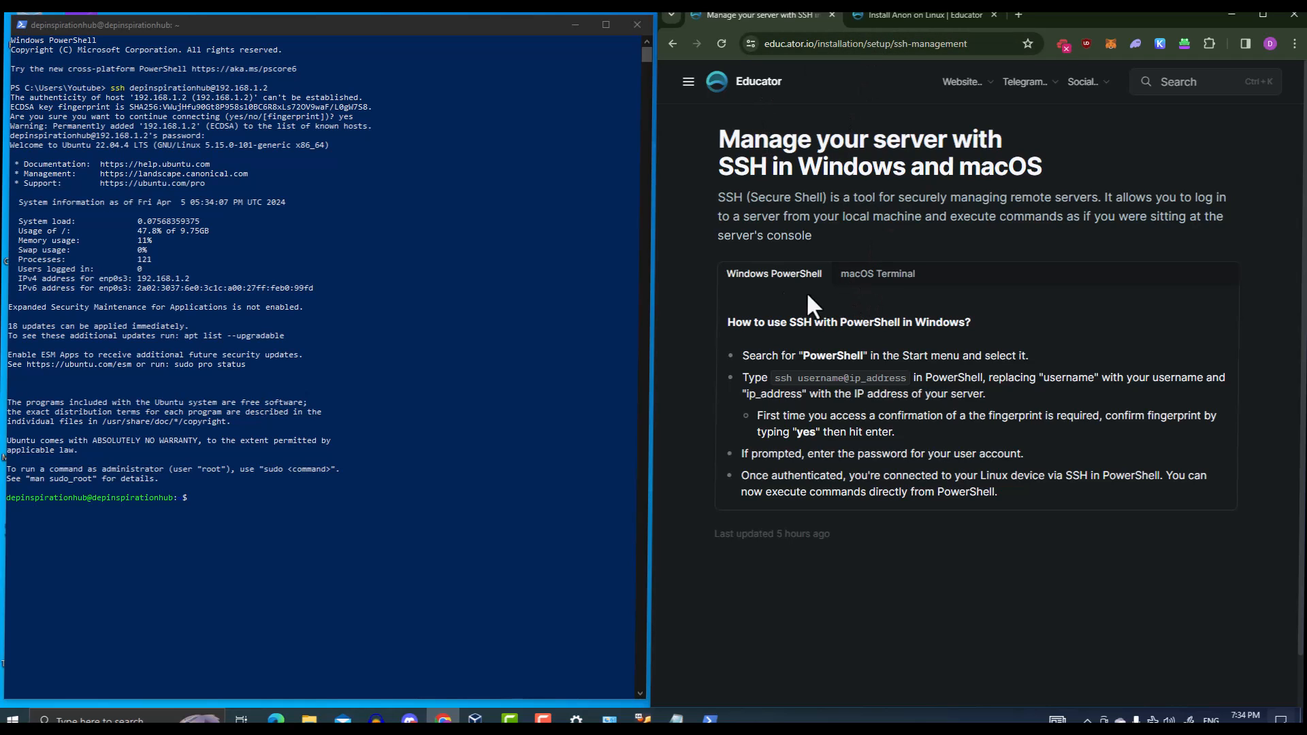
left_click(880, 16)
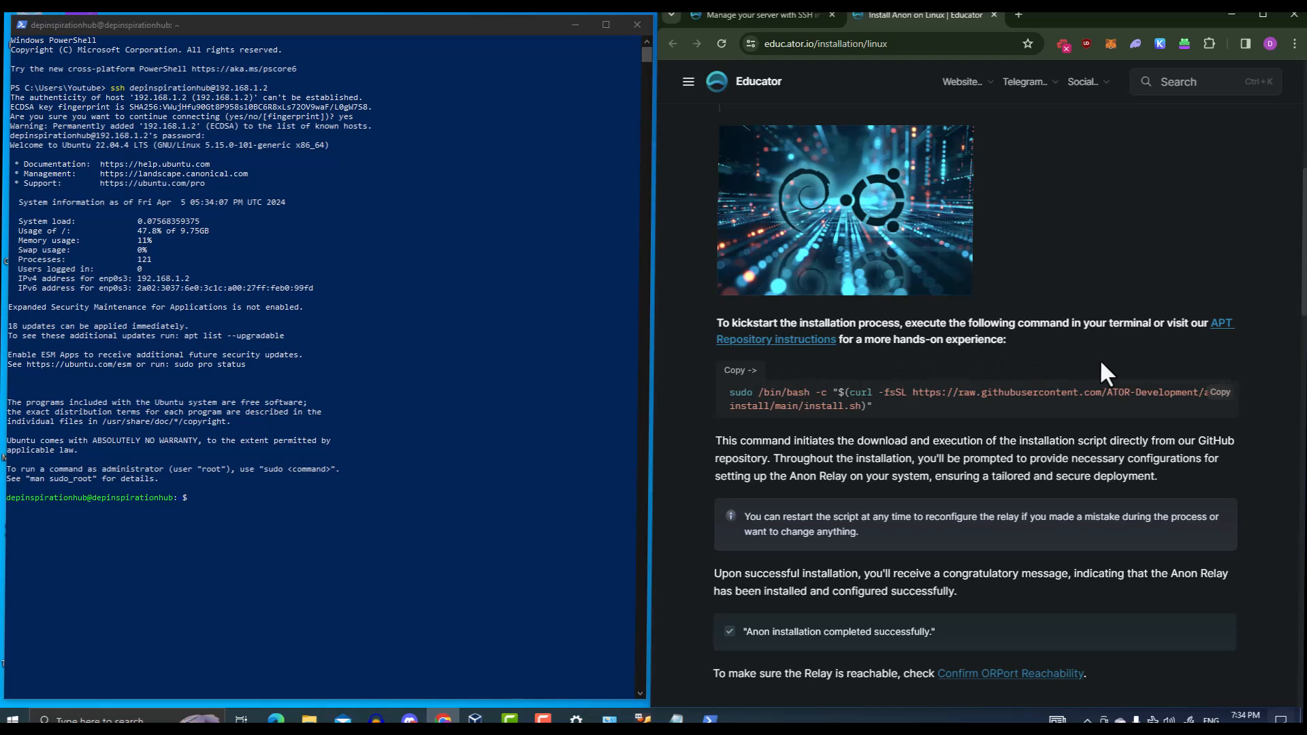
Copy the Debian/Ubuntu Anon install command with its Copy button
scroll(1051, 384, "up", 1)
scroll(1051, 382, "up", 7)
scroll(1051, 382, "down", 5)
scroll(1075, 412, "down", 3)
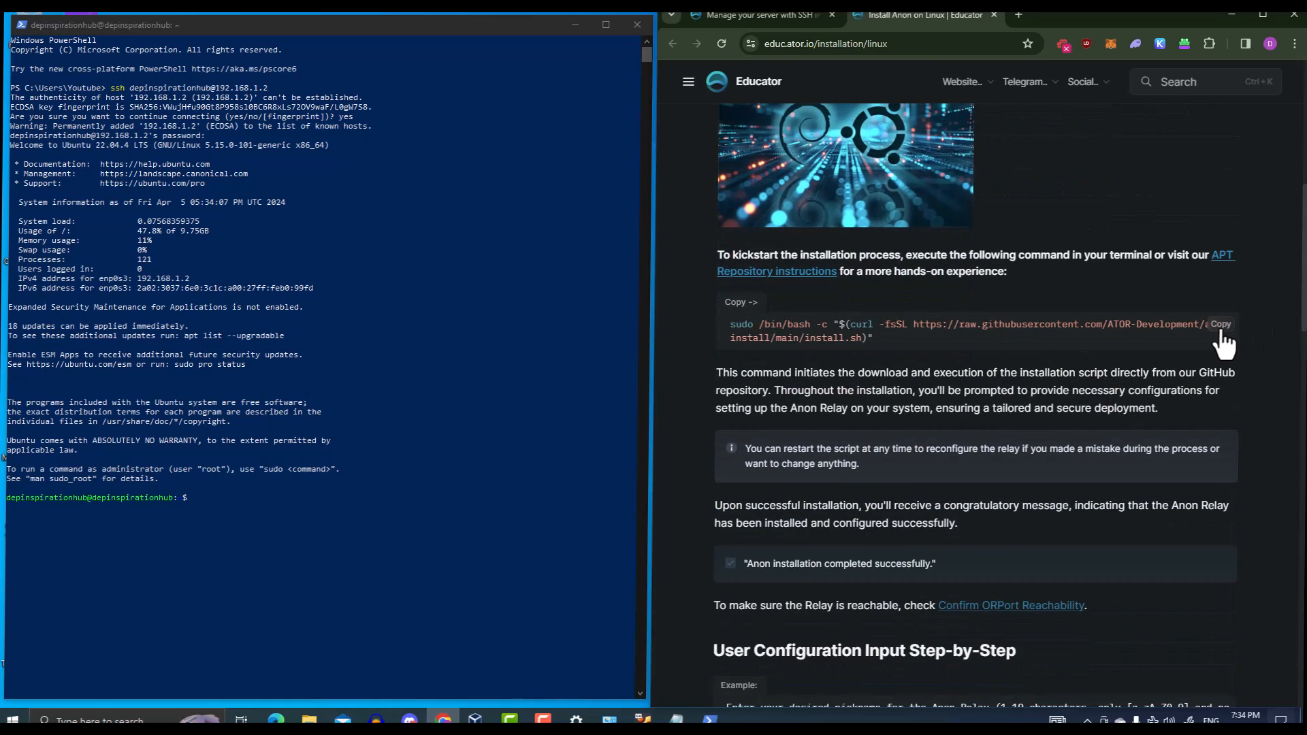
left_click_drag(783, 325, 933, 347)
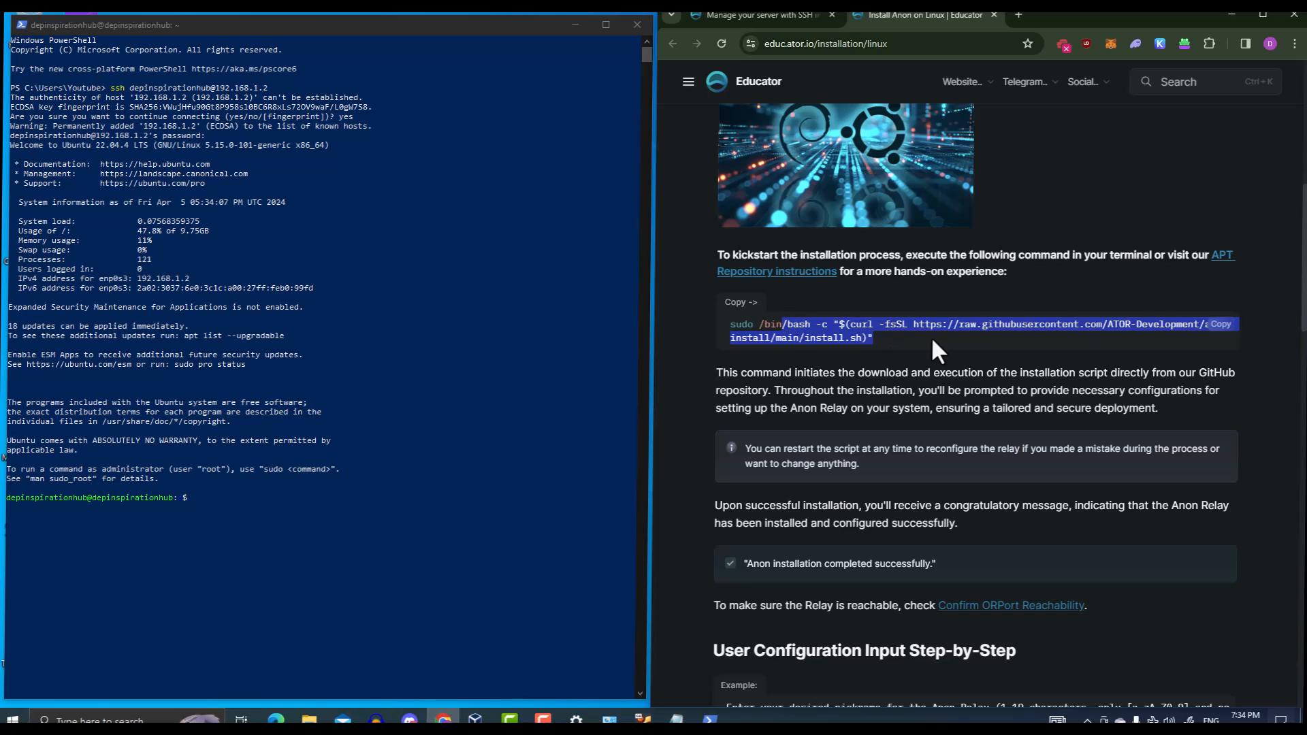
left_click(934, 342)
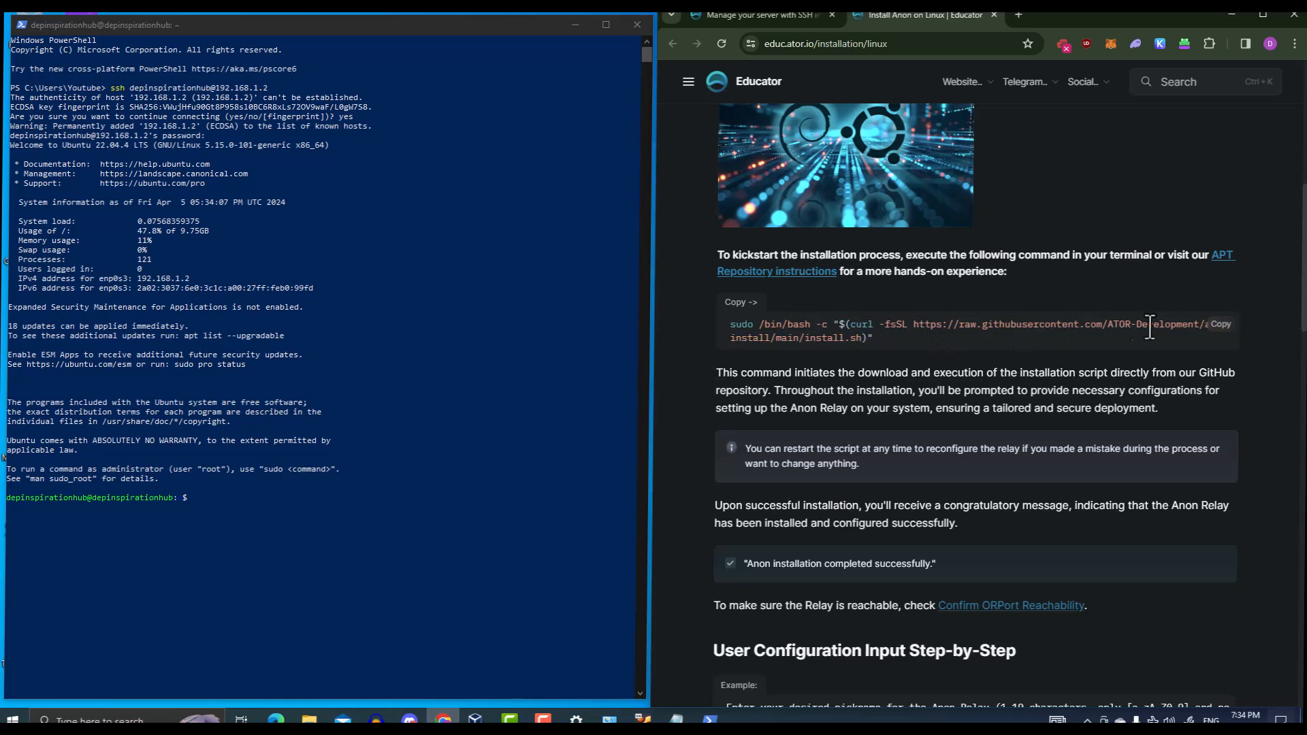
left_click(1223, 326)
Paste and run the sudo Anon install command over SSH, supplying the sudo password
left_click(407, 47)
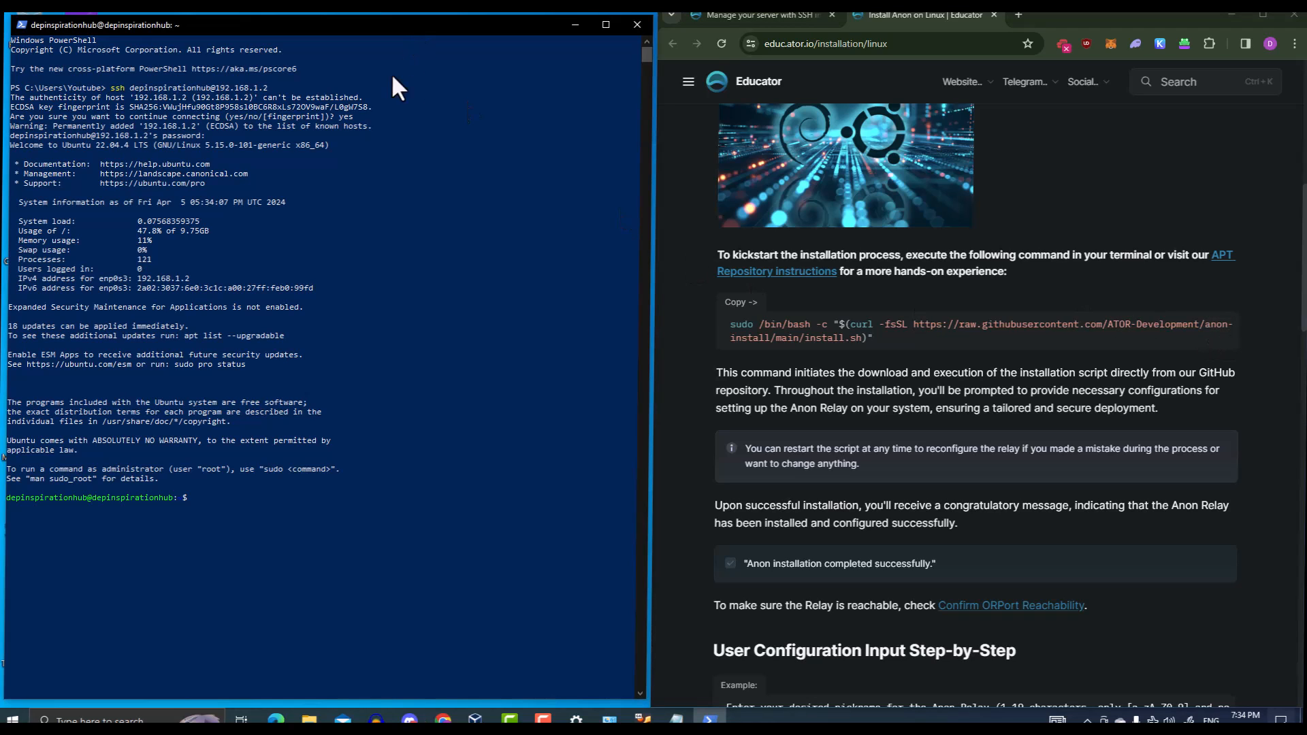
right_click(216, 498)
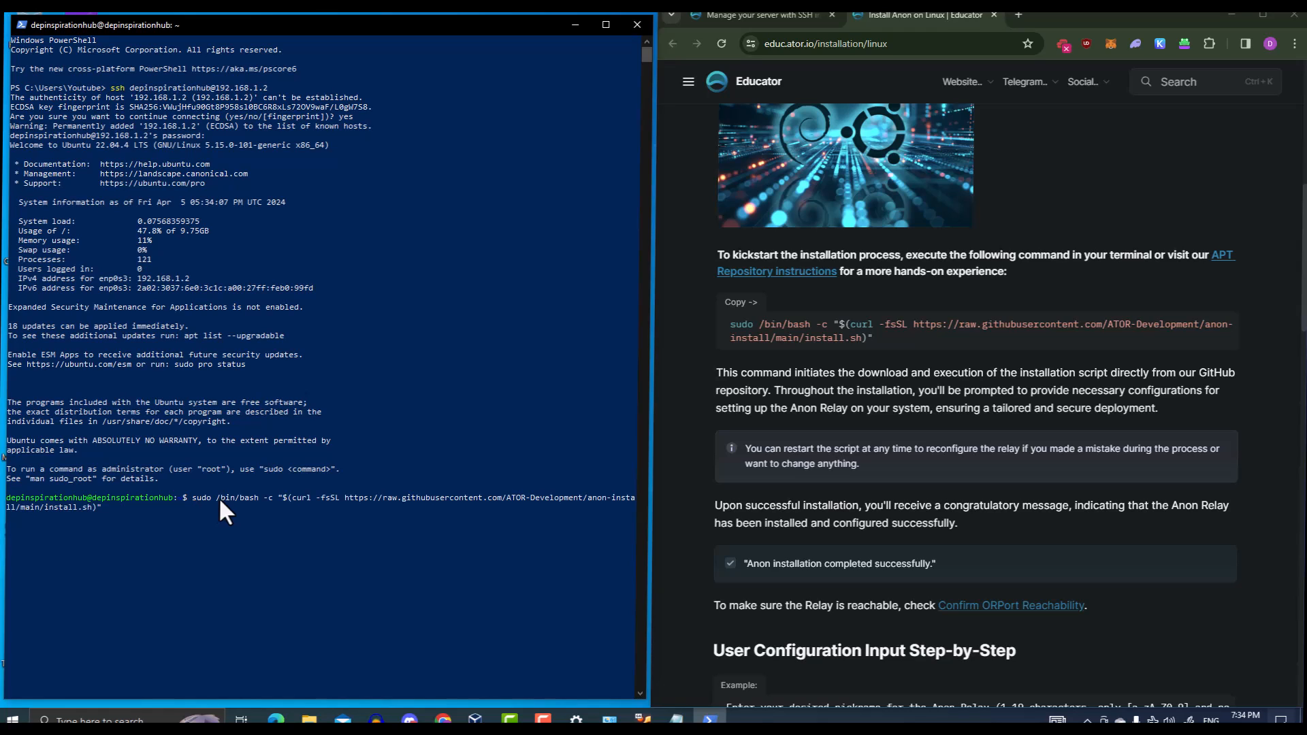
key("Return")
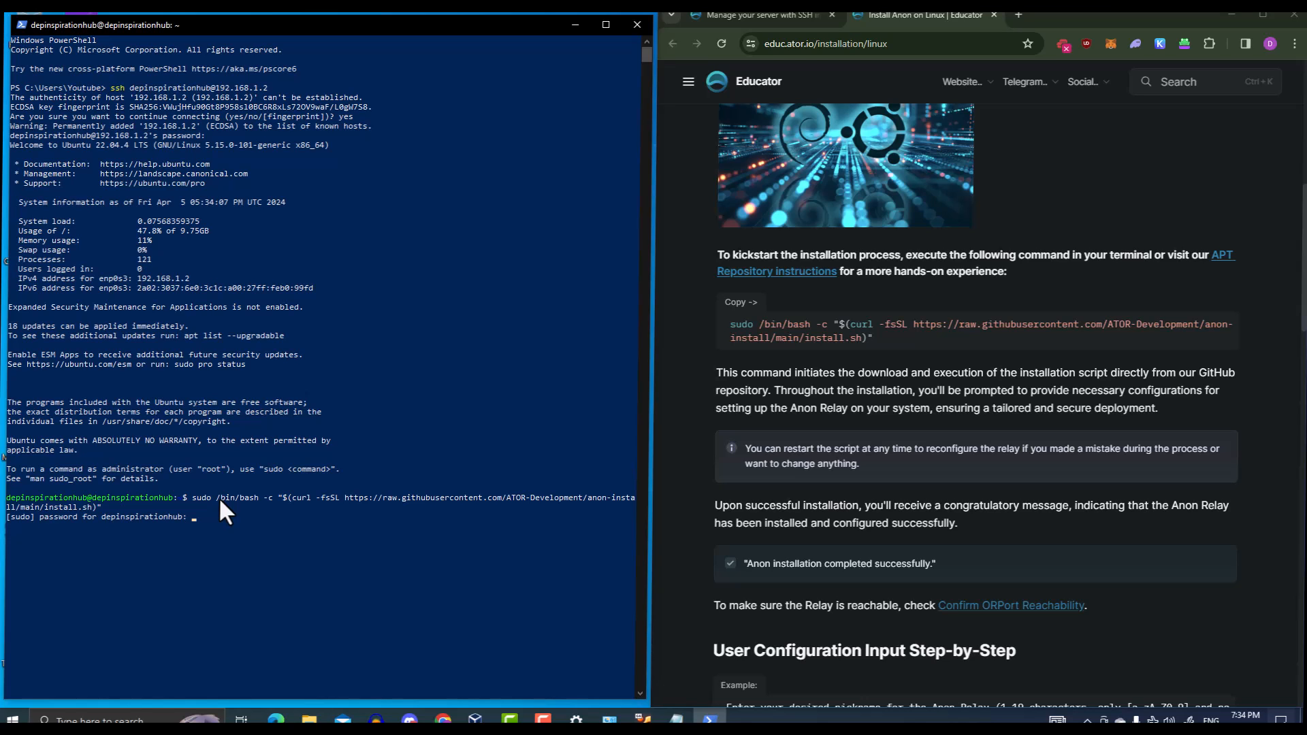
key("Return")
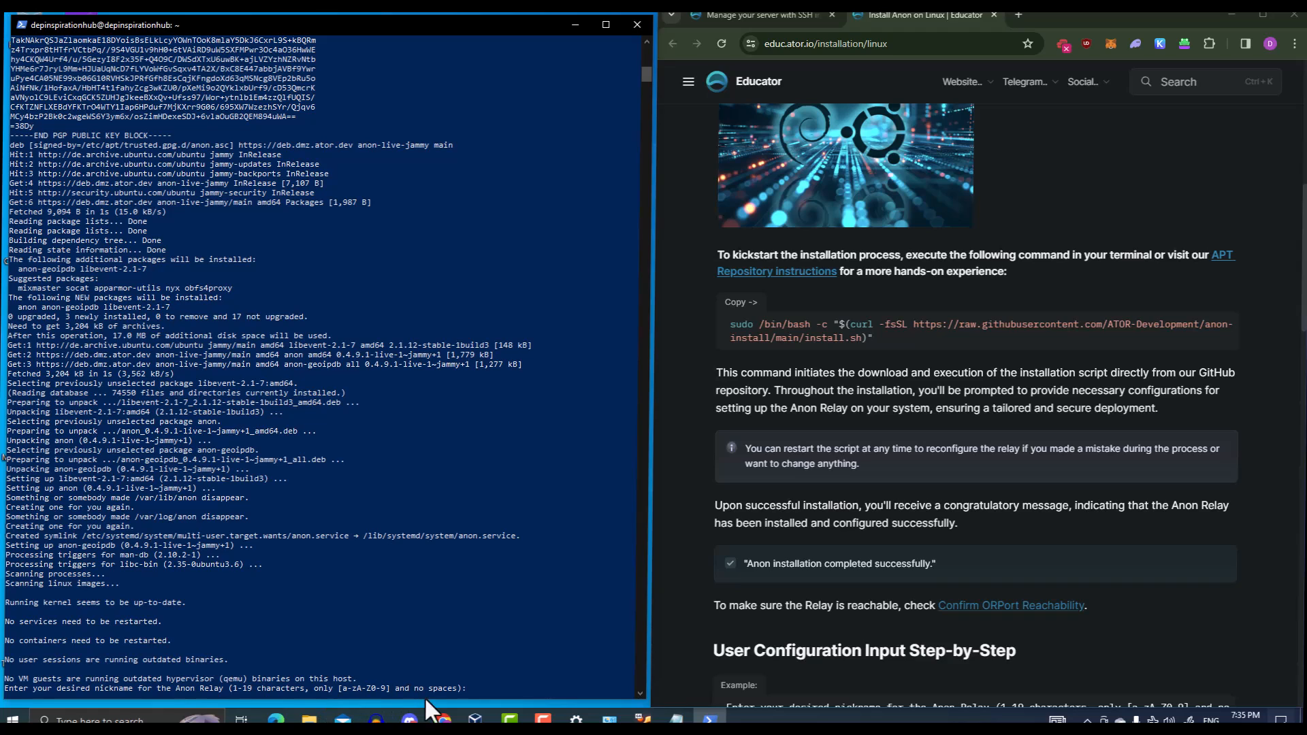
Give the relay the nickname 'depinspirationhub' and enter the contact e-mail address
type("depinspirationhub")
key("Return")
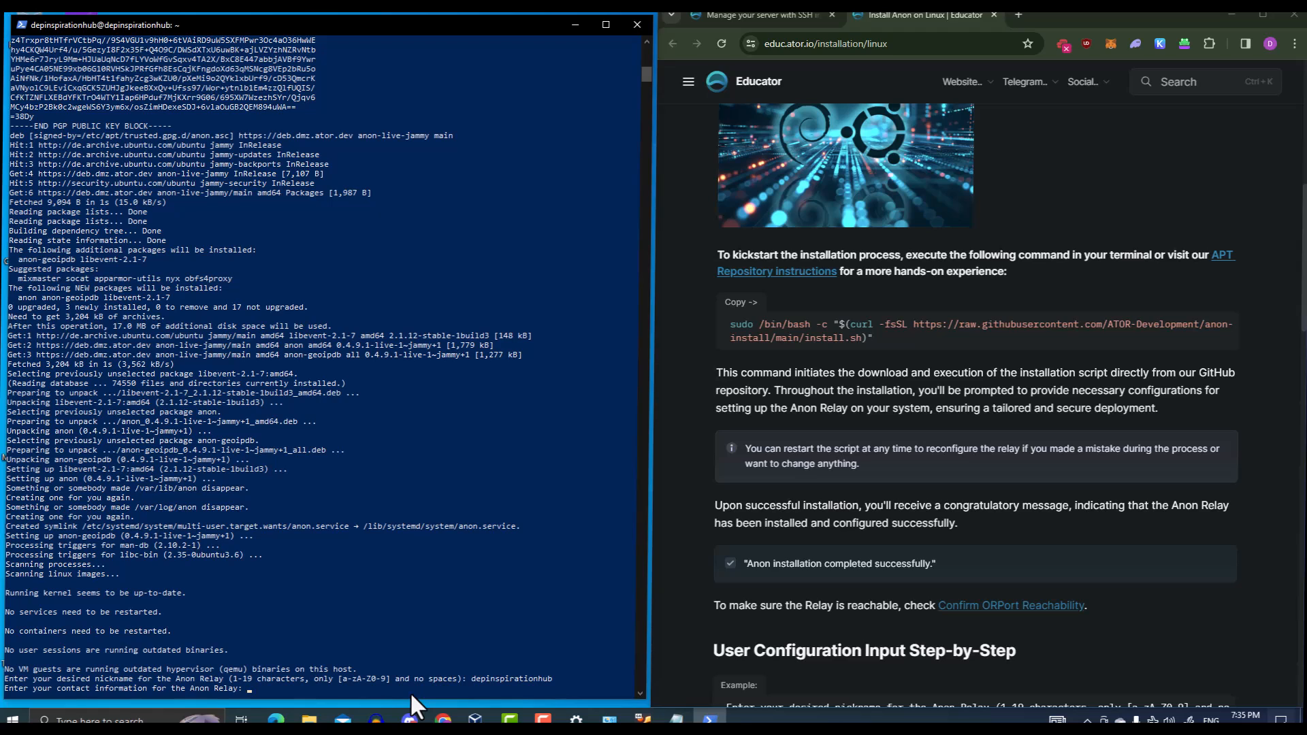
key("Return")
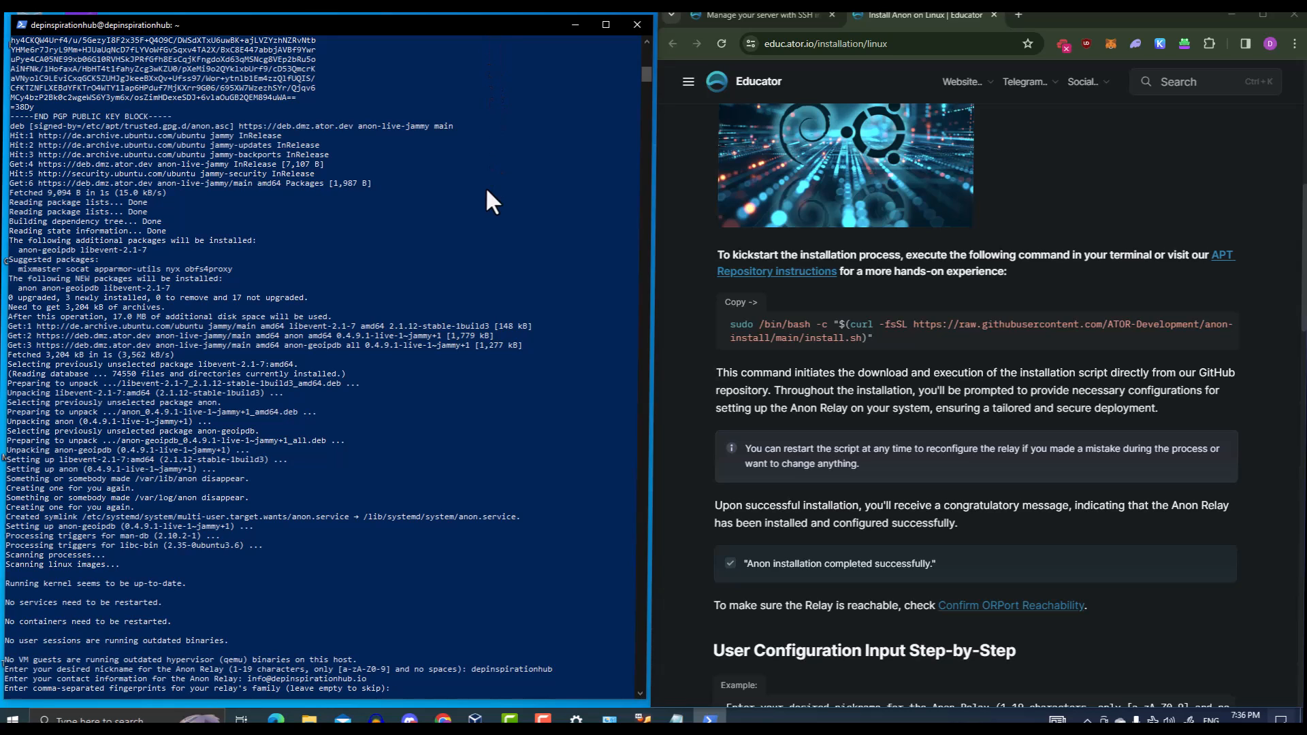
Skip family fingerprints and bandwidth limits, keeping the default ORPort 9001
key("Return")
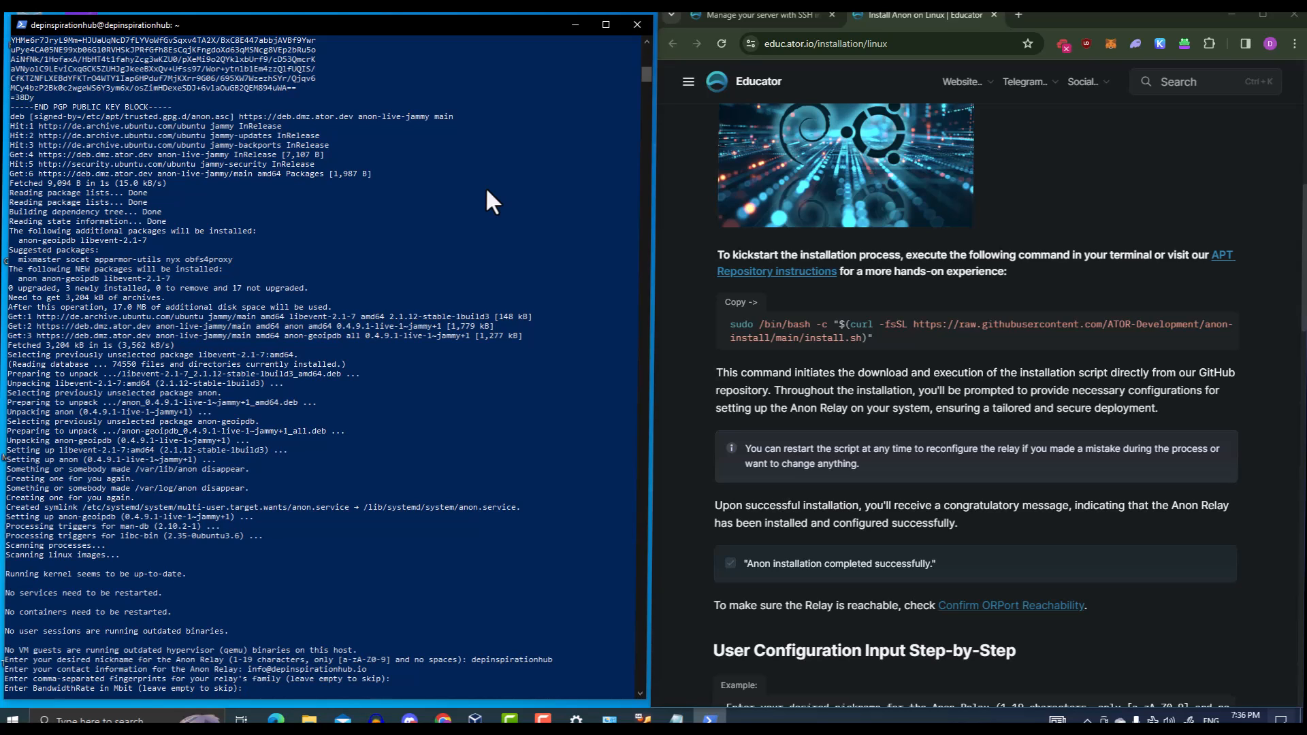
key("Return")
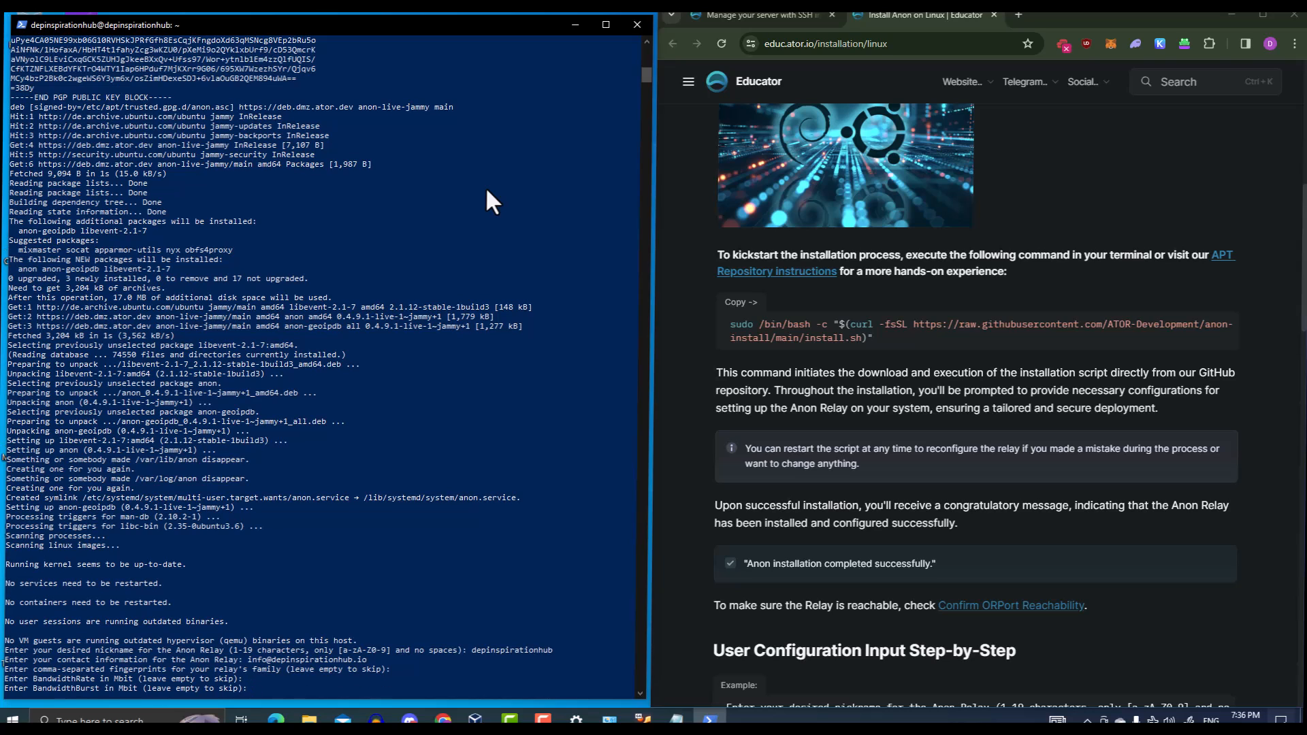
key("Return")
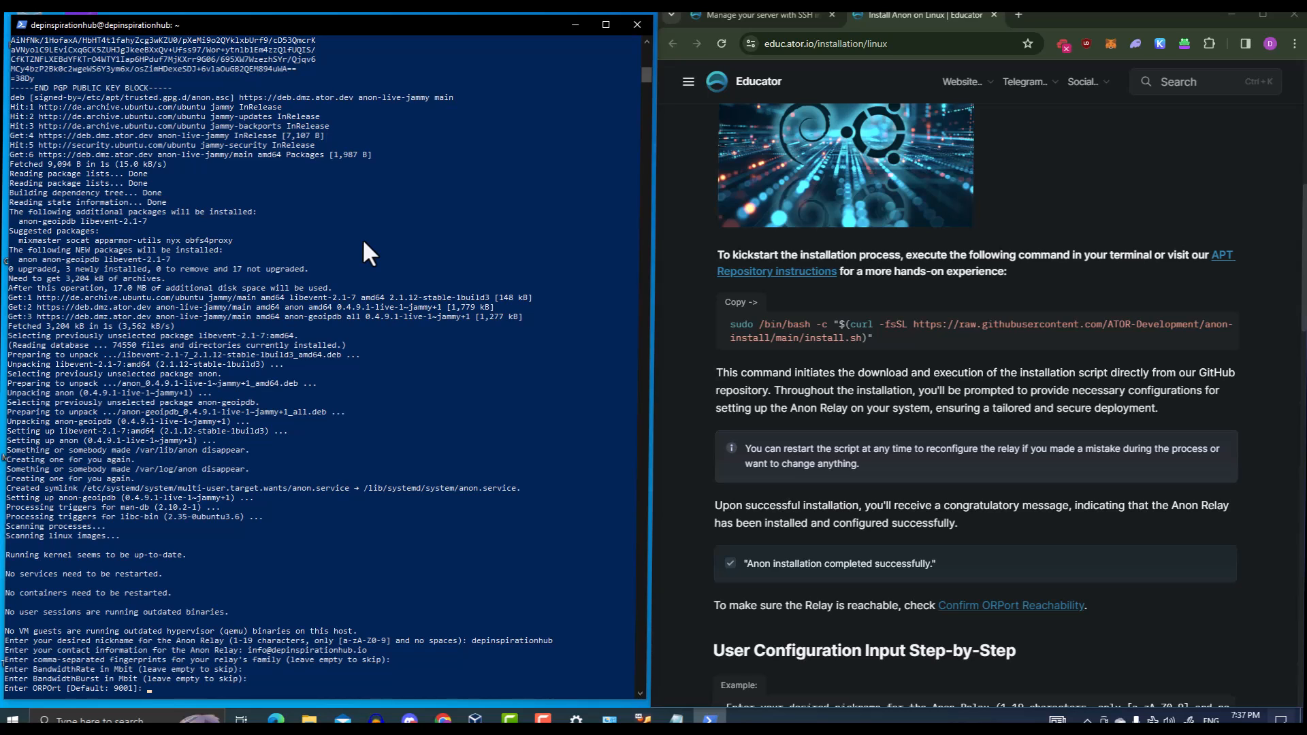
key("Return")
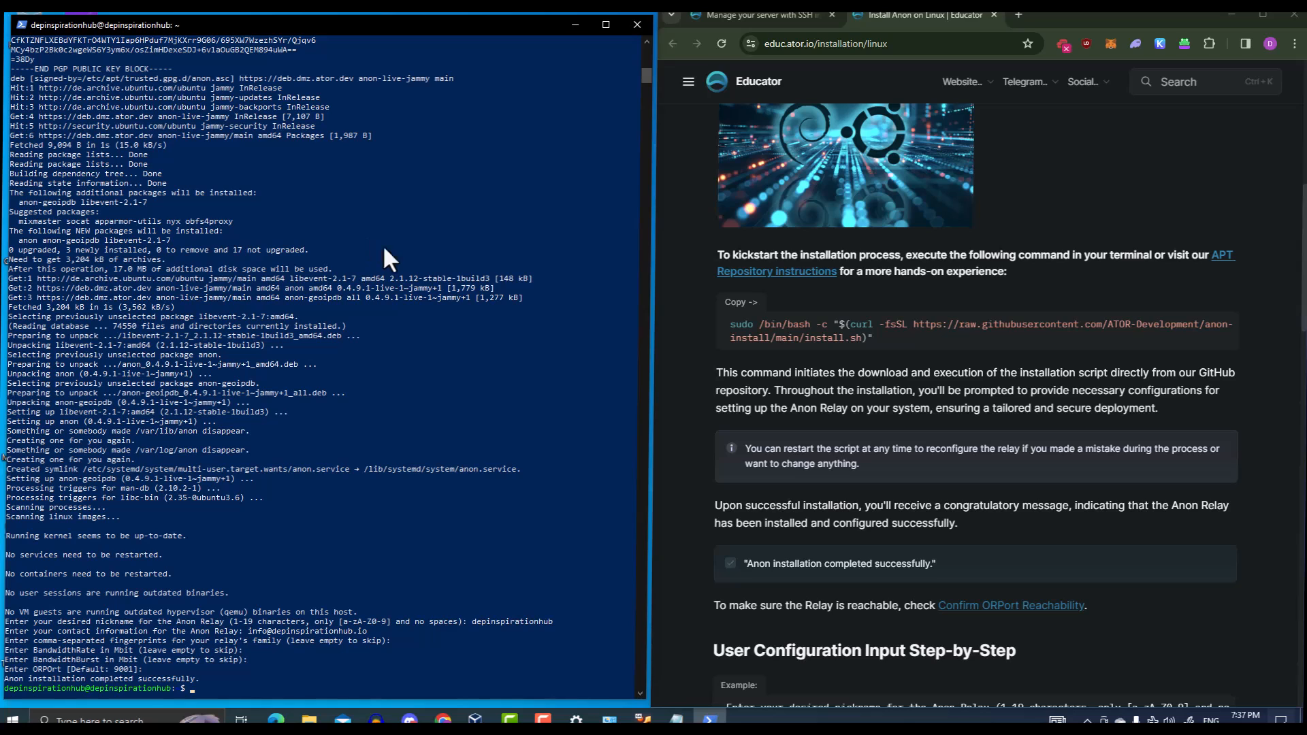
Open the Frequently Asked Questions page from the site's navigation menu
scroll(740, 355, "down", 1)
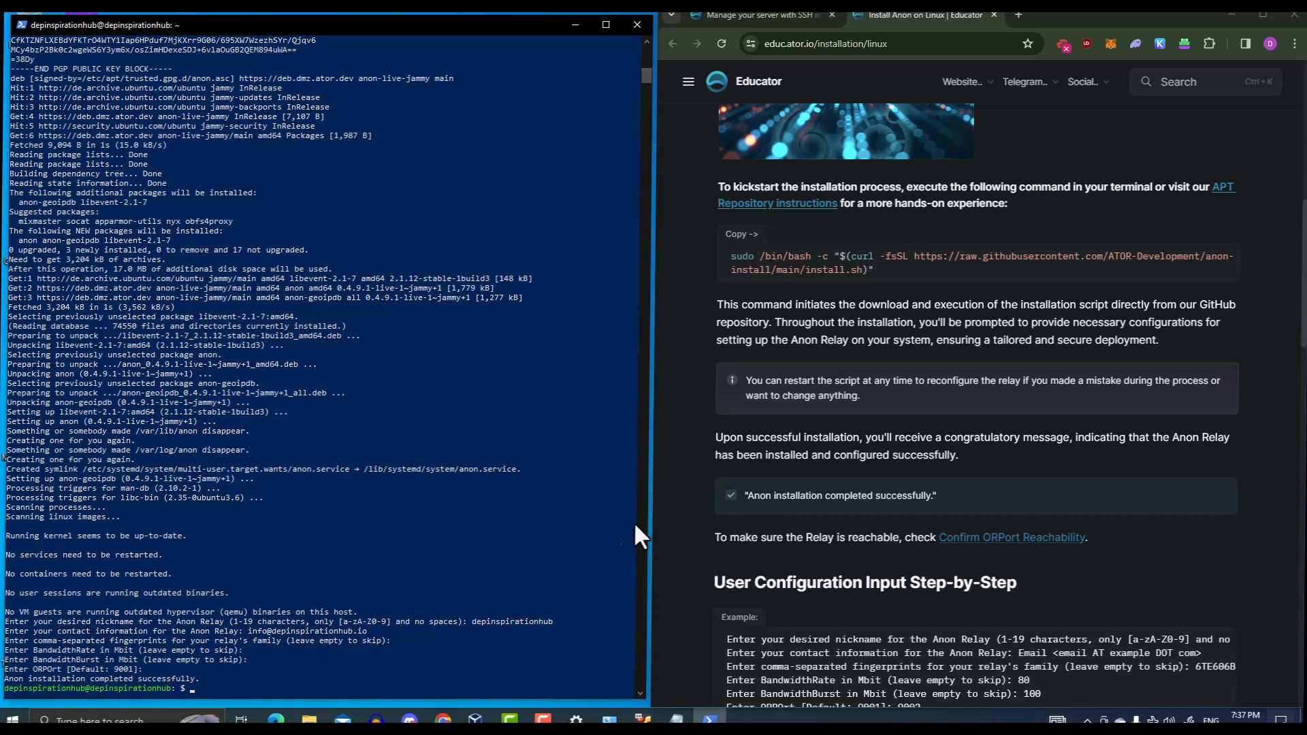
left_click(689, 91)
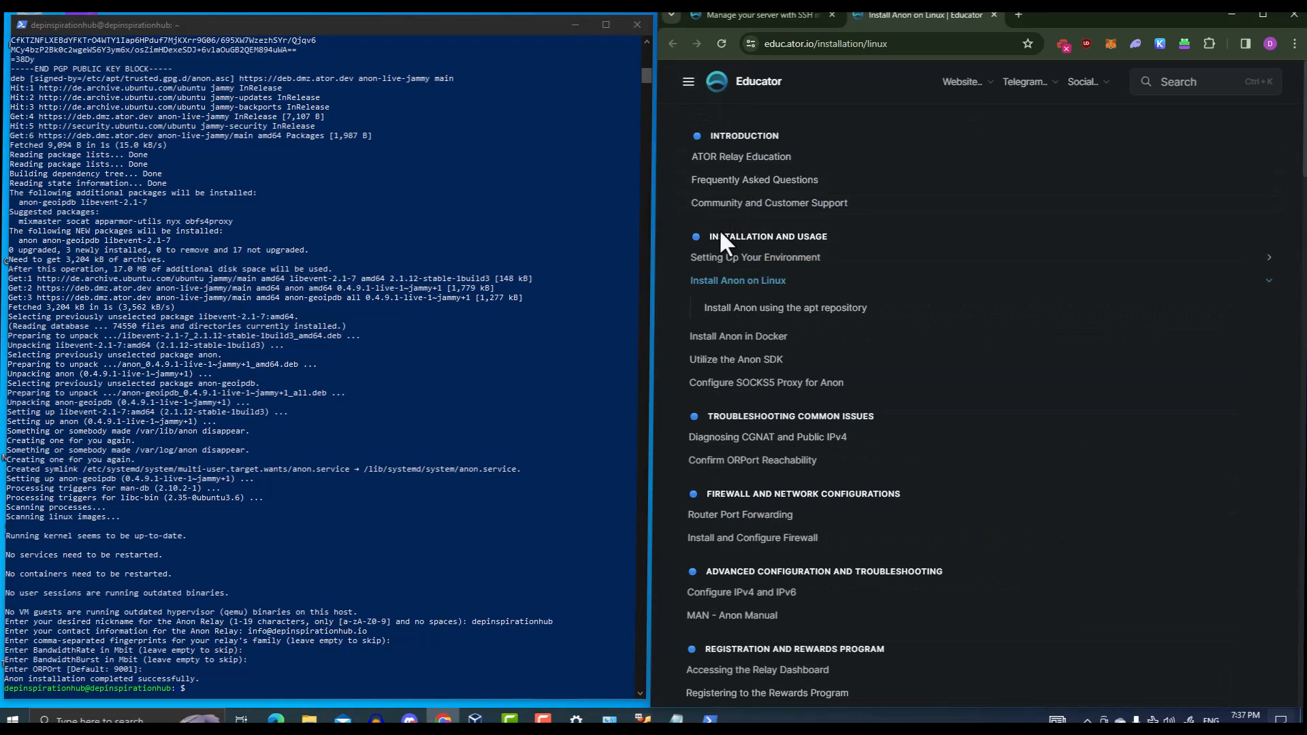
left_click(689, 90)
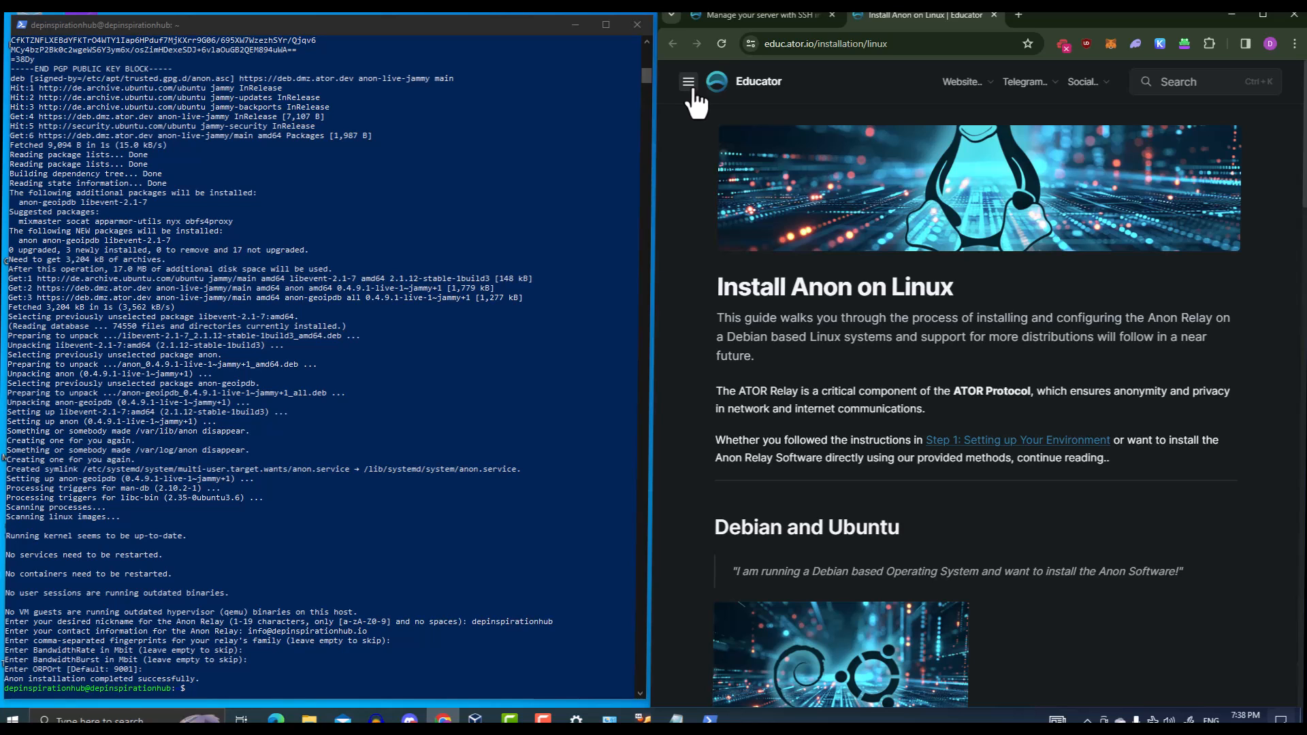
left_click(688, 83)
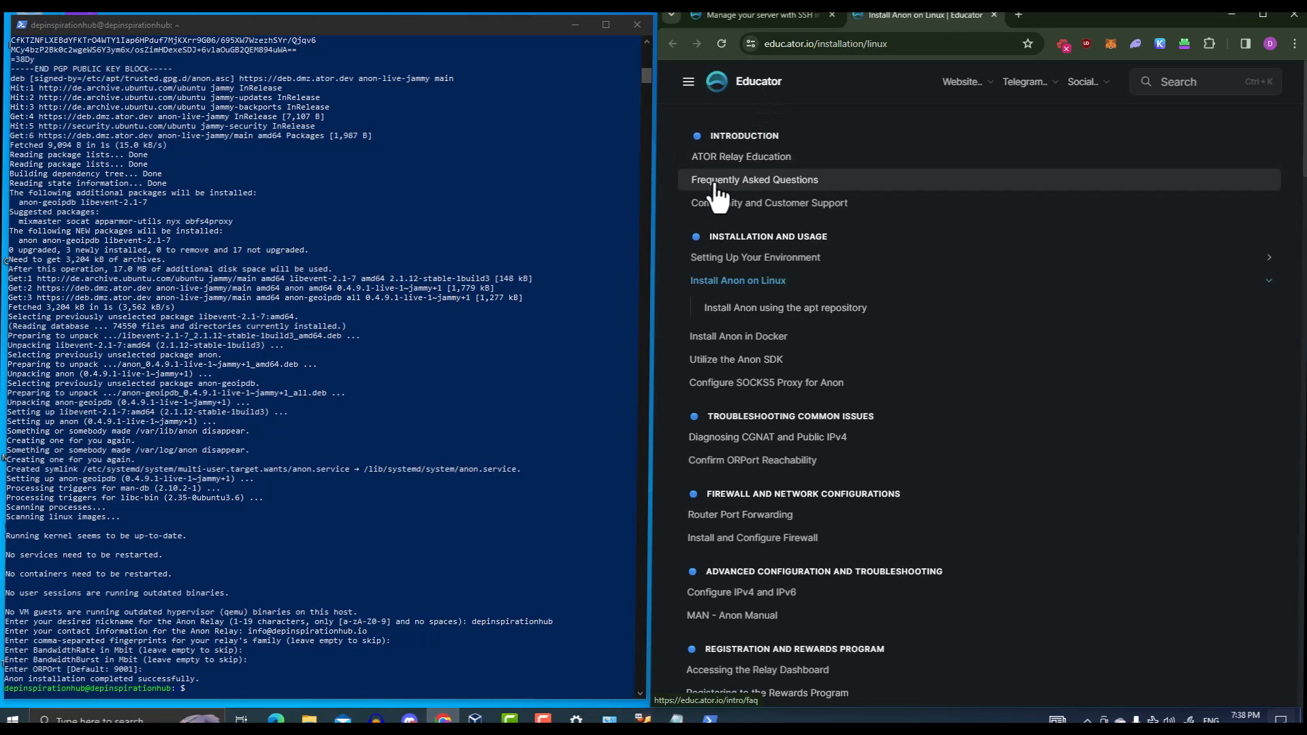
left_click(687, 89)
left_click(688, 88)
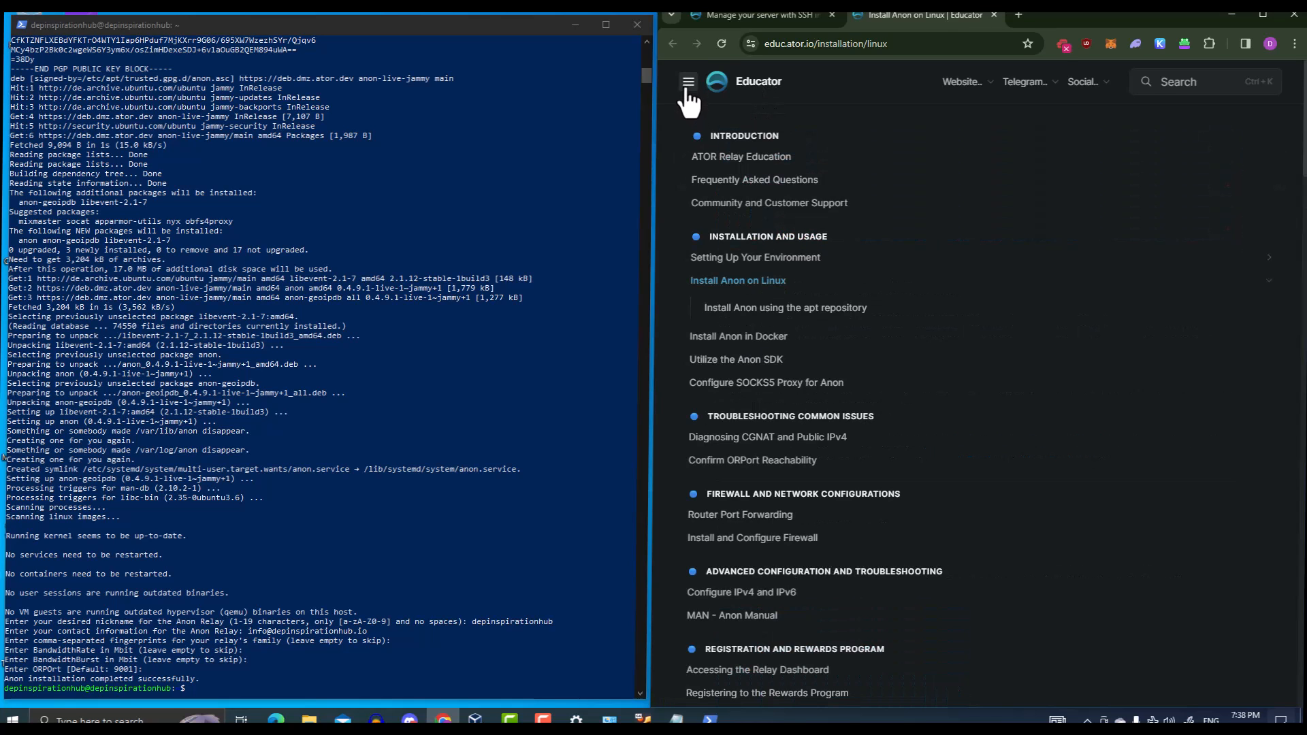
left_click(720, 180)
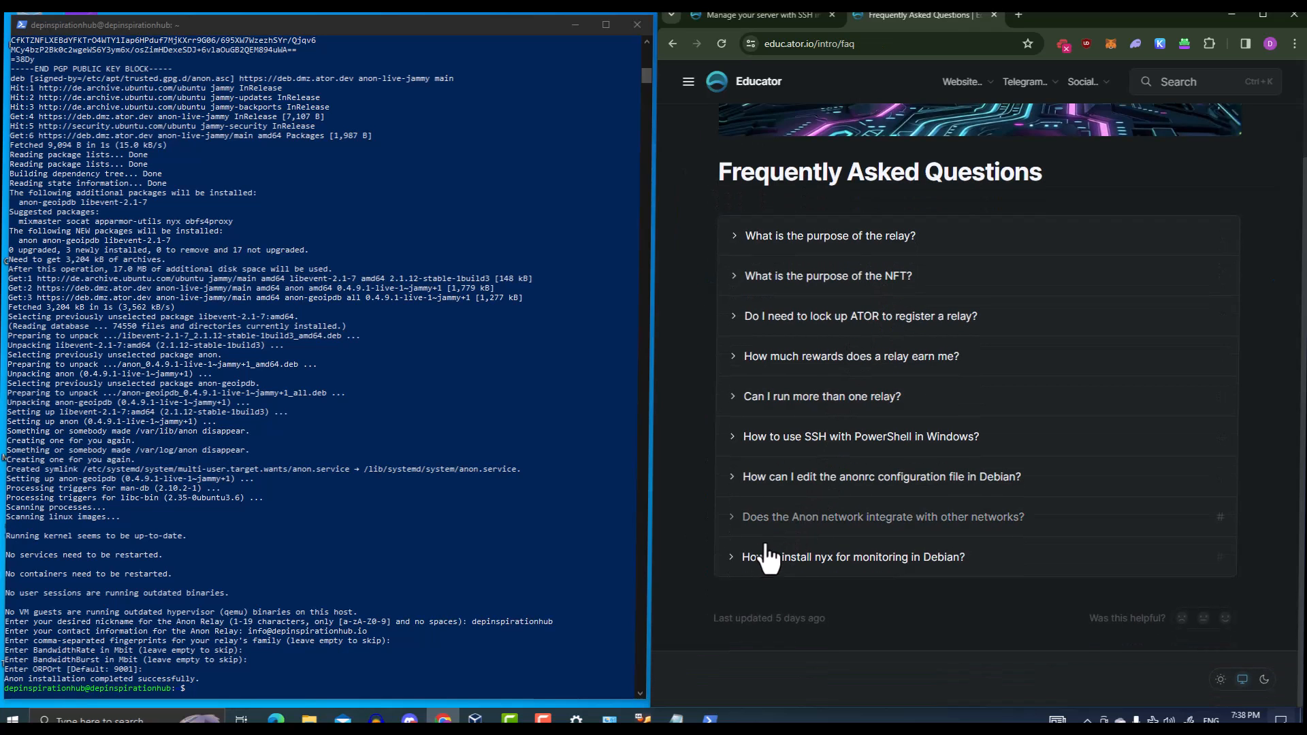
Expand 'How to install nyx for monitoring in Debian?' and select sudo apt-get install nyx --yes
left_click(743, 559)
scroll(851, 507, "down", 1)
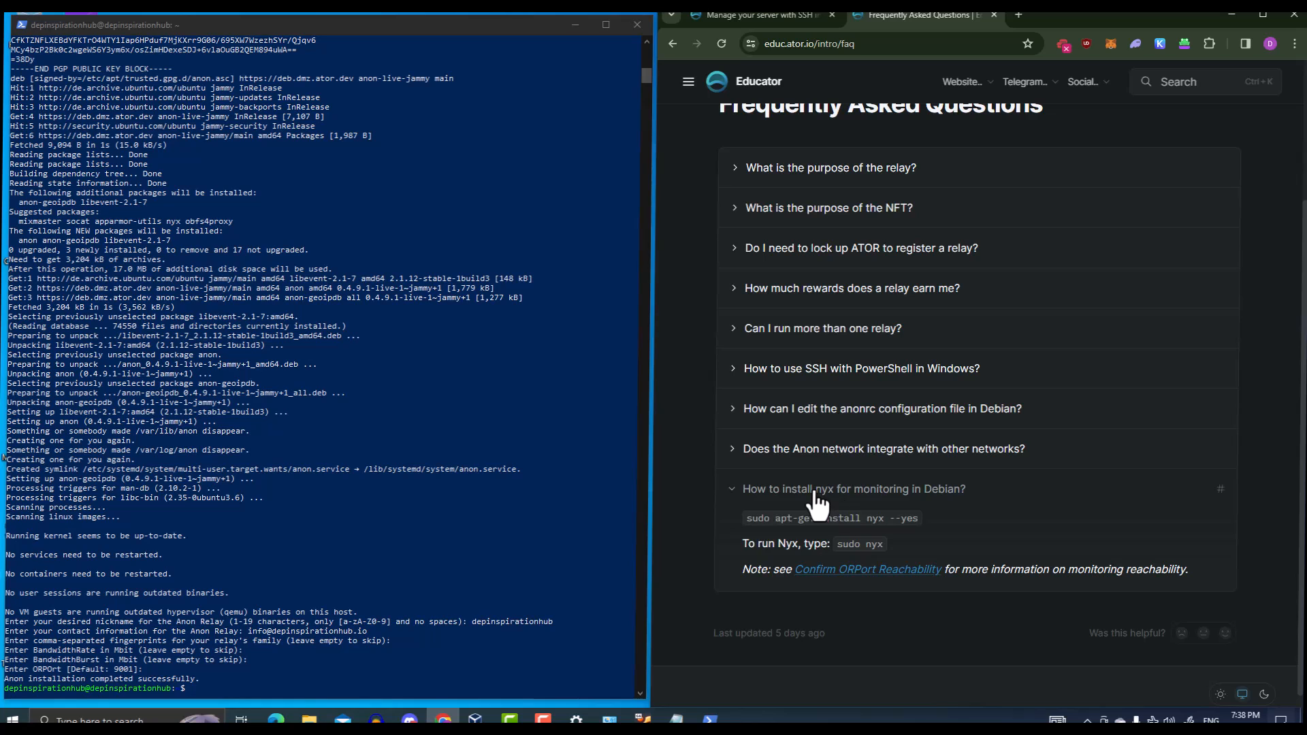
left_click_drag(918, 523, 745, 526)
key("super+c")
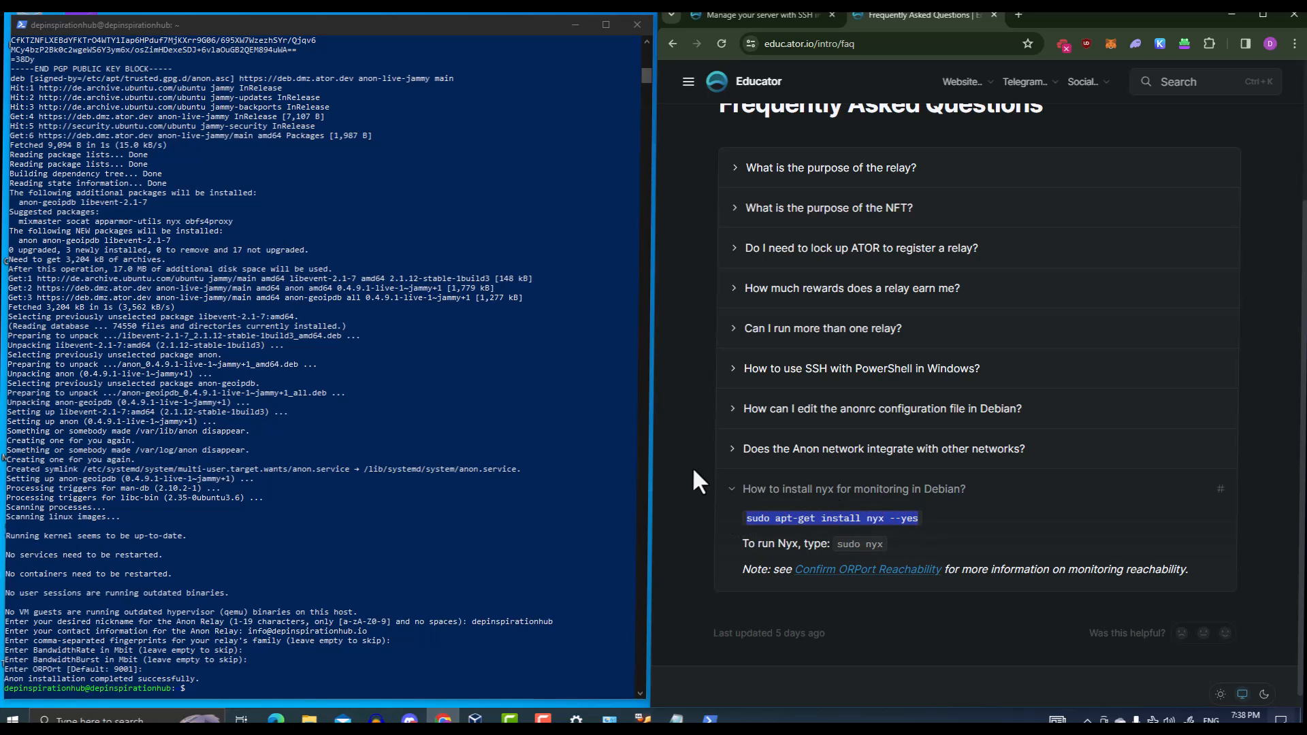
Install nyx on the server with 'sudo apt-get install nyx --yes'
left_click(518, 21)
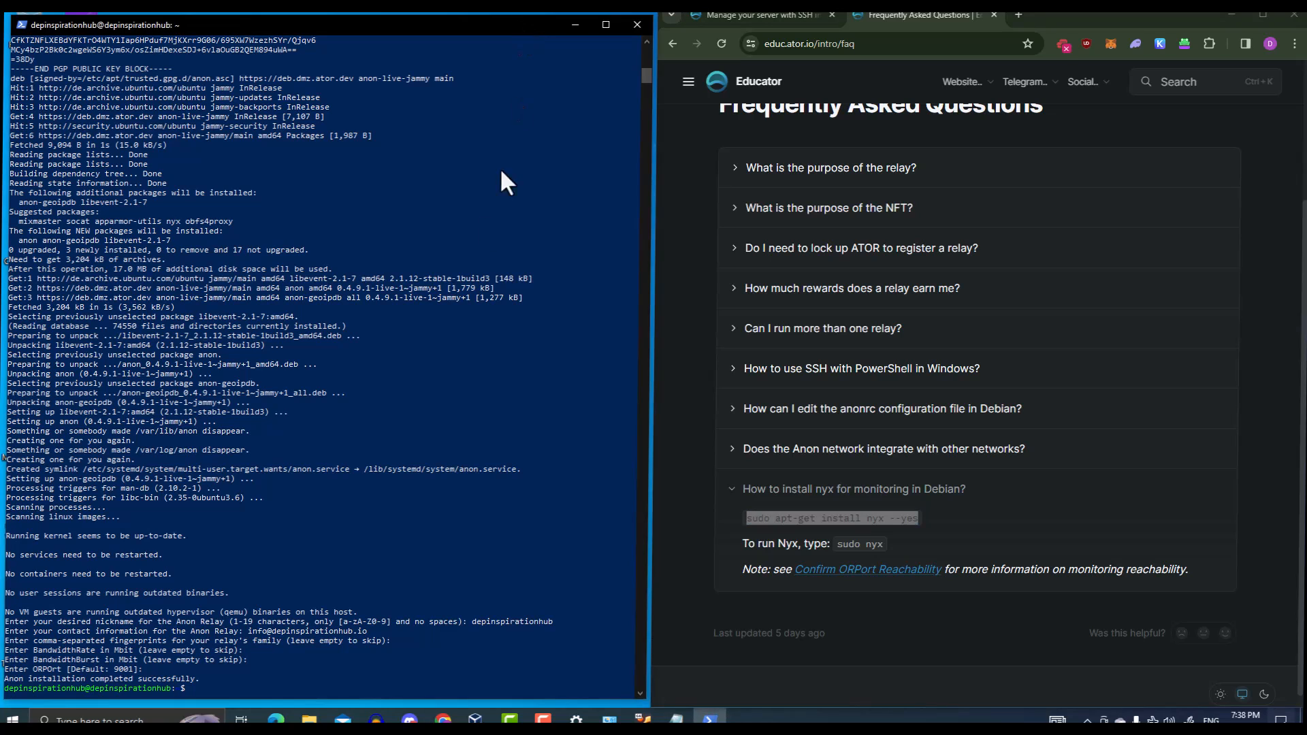
right_click(209, 679)
key("Return")
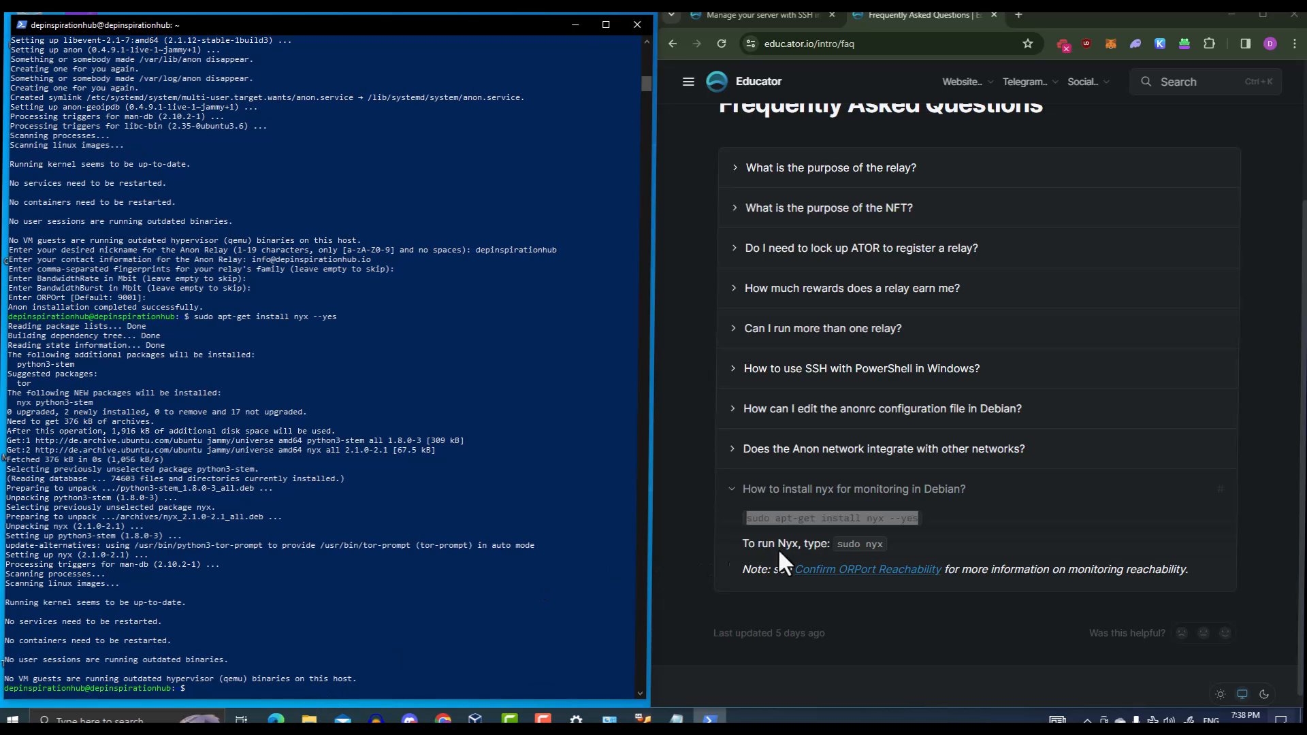
Launch nyx with 'sudo nyx' to watch the relay's bandwidth and event log
left_click_drag(836, 544, 883, 545)
key("super+c")
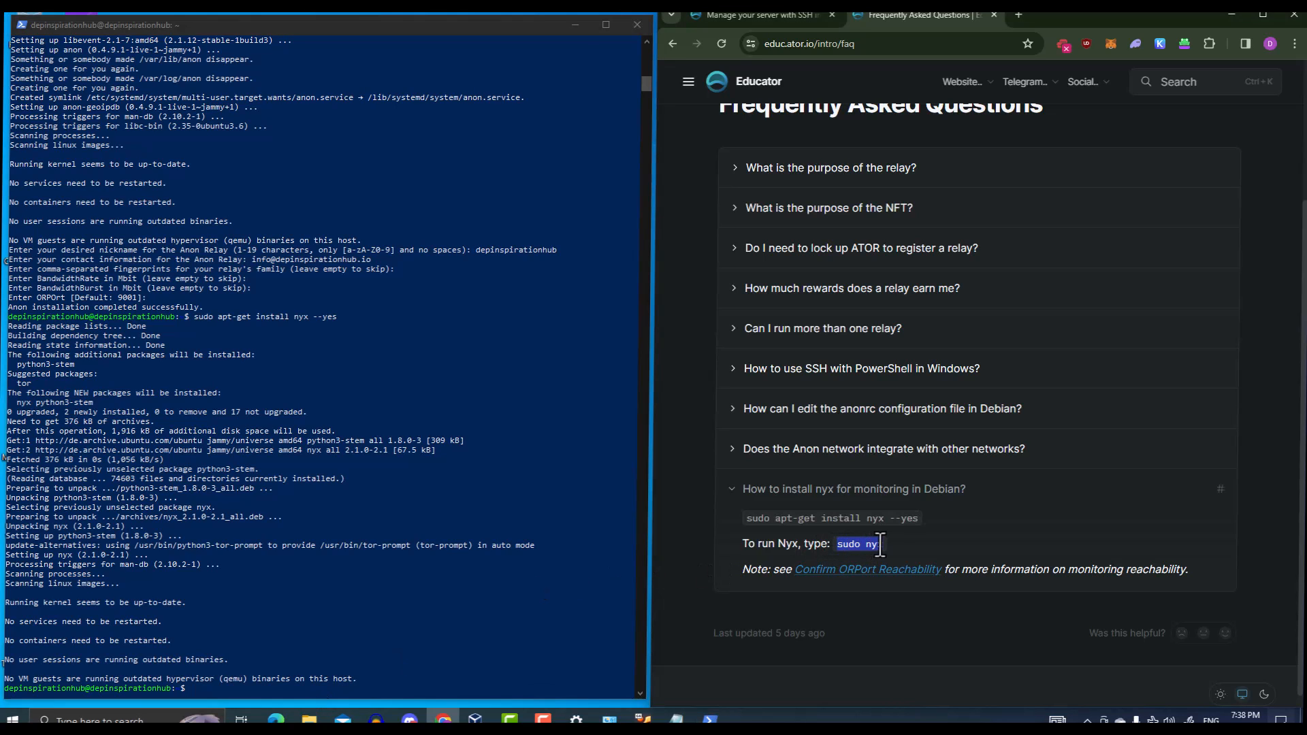
left_click(305, 693)
right_click(276, 684)
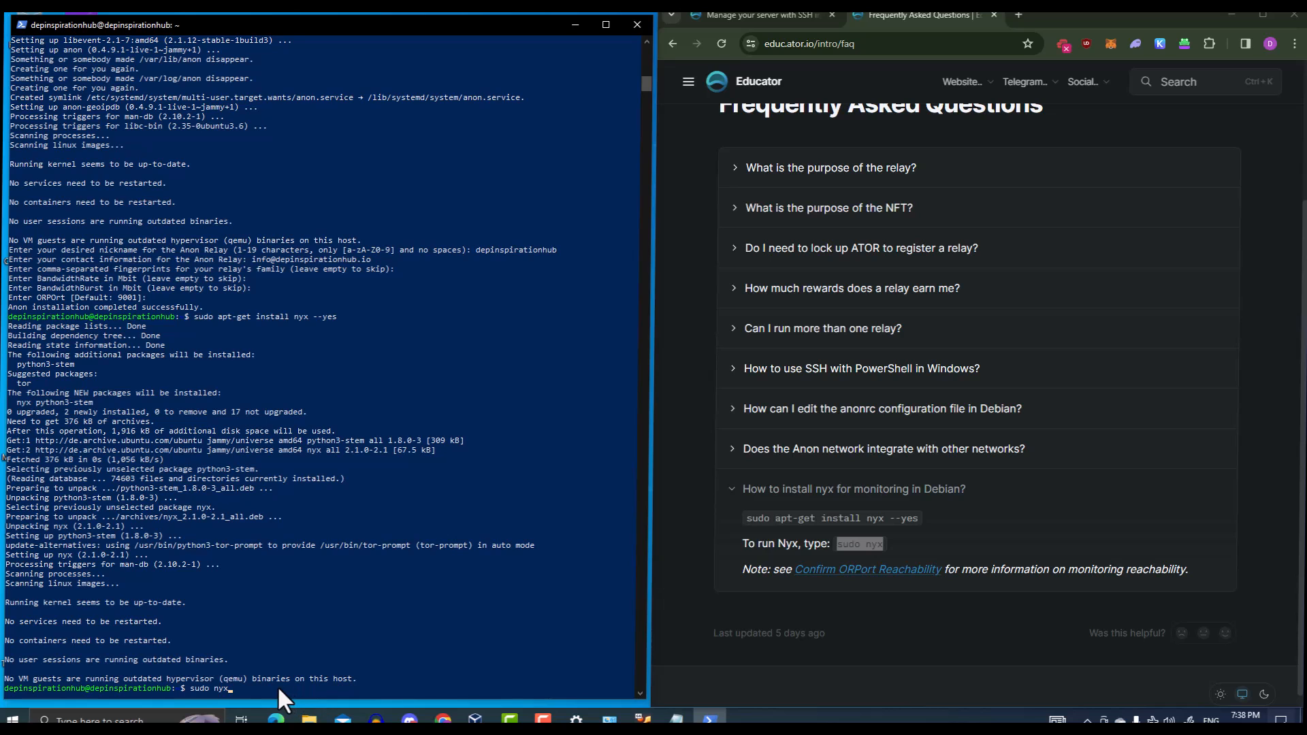
key("Return")
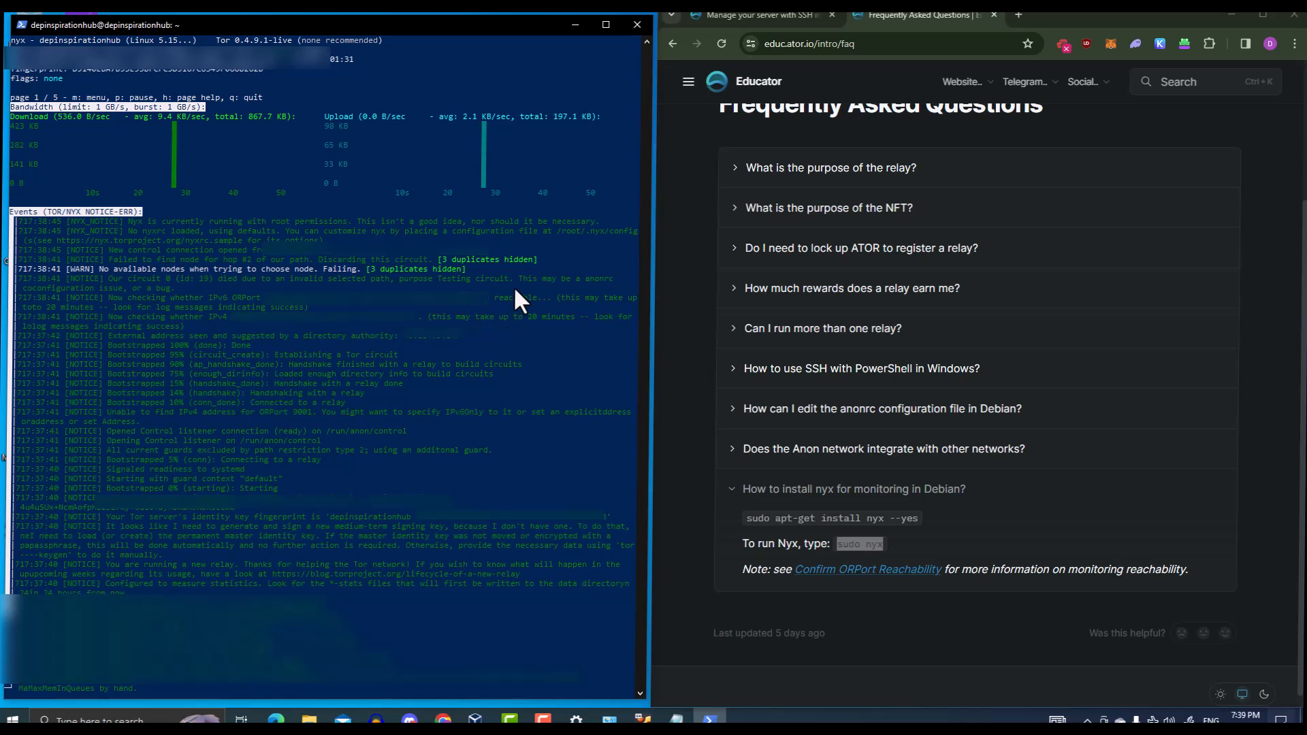
Load portchecker.co in a new tab and check port 9001 instead of 80
left_click(1018, 14)
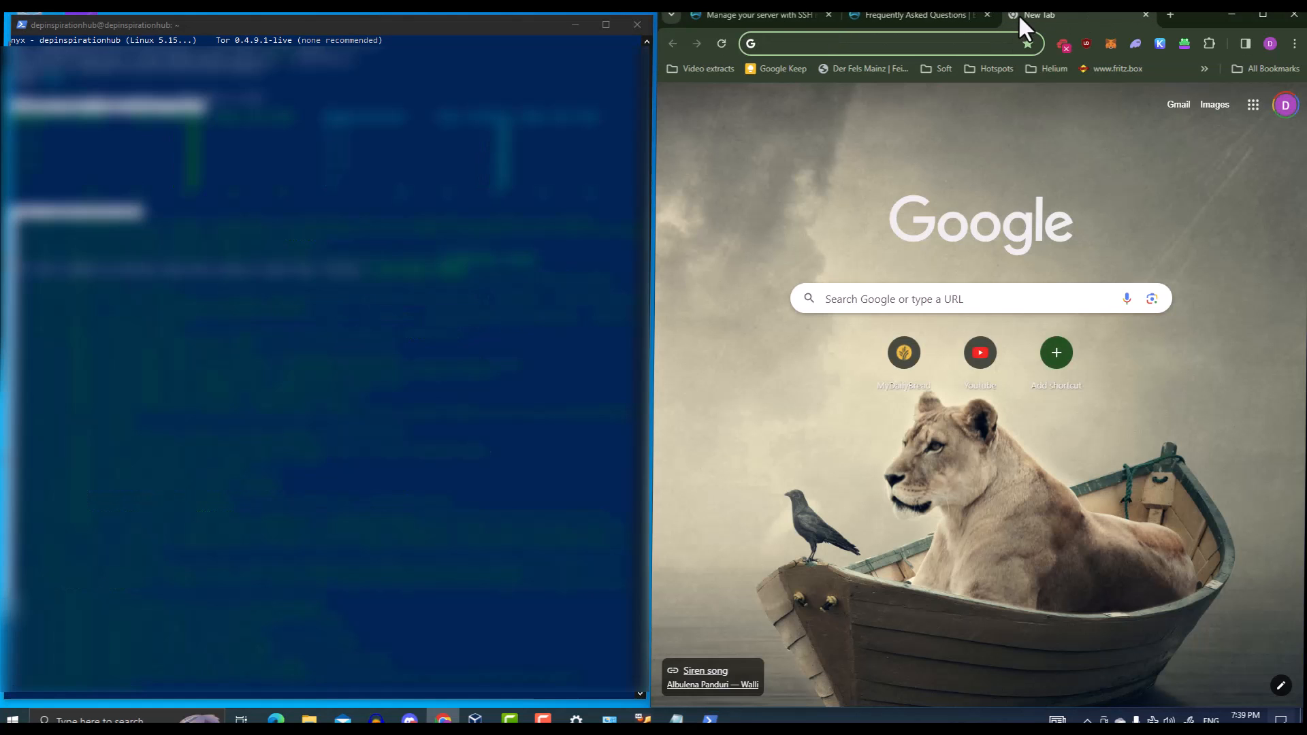
type("por")
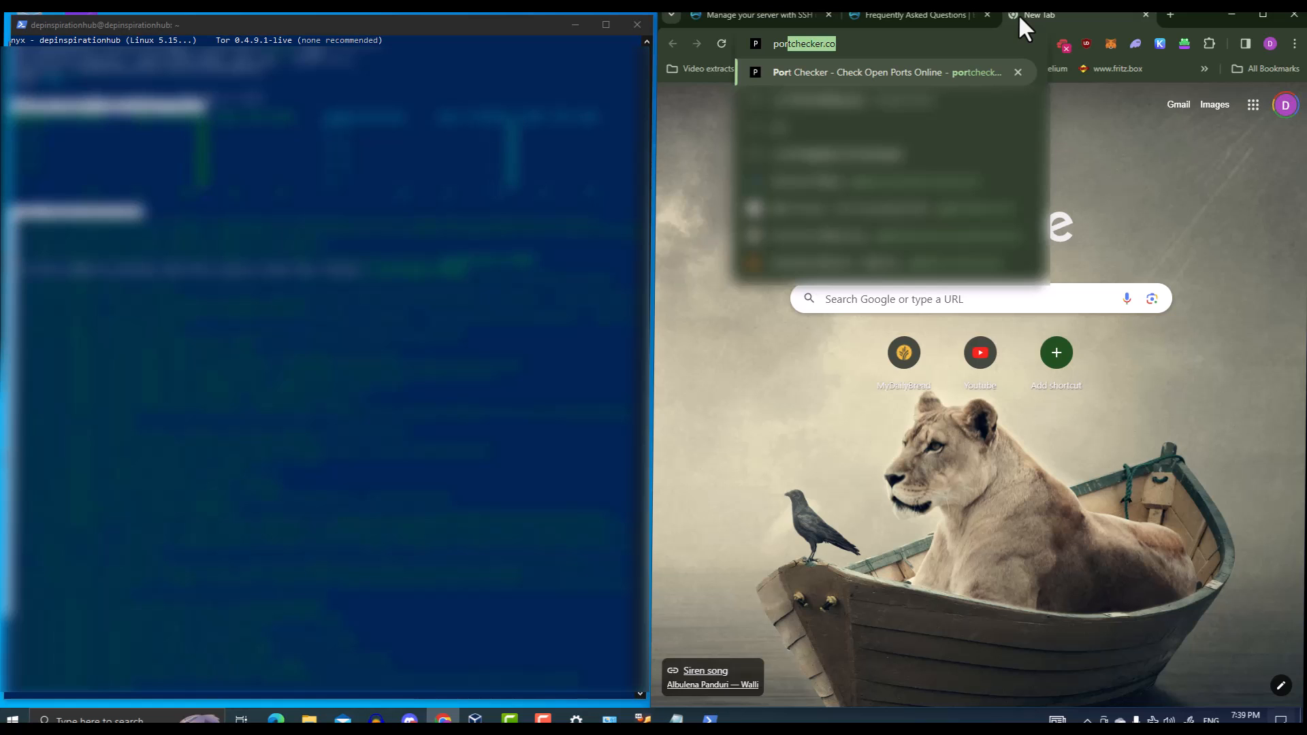
key("Return")
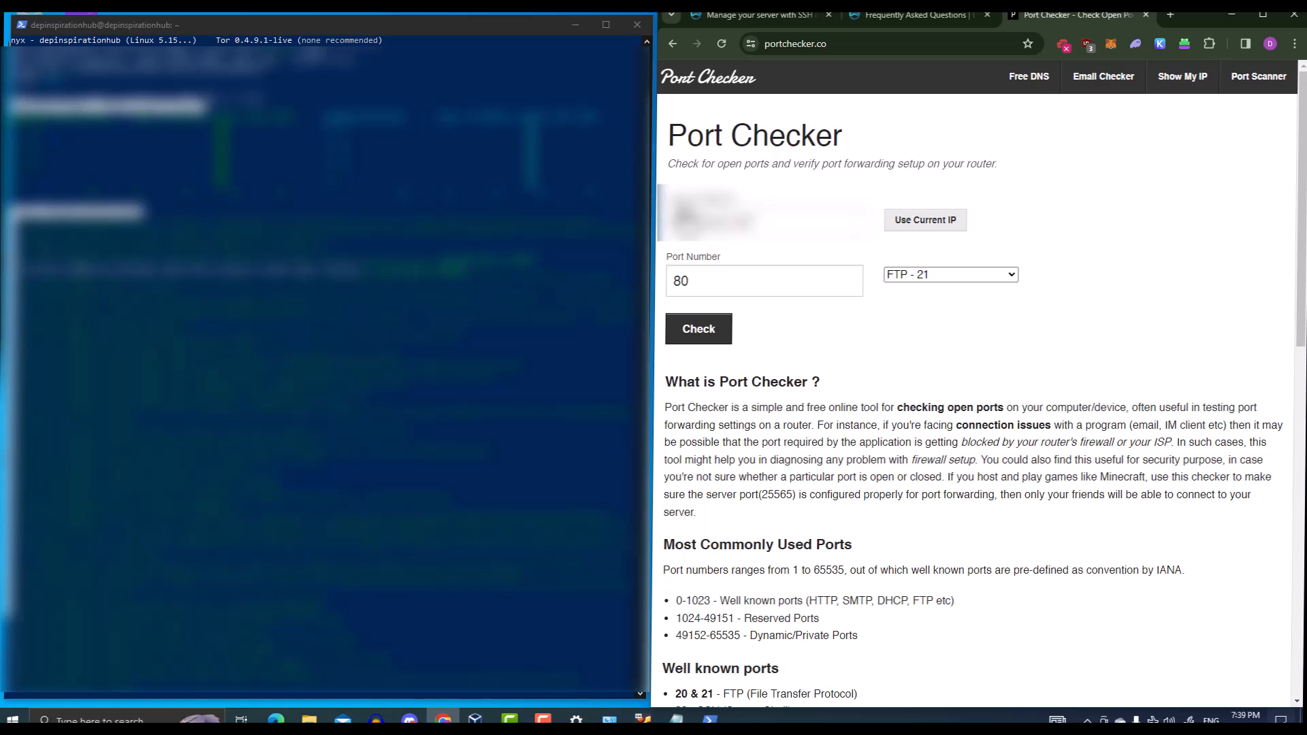
left_click_drag(724, 280, 651, 283)
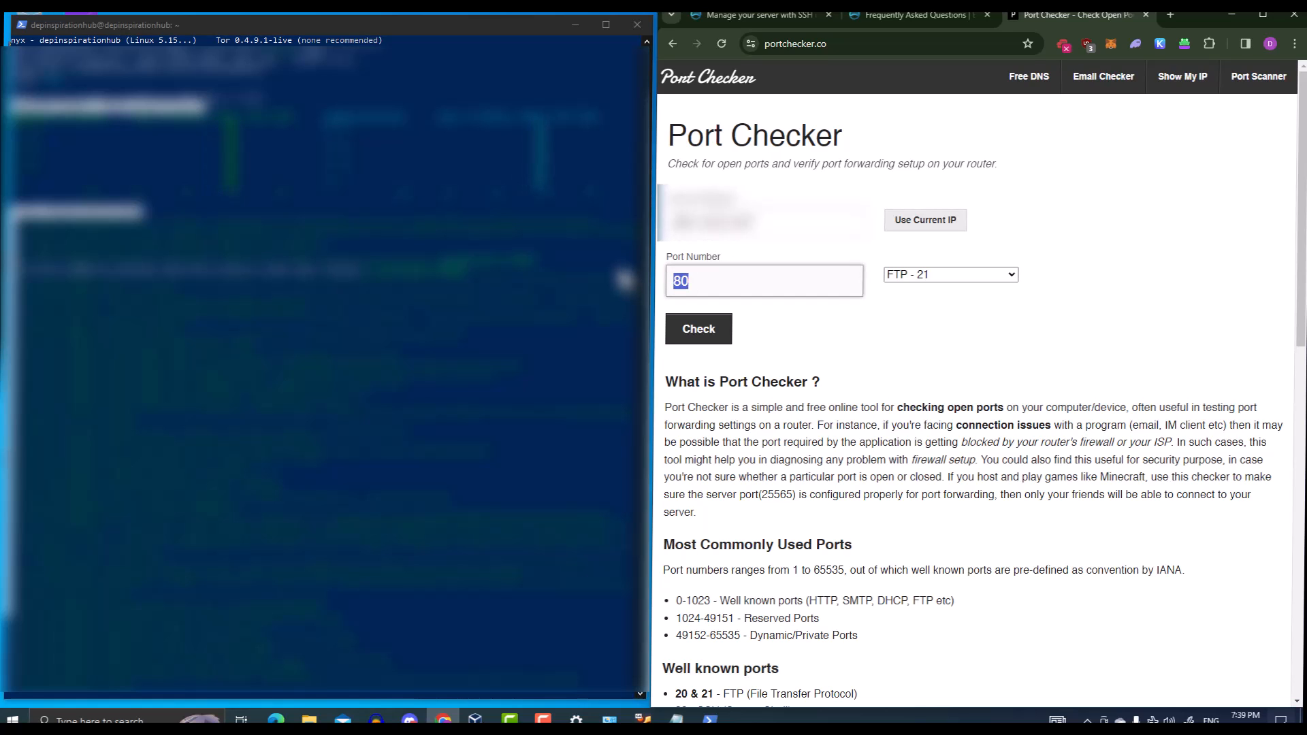
type("9001")
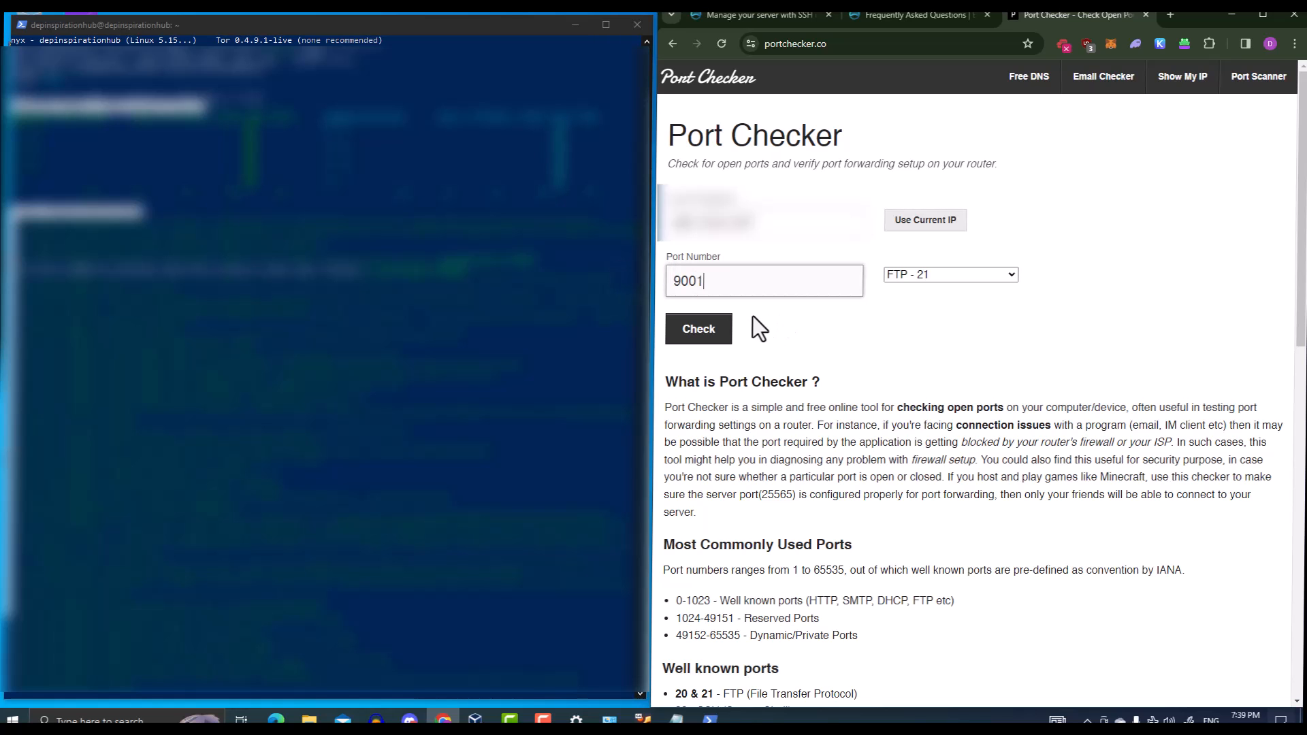
left_click(716, 334)
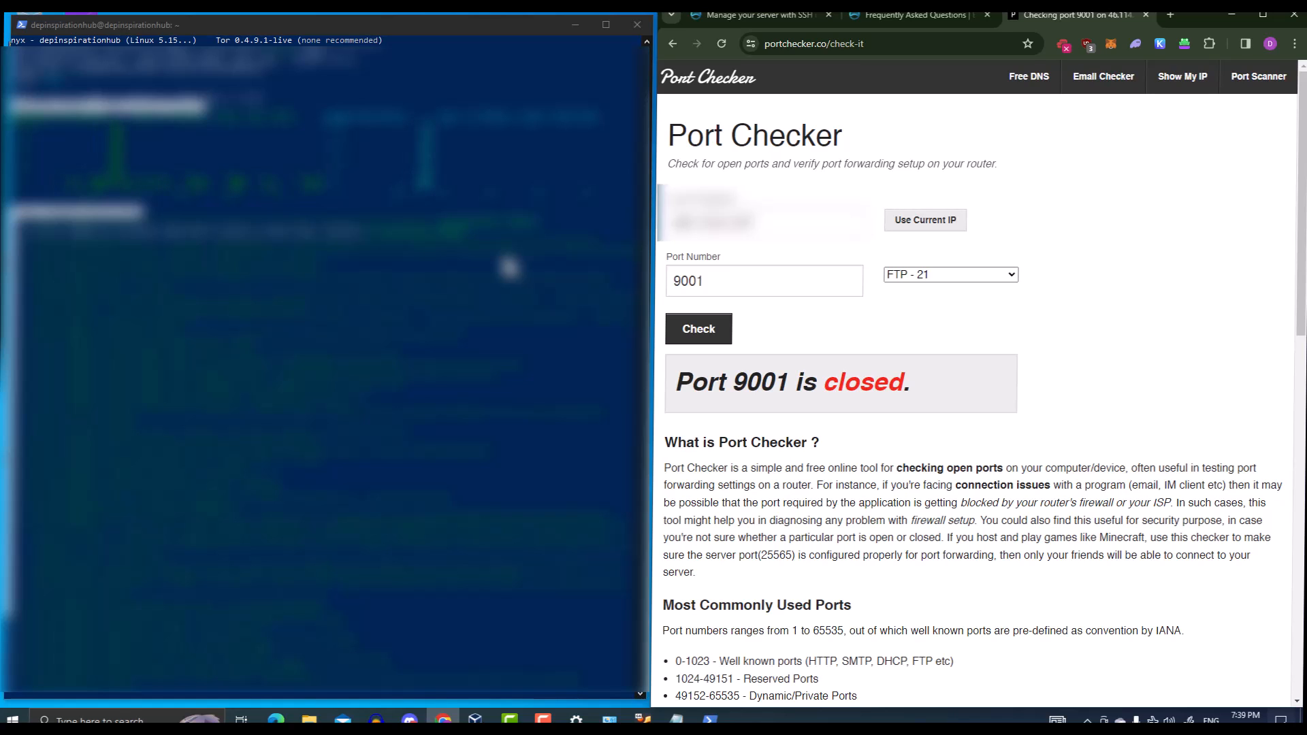
Retype the last digit of port 9001 in the Port Number field
left_click(700, 282)
key("BackSpace")
type("1")
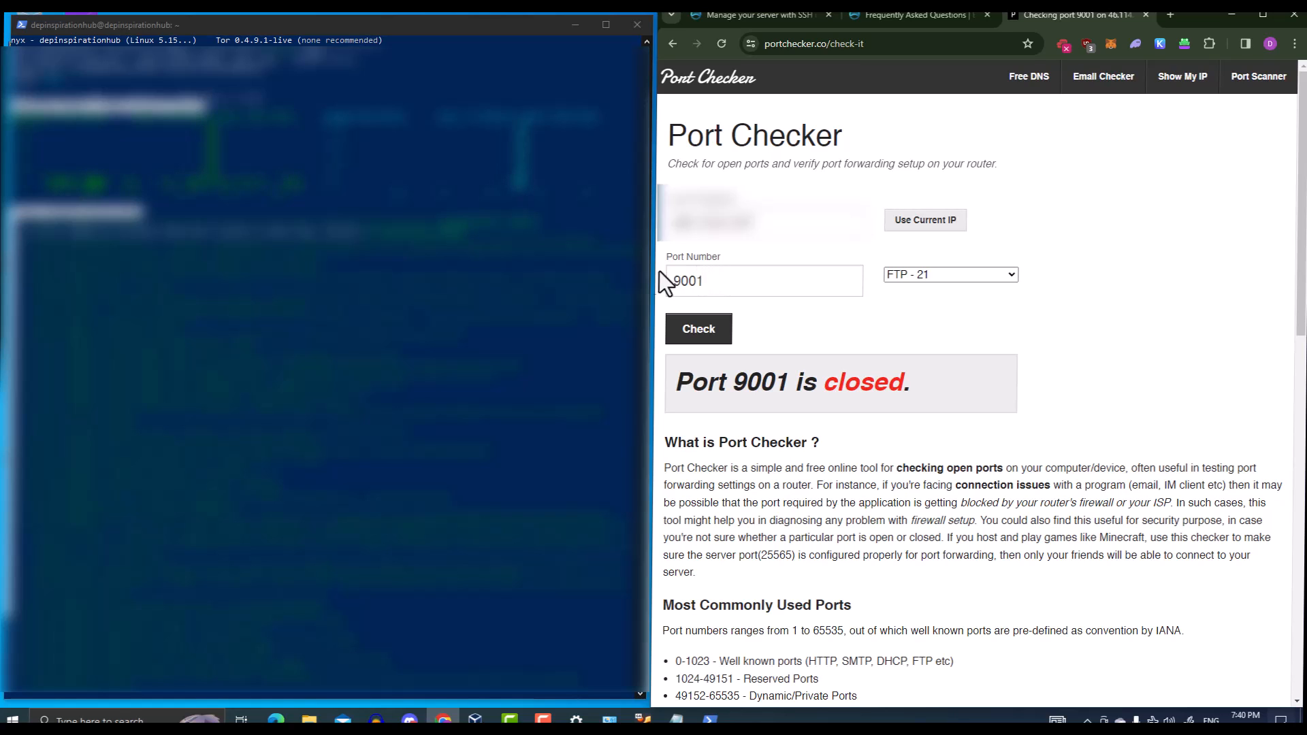
key("BackSpace")
type("1")
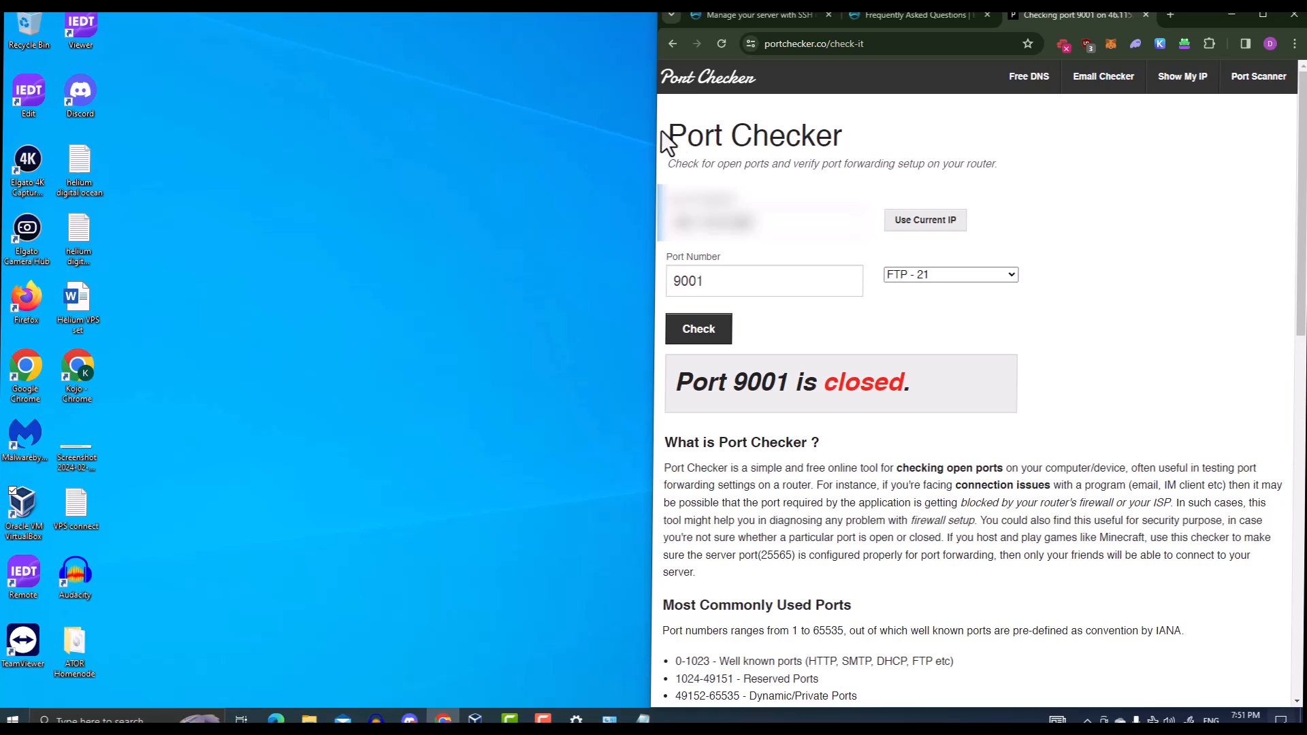
Resubmit the port 9001 check, then launch Oracle VM VirtualBox from the Start menu
left_click(721, 42)
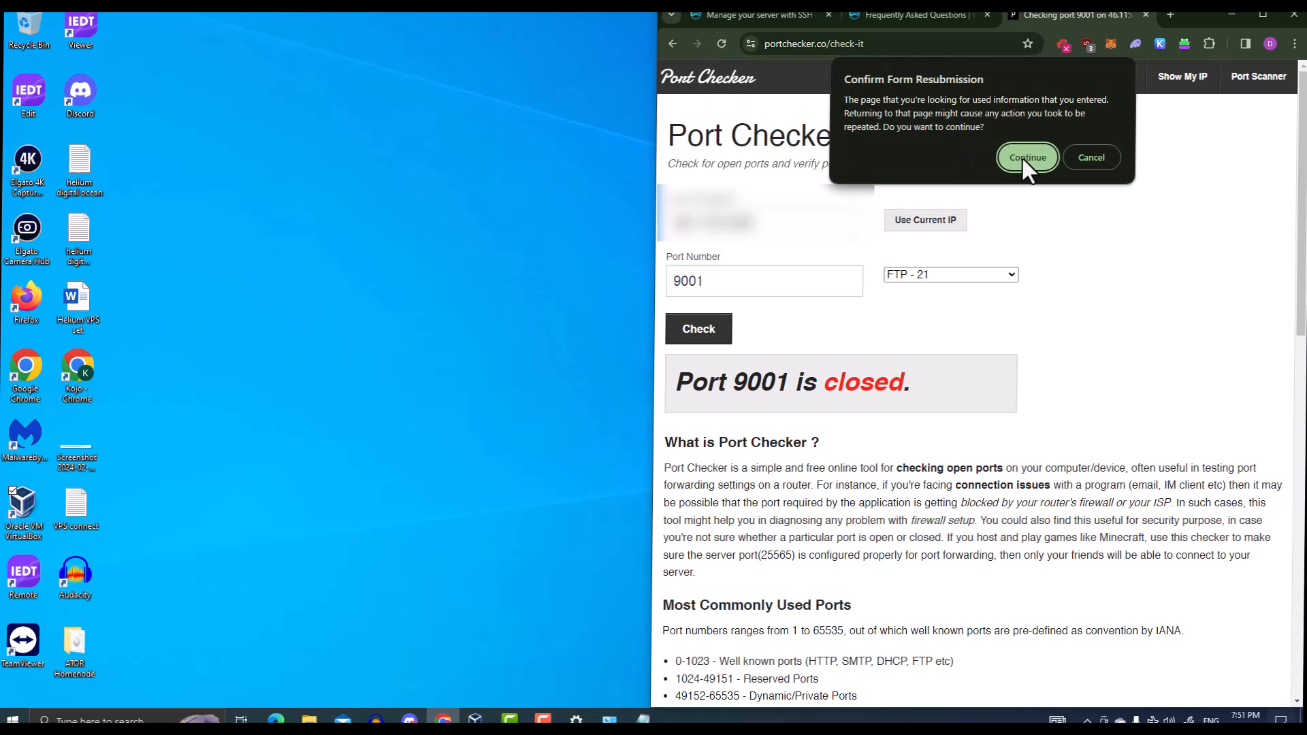
left_click(1027, 158)
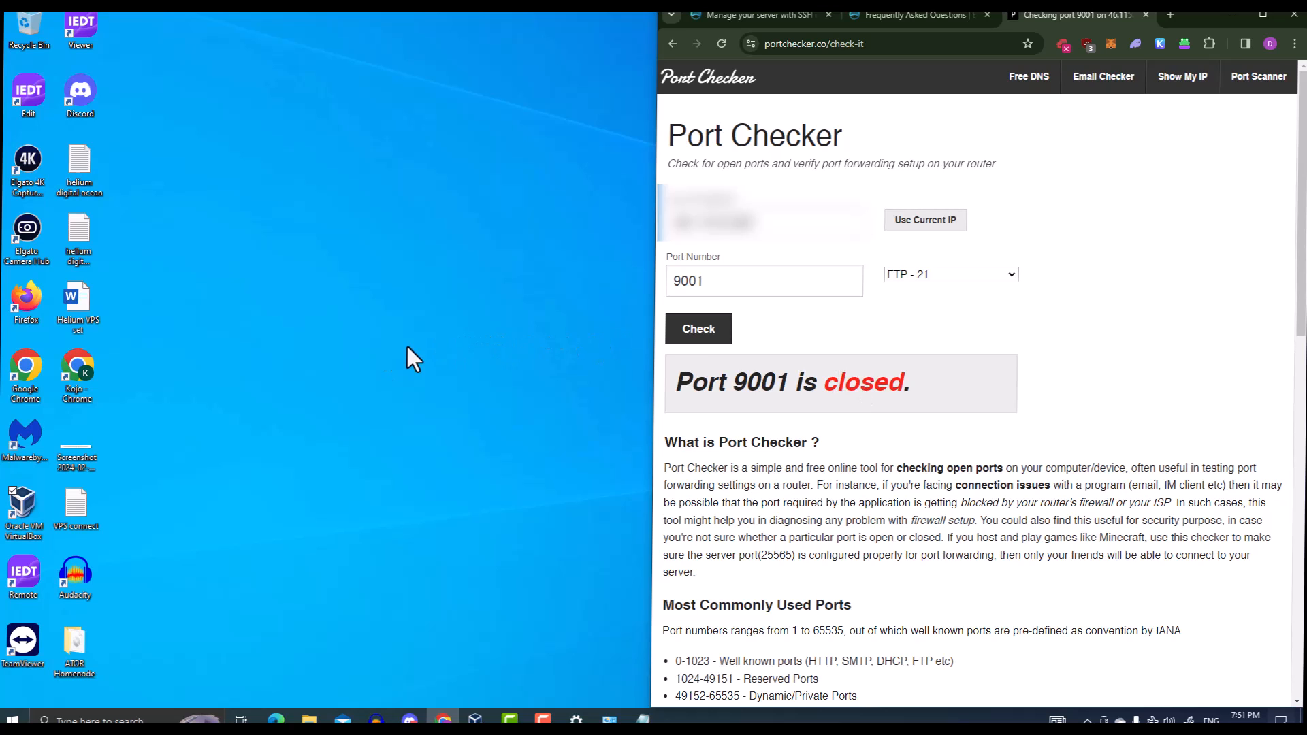
left_click(12, 719)
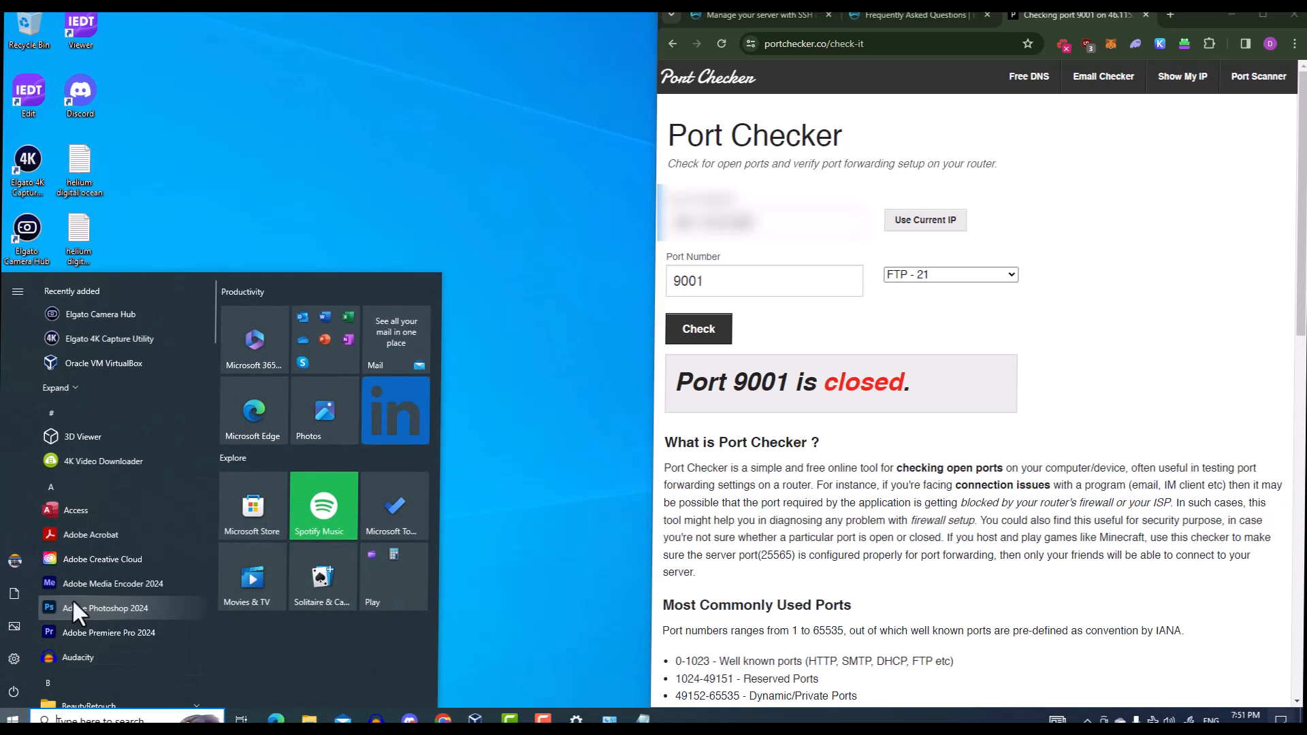
left_click(364, 240)
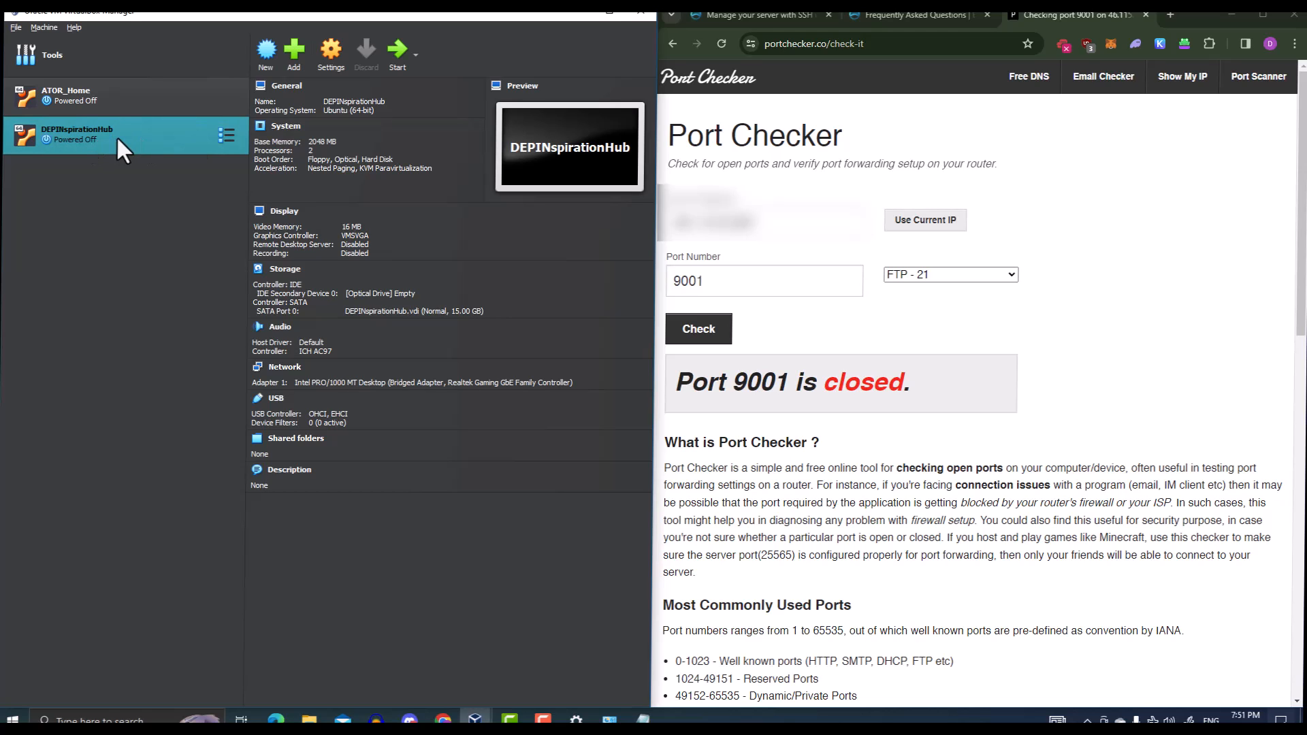
Boot DEPINspirationHub with Detachable Start and bring up the Windows app search
left_click(415, 56)
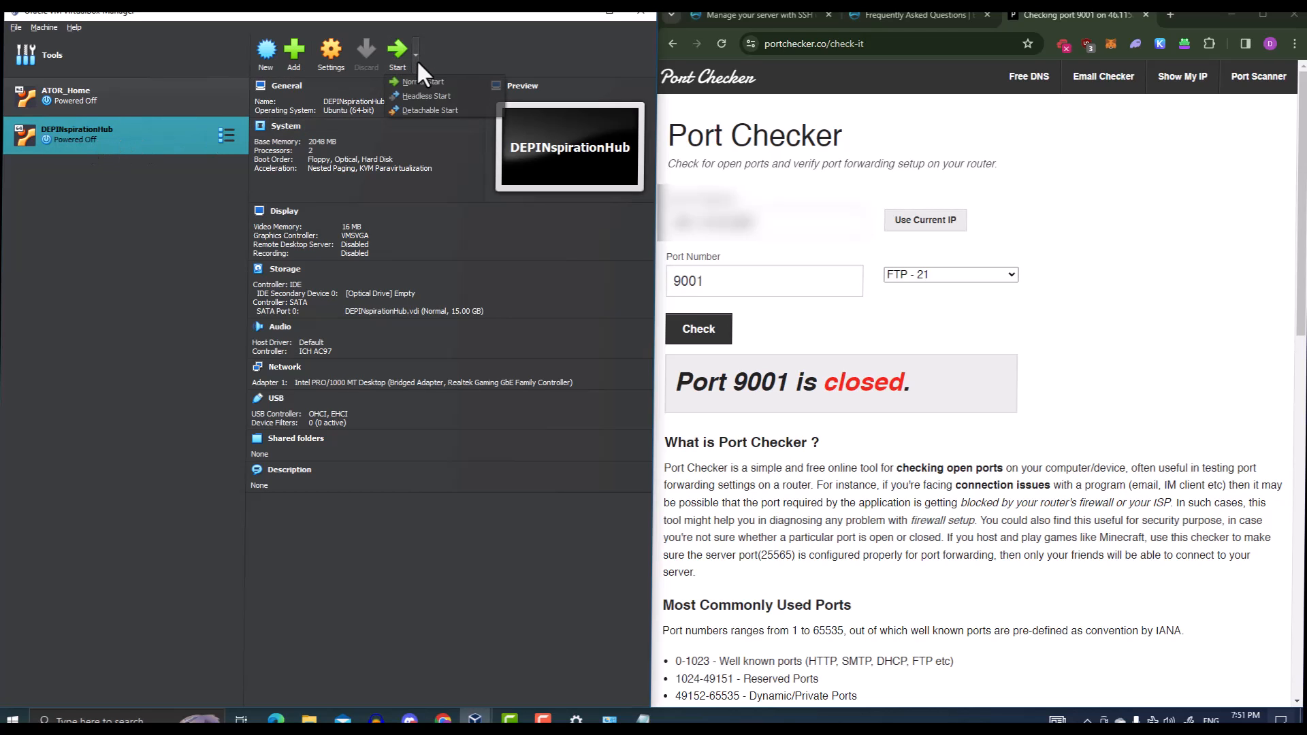
left_click(413, 107)
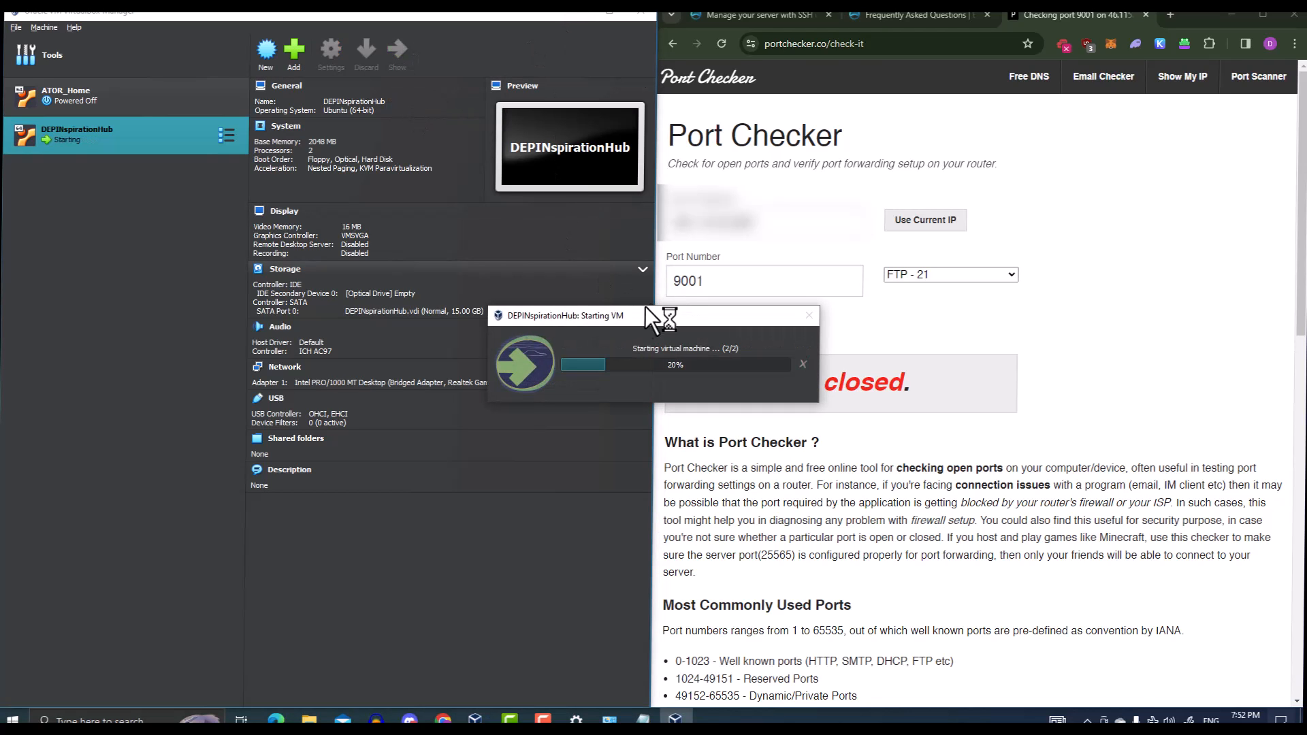
key("super")
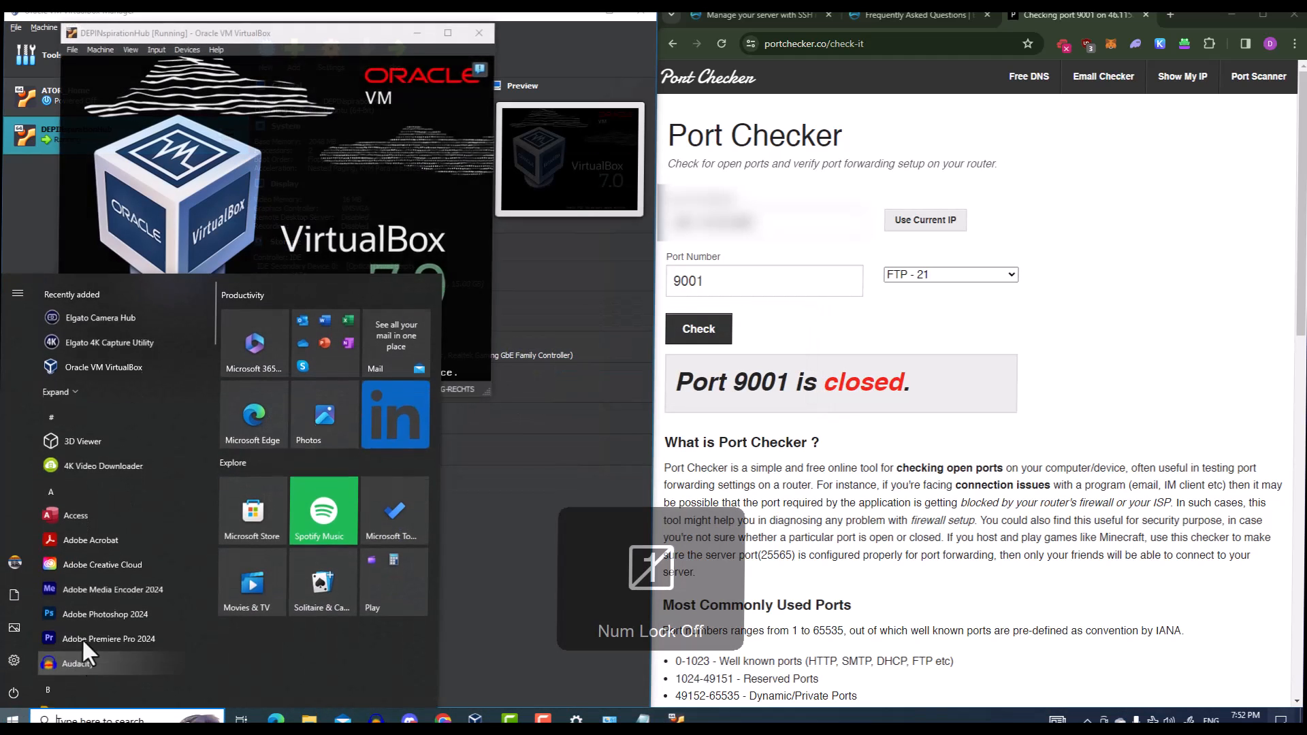
Open Windows PowerShell and paste the ssh command for 192.168.1.2
type("powe")
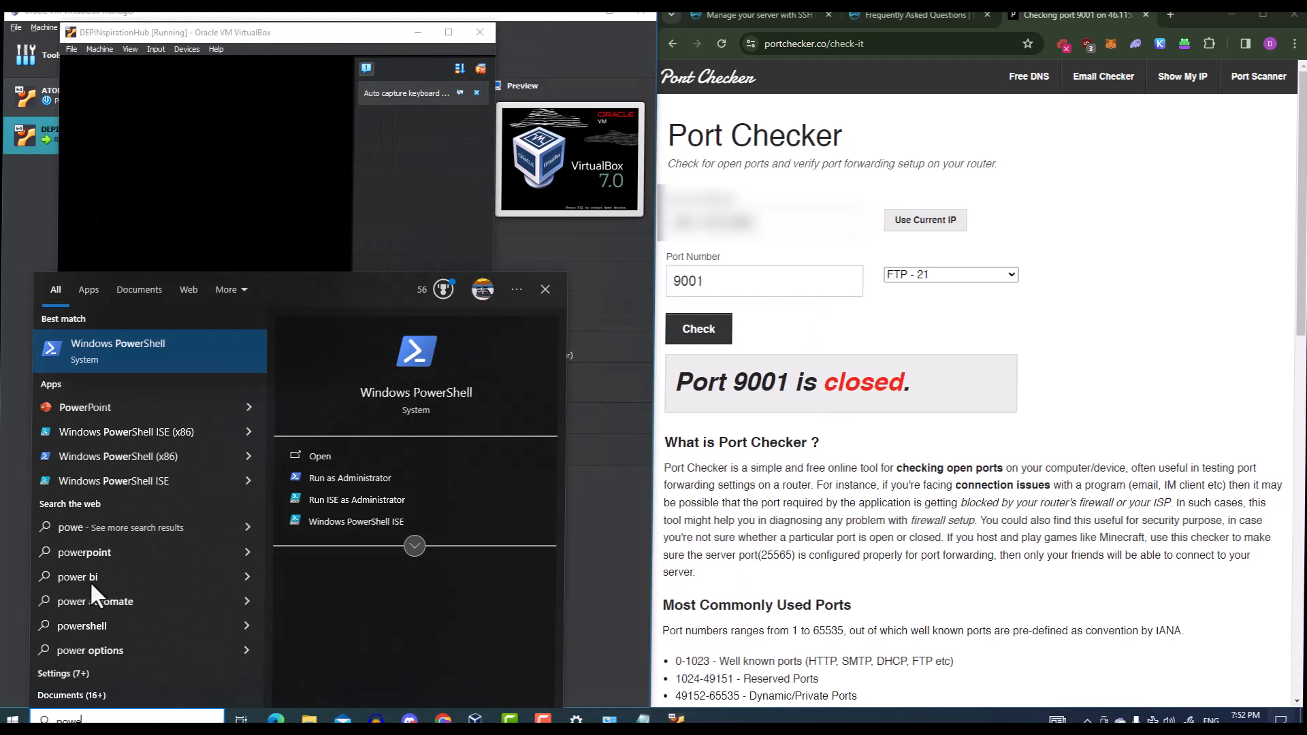
key("Return")
left_click_drag(365, 129, 800, 109)
left_click_drag(430, 113, 952, 100)
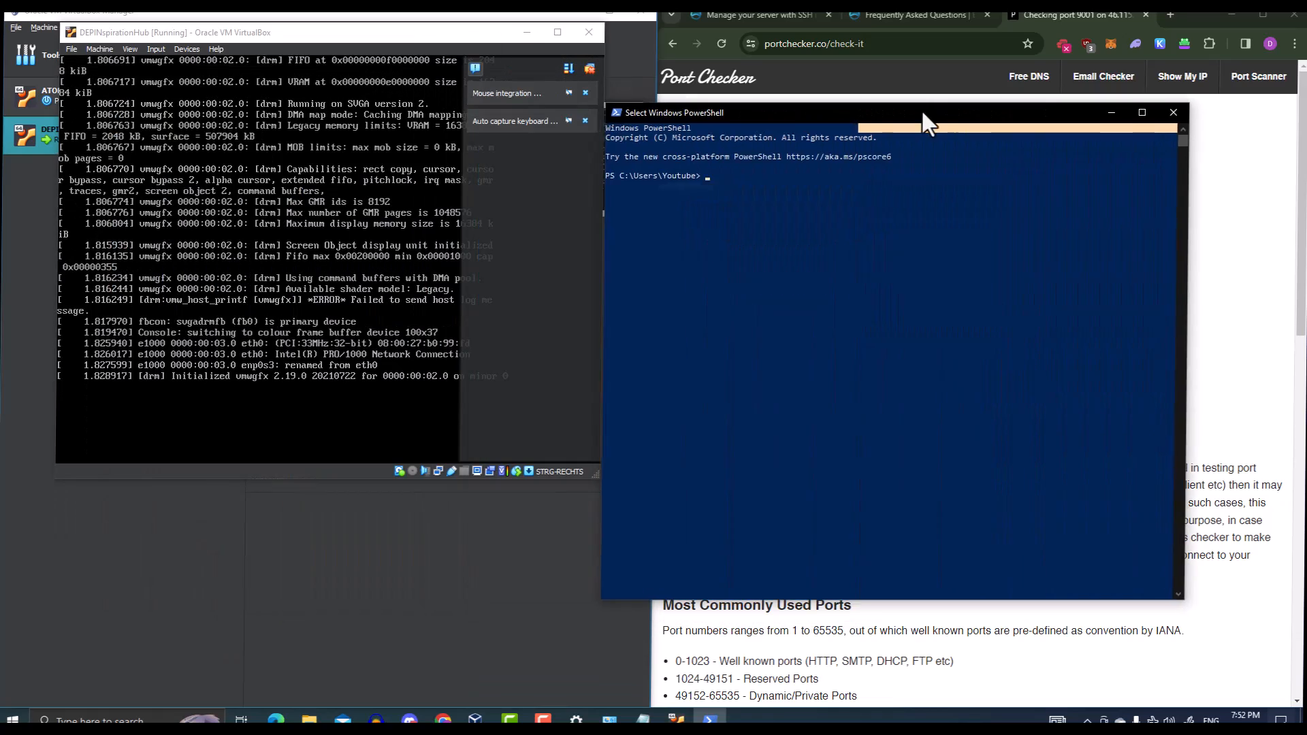
key("ctrl+v")
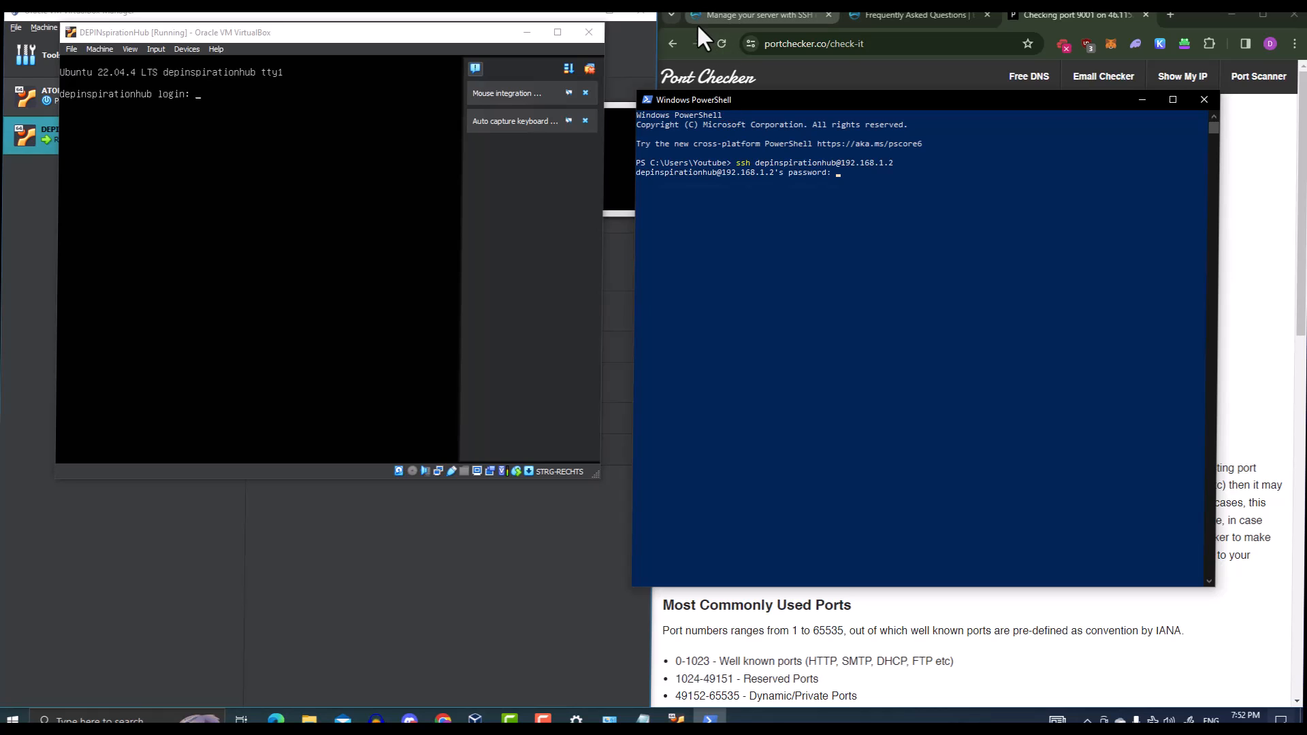
Minimize the VM windows, fit PowerShell to the left half, and submit the SSH password
left_click(527, 32)
left_click(572, 13)
left_click_drag(762, 96, 131, 11)
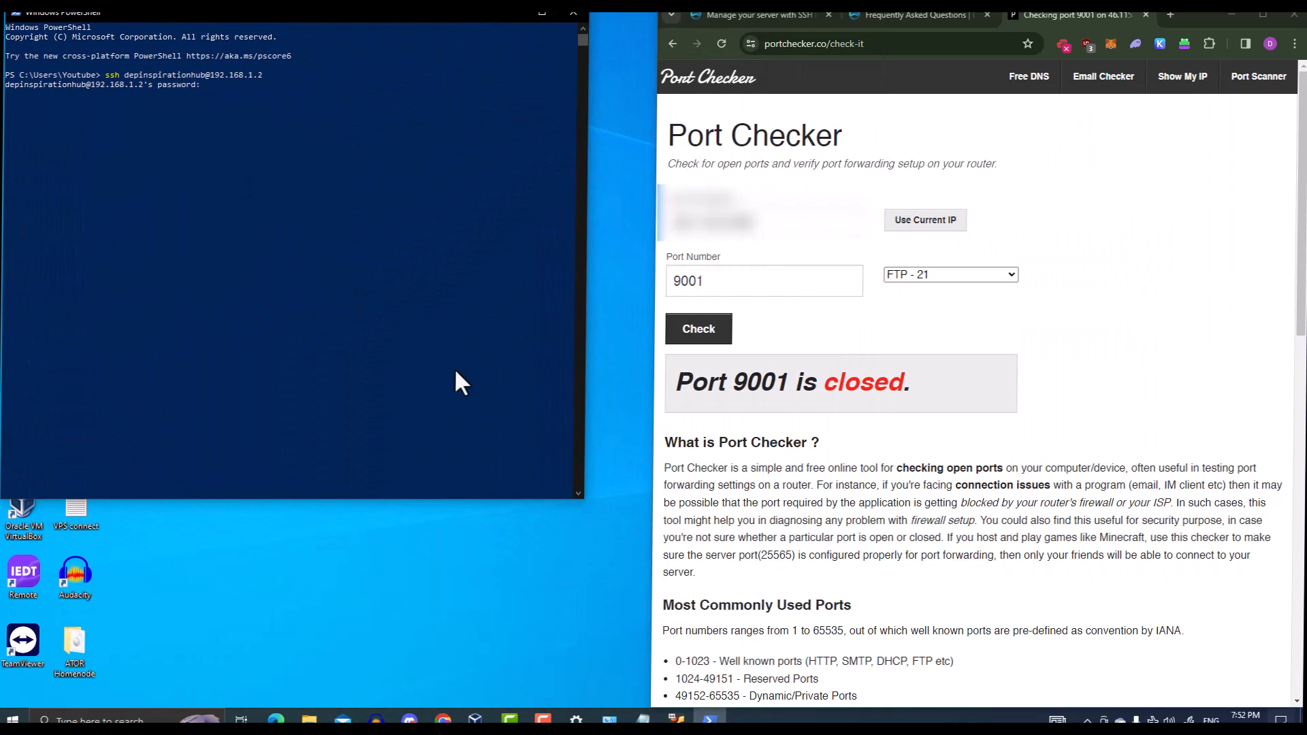
left_click_drag(584, 499, 645, 701)
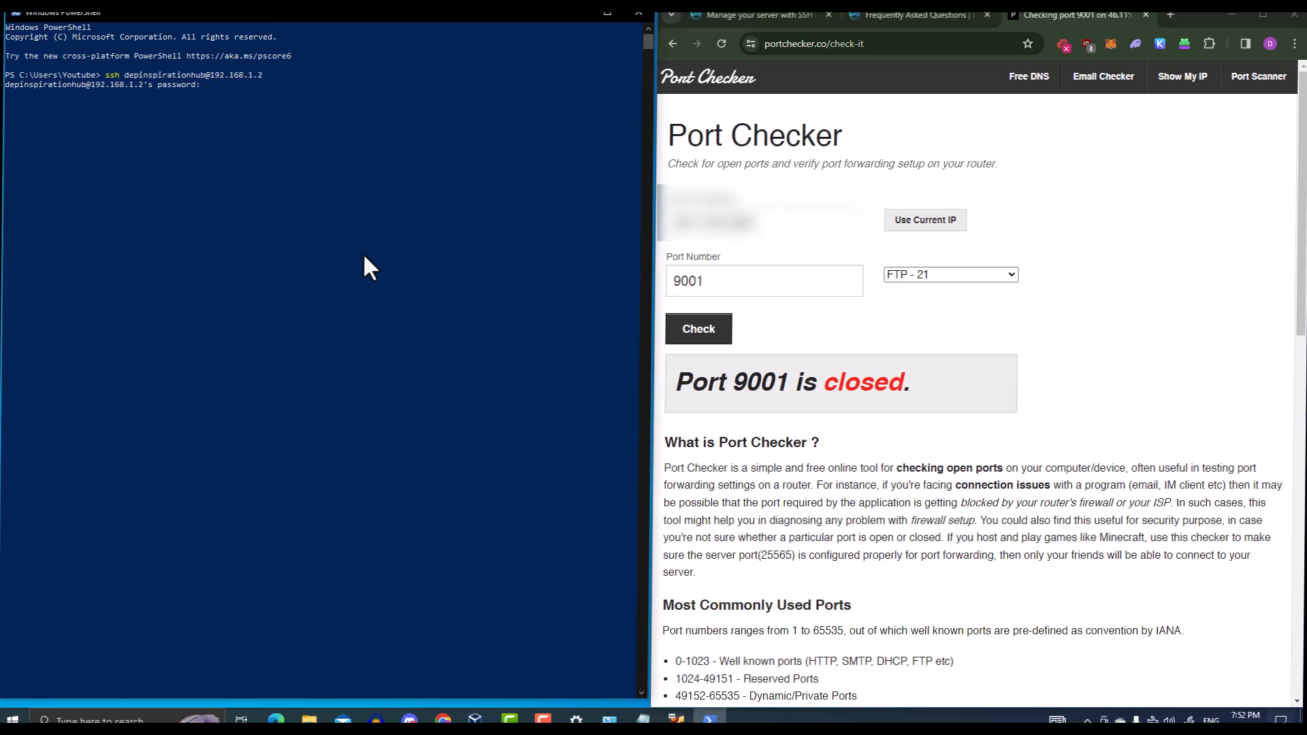
key("Return")
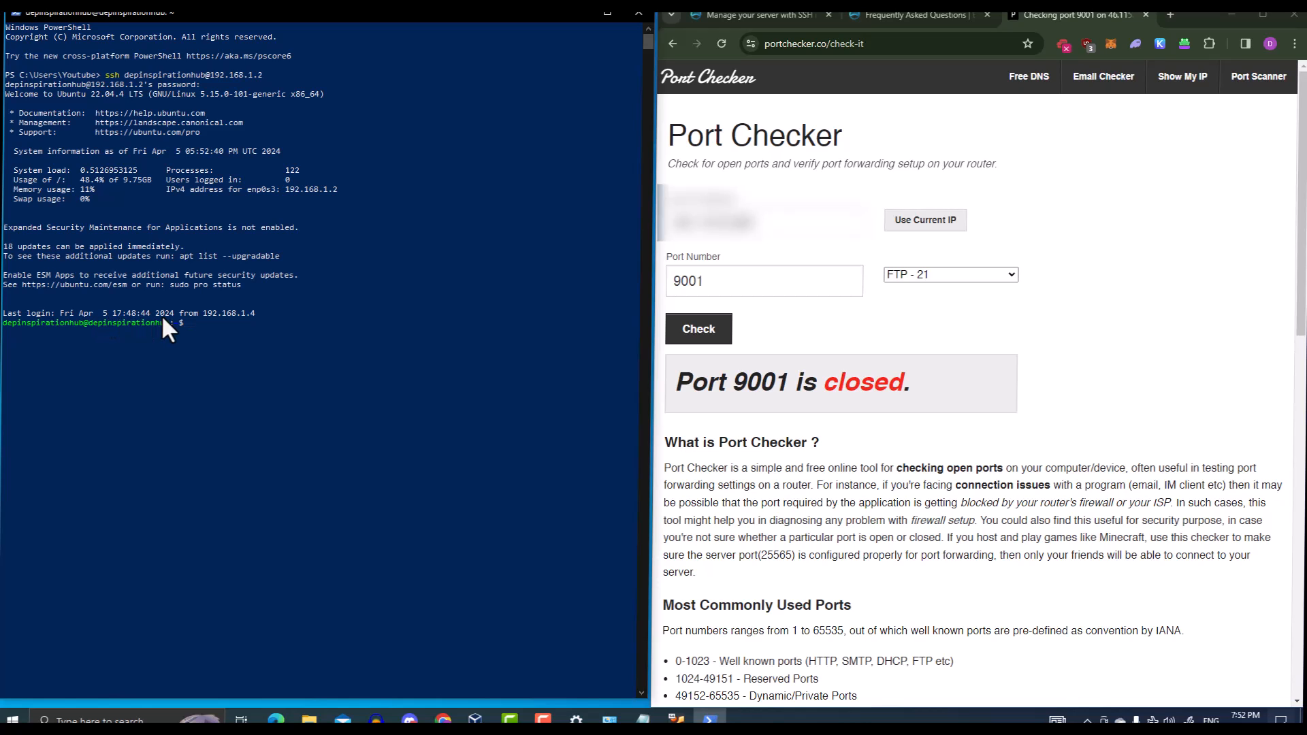
Run 'sudo nyx' to show the relay's bandwidth graphs and event log
type("sudo nyx")
key("Return")
key("Return")
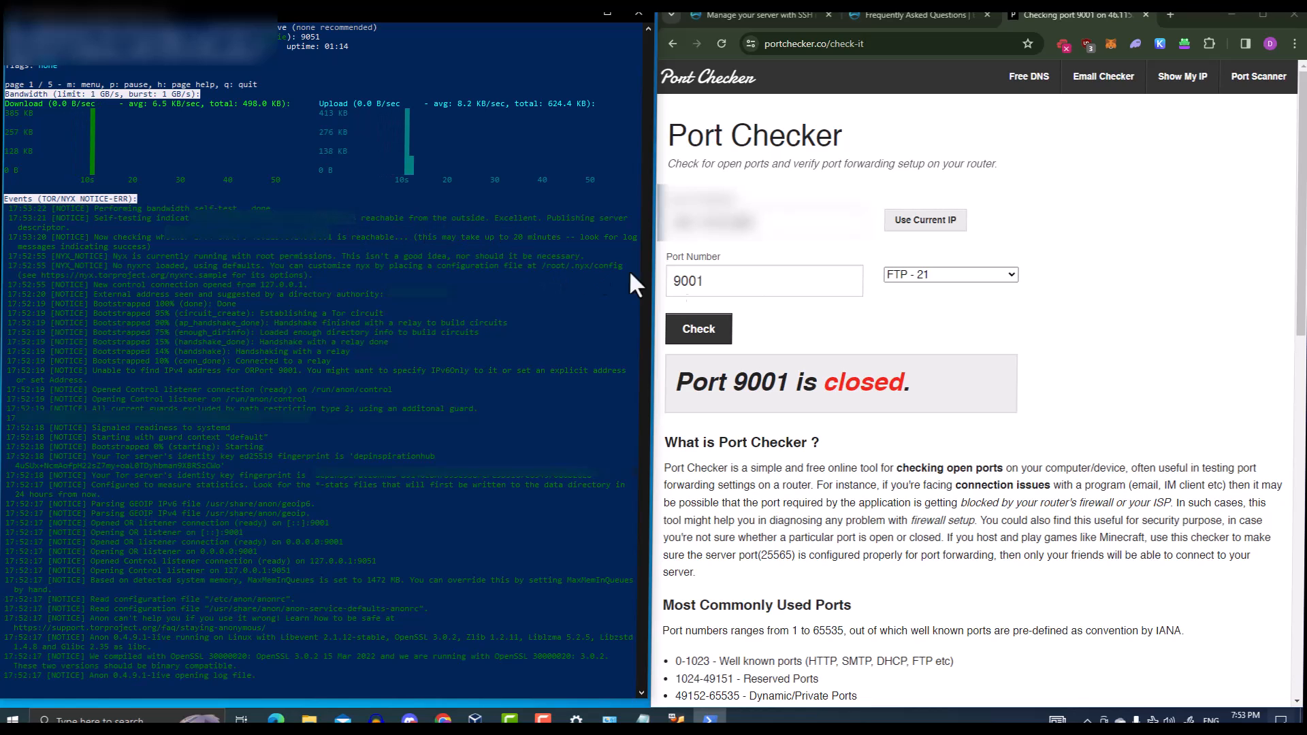
Reload and resubmit the port 9001 check in Chrome, highlighting the 'open' result
left_click(823, 323)
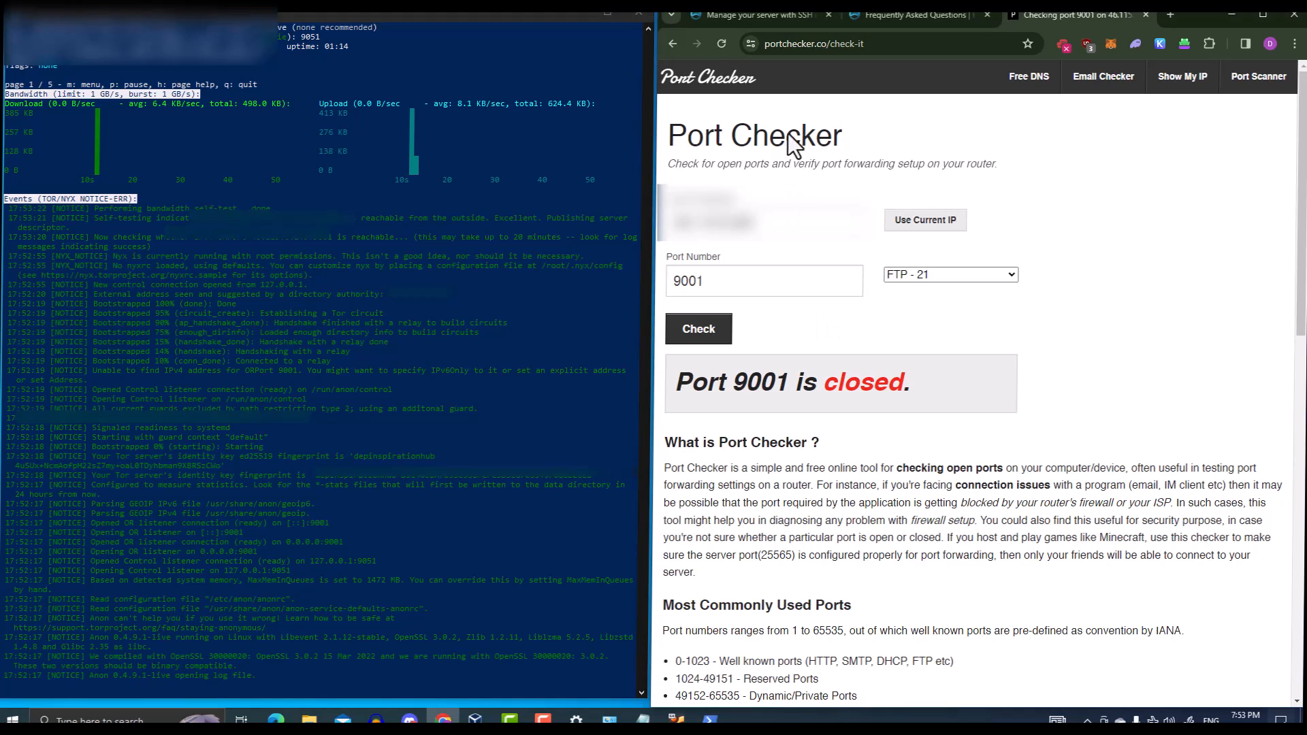
left_click(722, 43)
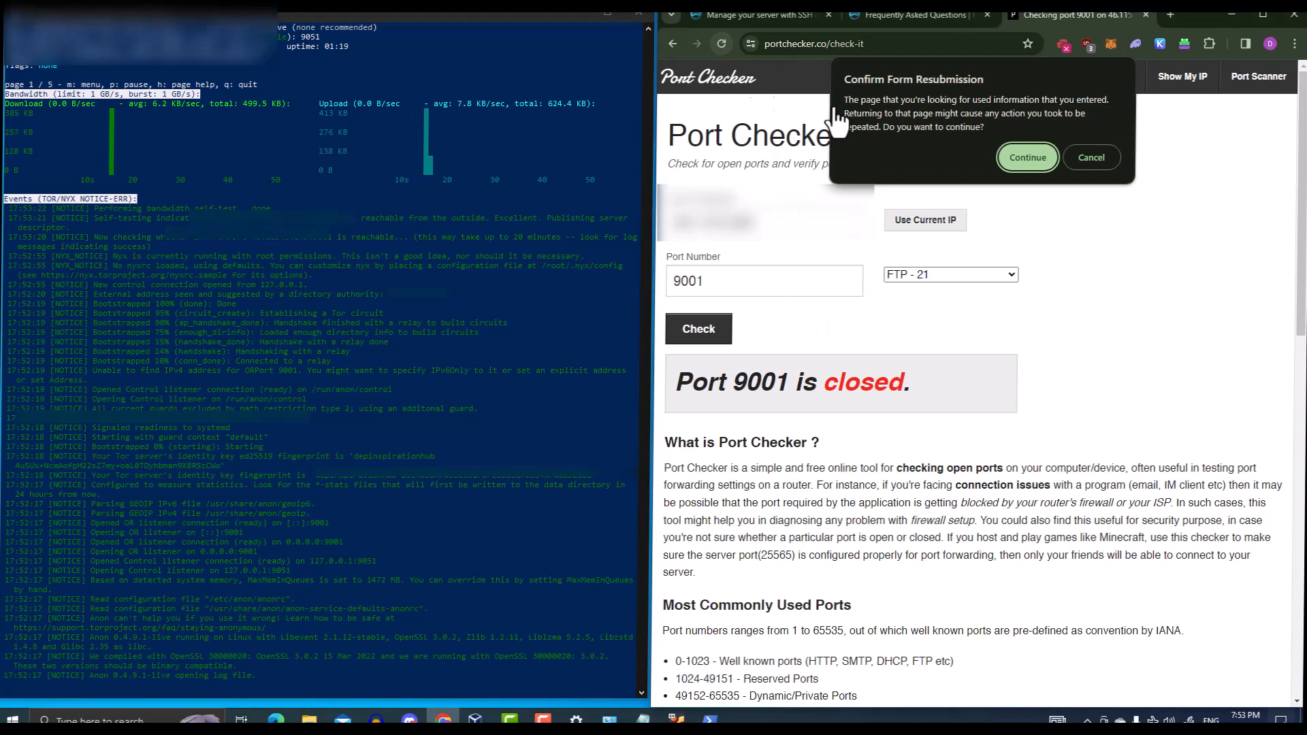
left_click(1028, 157)
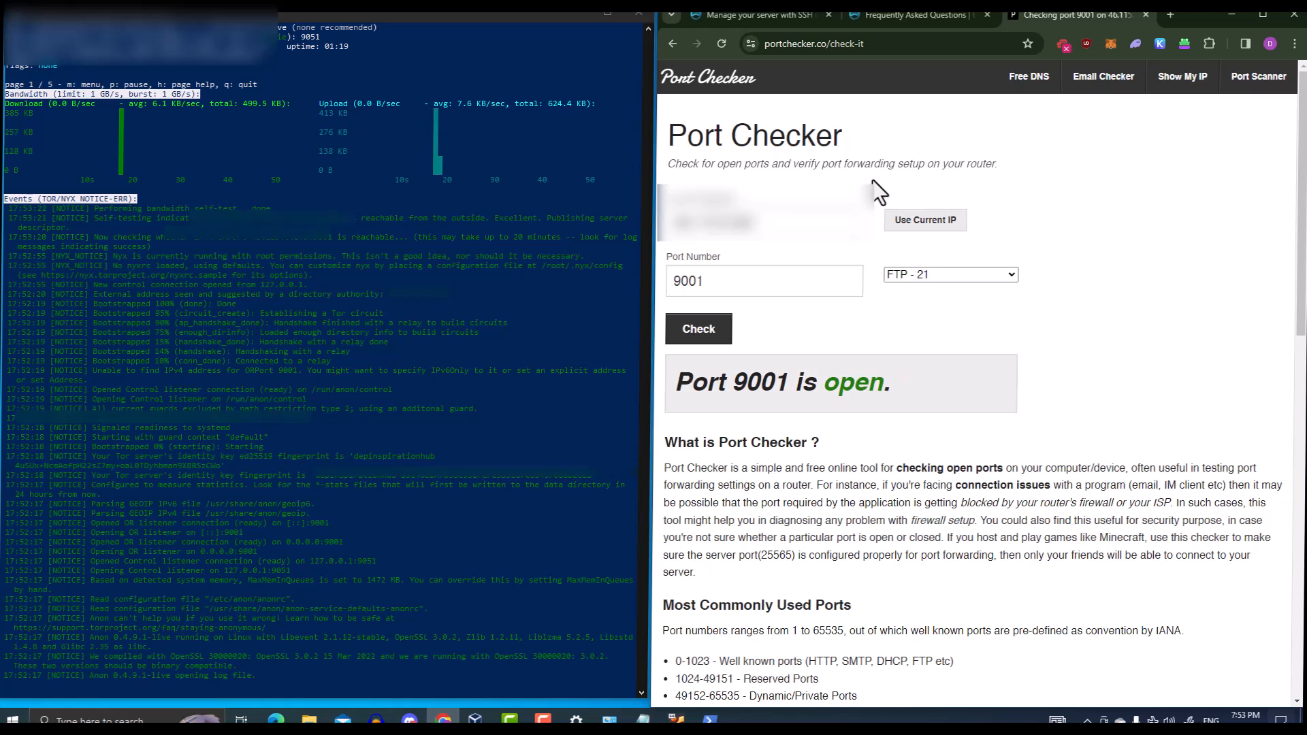
left_click_drag(824, 392, 883, 386)
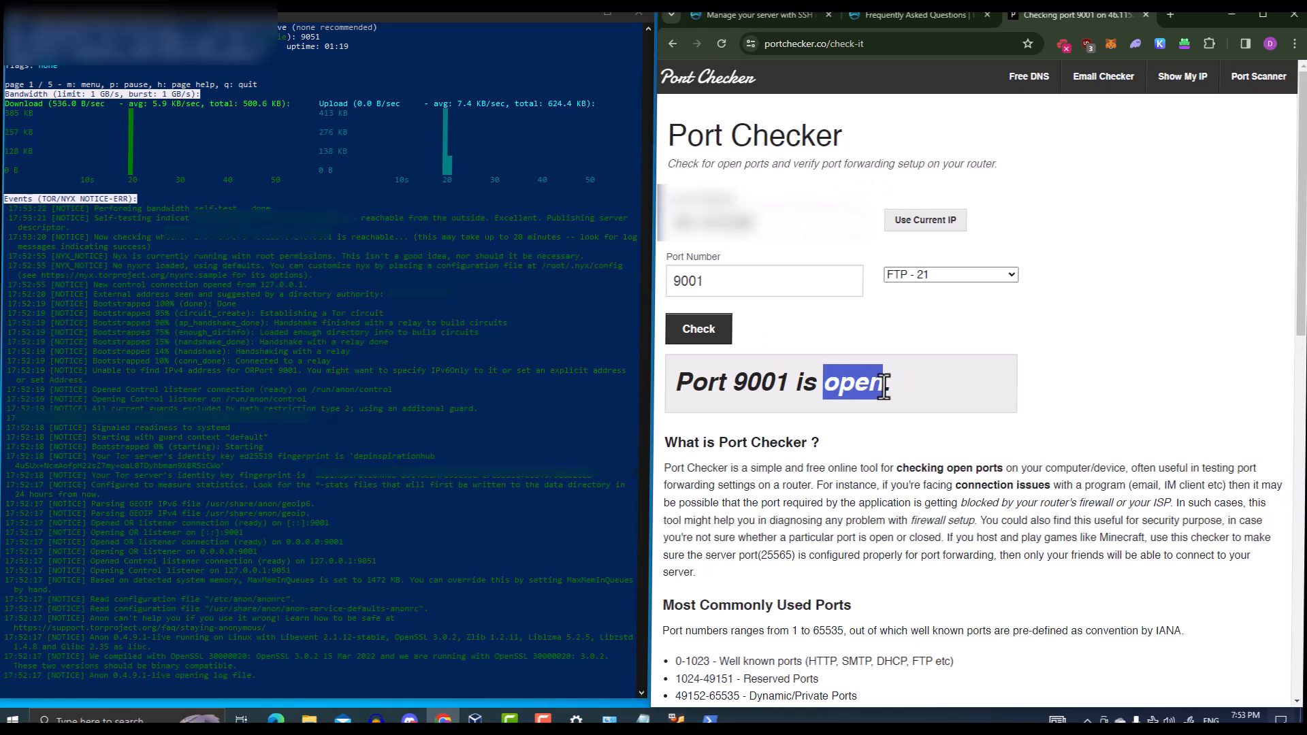
left_click(956, 347)
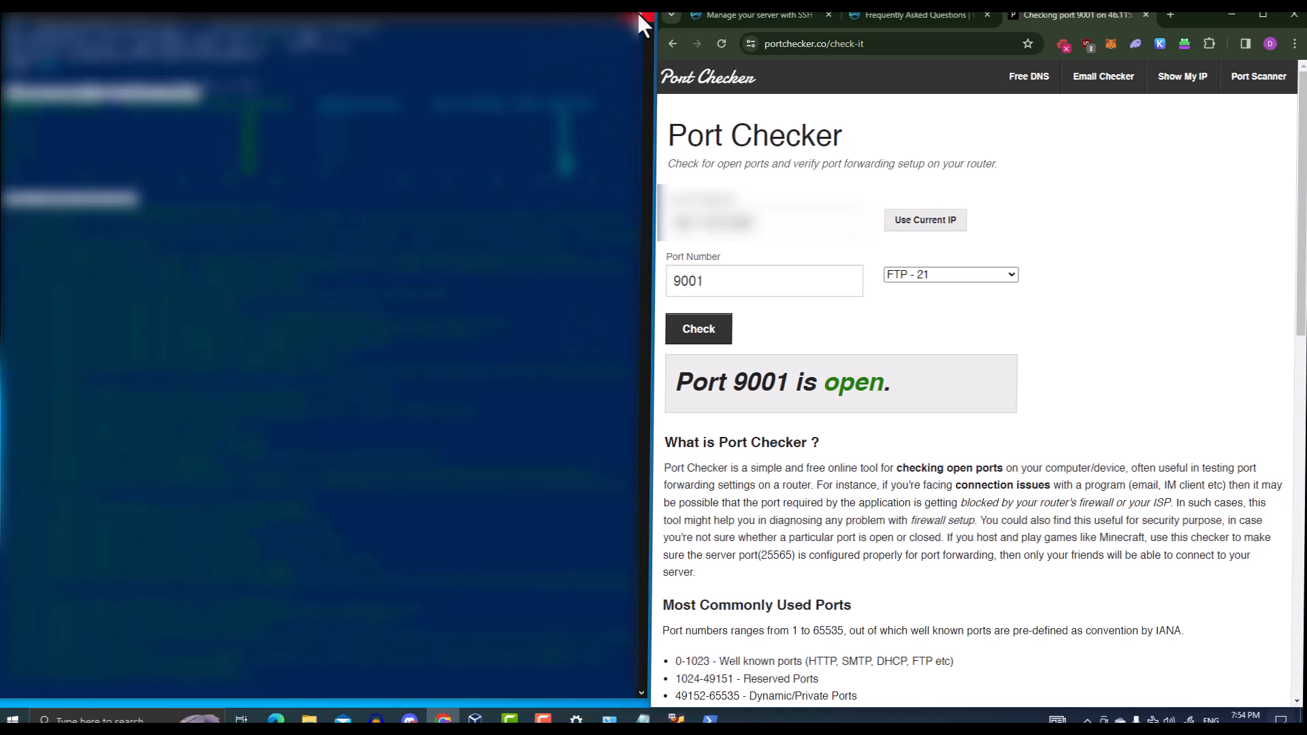
left_click(675, 718)
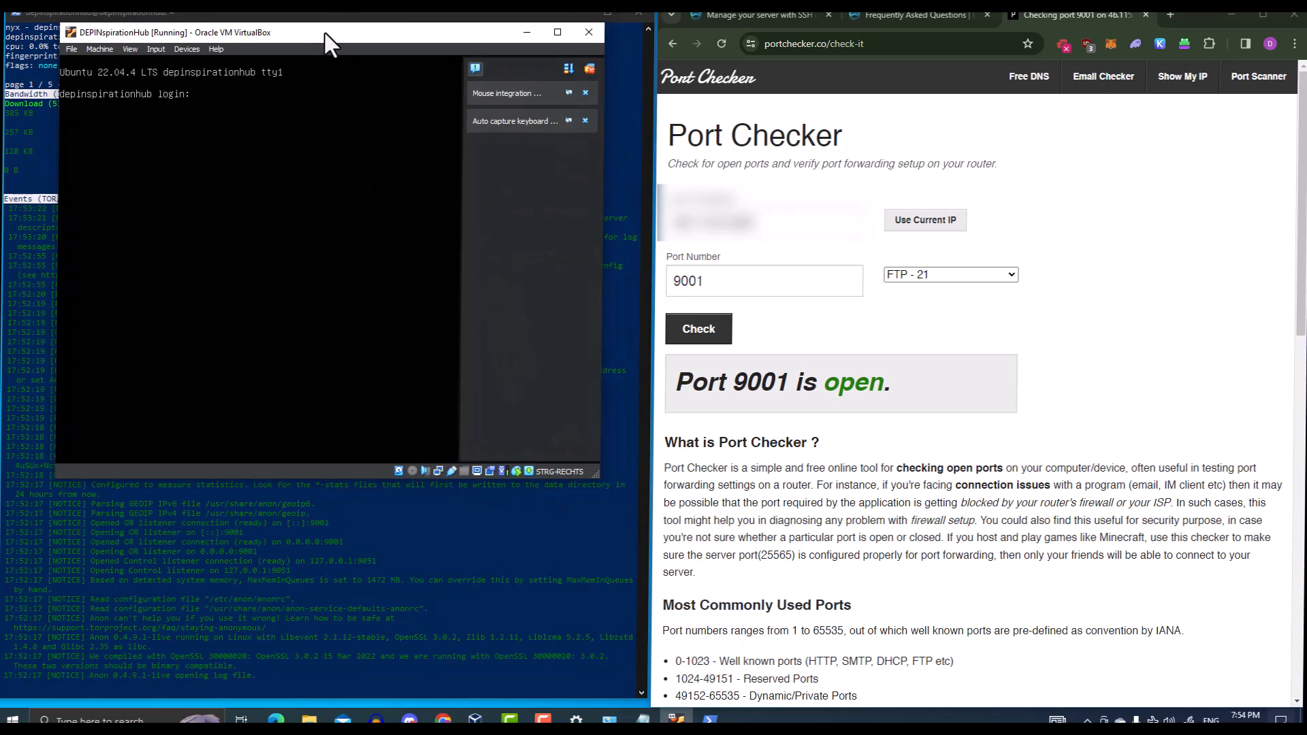
left_click(577, 34)
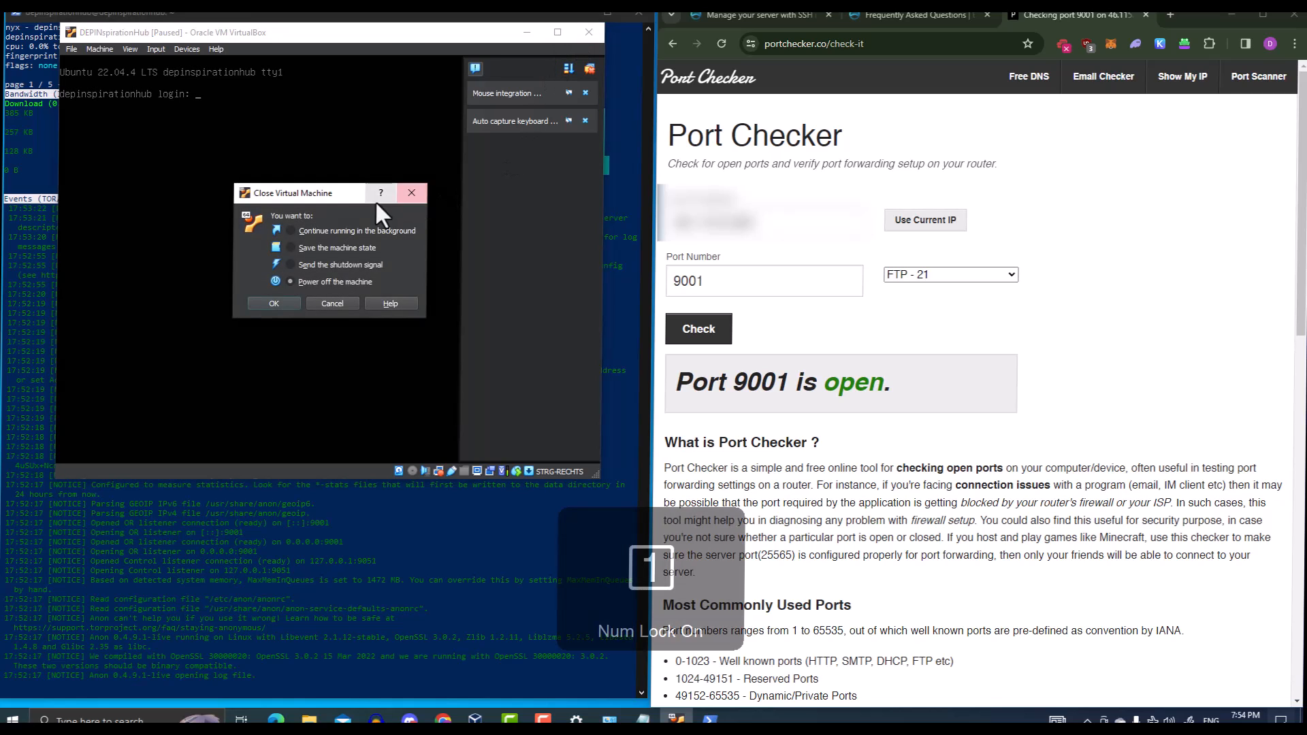
left_click(329, 305)
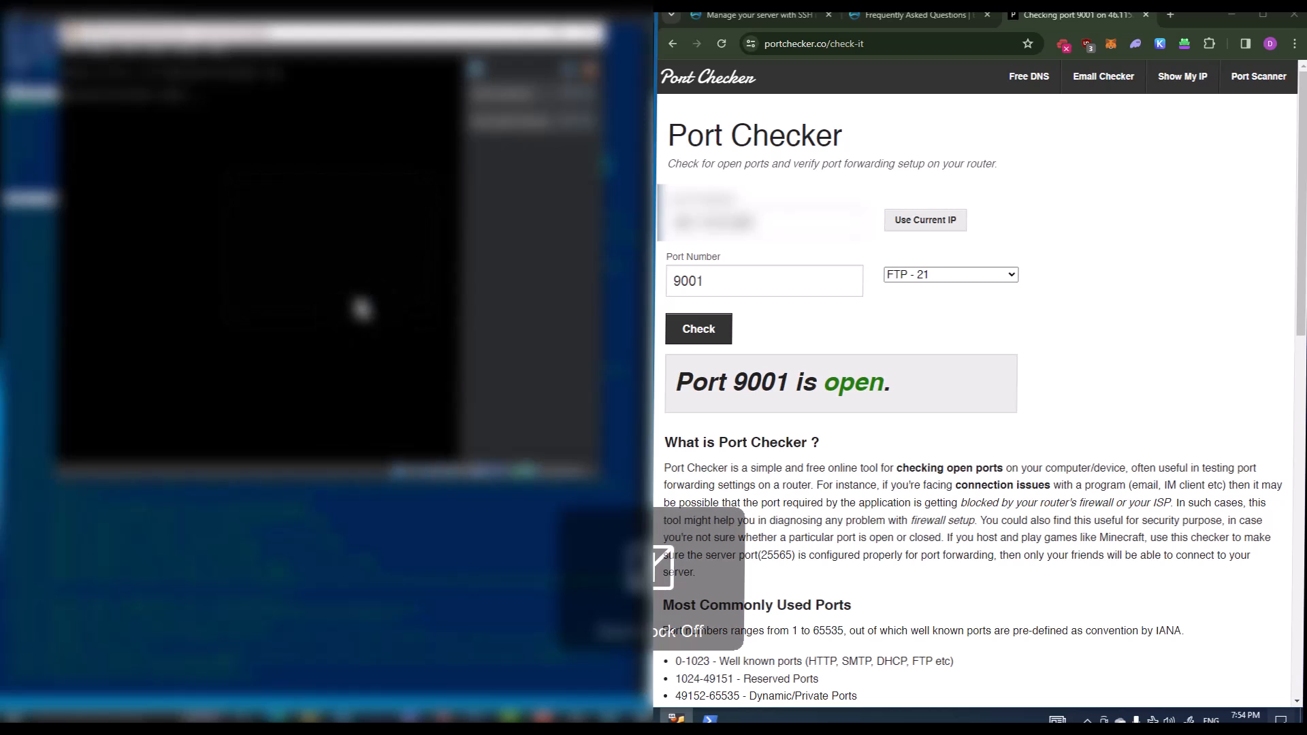
left_click(622, 173)
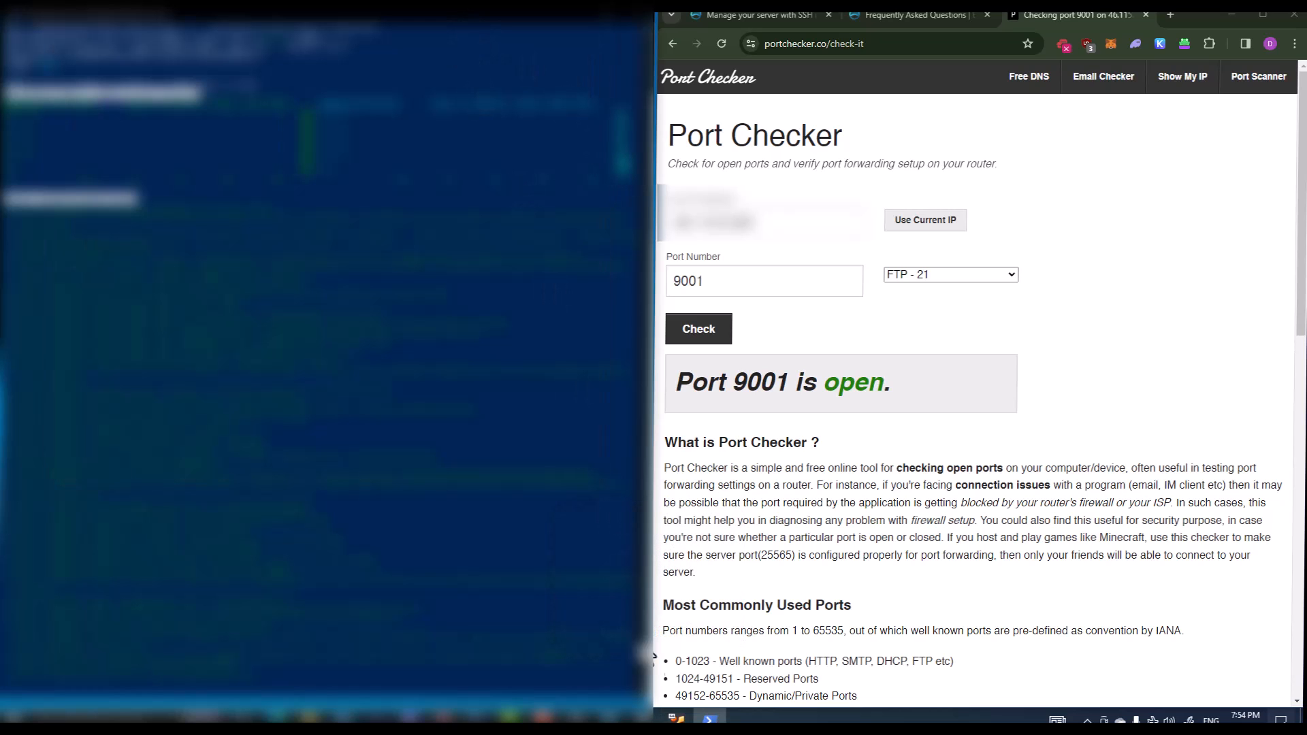
left_click(676, 716)
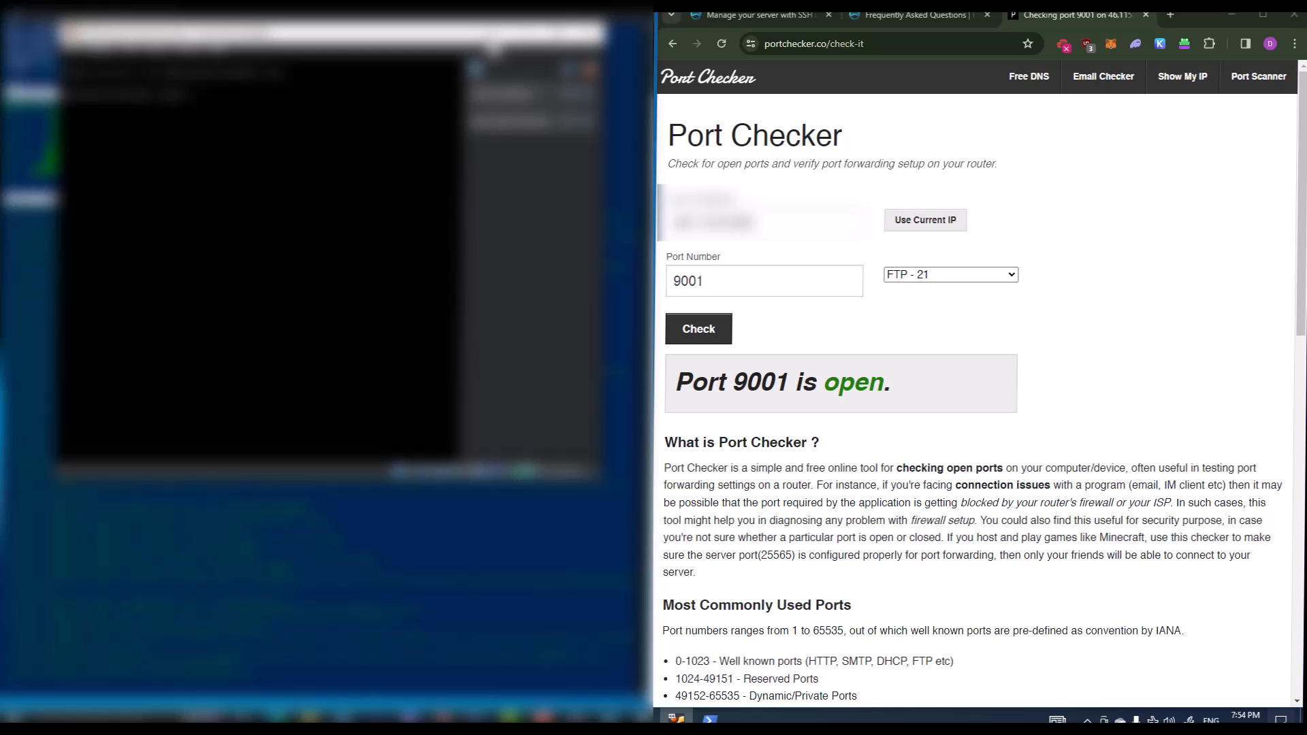
left_click_drag(445, 53, 433, 64)
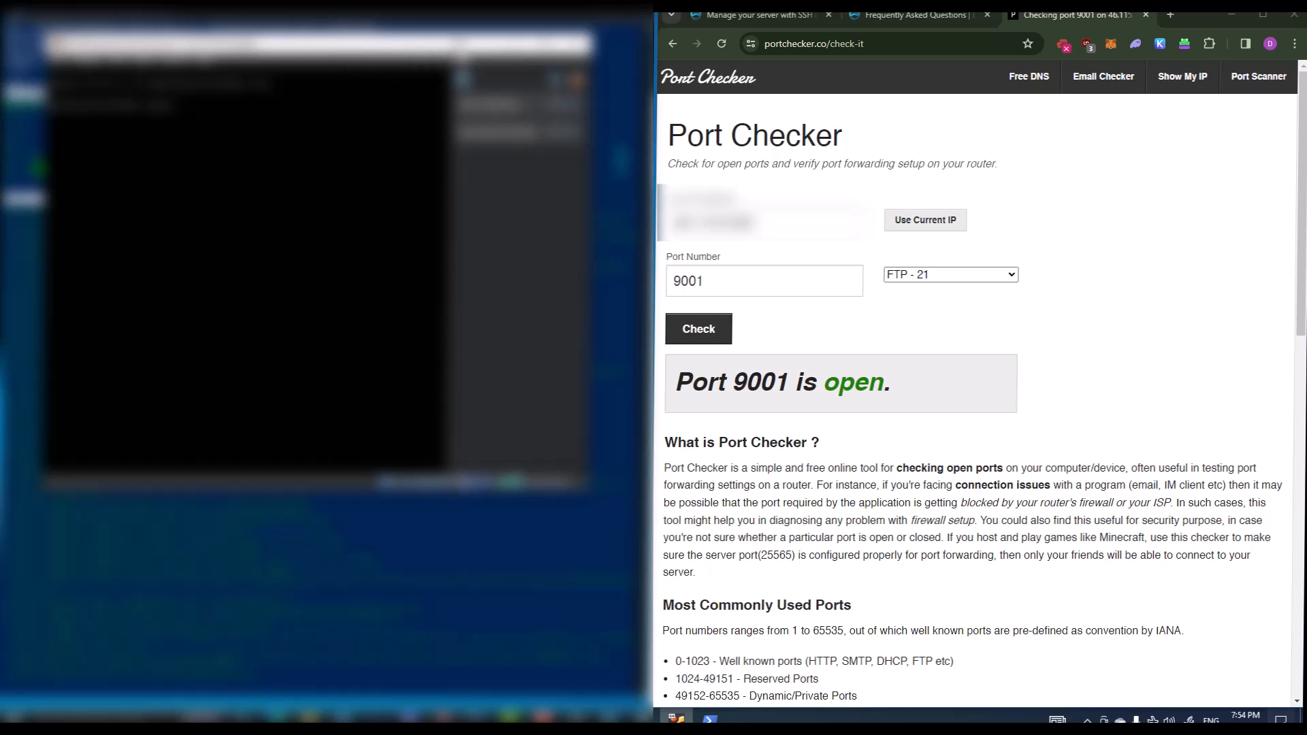
left_click(510, 45)
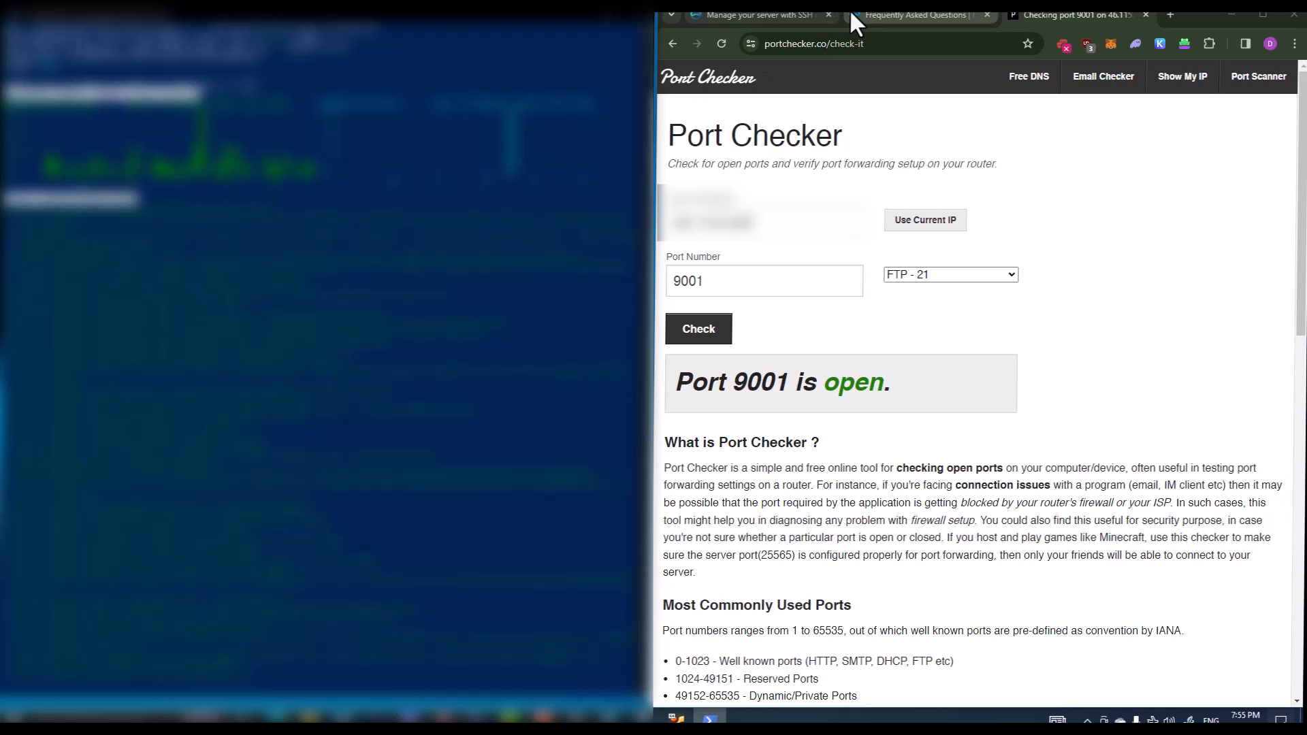
Open Educator's Setting Up Your Environment guide from the menu, then return to the Port Checker tab
left_click(776, 10)
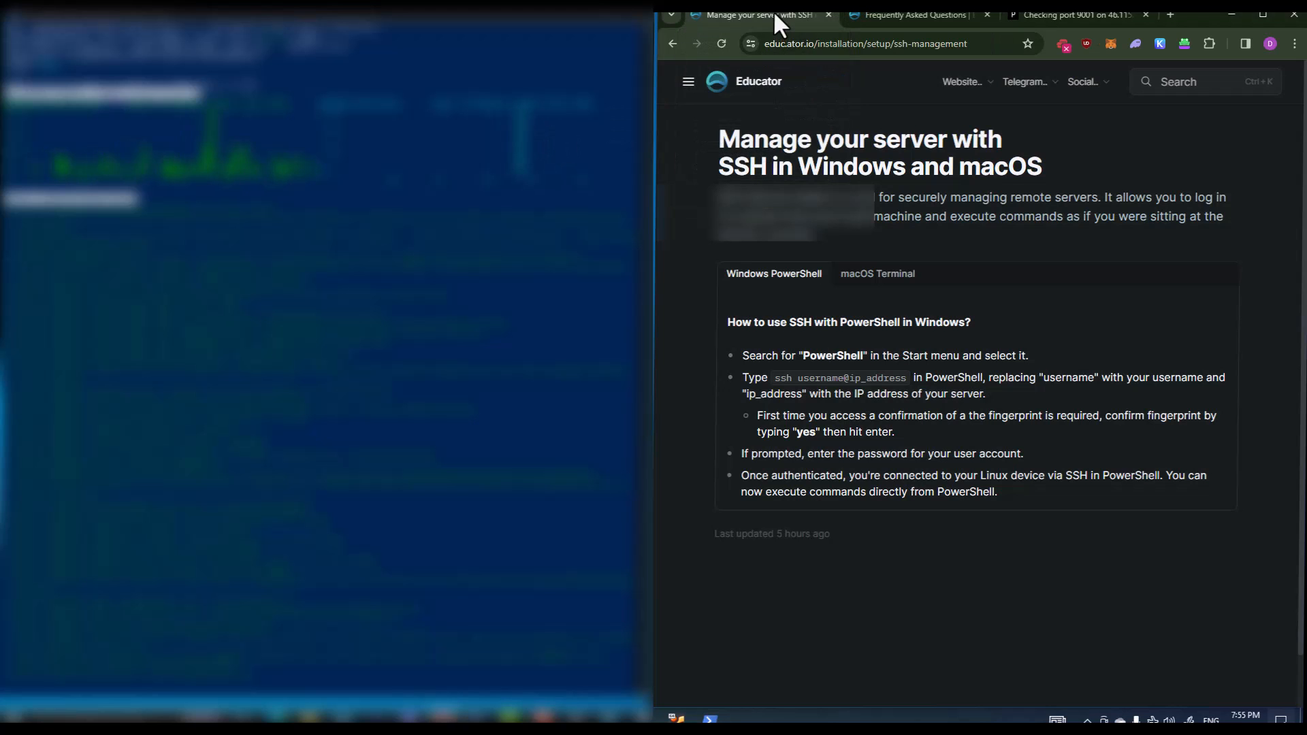
left_click(859, 19)
scroll(765, 108, "up", 3)
left_click(751, 83)
left_click(688, 82)
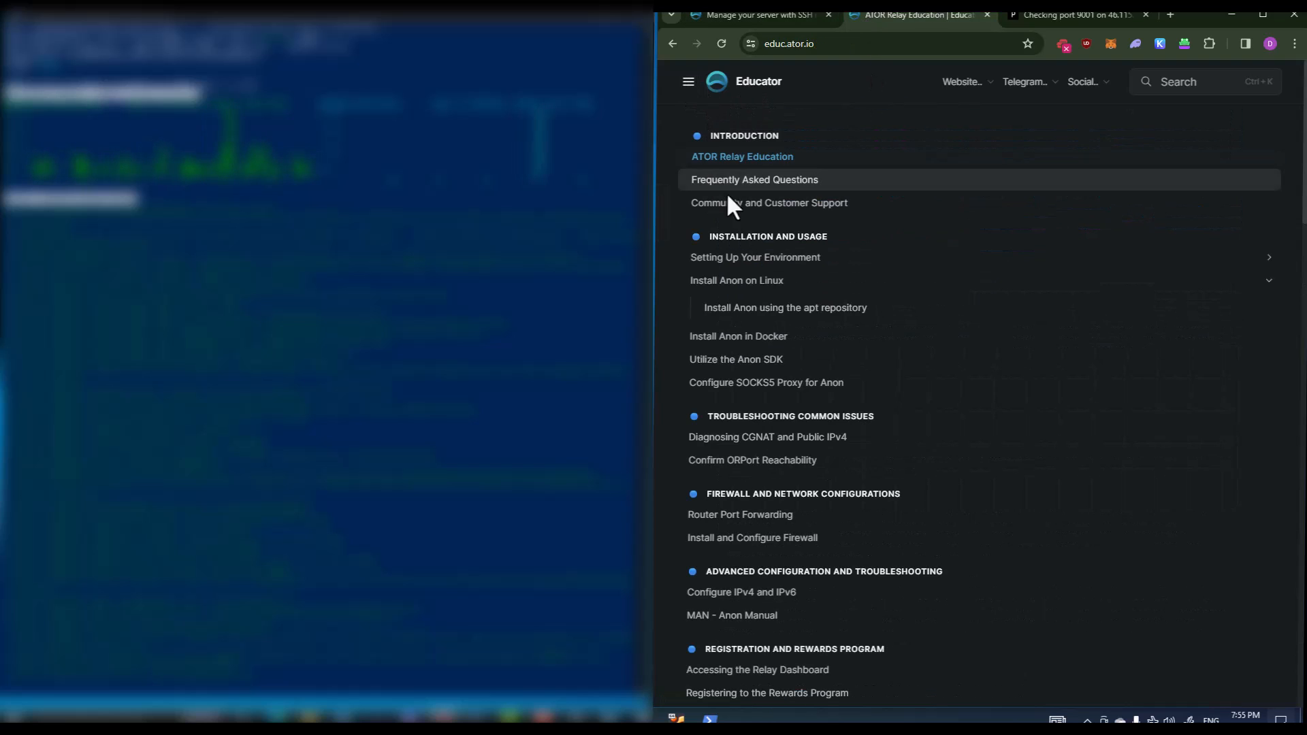
left_click(727, 259)
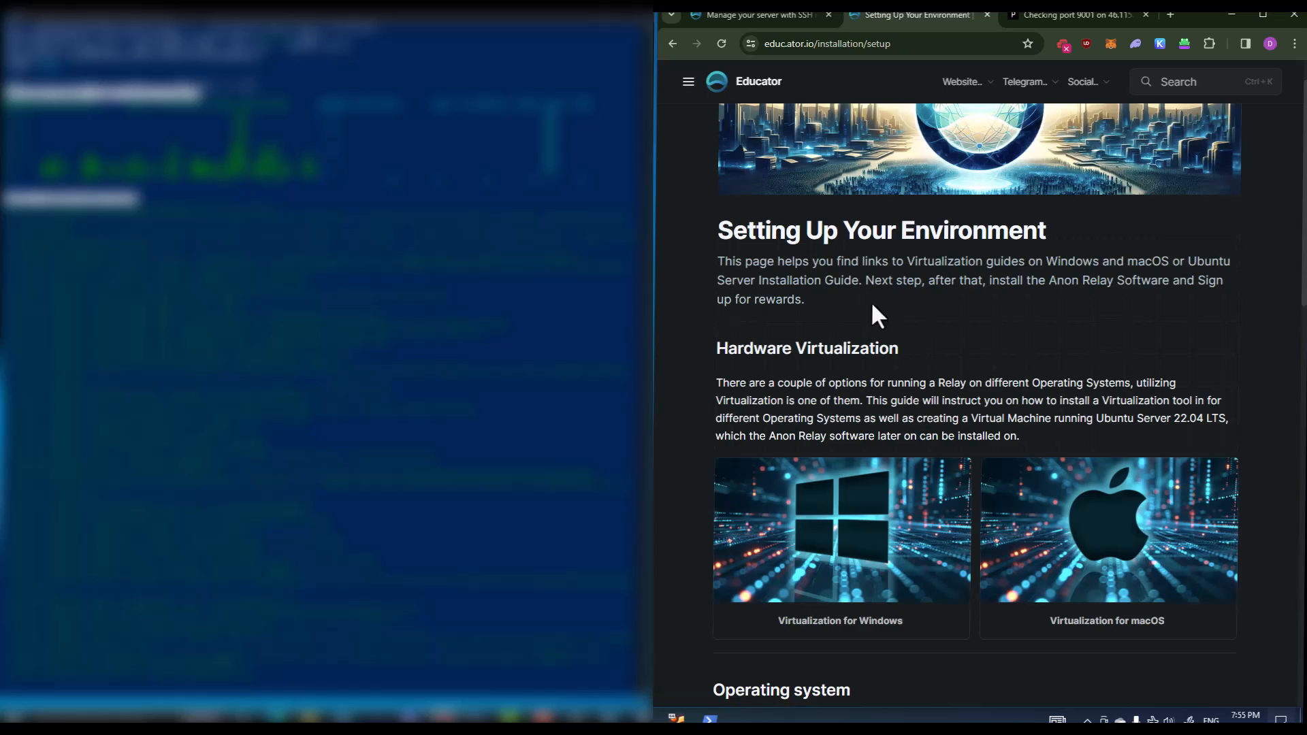
scroll(974, 398, "down", 1)
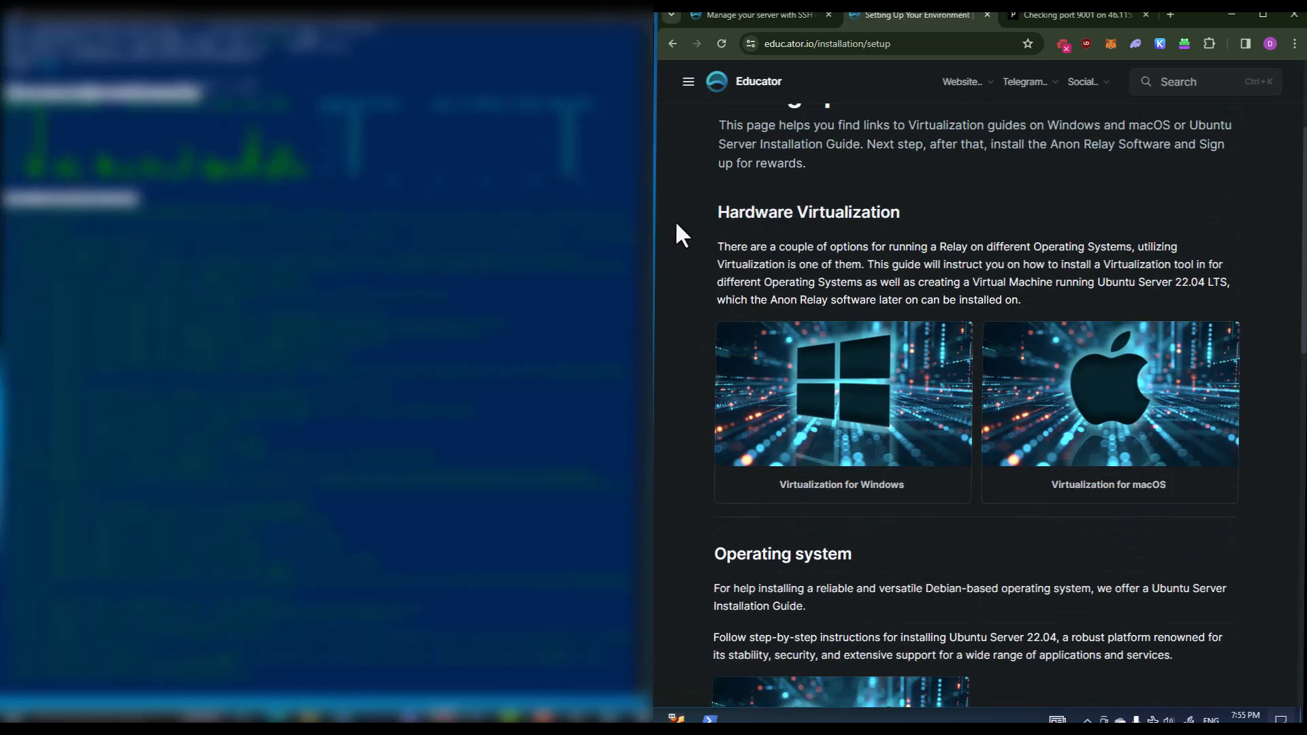
left_click(1030, 15)
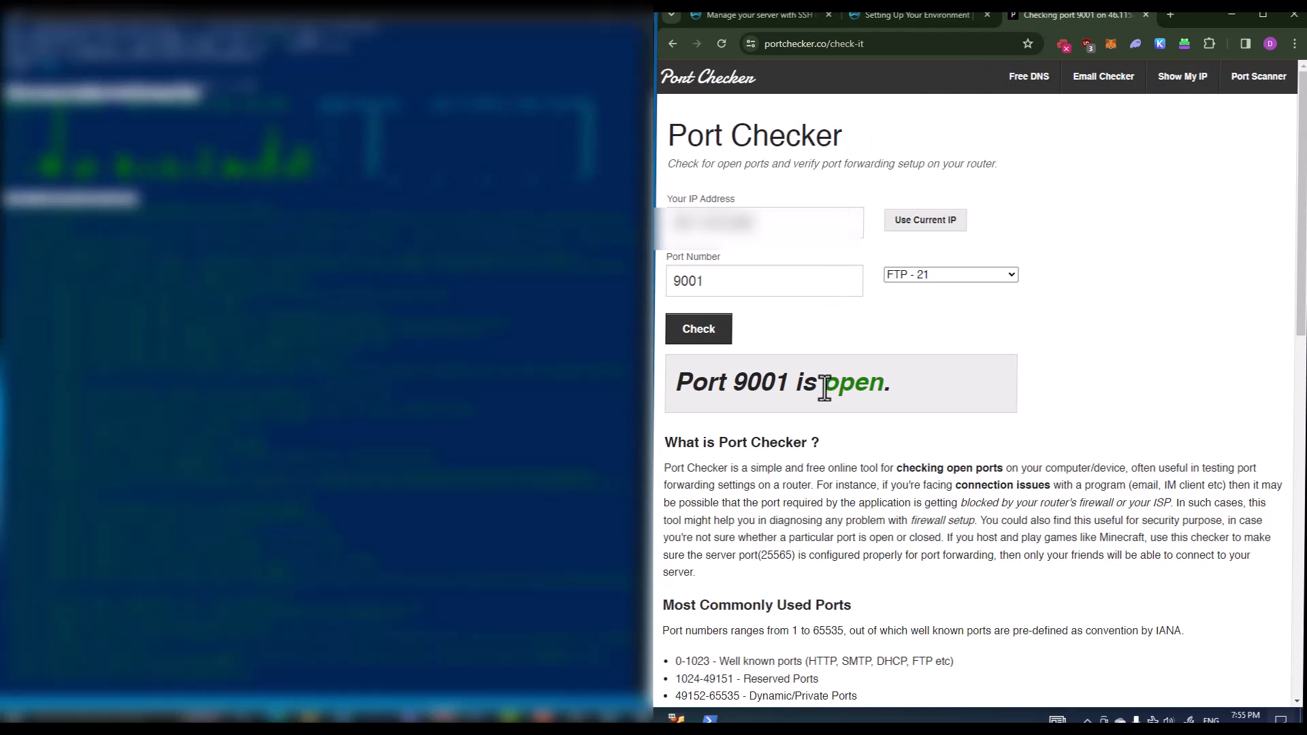